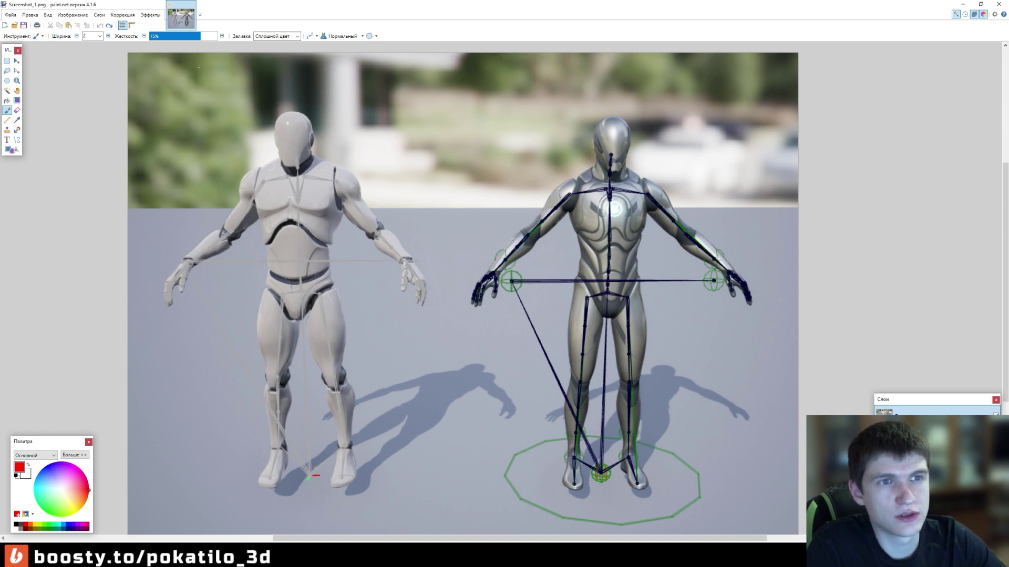
Draw a red '1' above the left mannequin and a red '2' above the right figure.
drag(200, 66, 196, 96)
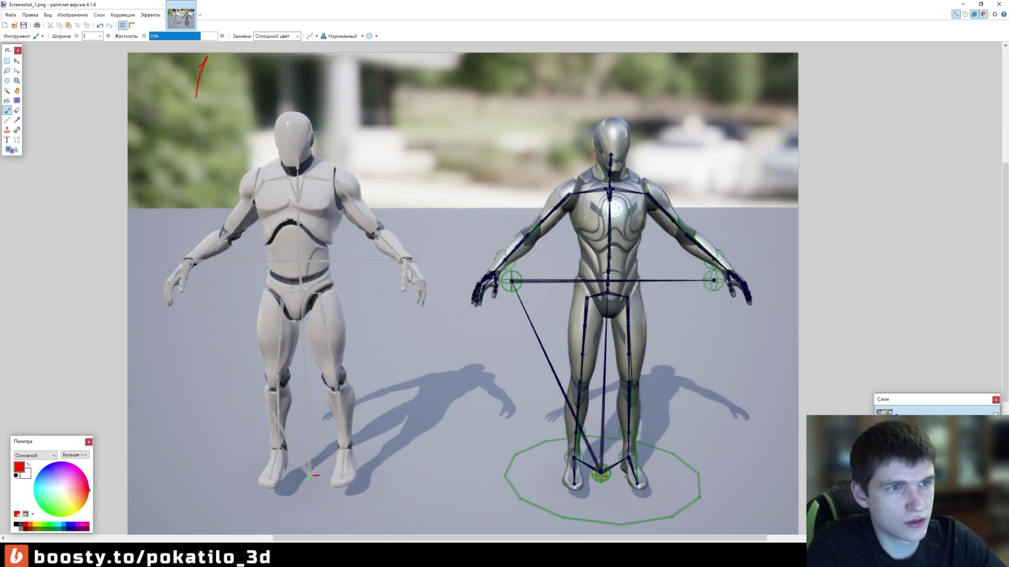
drag(601, 66, 625, 95)
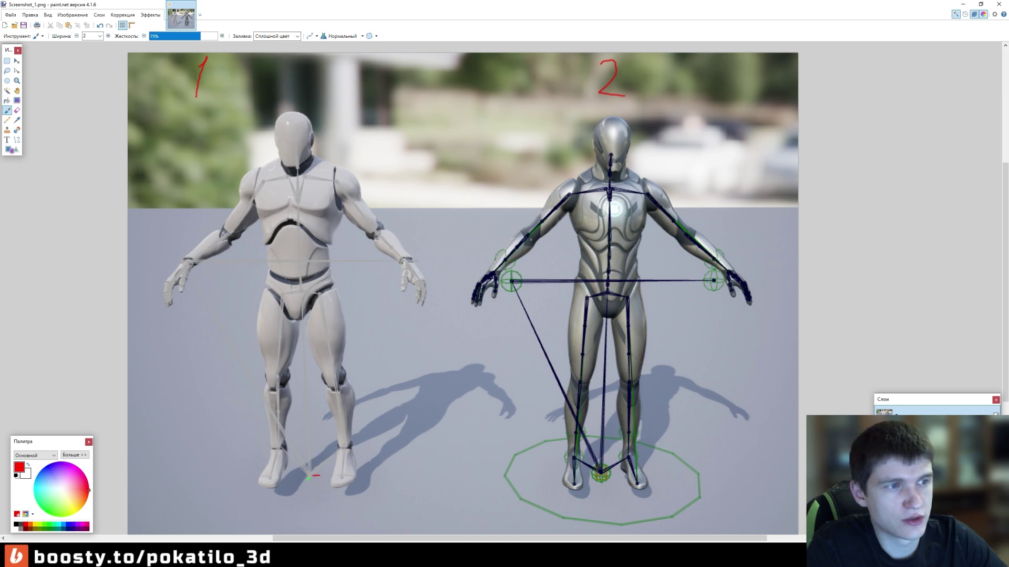
Circle figure 1's torso, arm, hand and leg in red, then dot figure 2's upper arm.
drag(298, 297, 279, 245)
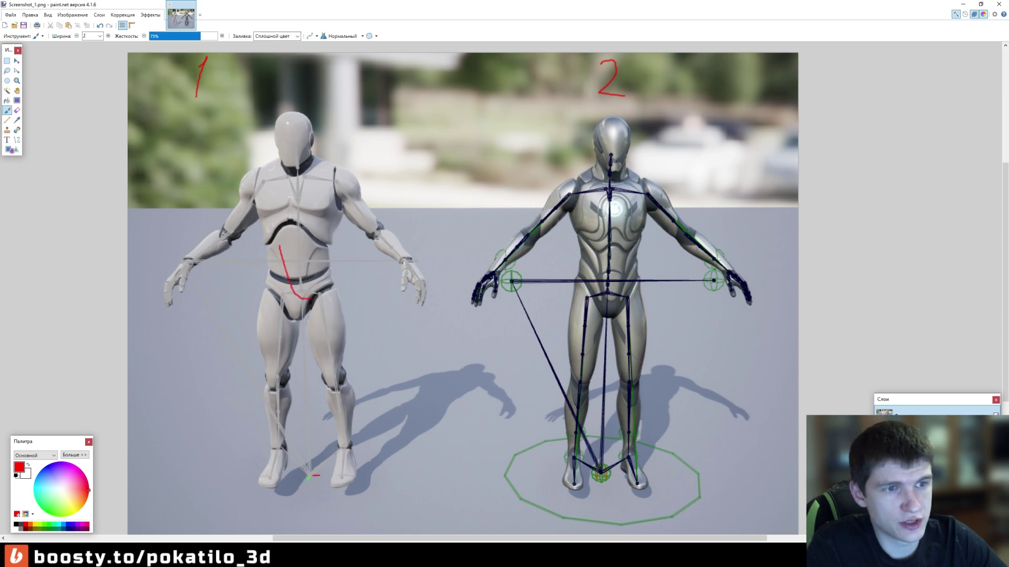
mouse_move(289, 199)
mouse_down()
mouse_move(319, 264)
mouse_move(309, 299)
mouse_up()
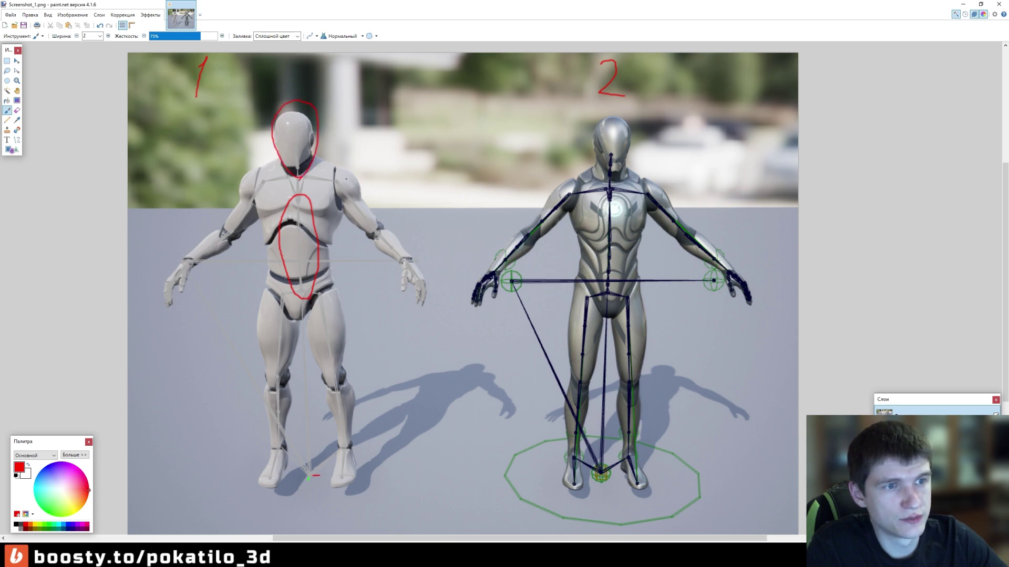
mouse_move(334, 173)
mouse_down()
mouse_move(354, 253)
mouse_move(359, 168)
mouse_up()
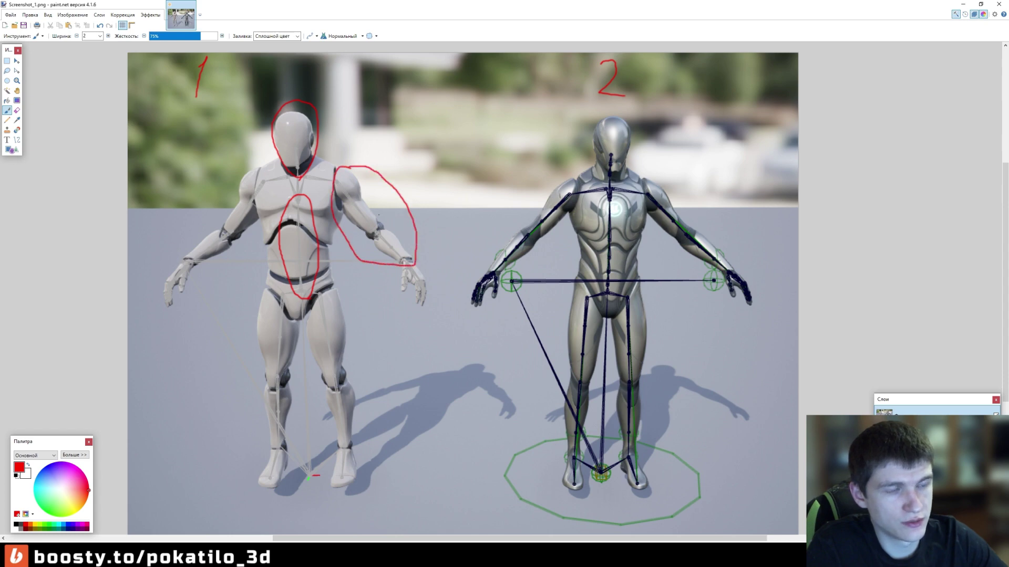
drag(421, 273, 435, 278)
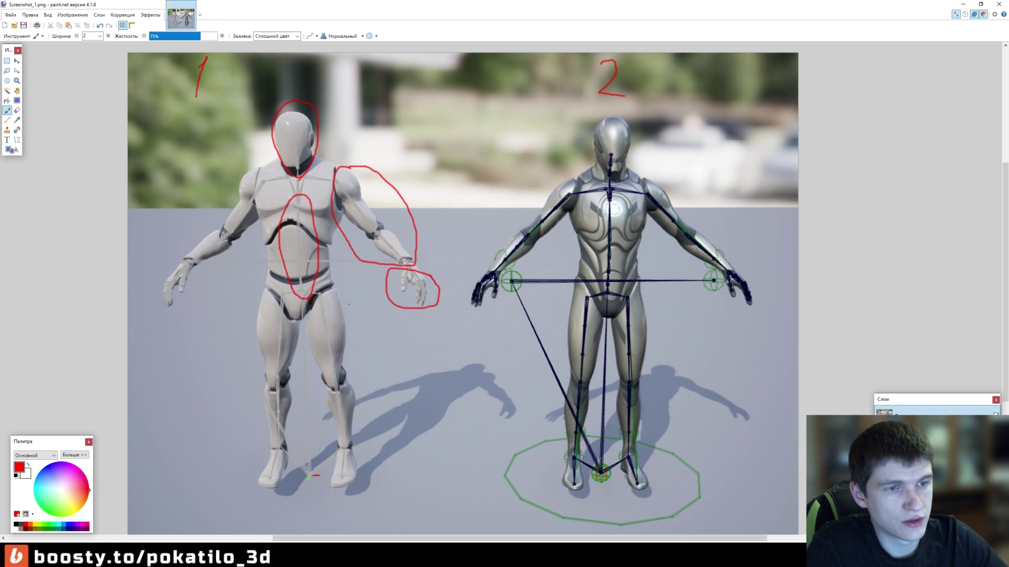
drag(325, 298, 313, 449)
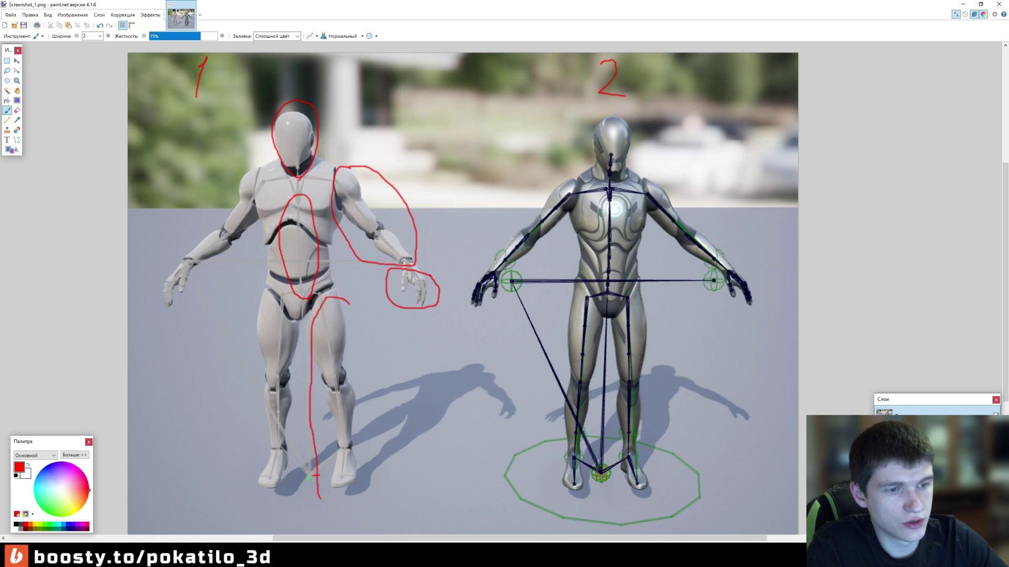
drag(319, 498, 349, 301)
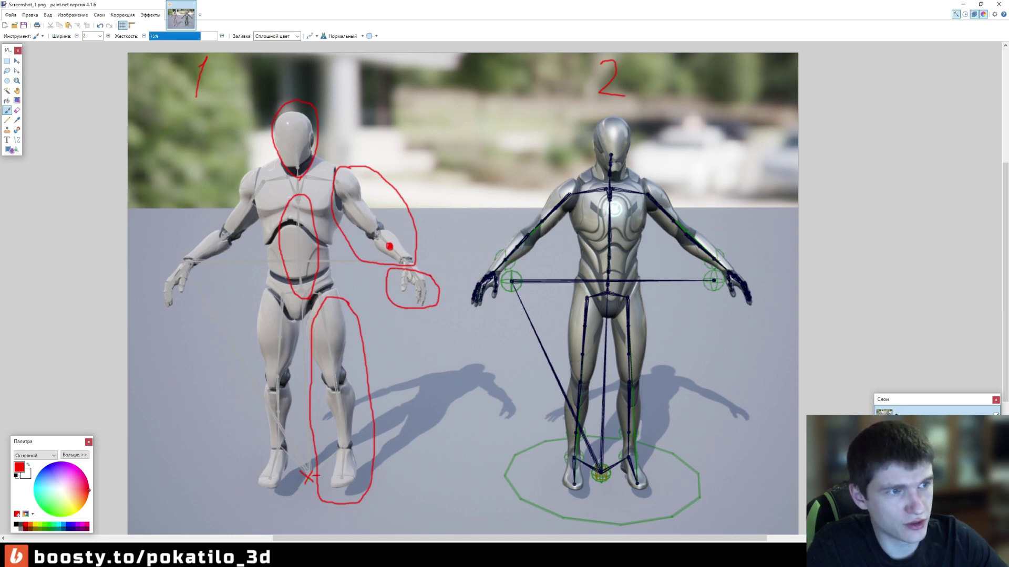
click(553, 209)
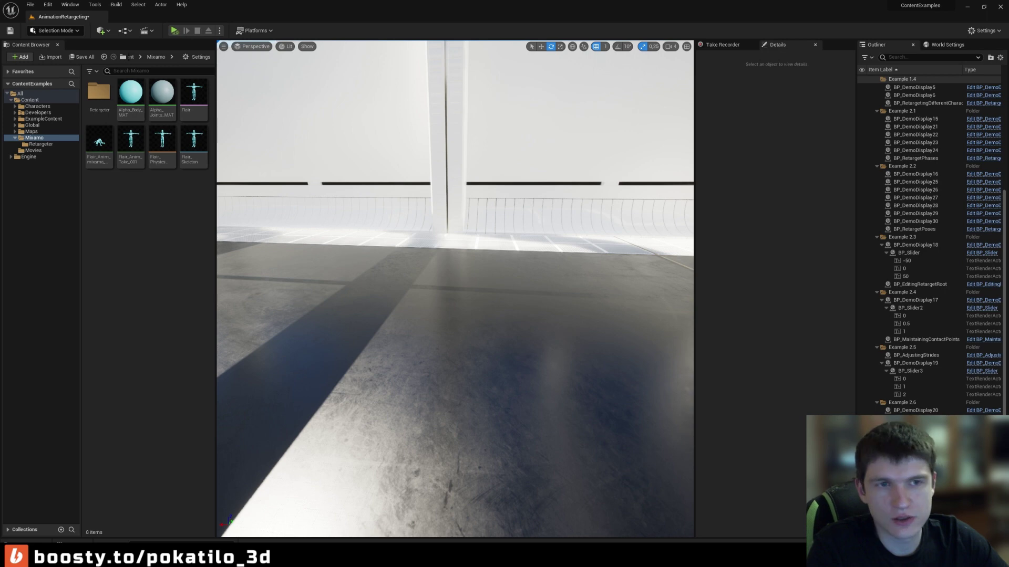
Drop Flair_Anim into the viewport, turn it around, and play the level to watch it.
click(100, 145)
mouse_move(99, 144)
mouse_down()
mouse_move(432, 368)
mouse_move(399, 336)
mouse_move(431, 313)
mouse_up()
key(w)
right_drag(431, 314, 442, 336)
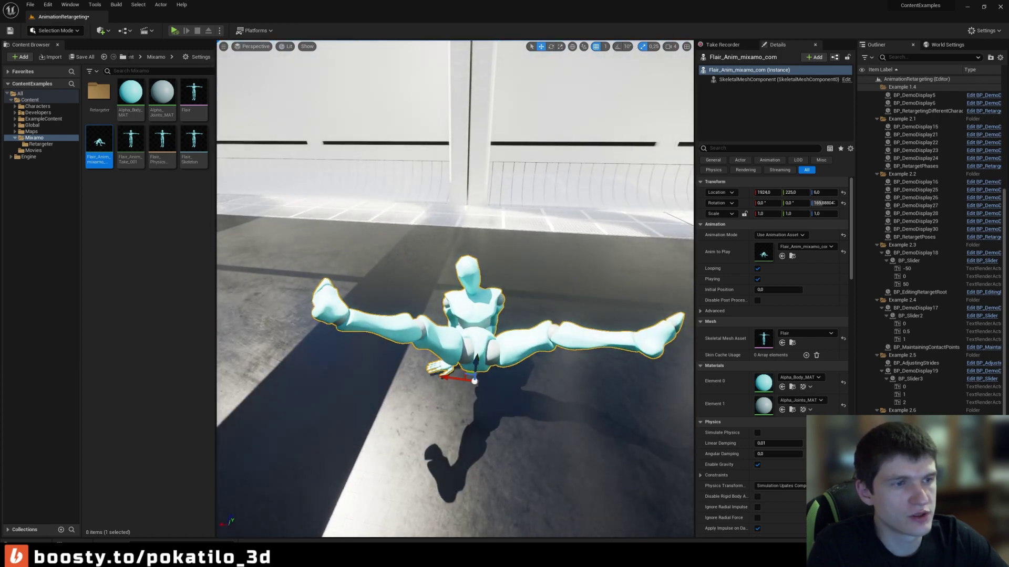
click(175, 31)
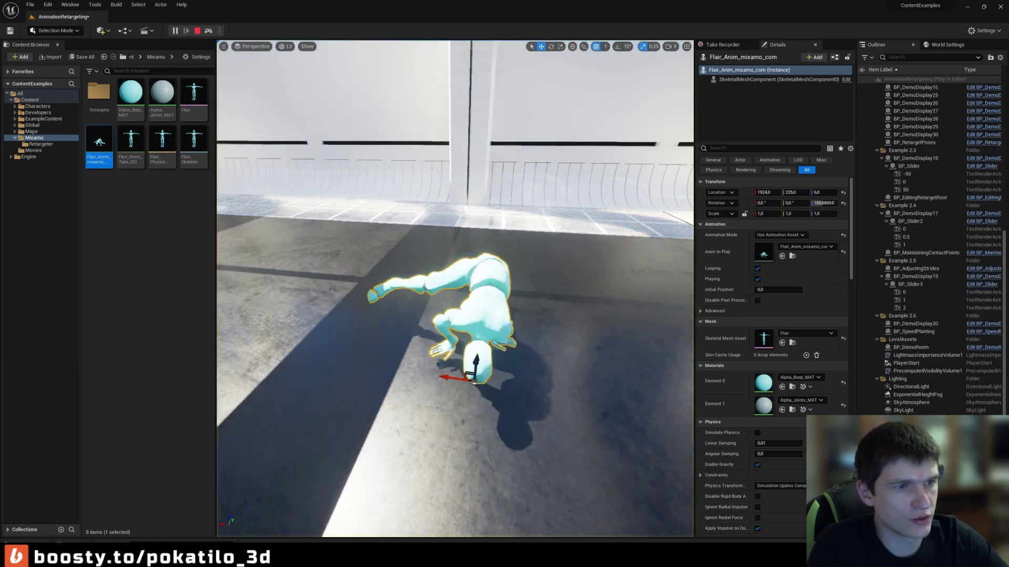
right_drag(442, 336, 462, 336)
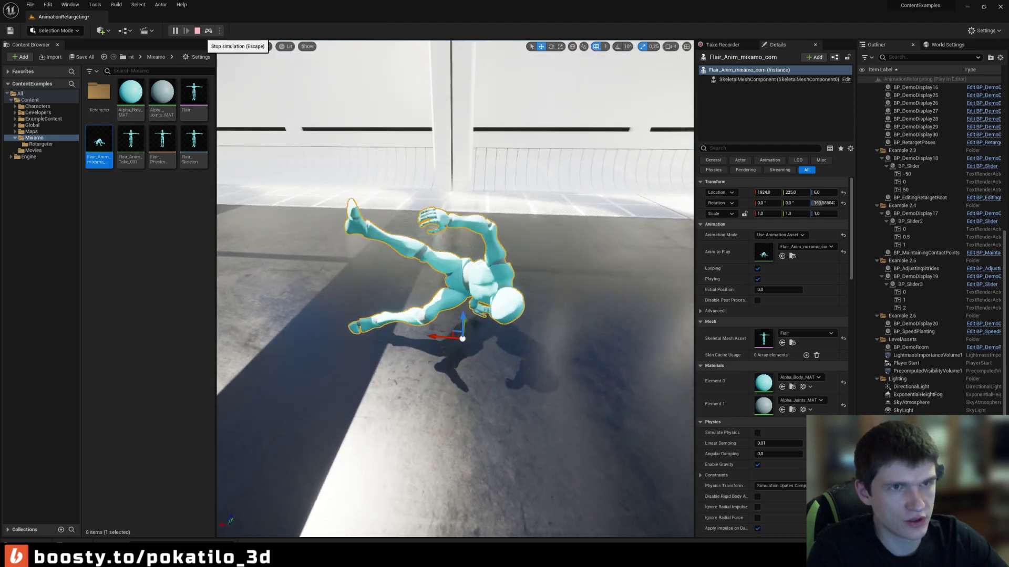
Stop the running level and create a new IK Rig asset in the Content Browser.
click(198, 30)
right_click(132, 209)
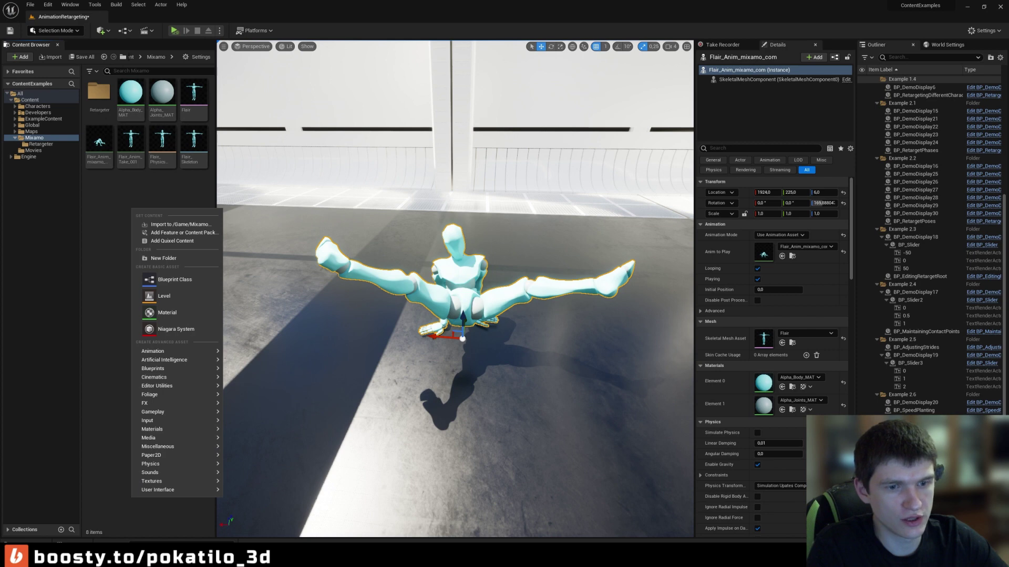
mouse_move(158, 351)
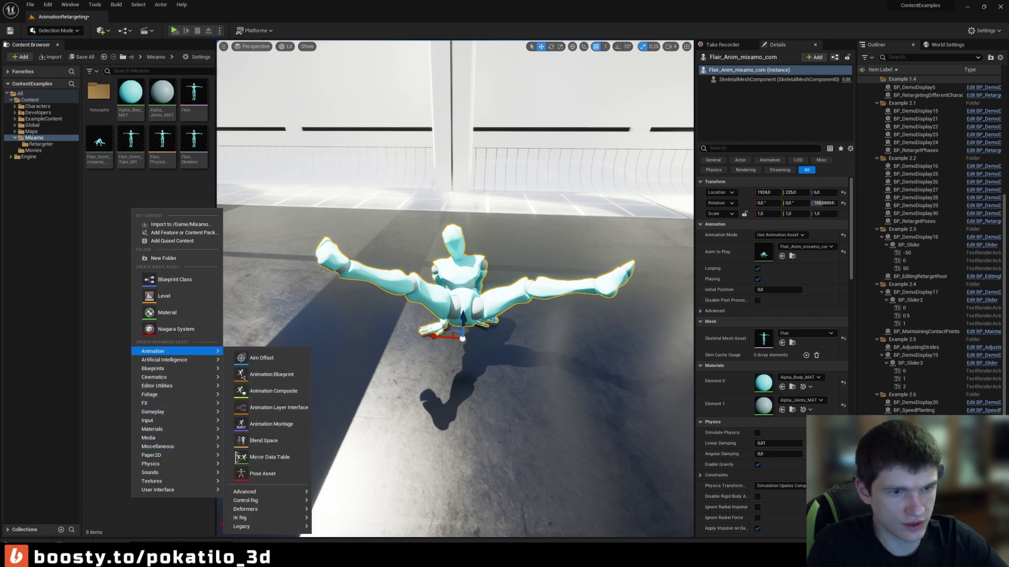
mouse_move(265, 517)
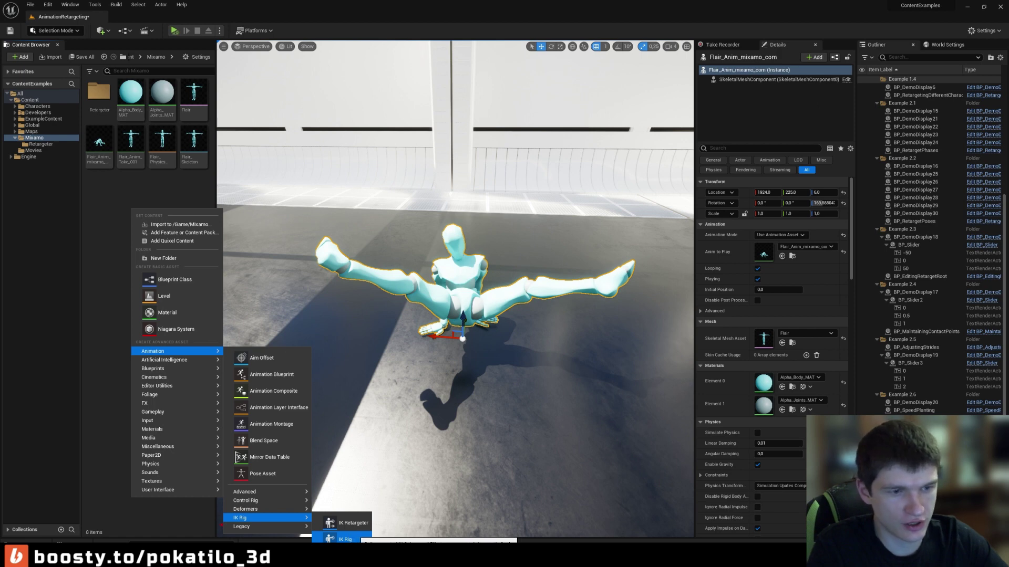
click(341, 539)
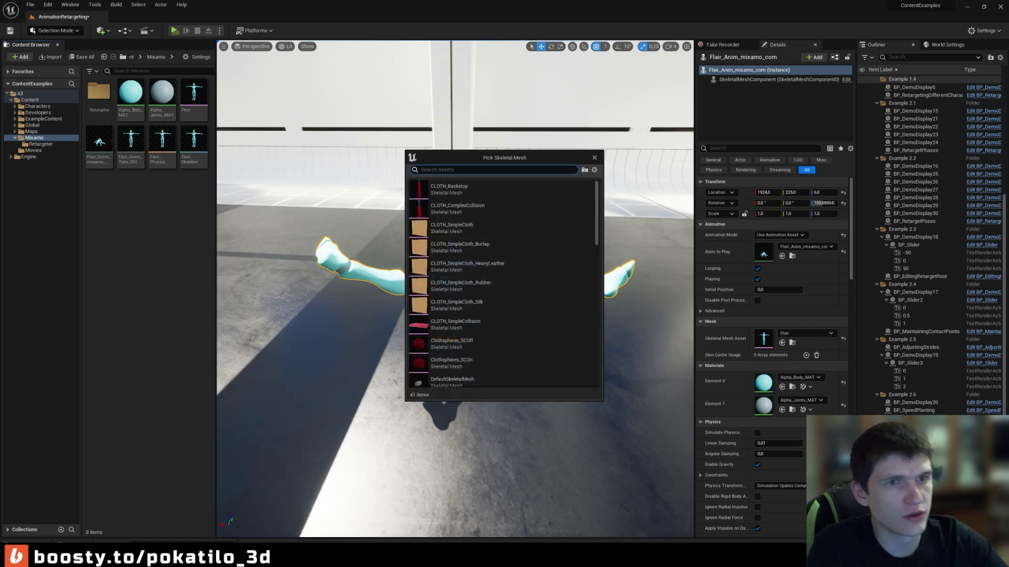
Base the IK Rig on the Flair mesh, name it MixamoIK, and open it.
text(flai)
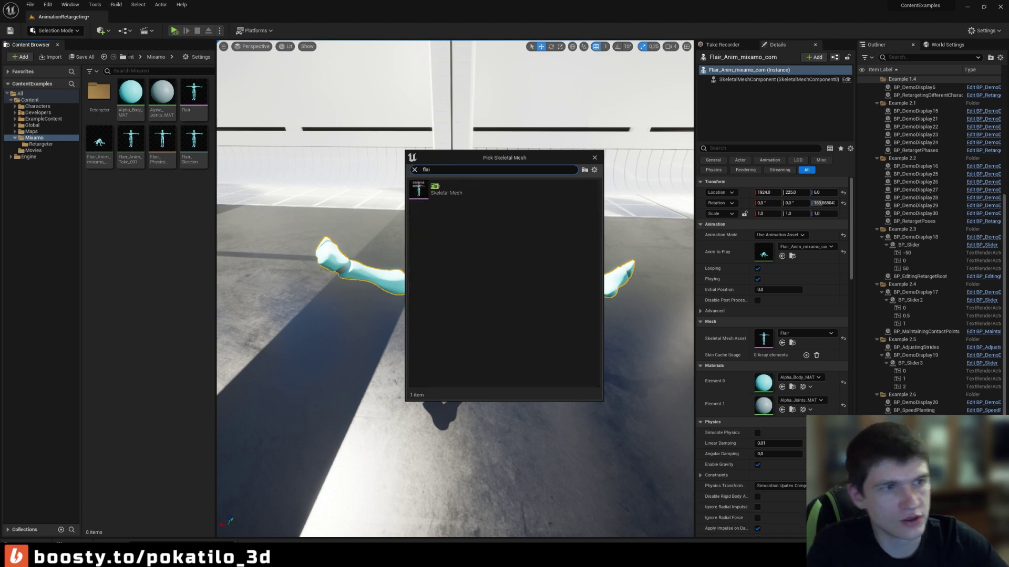
click(446, 189)
text(MixamoR)
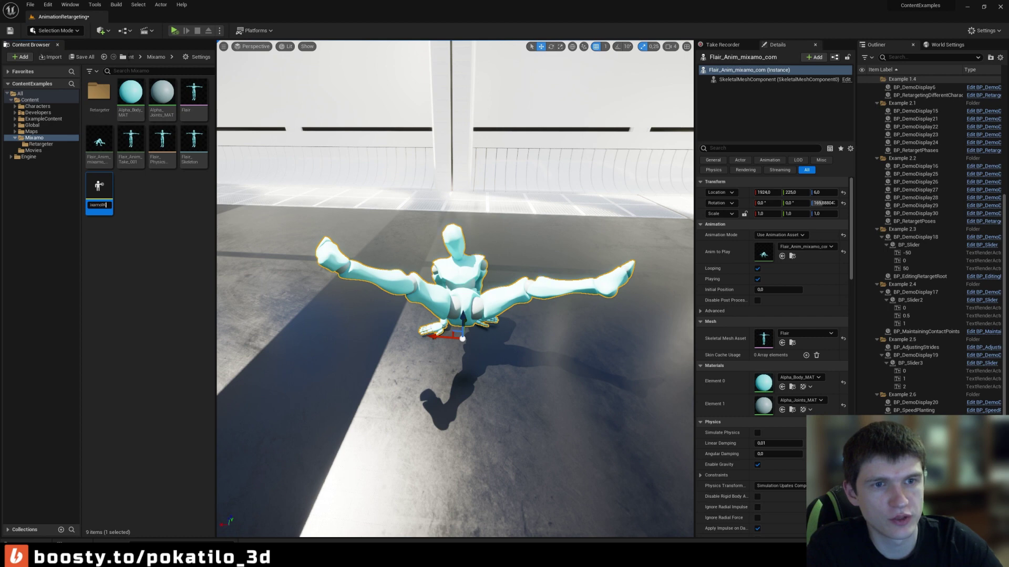
key(Return)
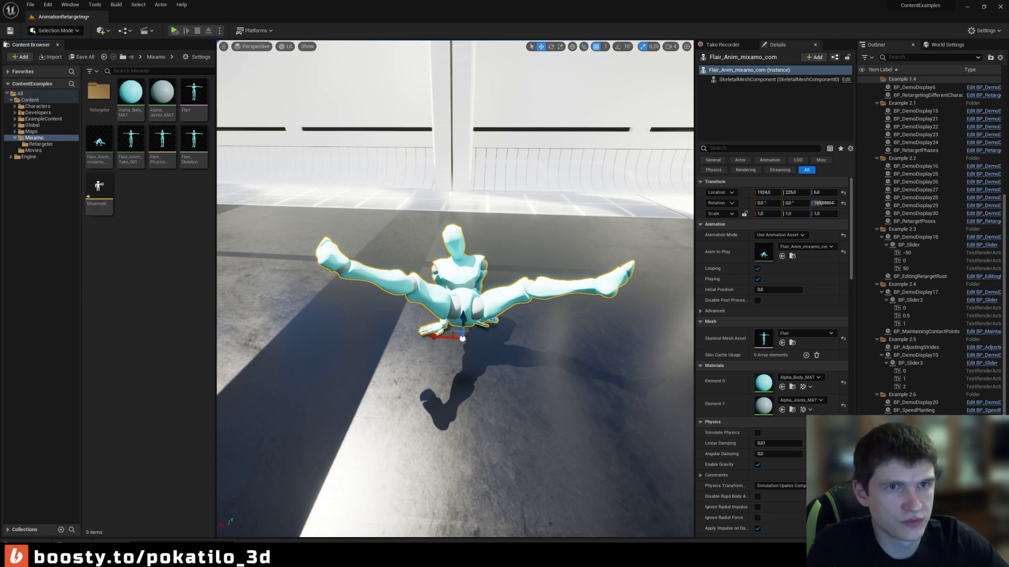
click(97, 188)
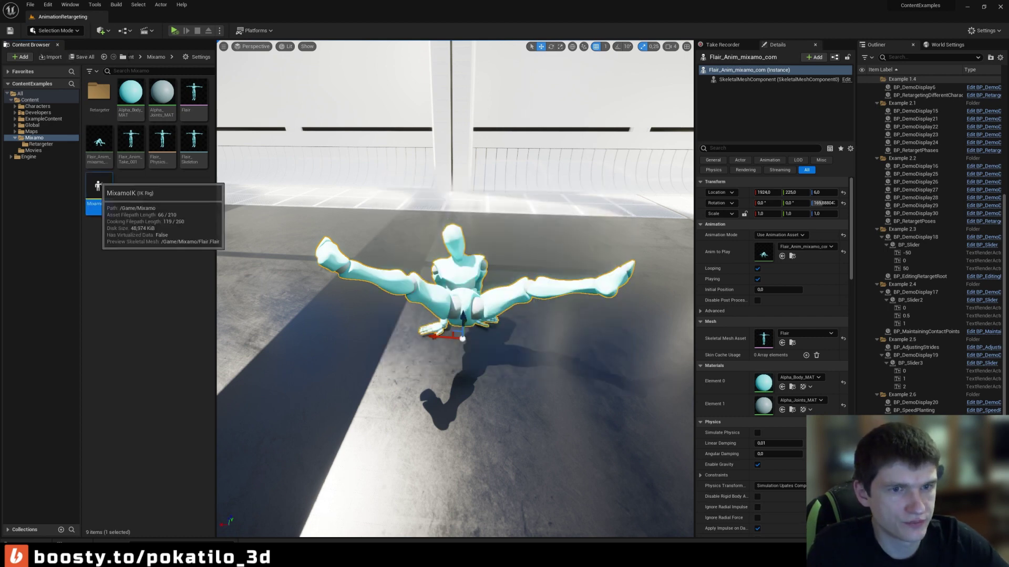
double_click(98, 188)
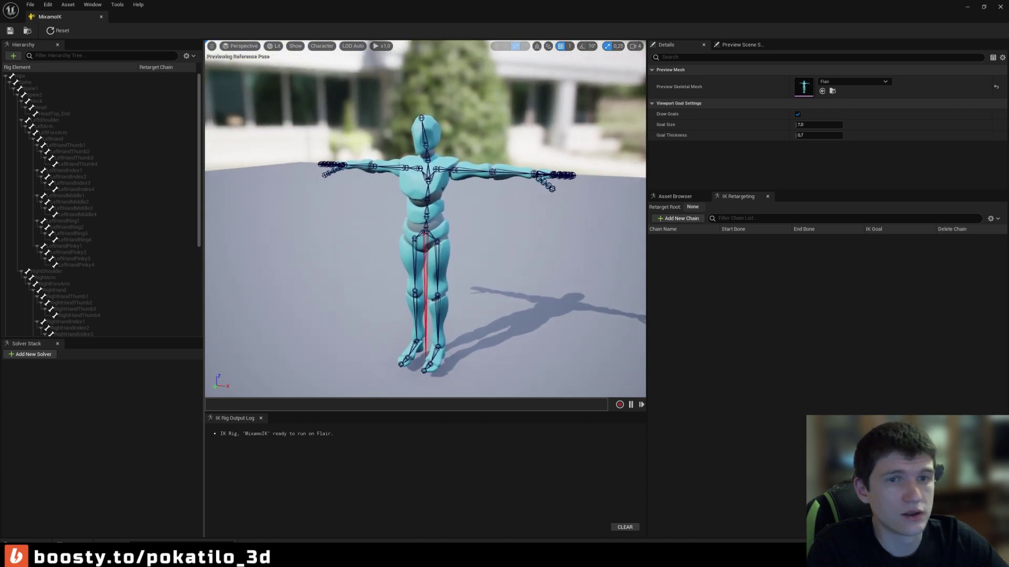
Set the Hips bone as the rig's retarget root.
click(21, 77)
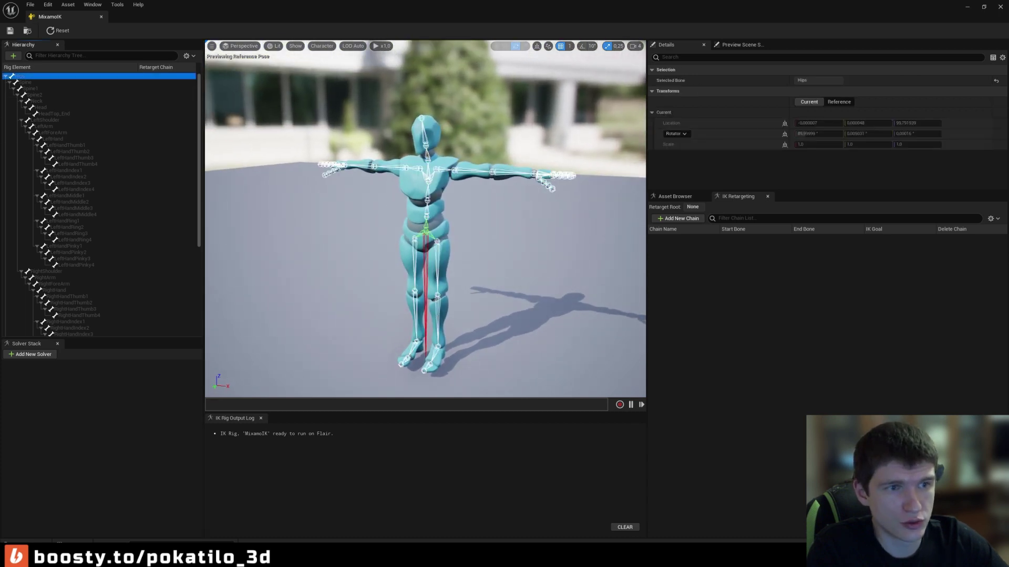
right_click(28, 76)
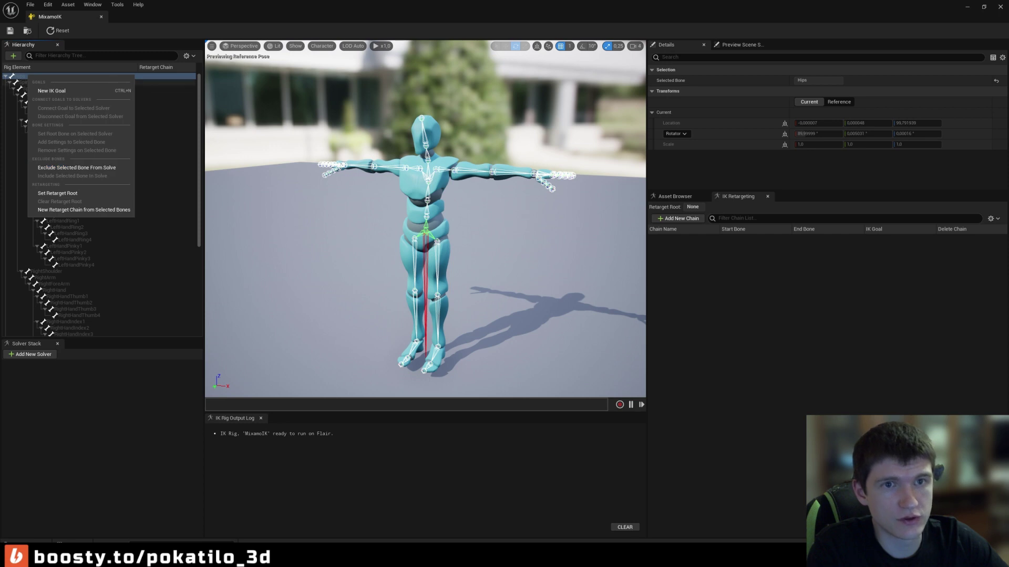
click(163, 82)
key(Escape)
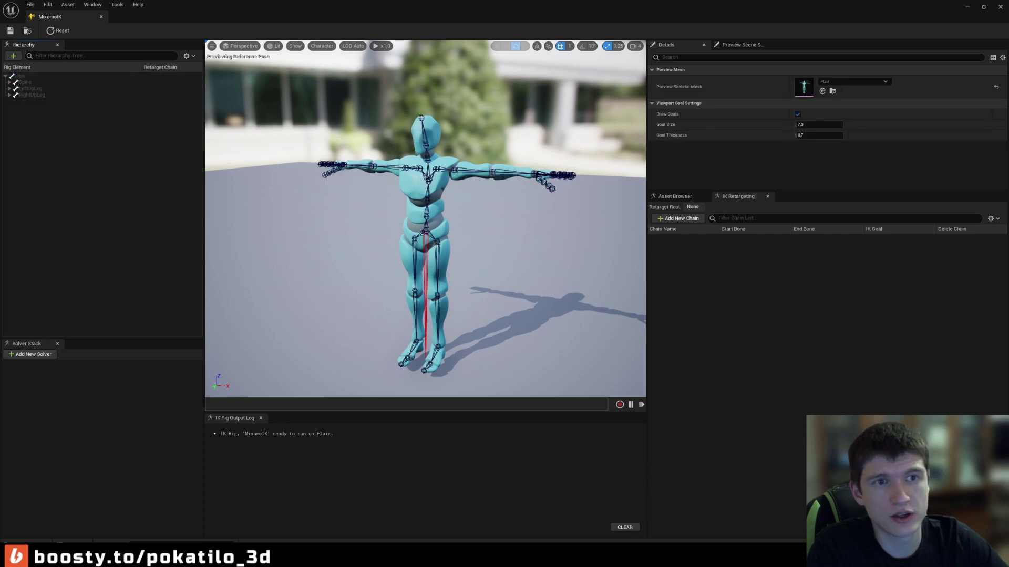
click(24, 76)
right_click(38, 78)
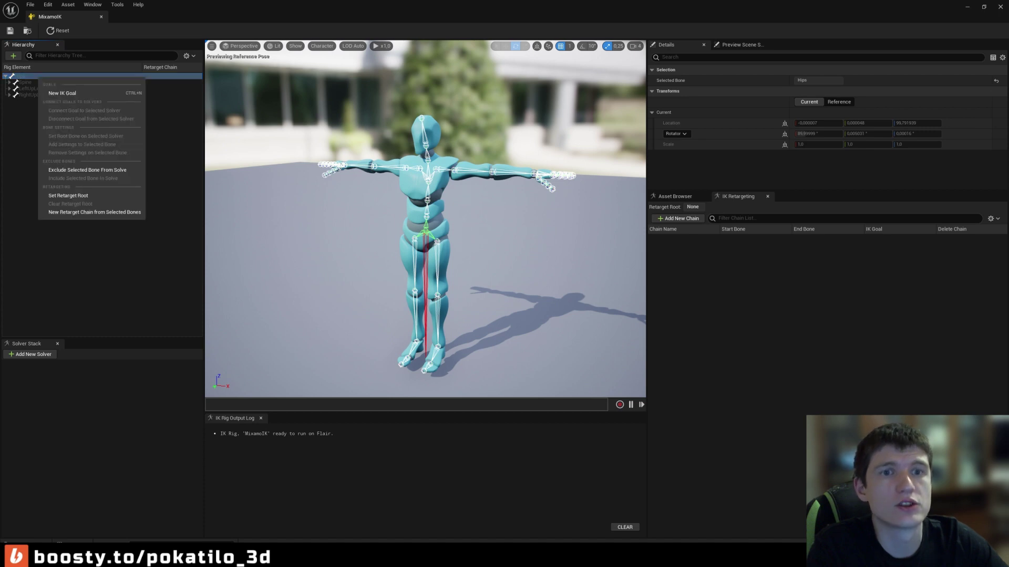
click(68, 195)
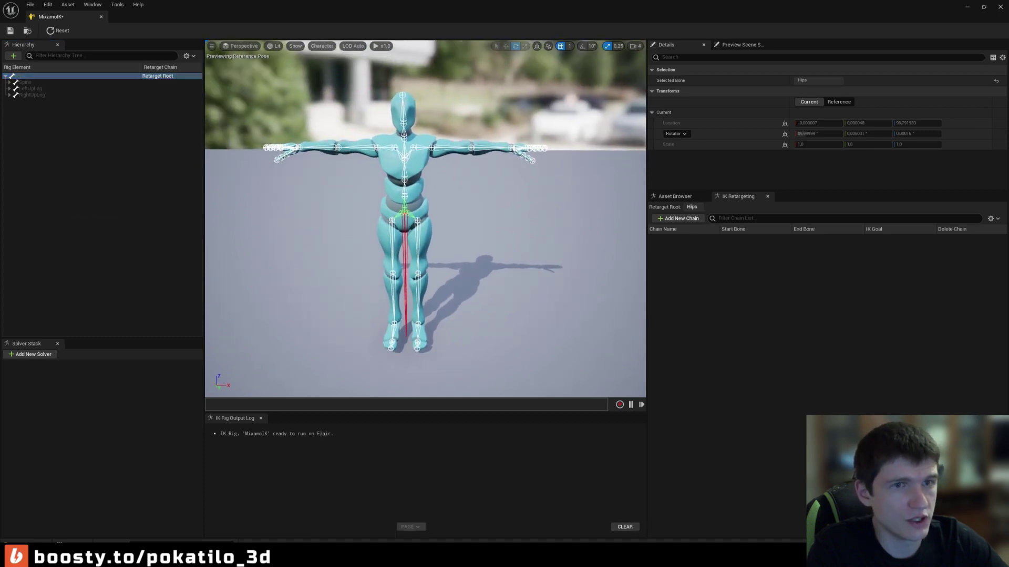
Fold the Neck and shoulder branches, select Spine to Spine2, and start a new retarget chain.
shift+click(6, 76)
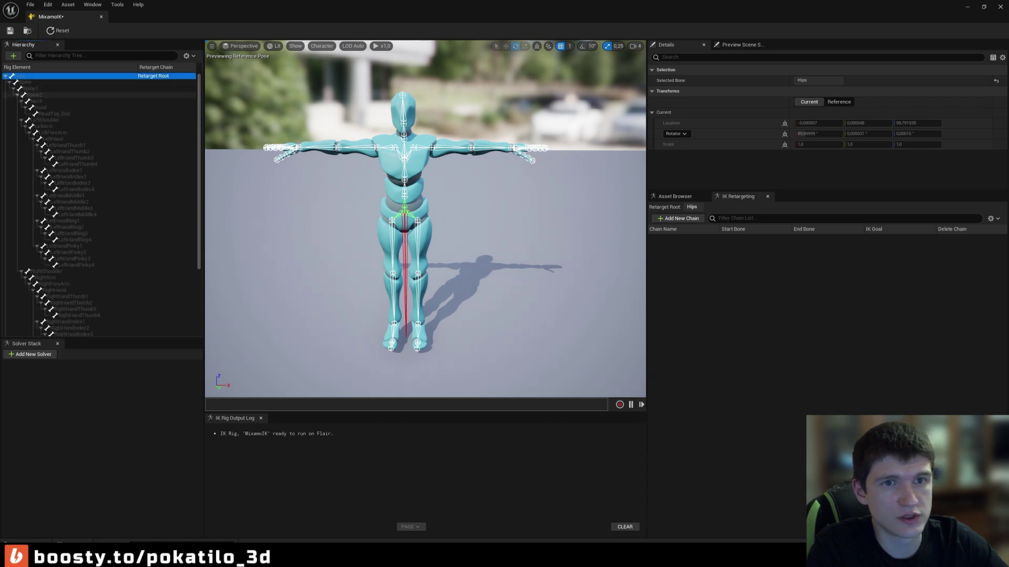
click(21, 101)
click(21, 107)
click(21, 114)
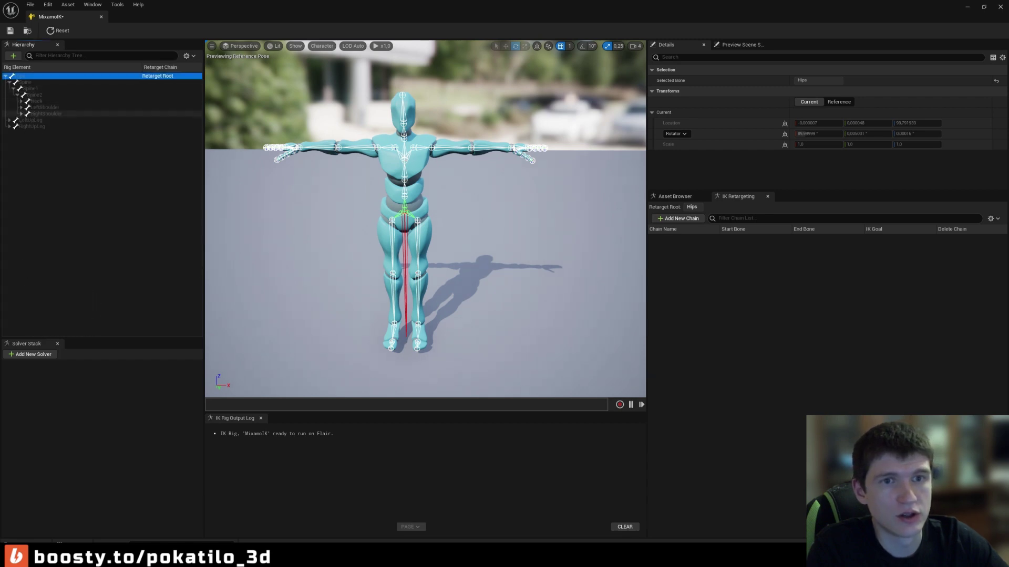
click(25, 82)
shift+click(35, 94)
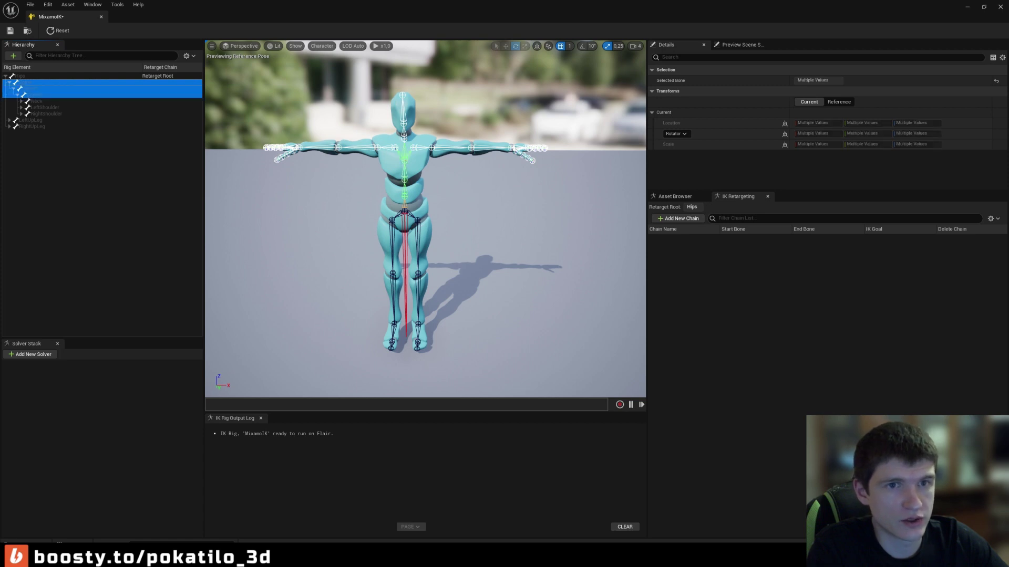
click(679, 219)
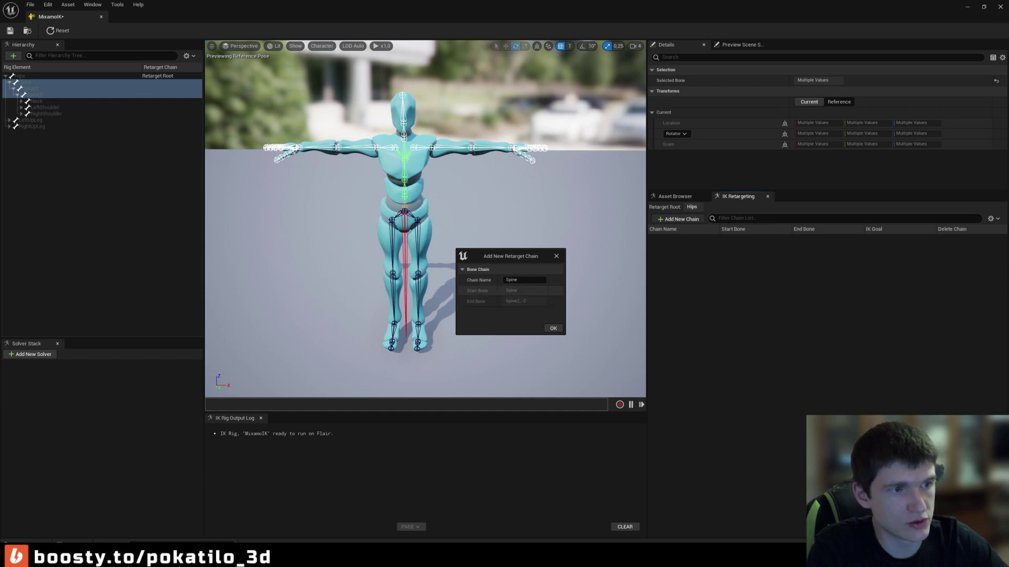
Add the Spine retarget chain with no IK goal.
key(Return)
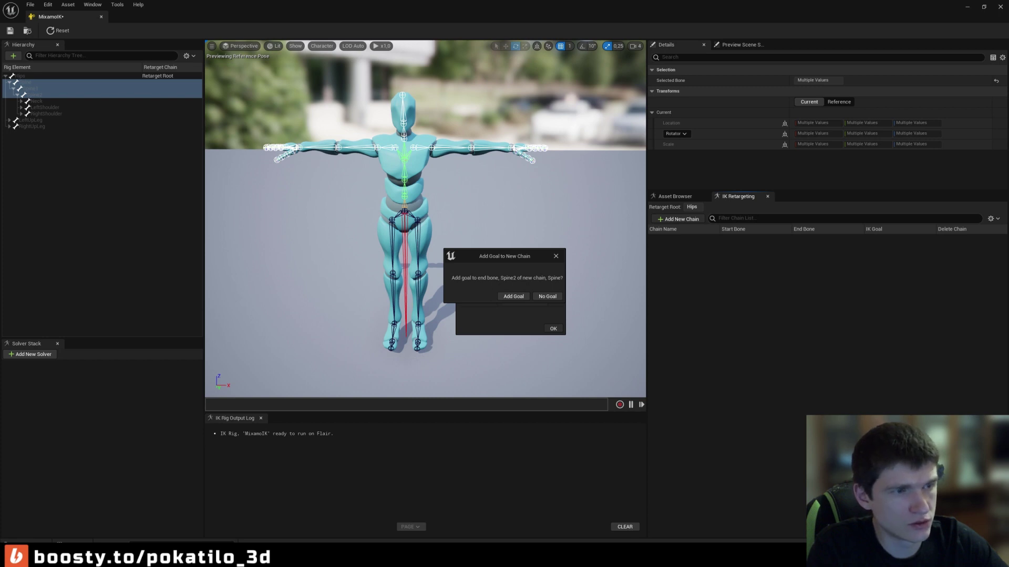
click(548, 296)
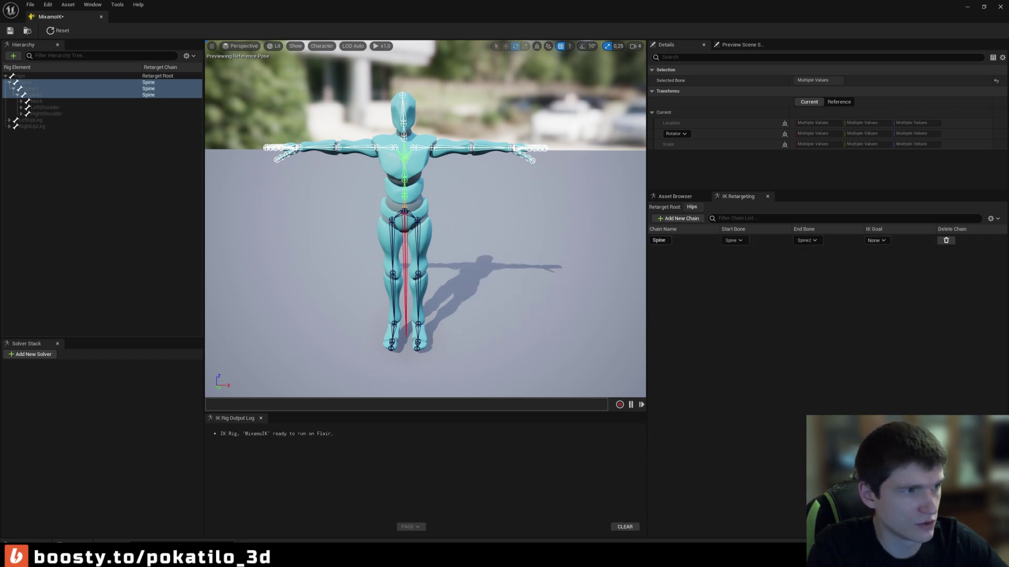
key(f)
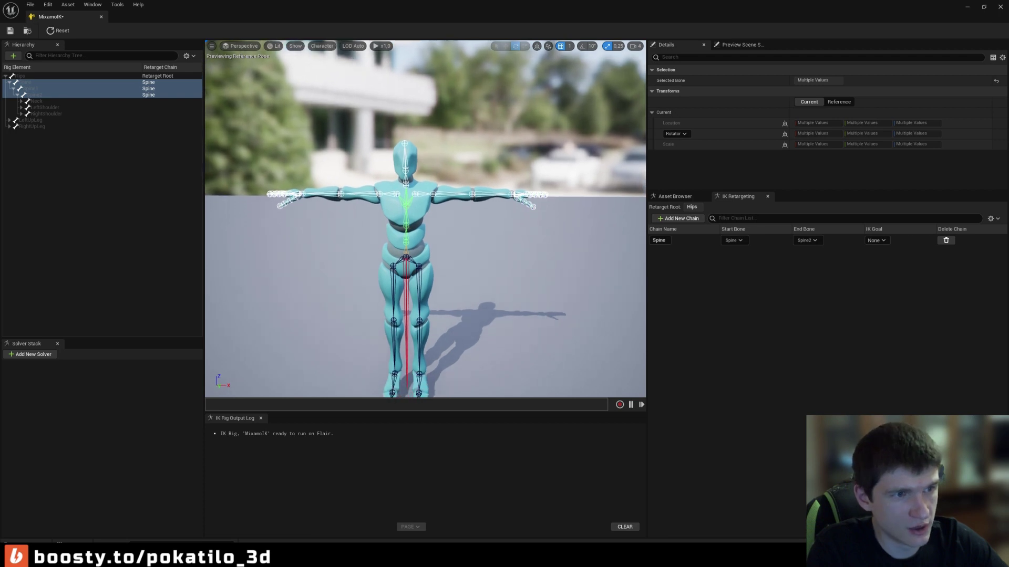
Add a LeftArm chain from LeftShoulder to LeftHand with no IK goal.
click(45, 108)
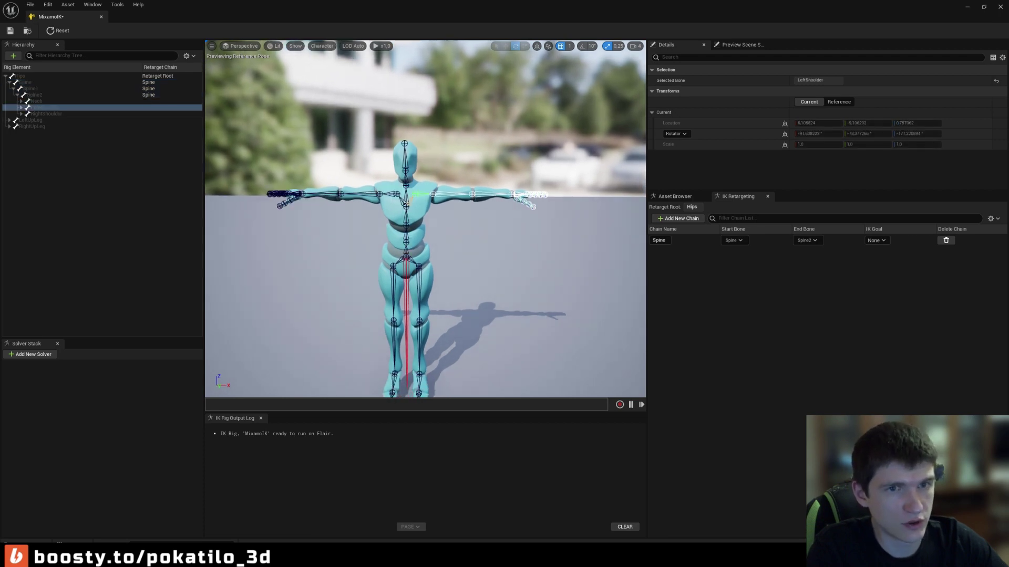
click(22, 107)
shift+click(55, 126)
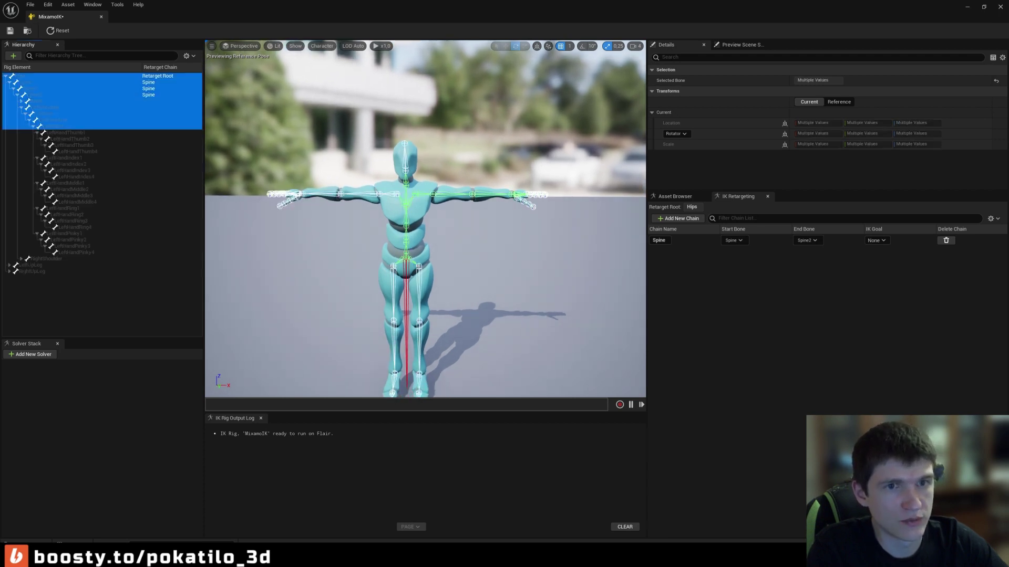
click(45, 108)
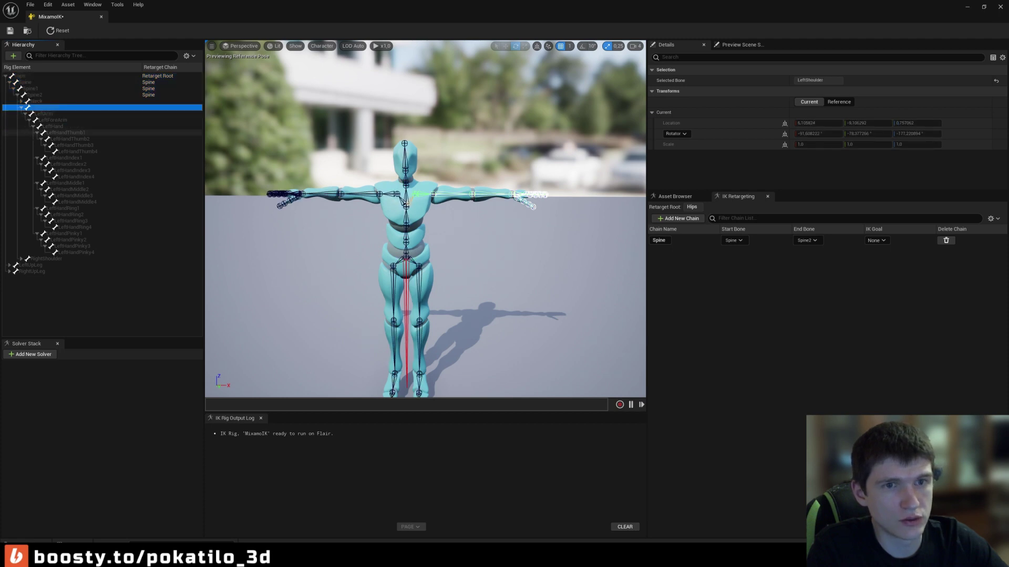
shift+click(55, 126)
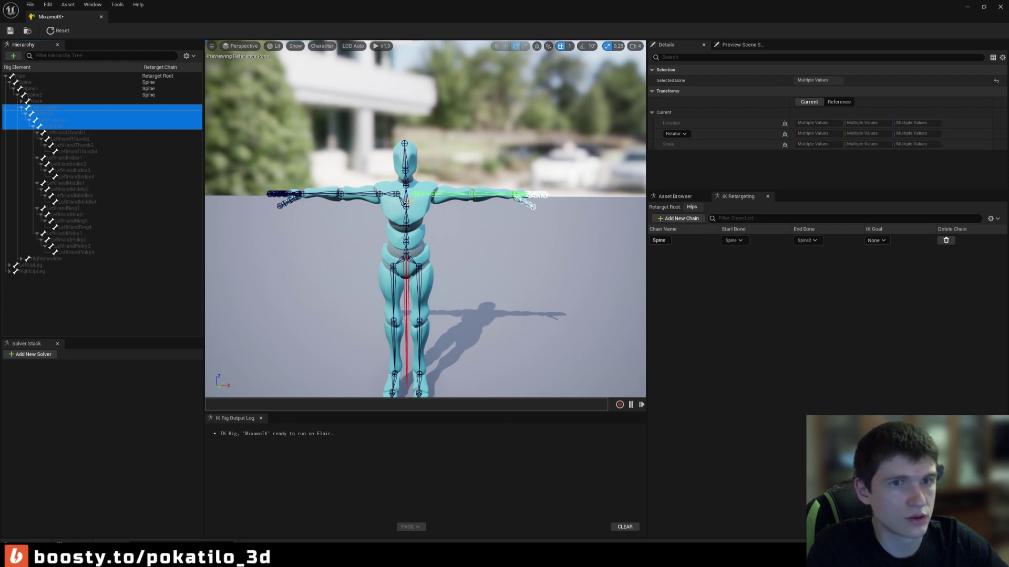
click(678, 219)
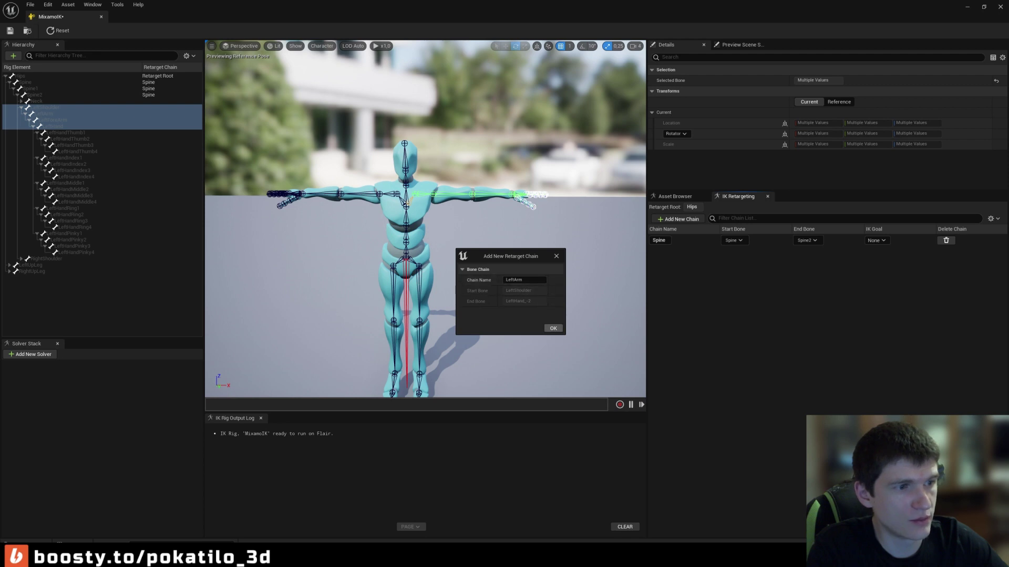
click(554, 328)
click(552, 296)
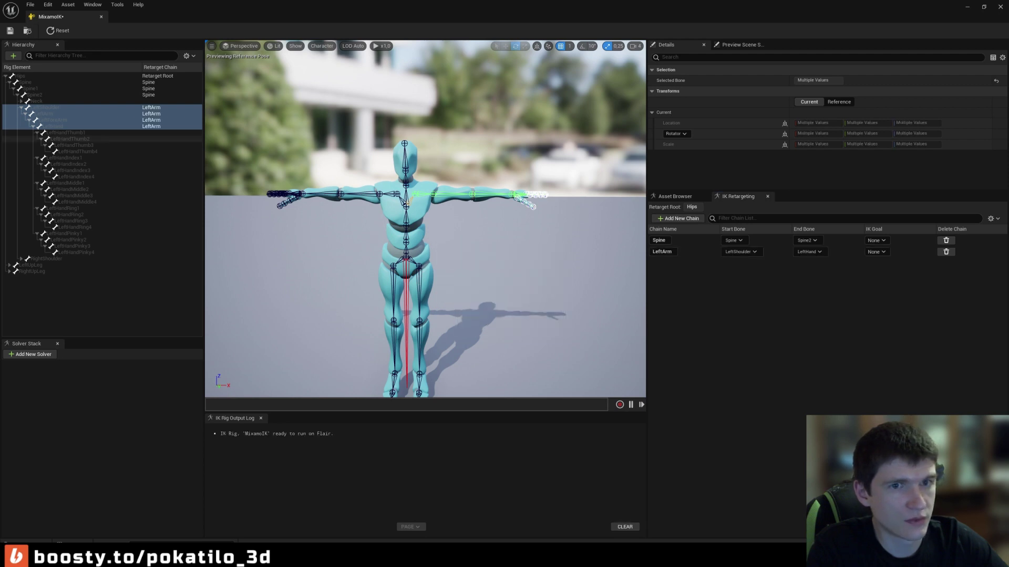
Add a RightArm chain from RightShoulder to RightHand with no IK goal.
click(21, 108)
double_click(46, 113)
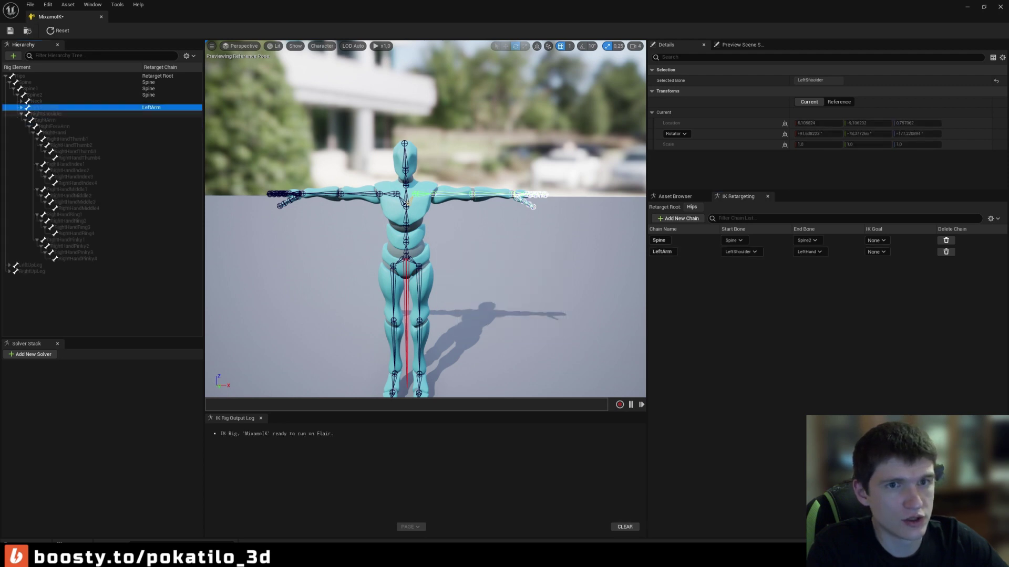
shift+click(55, 133)
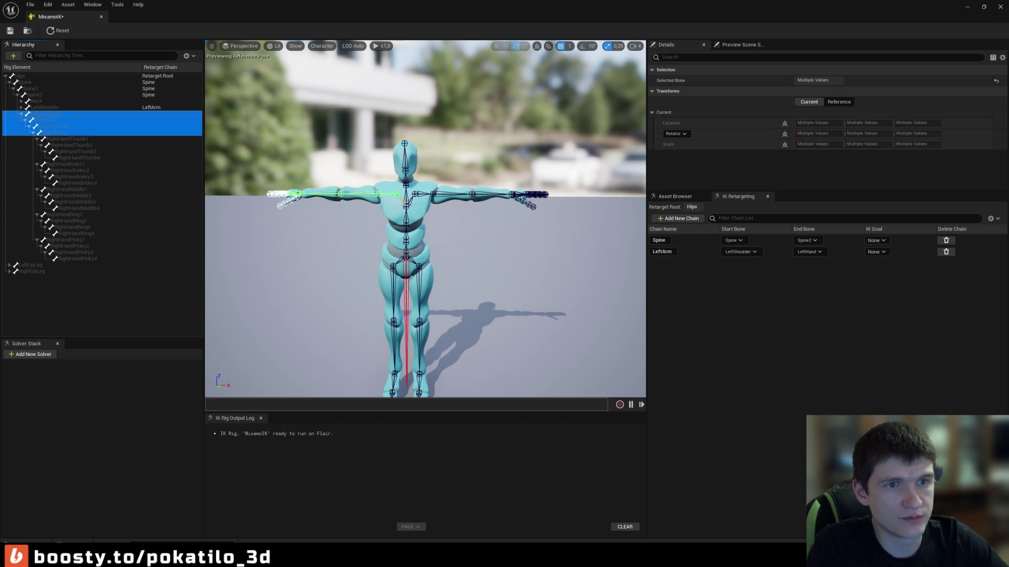
click(677, 218)
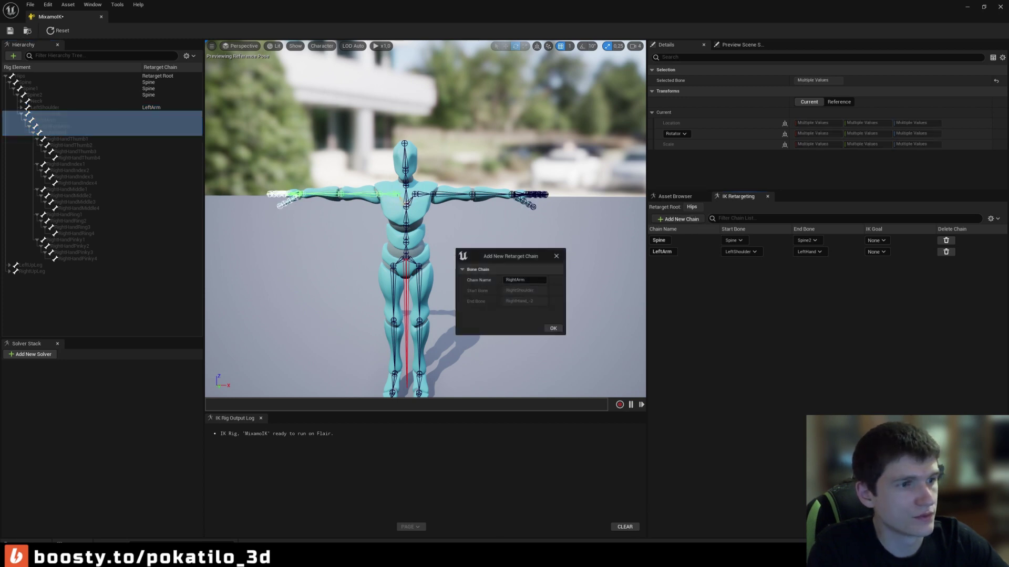
key(Return)
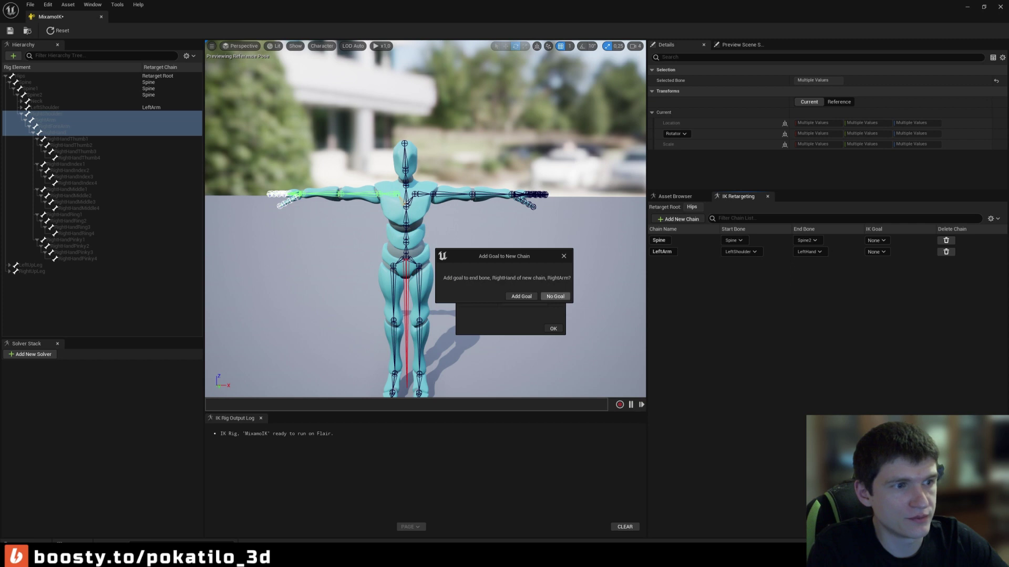
key(Return)
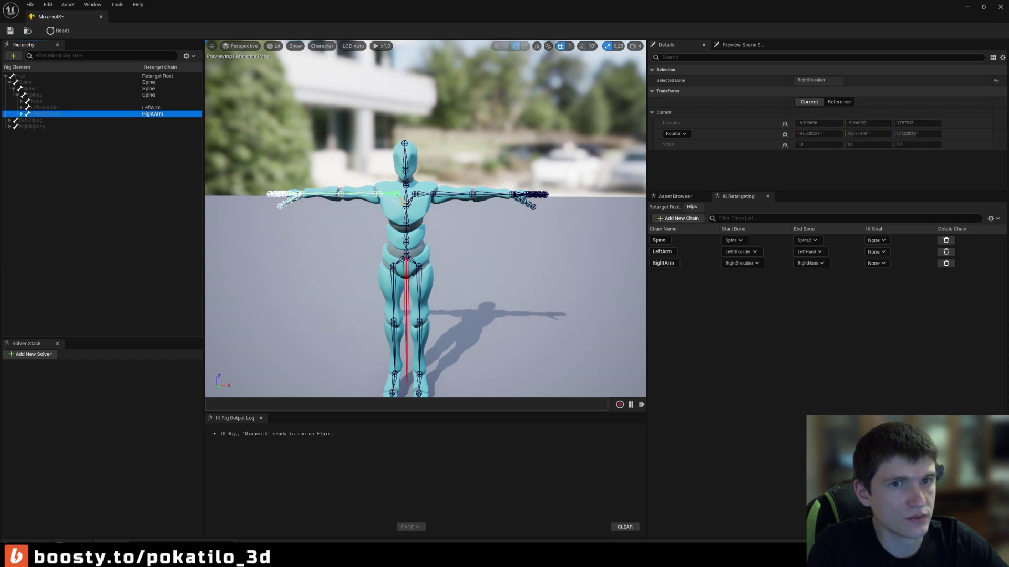
Add a LeftLeg chain from LeftUpLeg to LeftToe_End with no IK goal.
click(32, 120)
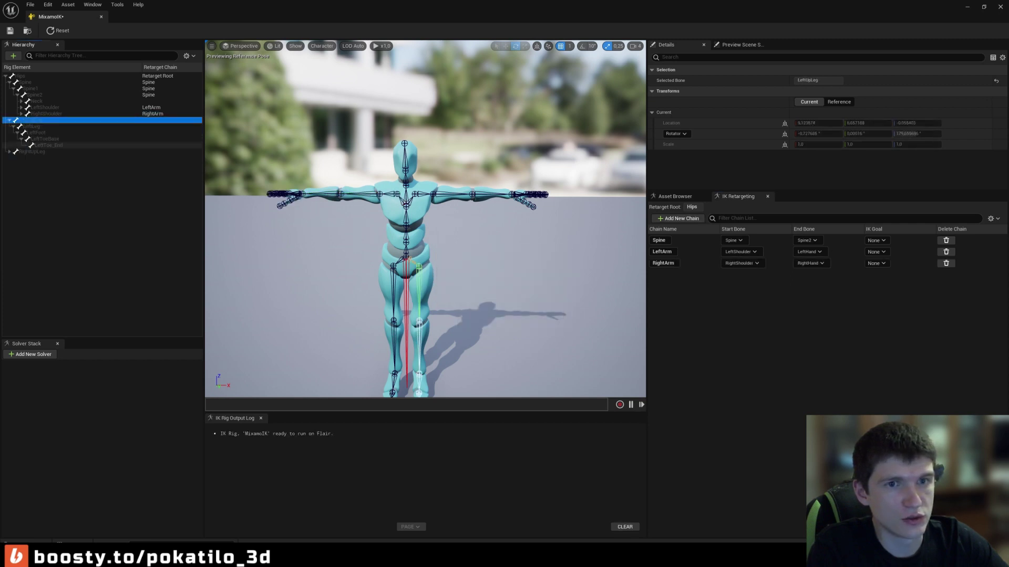
shift+click(48, 145)
key(f)
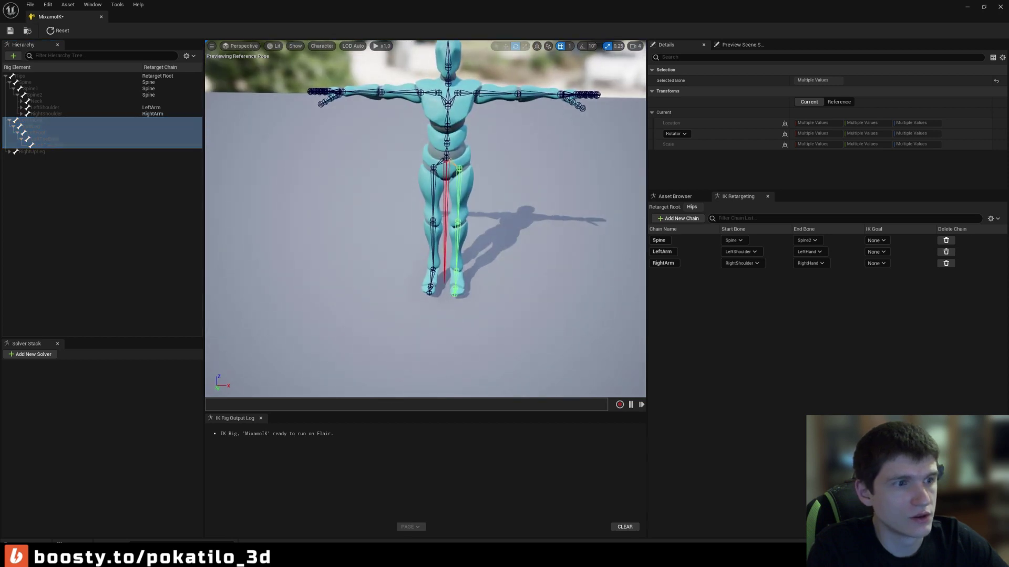
middle_drag(447, 210, 379, 250)
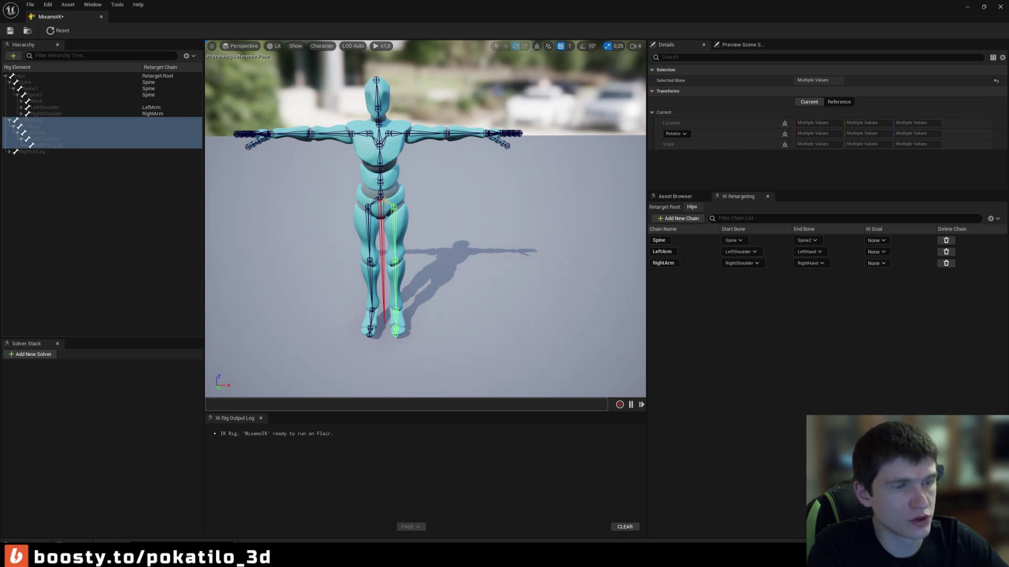
click(681, 219)
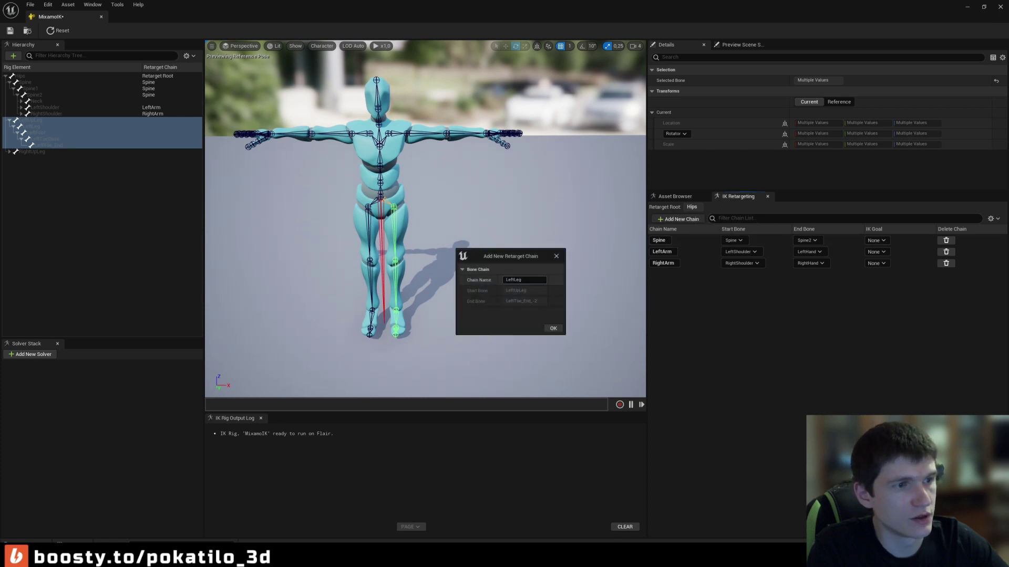
key(Return)
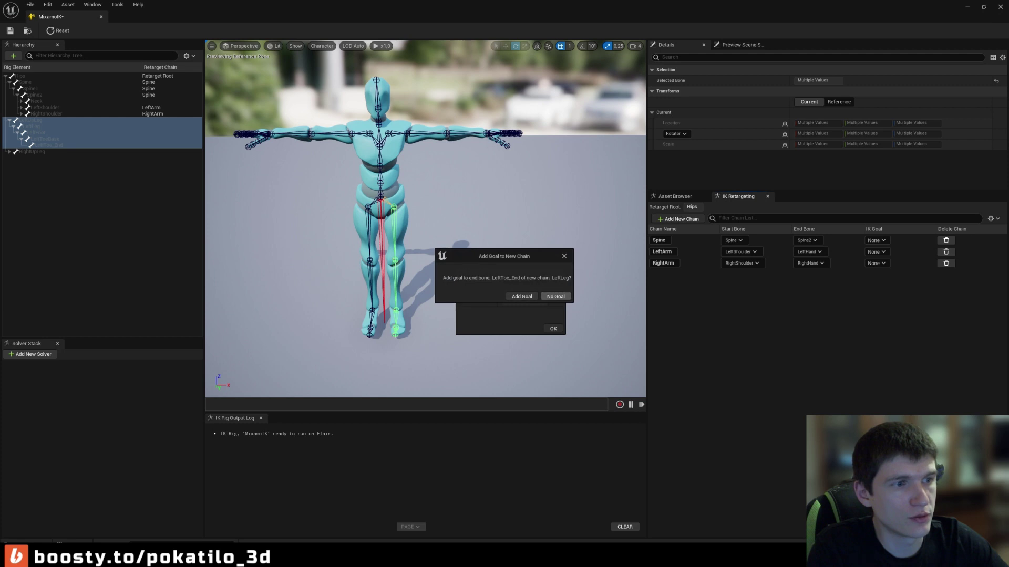
key(Return)
Add a RightLeg chain from RightUpLeg to RightToe_End with no IK goal.
click(32, 151)
shift+click(9, 152)
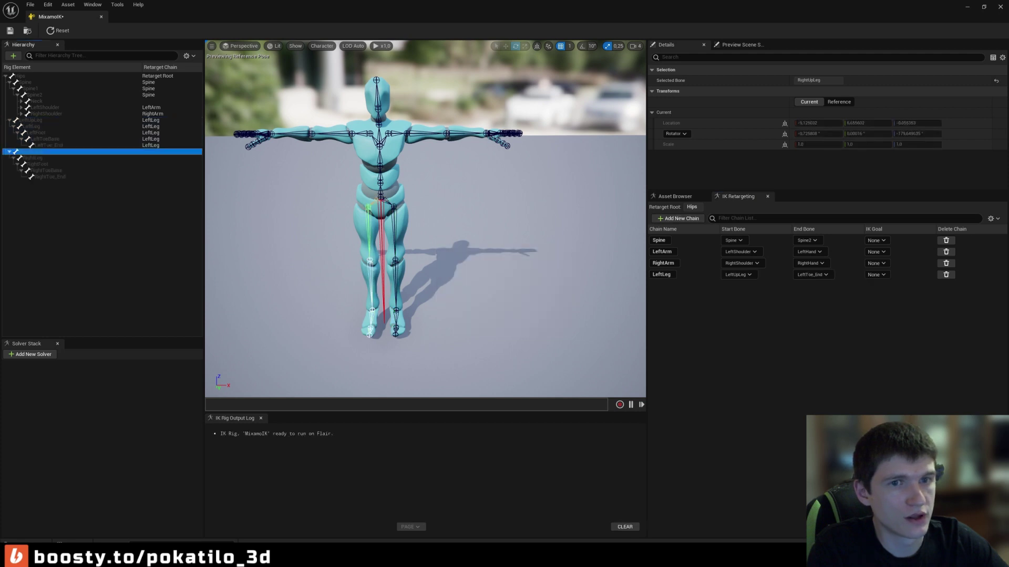
shift+click(52, 176)
right_click(95, 177)
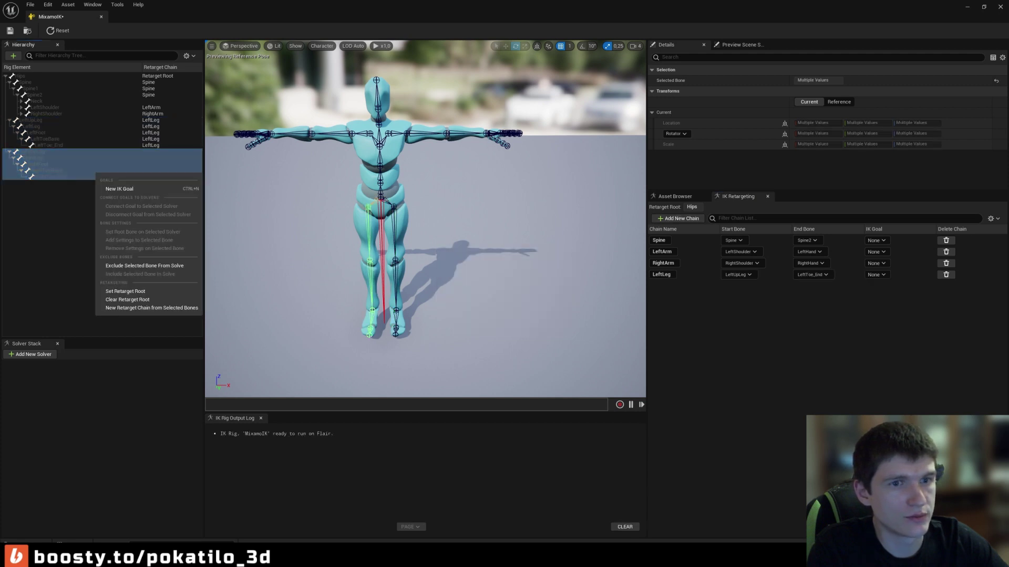
click(152, 308)
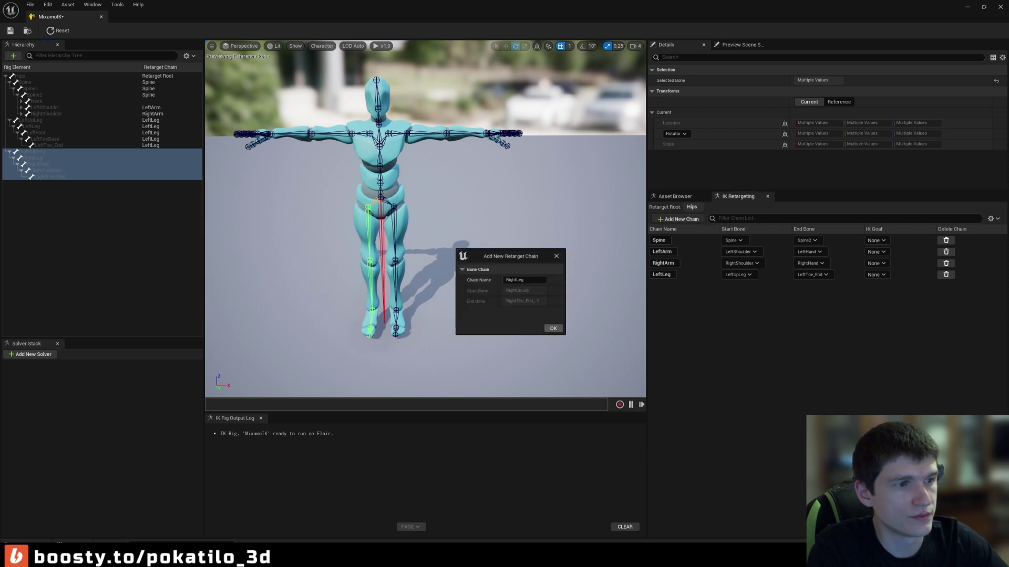
key(Return)
key(Escape)
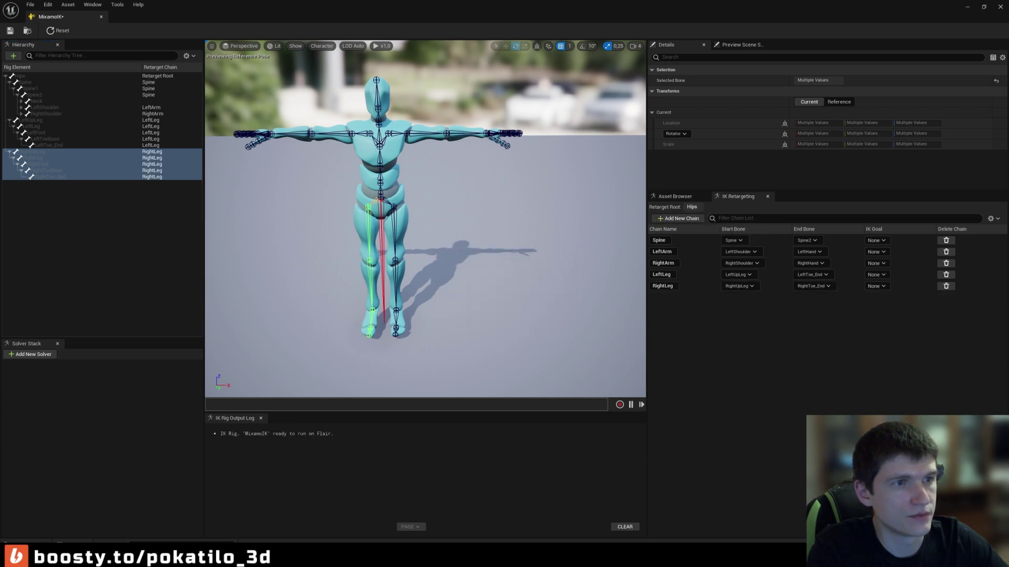
Add a Head chain from Neck to HeadTop_End with no IK goal.
scroll(426, 219, up, 5)
click(423, 242)
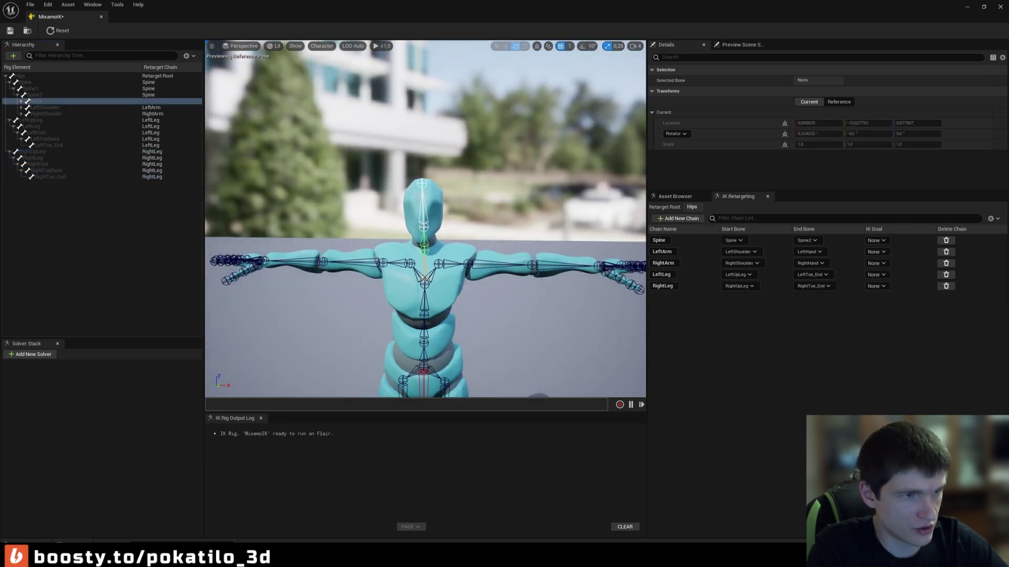
click(21, 101)
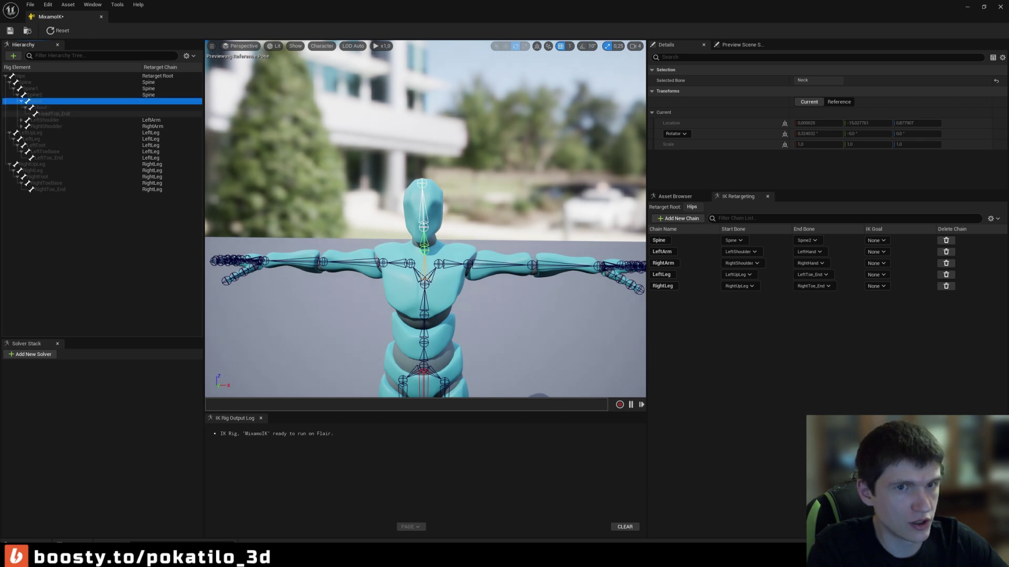
shift+click(53, 114)
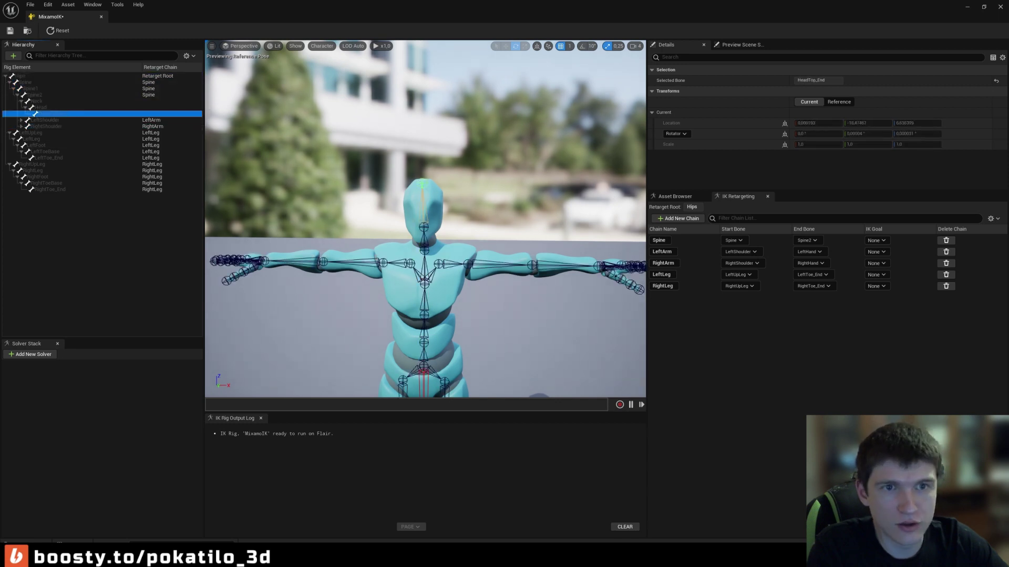
click(31, 101)
shift+click(53, 114)
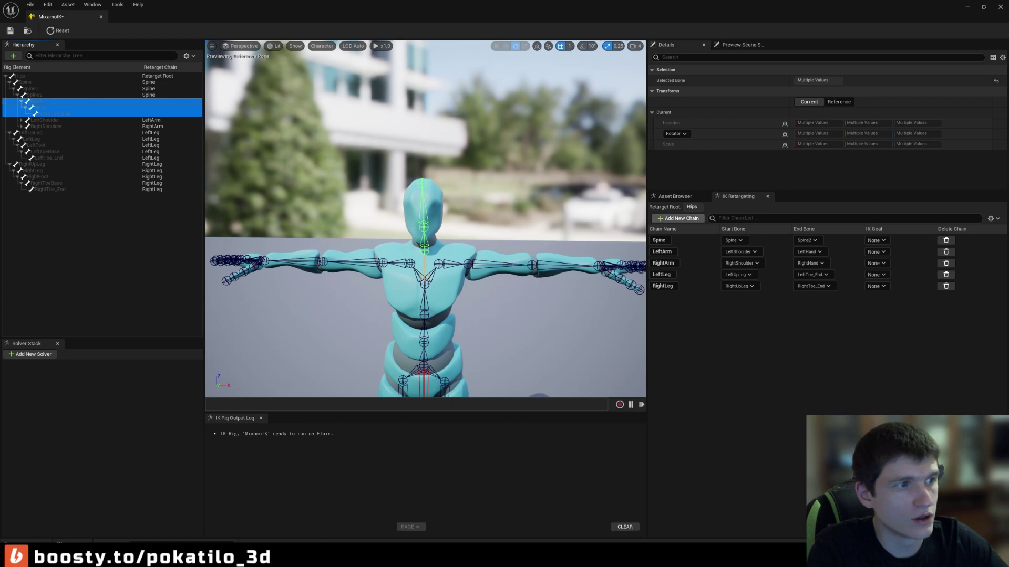
click(678, 218)
click(554, 328)
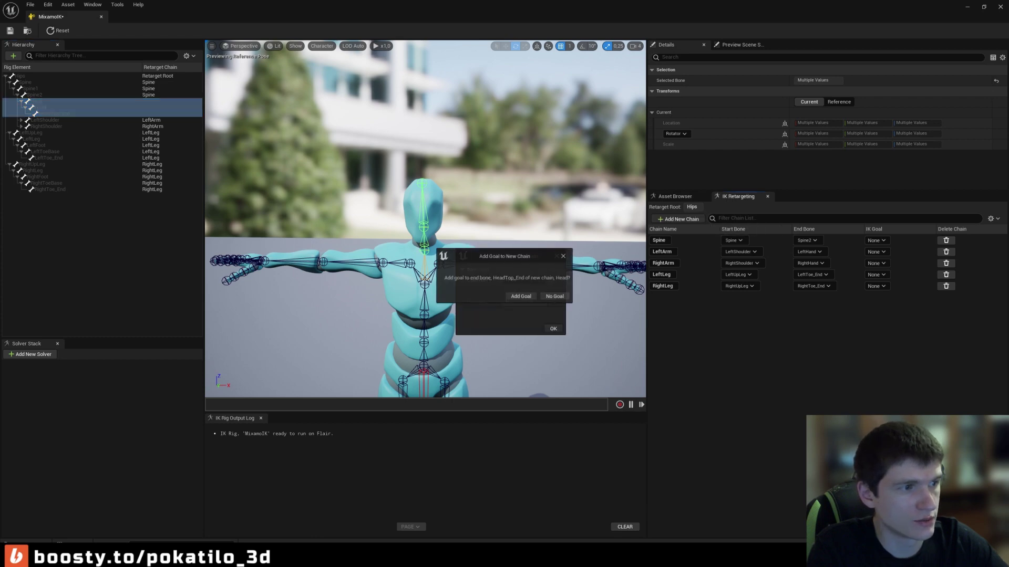
click(555, 296)
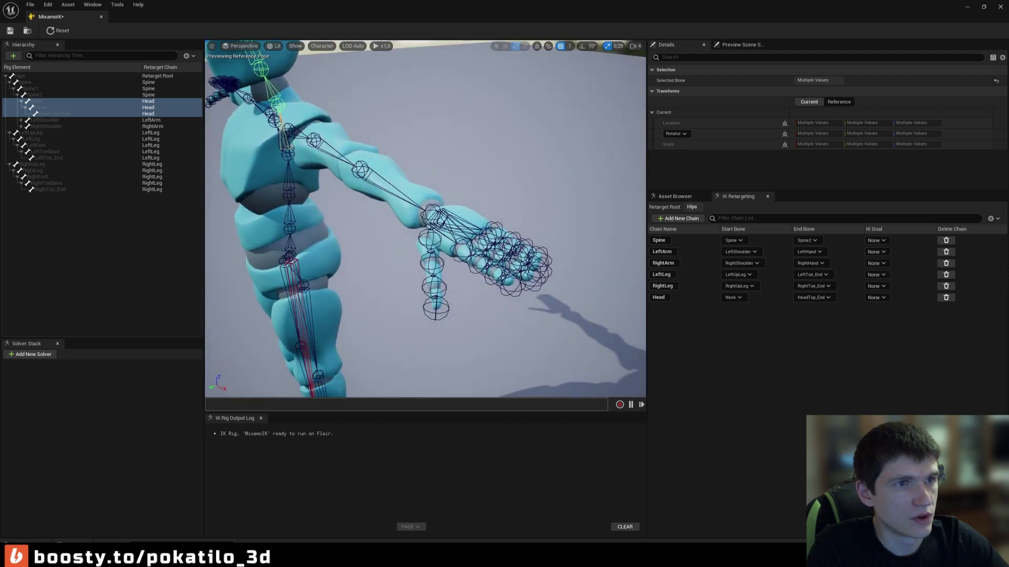
Set the viewport bone draw size to 0,6.
click(295, 46)
click(321, 46)
click(321, 46)
mouse_move(325, 84)
click(430, 134)
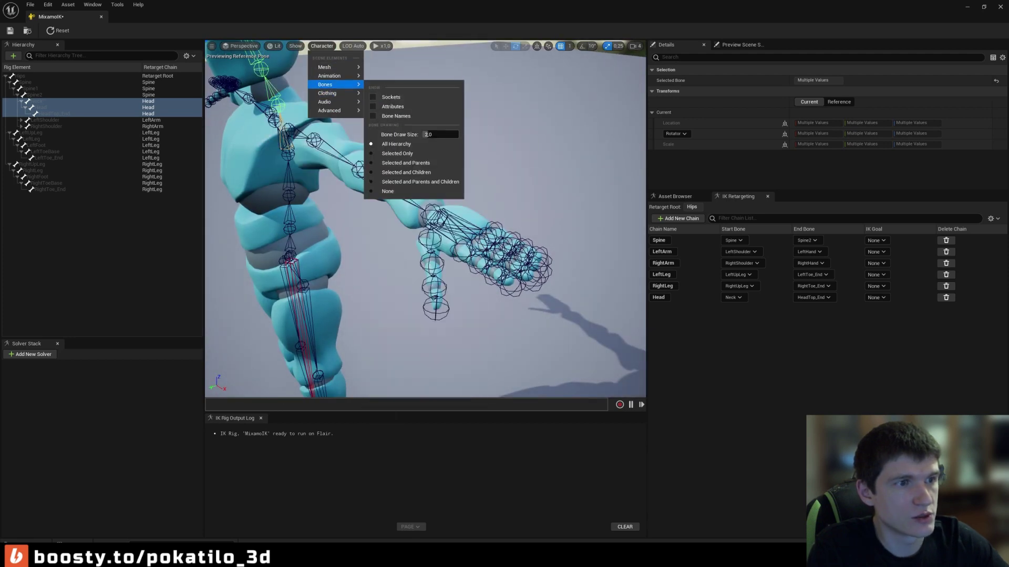
text(0,6)
key(Return)
Zoom in on the left hand and select the thumb bones LeftHandThumb1 to LeftHandThumb4.
right_drag(426, 221, 425, 221)
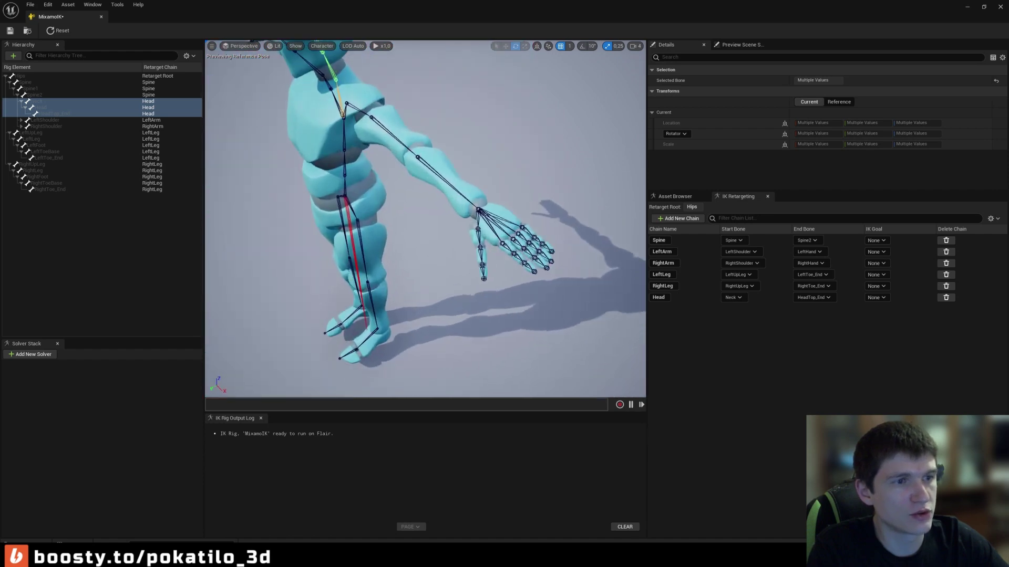
click(452, 209)
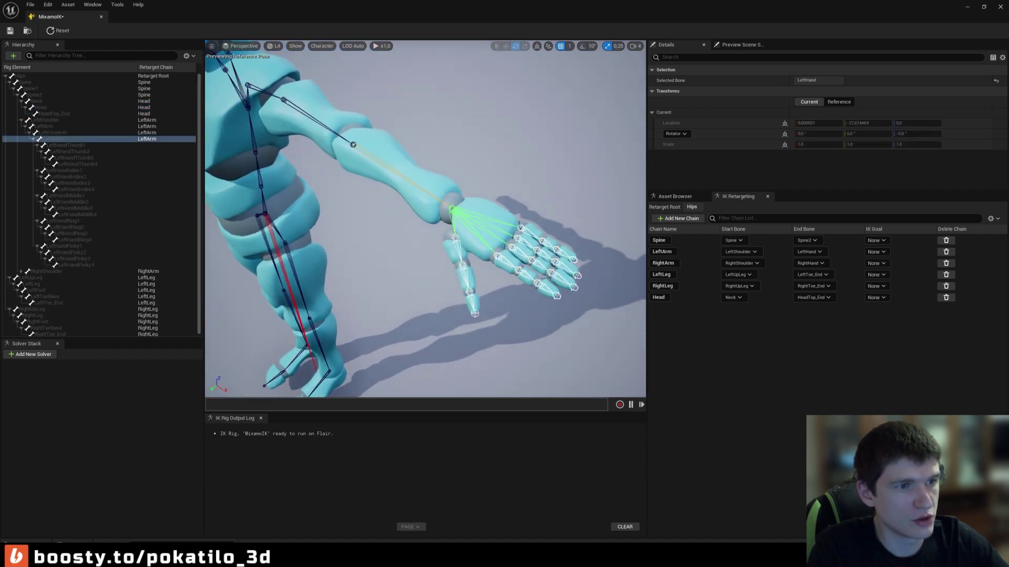
click(475, 314)
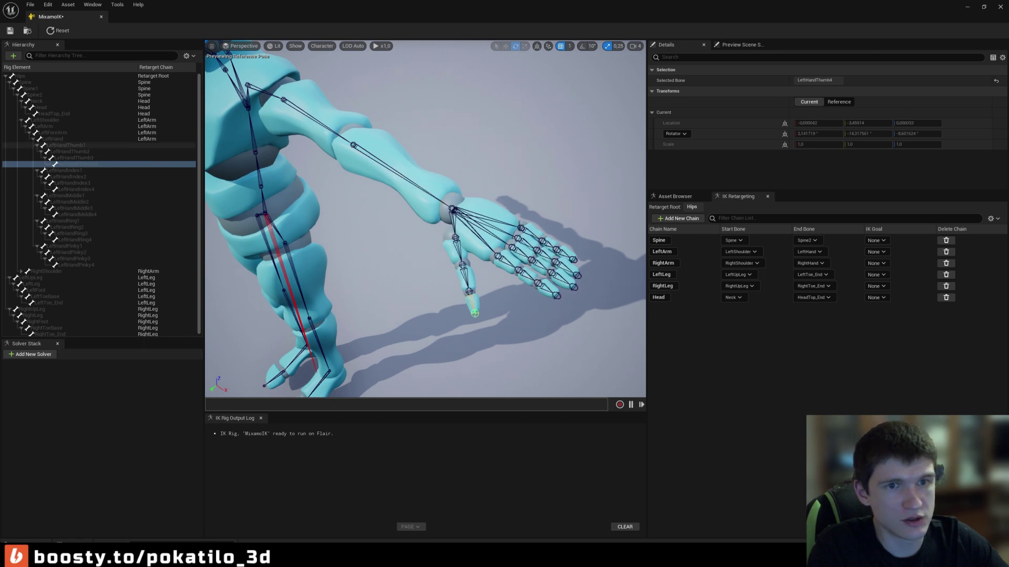
click(66, 145)
shift+click(78, 163)
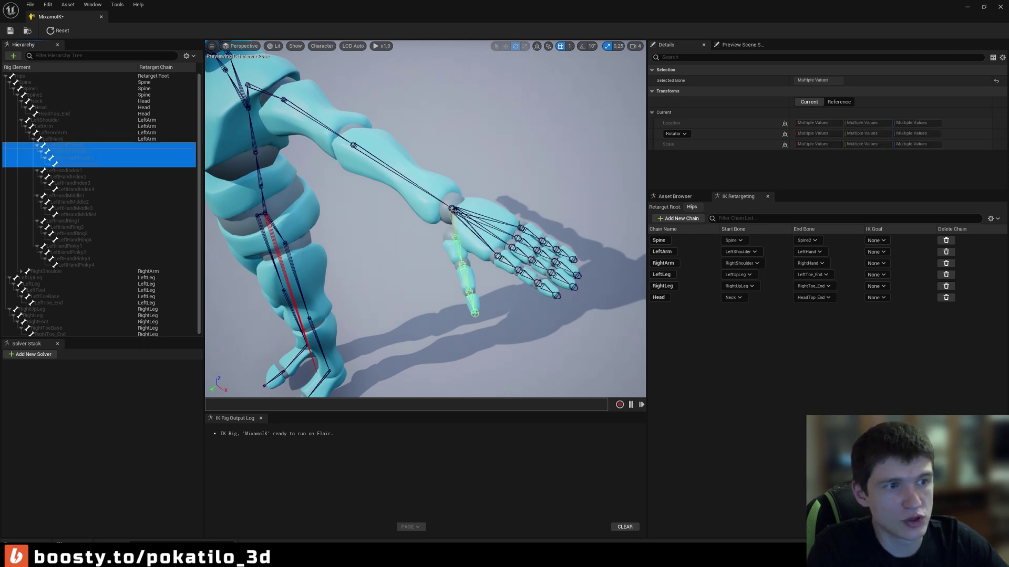
Check the rig from the front and save MixamoIK.
scroll(425, 220, down, 5)
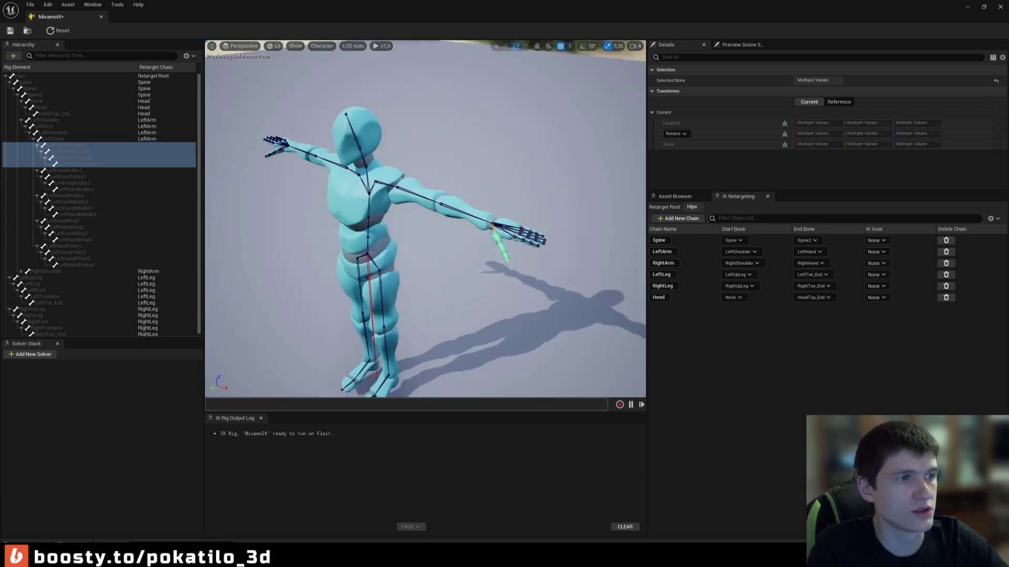
alt+drag(425, 221, 357, 221)
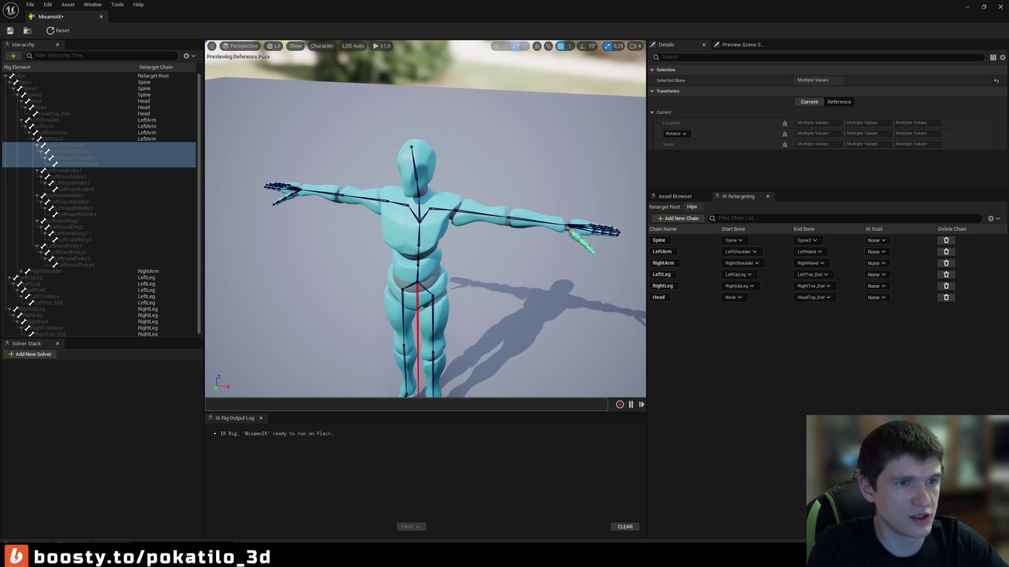
alt+drag(357, 221, 367, 210)
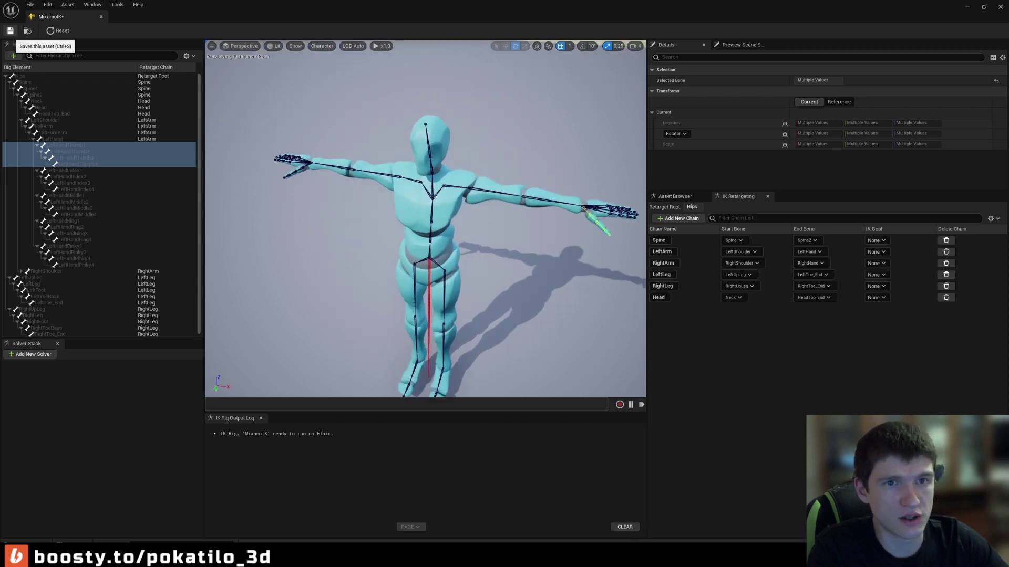
click(10, 30)
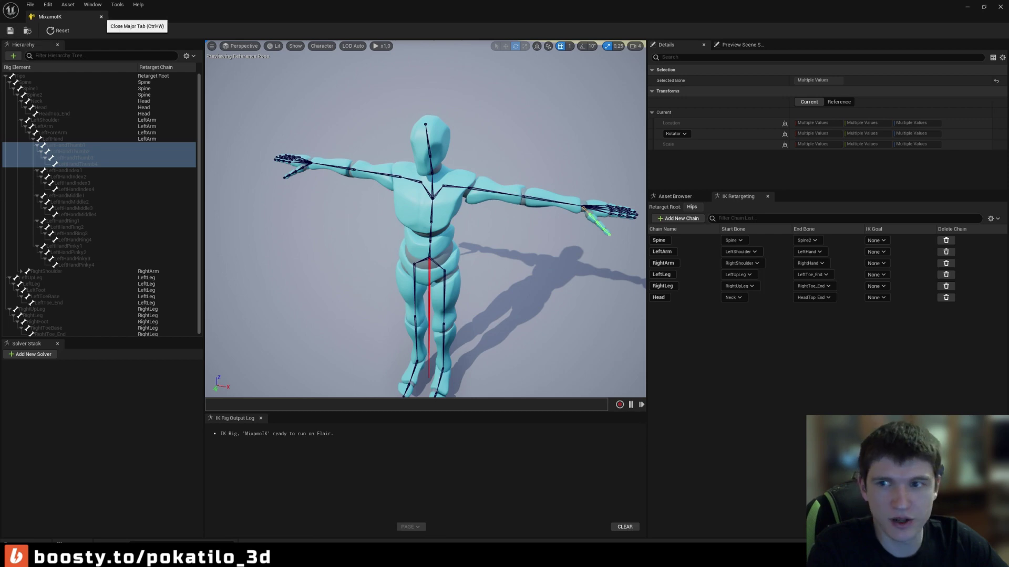
Close the rig editor, view the Retargeting Mannequins display, and return to the Flair mannequin.
click(101, 17)
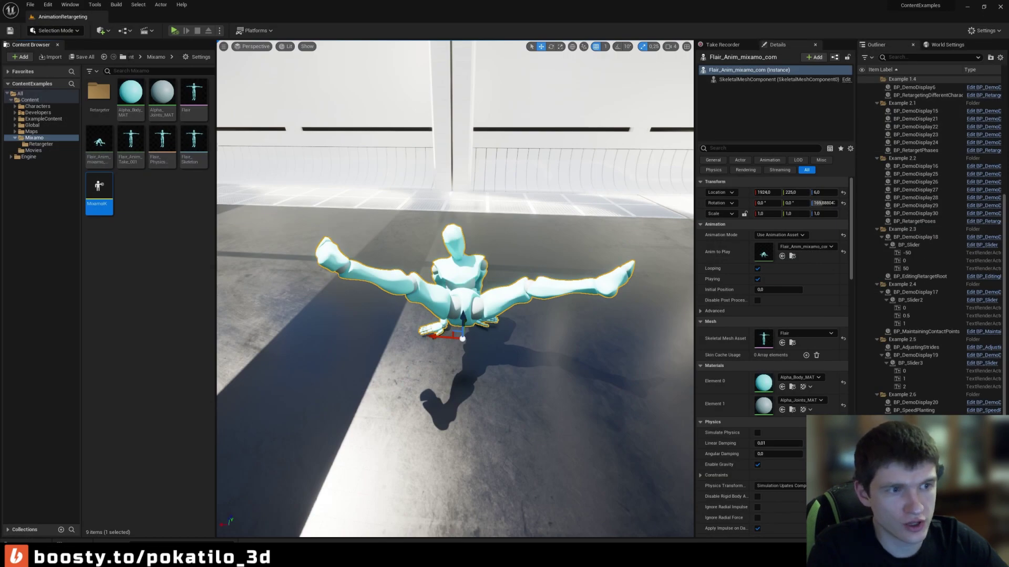
scroll(455, 289, down, 3)
scroll(455, 289, up, 2)
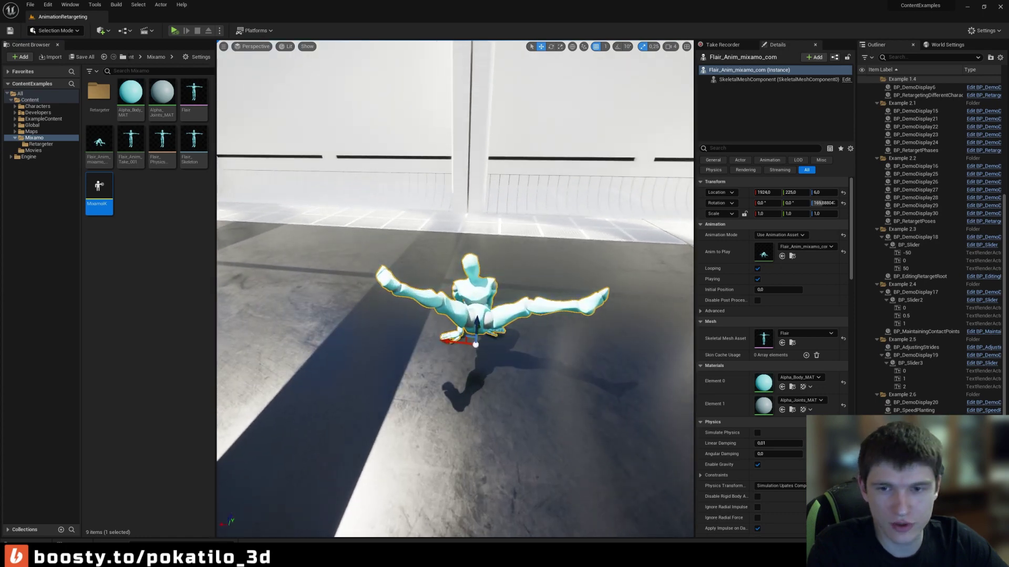
right_drag(455, 289, 421, 148)
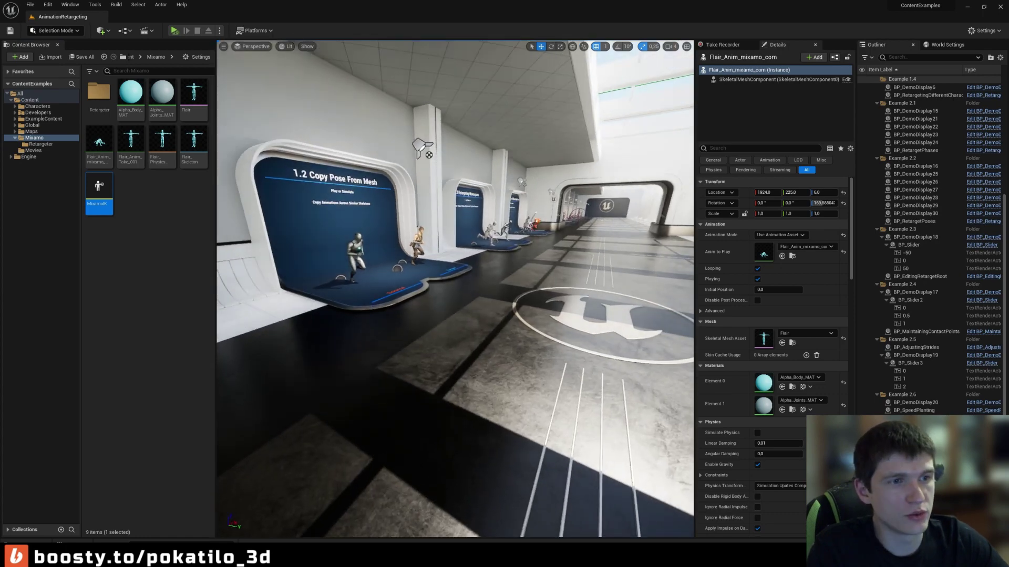
right_drag(455, 289, 455, 289)
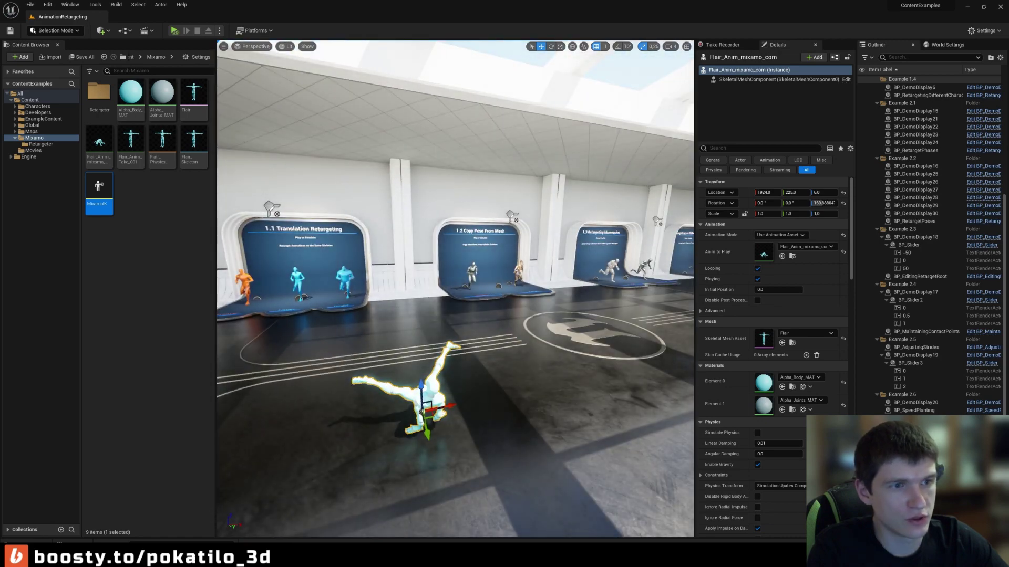
right_drag(455, 289, 455, 289)
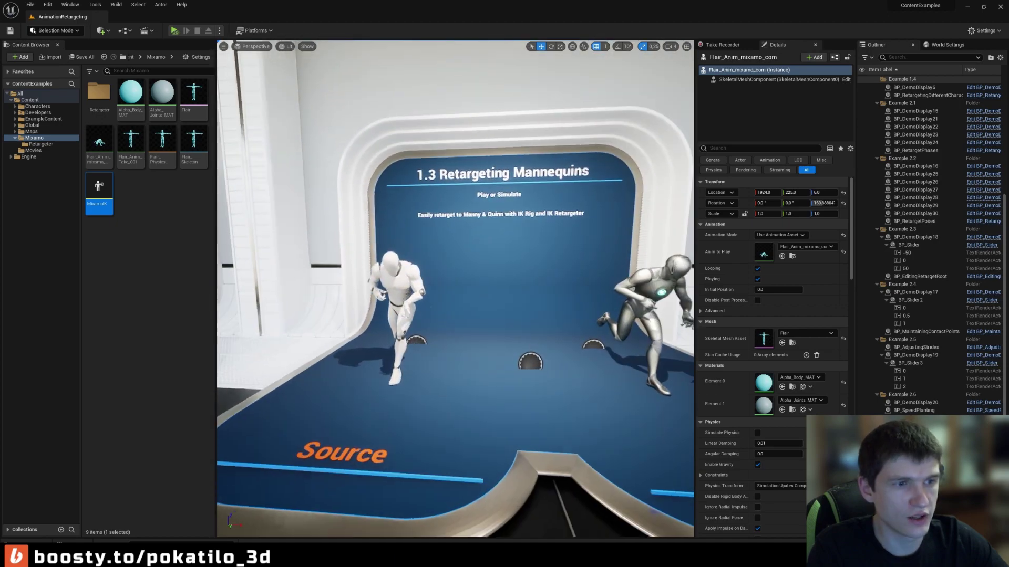
click(530, 362)
key(f)
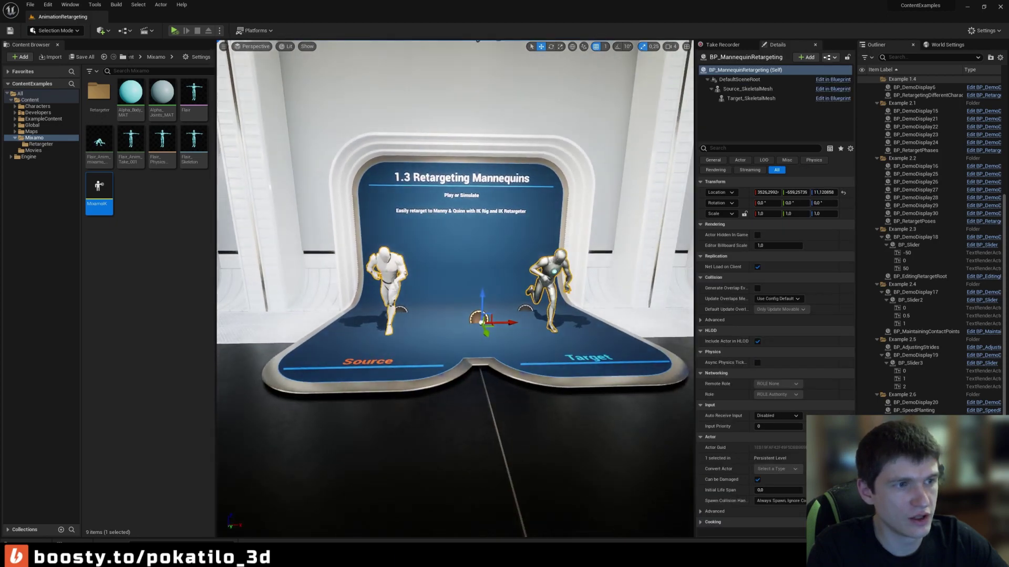
right_drag(455, 289, 455, 289)
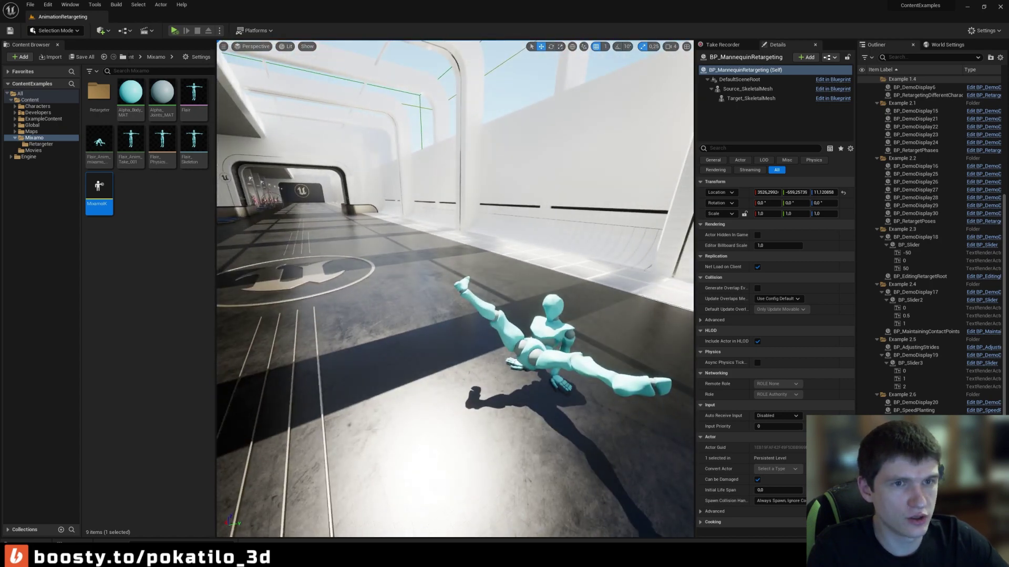
Filter the top-level Content folder to show only IK Rig assets.
click(29, 100)
click(90, 71)
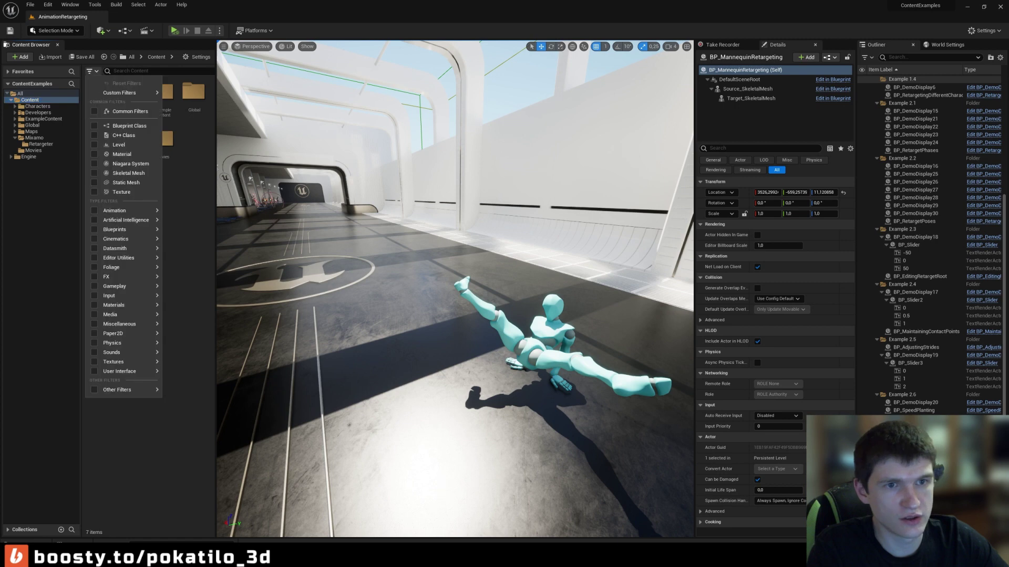
mouse_move(124, 211)
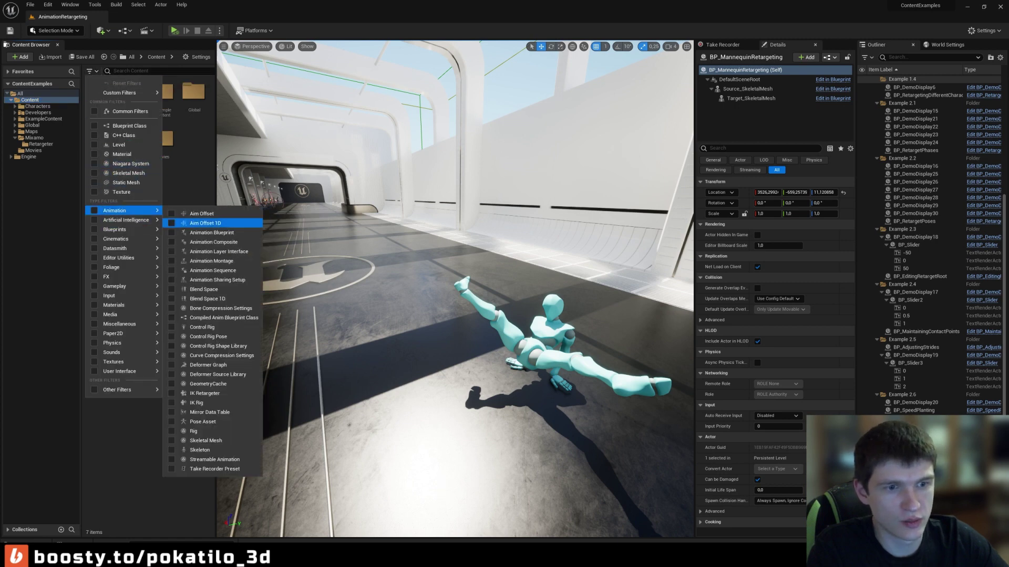
click(196, 403)
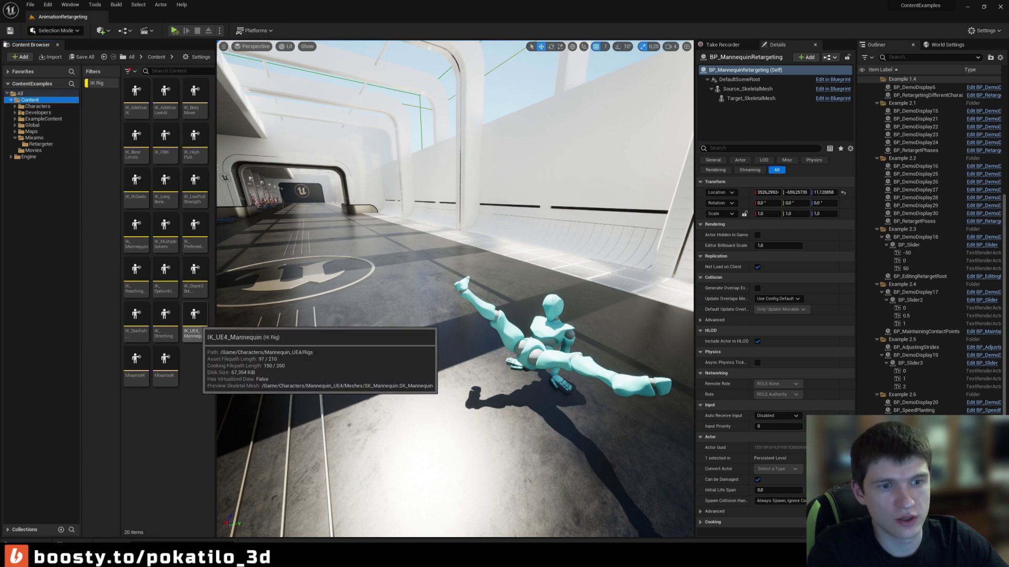
double_click(194, 323)
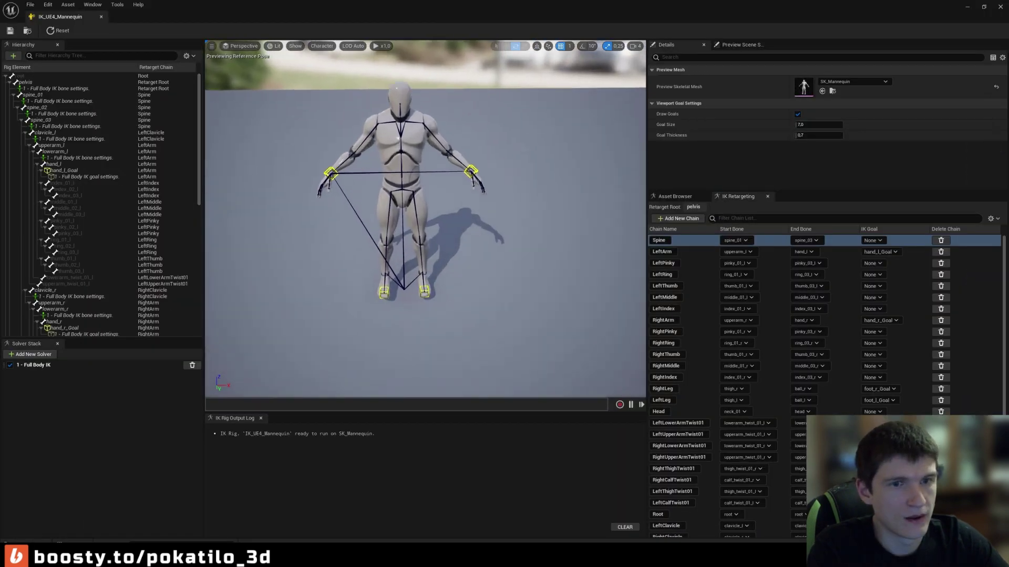
scroll(966, 321, down, 5)
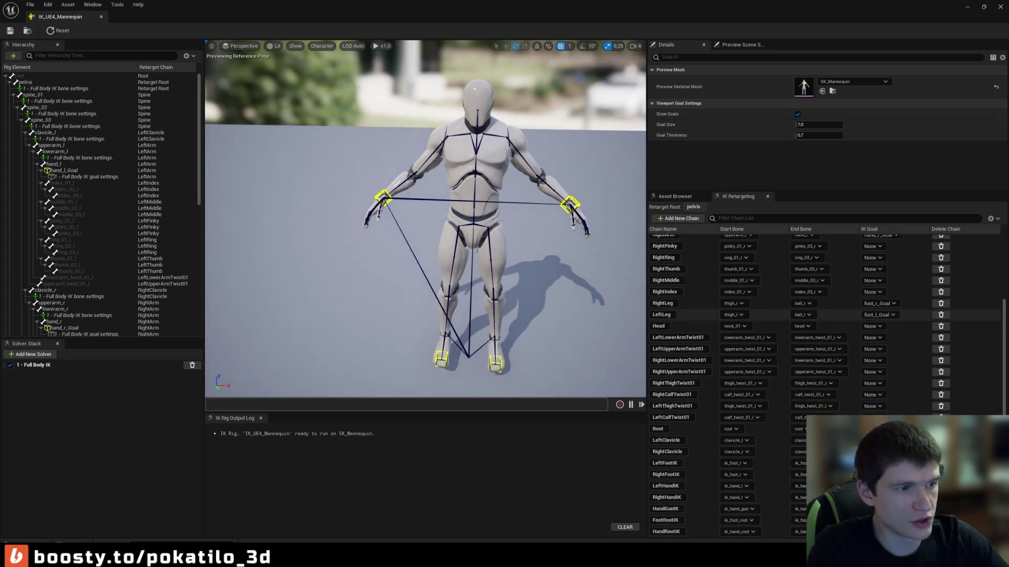
scroll(746, 367, up, 5)
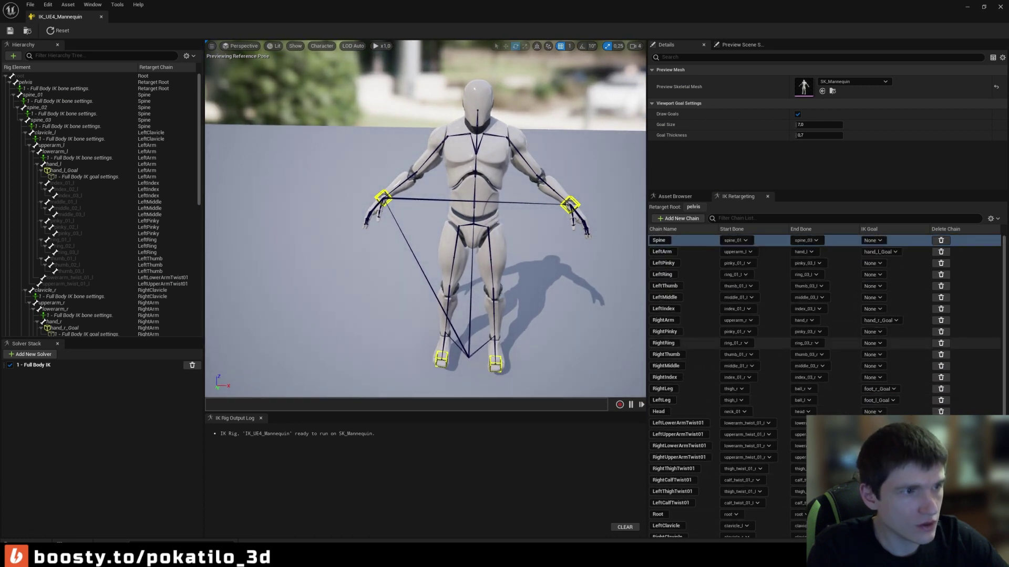
drag(578, 289, 578, 289)
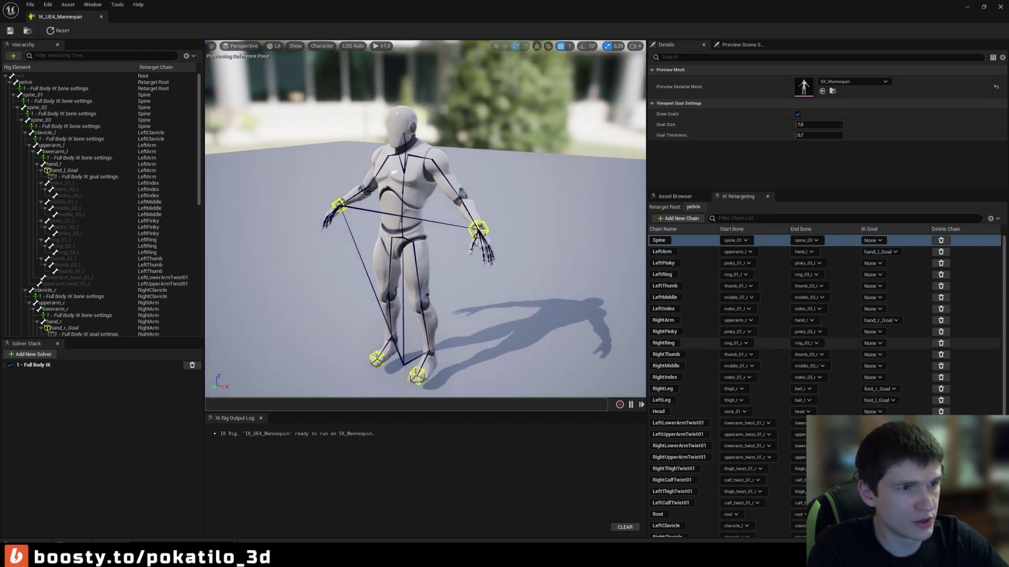
scroll(683, 366, down, 3)
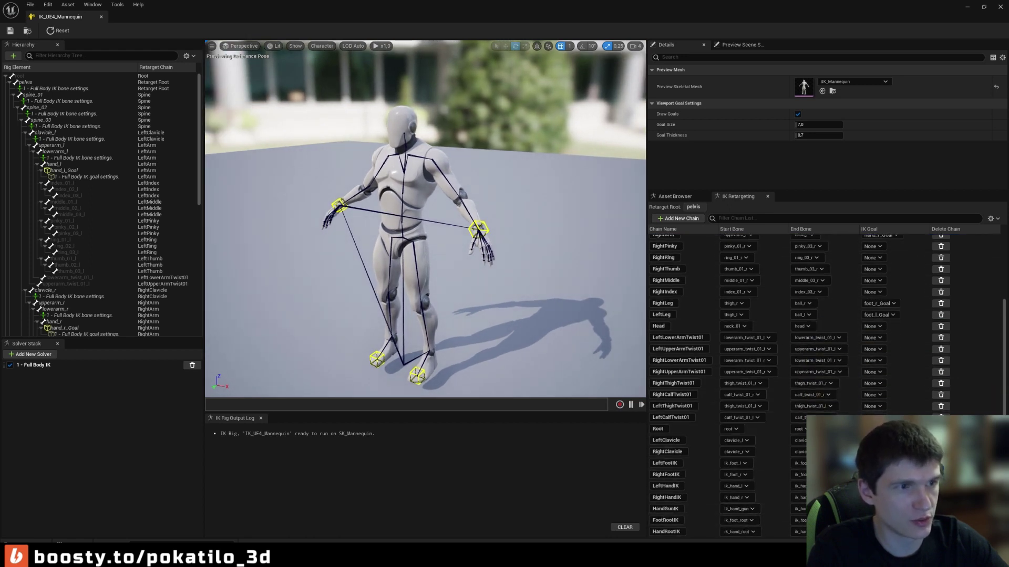
scroll(825, 386, up, 3)
click(683, 240)
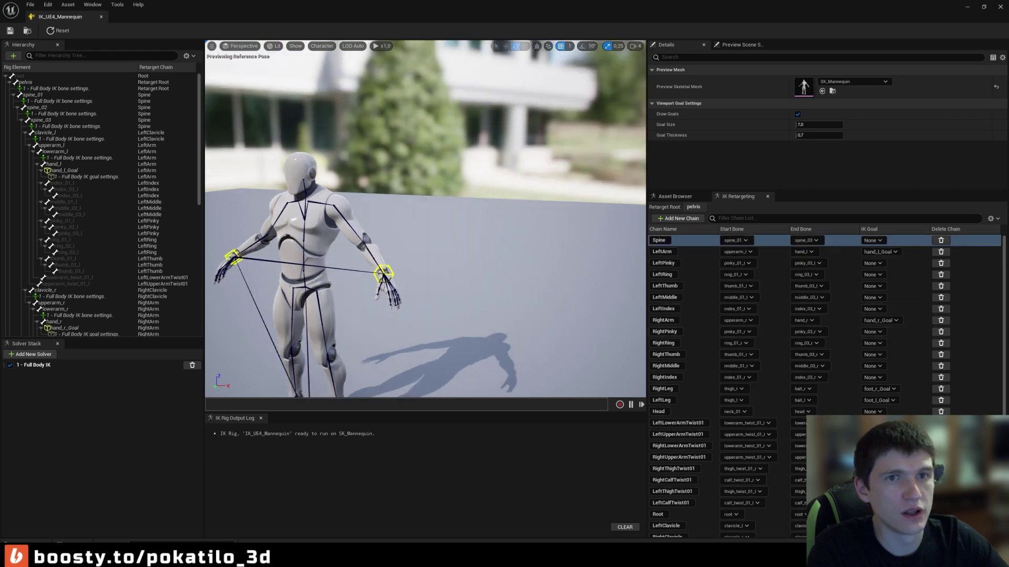
key(f)
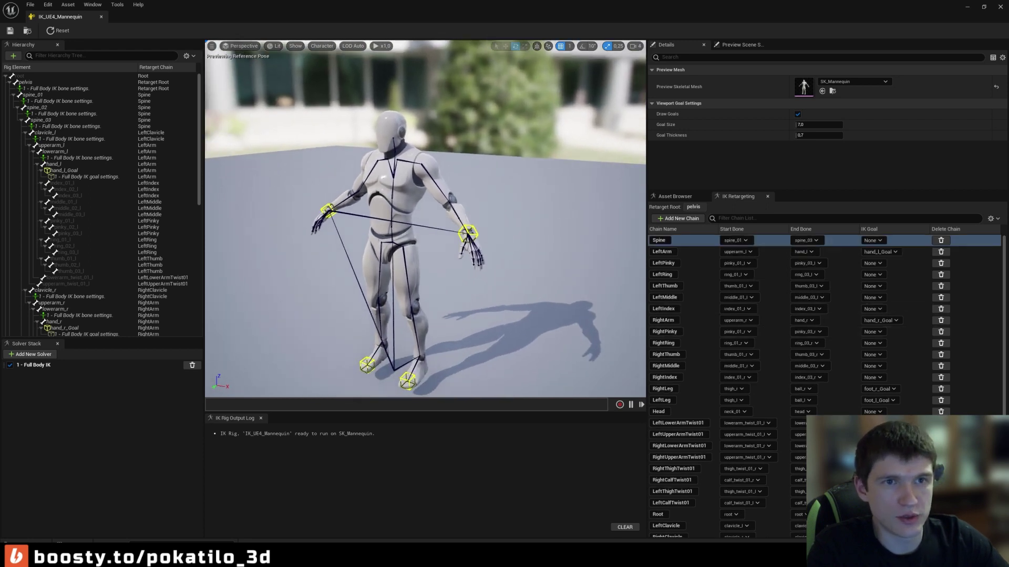
scroll(425, 219, up, 3)
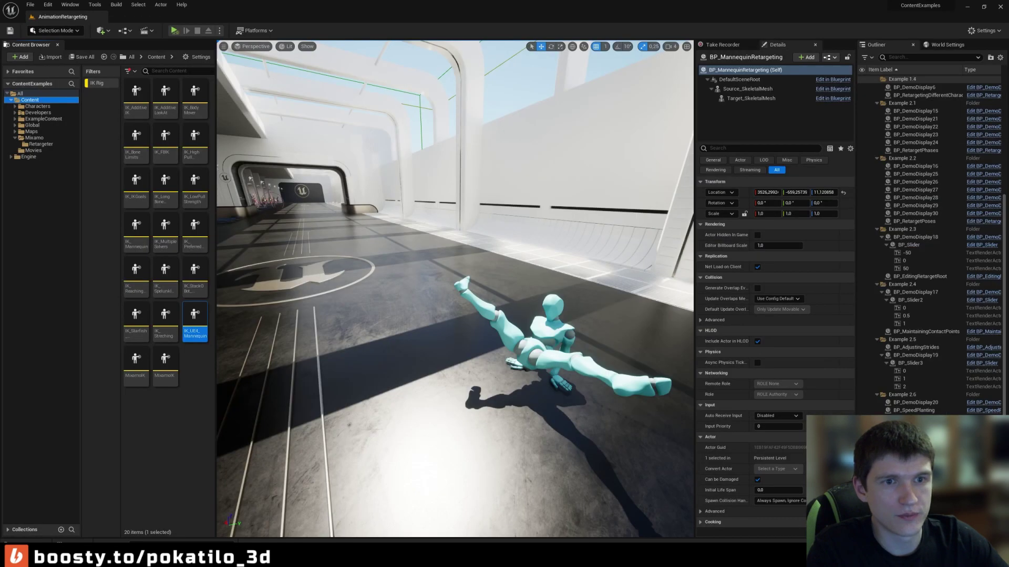
Open the Mixamo folder and remove the IK Rig filter to show all its assets.
click(35, 137)
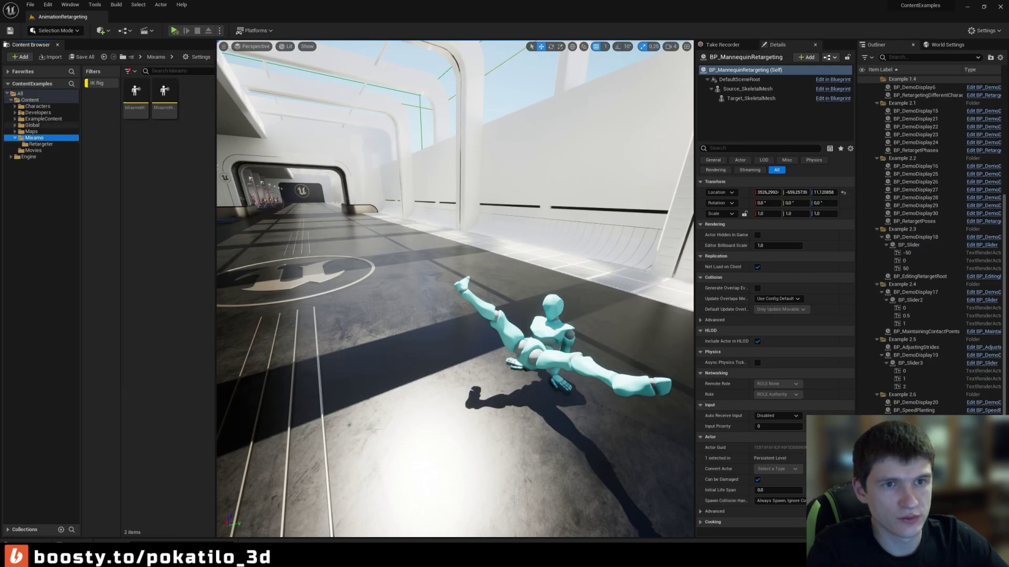
click(128, 71)
click(158, 85)
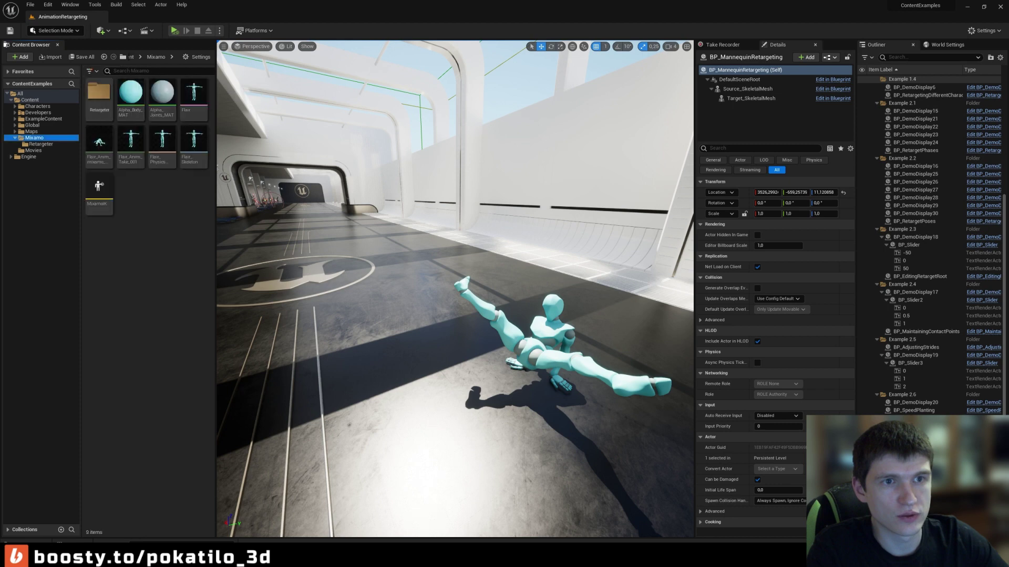
Create an IK Retargeter using MixamoIK as source rig and save all content.
right_click(160, 209)
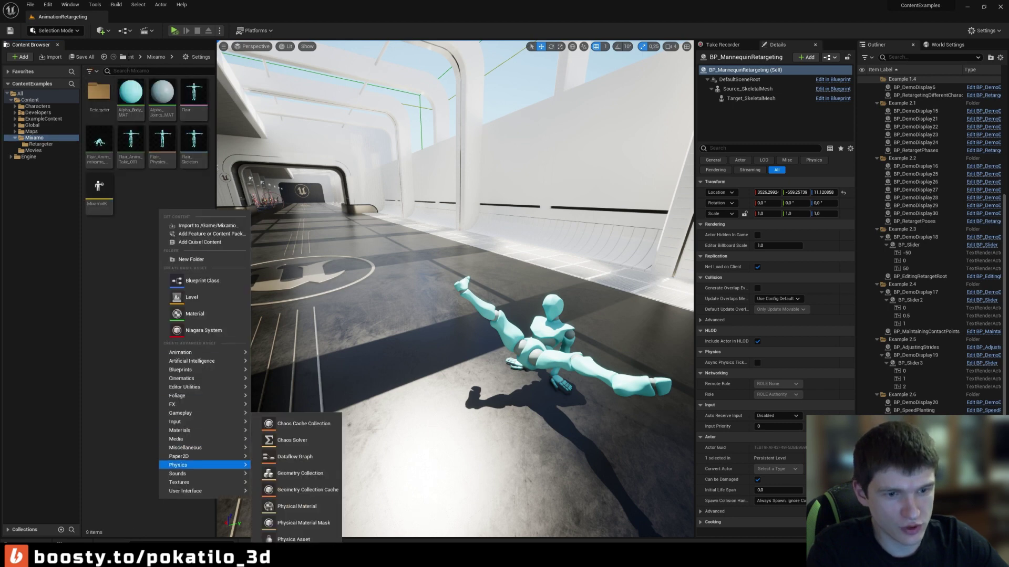
mouse_move(204, 352)
mouse_move(310, 519)
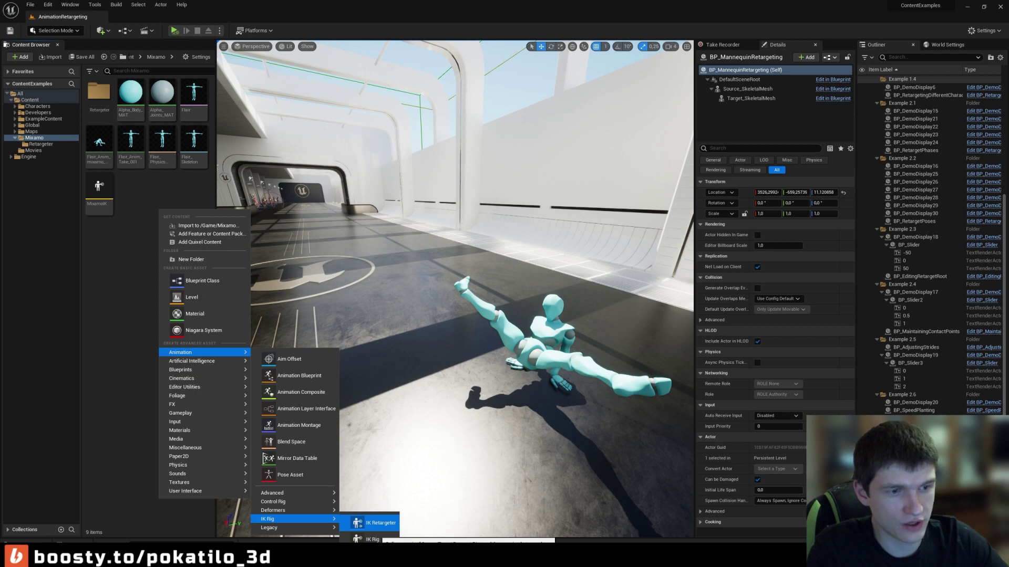
click(357, 523)
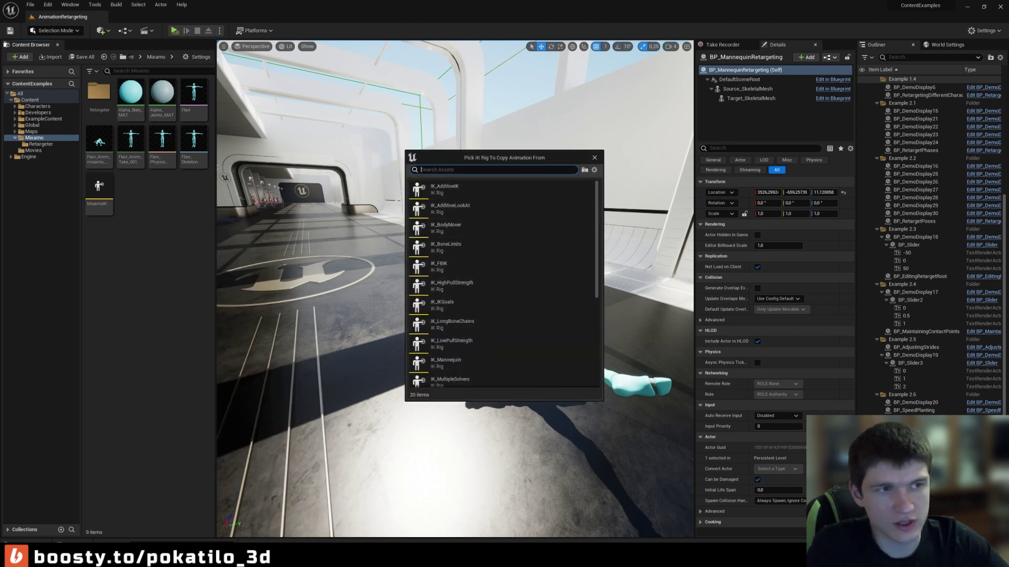
text(mixa)
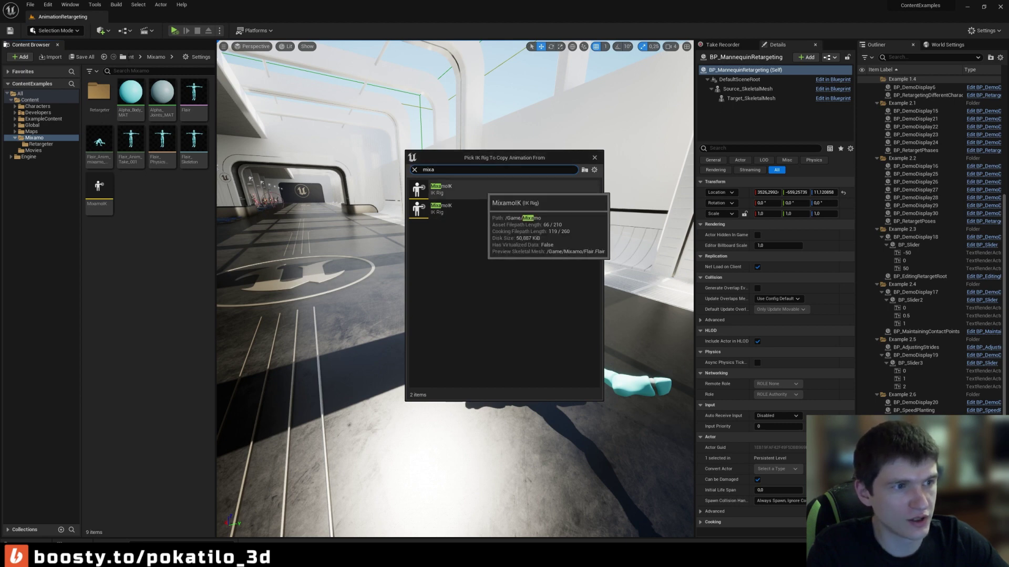
click(473, 189)
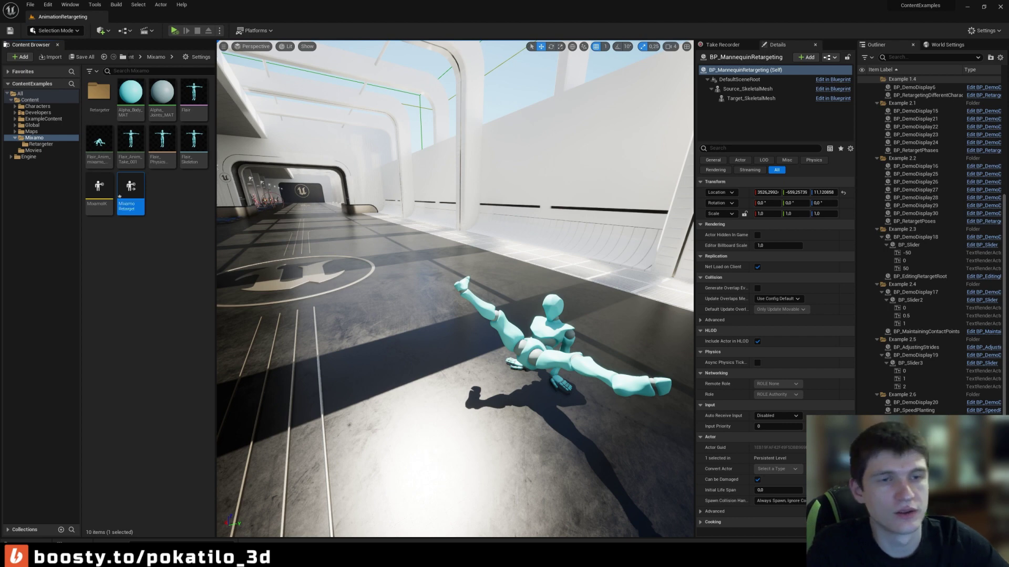
click(82, 57)
click(565, 369)
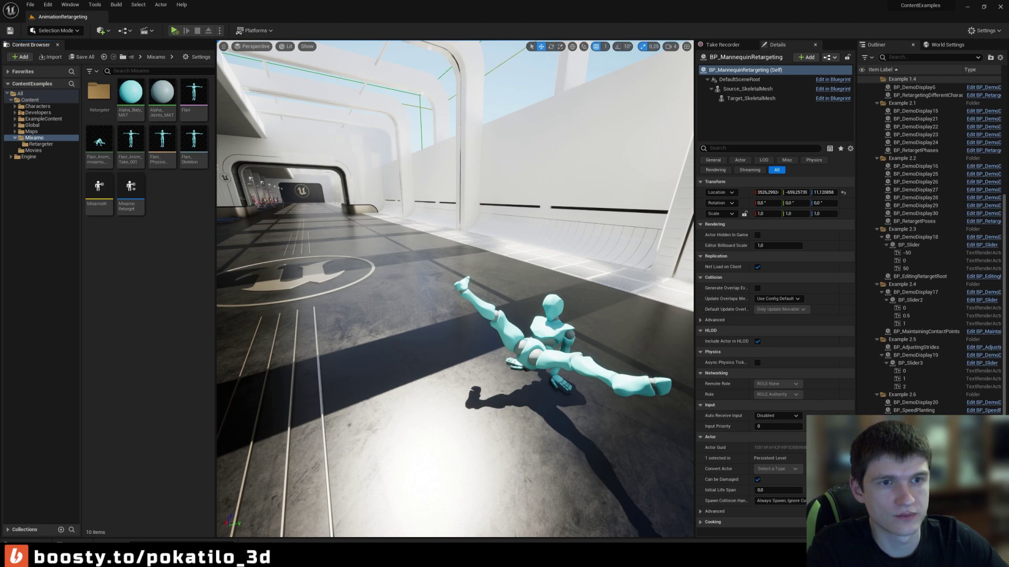
Open MixamoRetarget and lower Bone Draw Size from 8.0 to about 0.9.
double_click(131, 187)
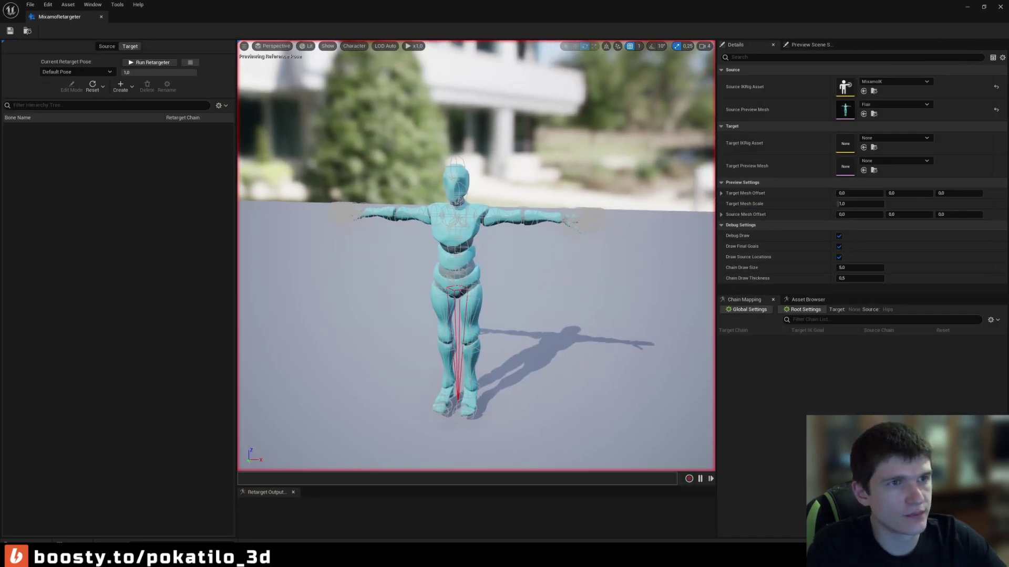
click(327, 46)
click(354, 46)
mouse_move(363, 85)
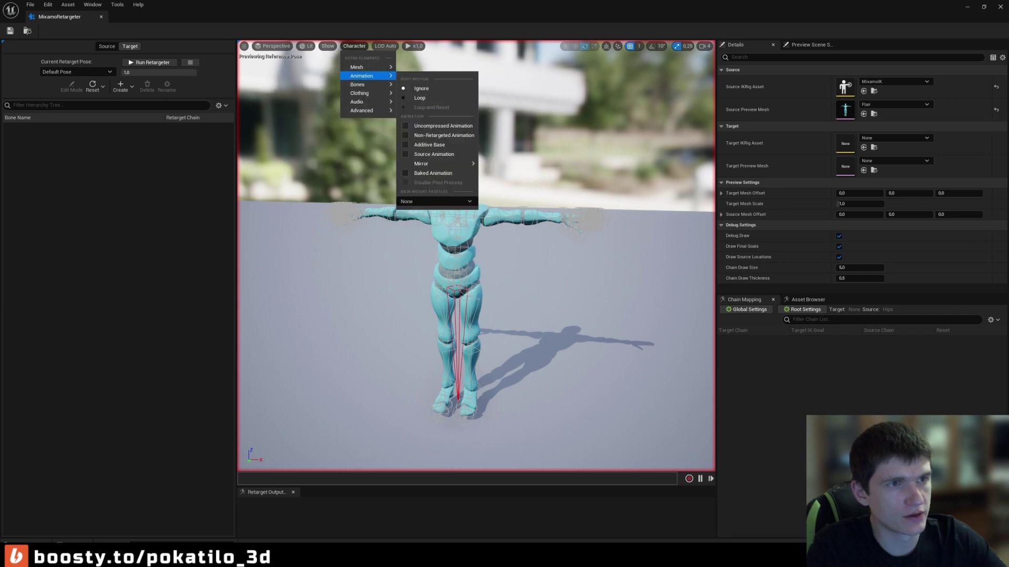
drag(472, 135, 458, 135)
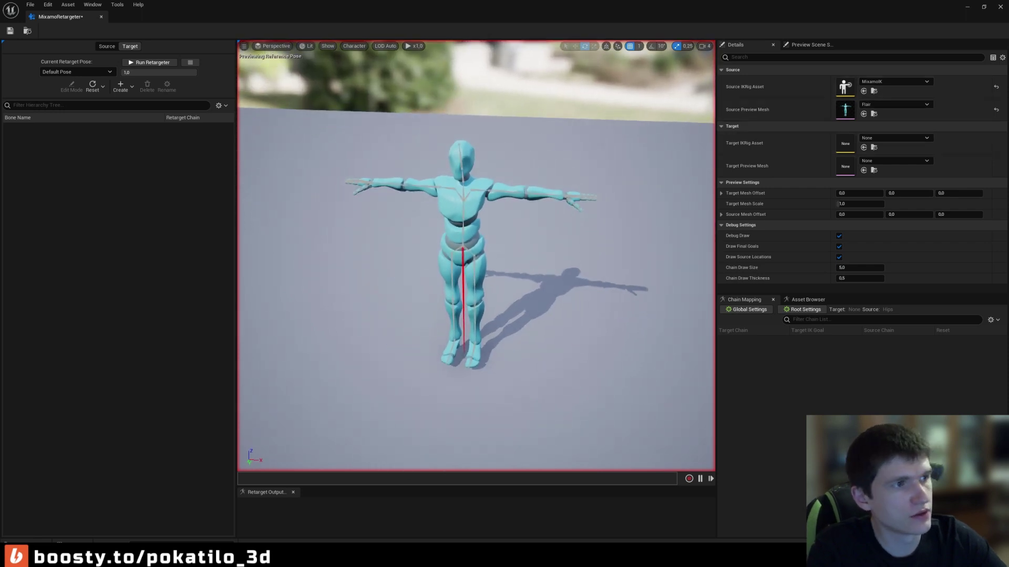
Set the target IK rig to IK_UE4_Mannequin, offset the target mesh X to about 137, and enlarge Chain Mapping.
click(911, 138)
text(u)
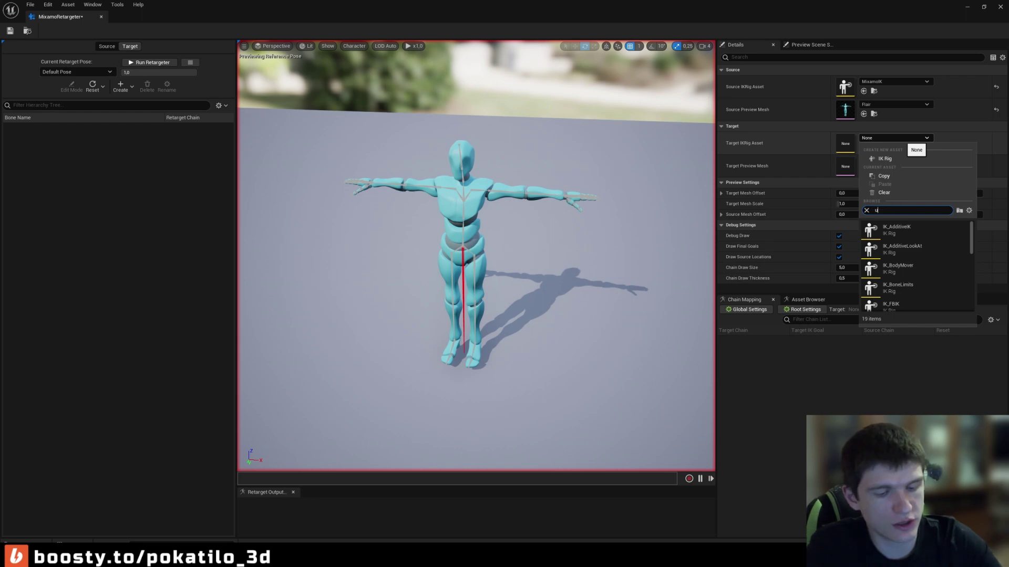
text(e4)
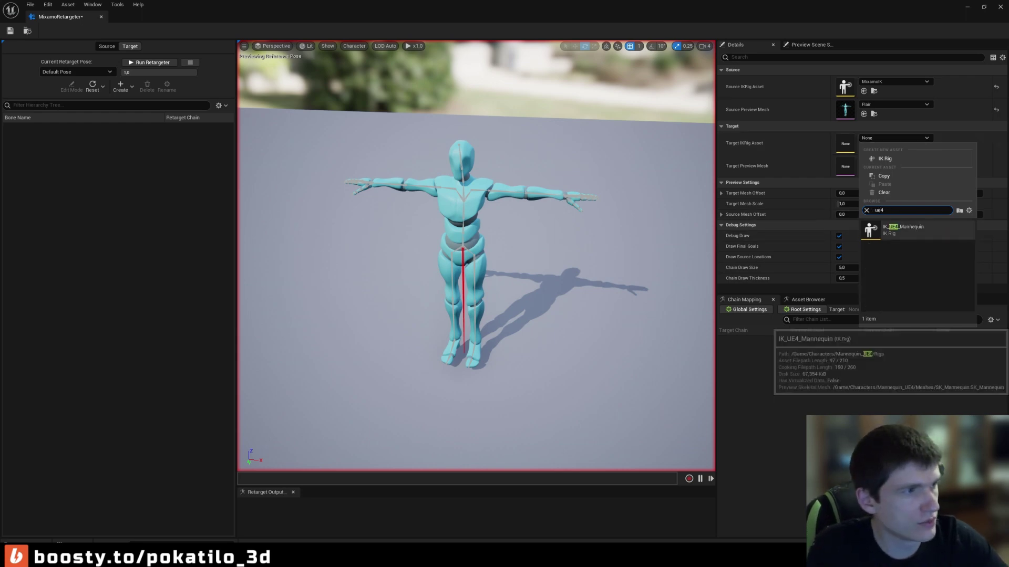
click(902, 230)
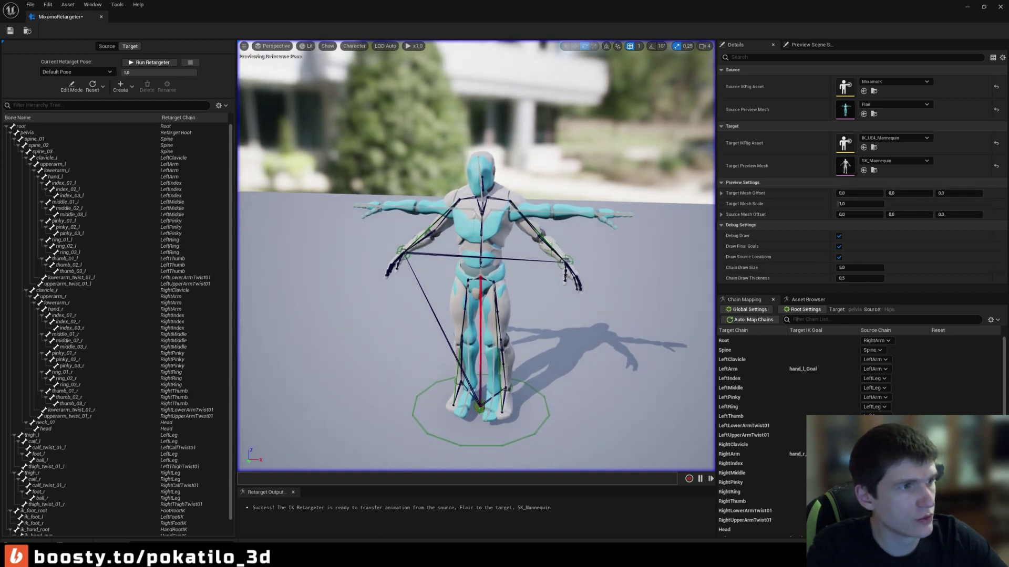
mouse_move(851, 193)
mouse_down()
mouse_move(925, 193)
mouse_move(904, 194)
mouse_up()
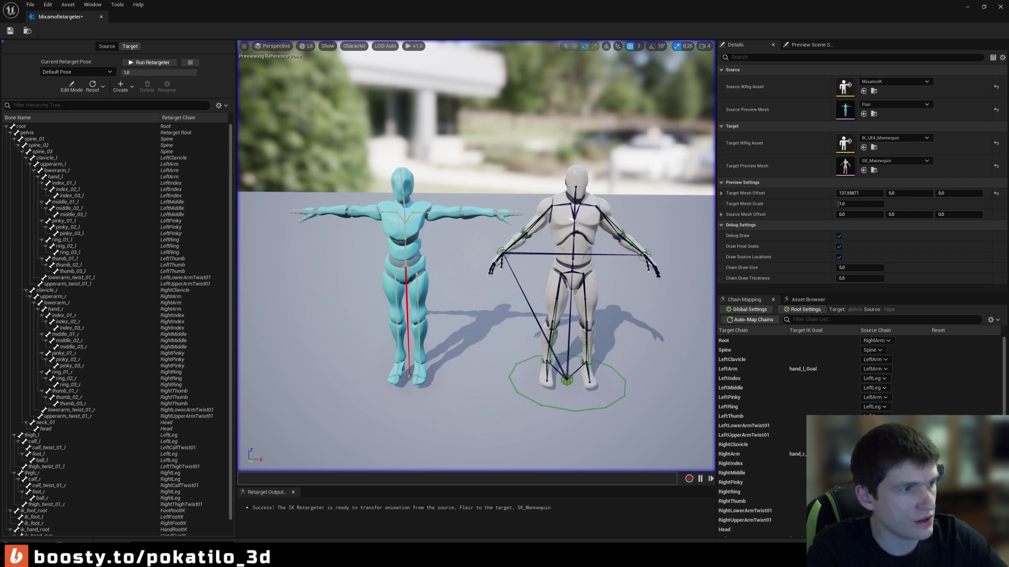
drag(862, 295, 862, 215)
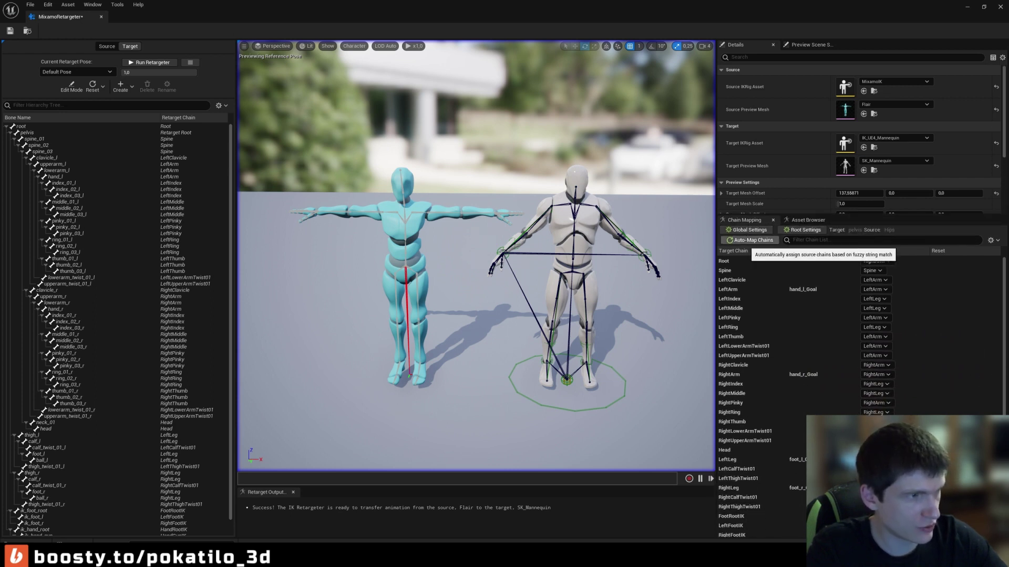
Scroll through the chain mapping list and select the Root target chain.
scroll(857, 357, down, 3)
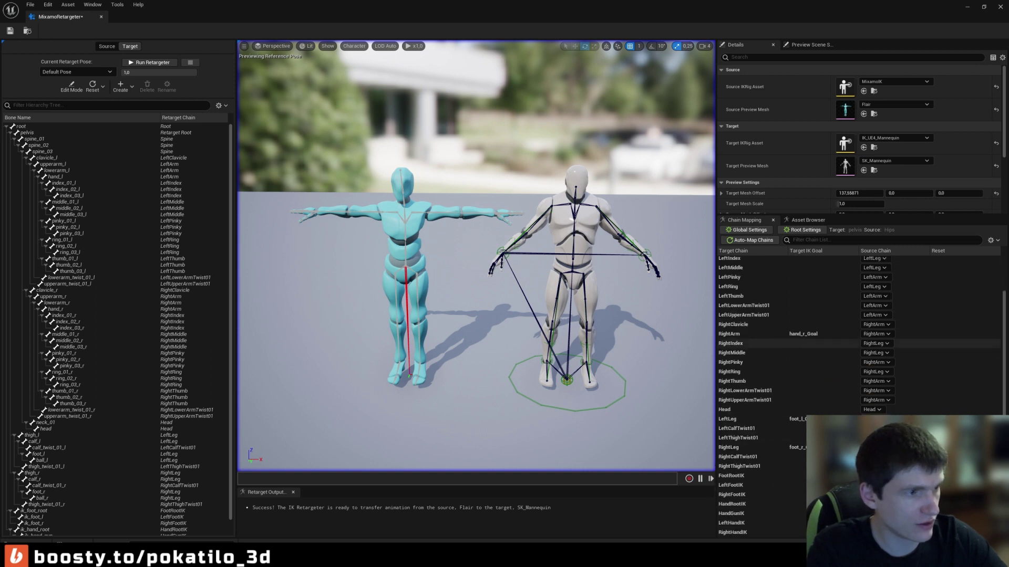
scroll(815, 362, up, 3)
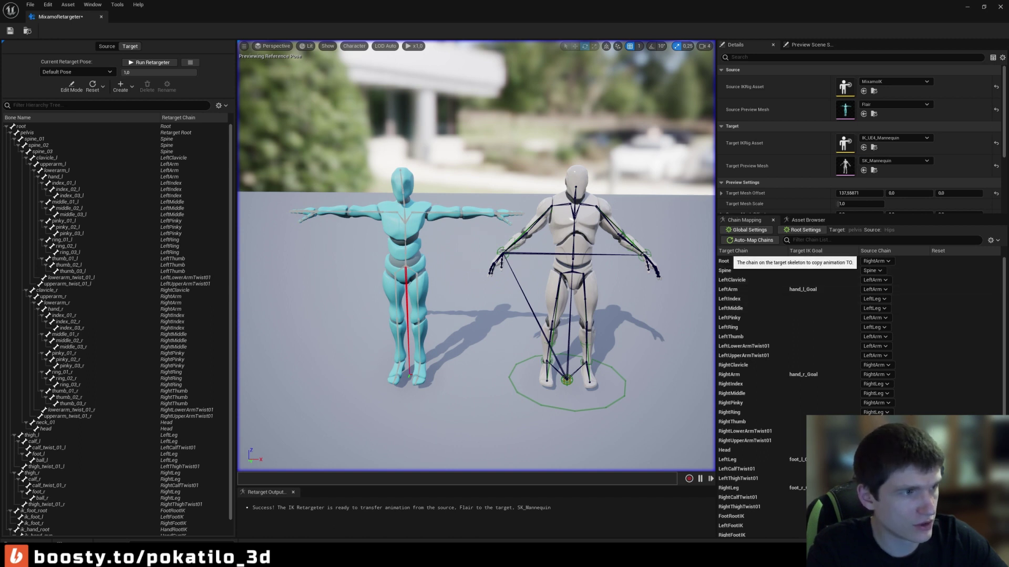
click(725, 261)
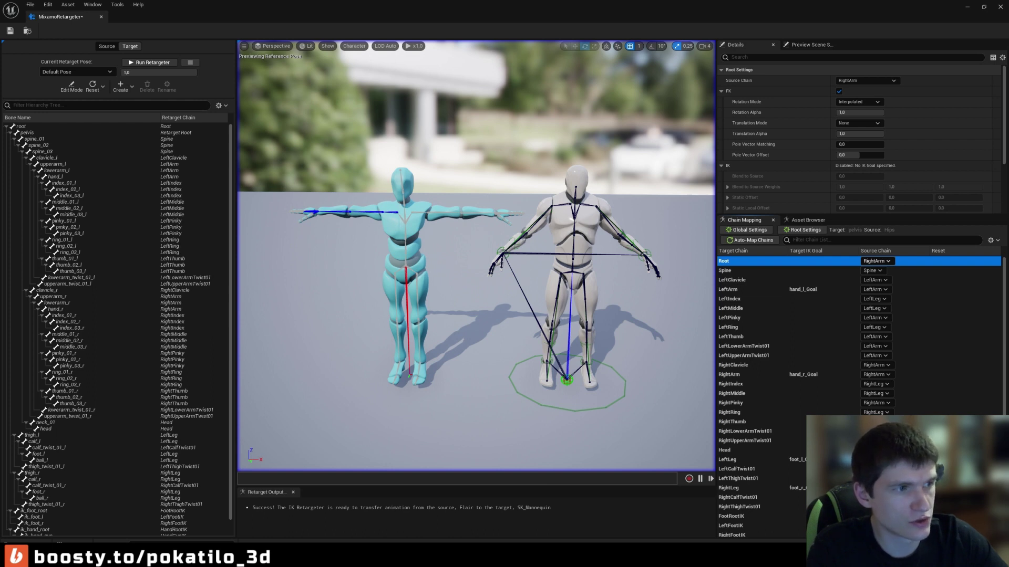
Set the Root and LeftClavicle source chains to None.
click(876, 261)
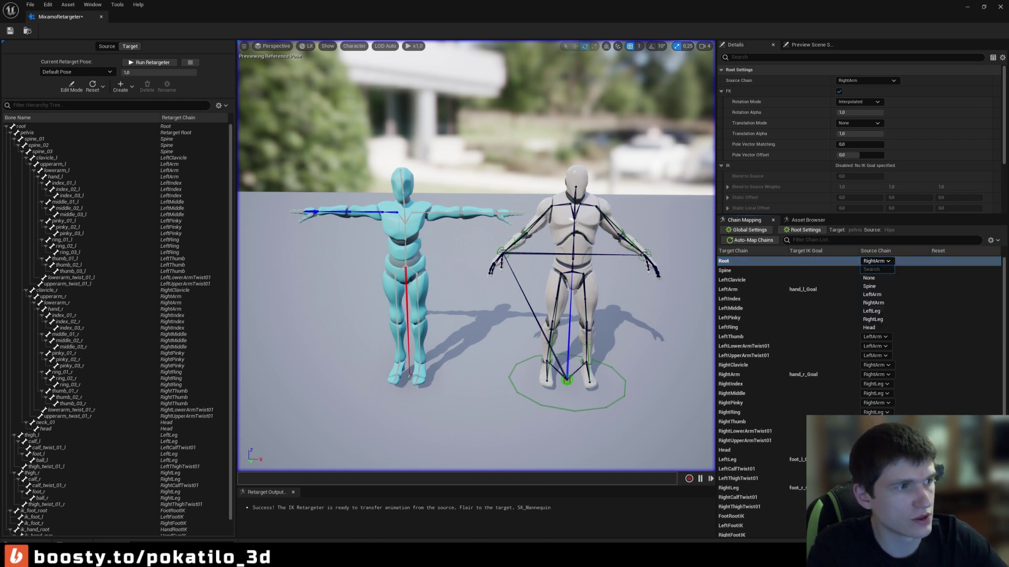
click(872, 278)
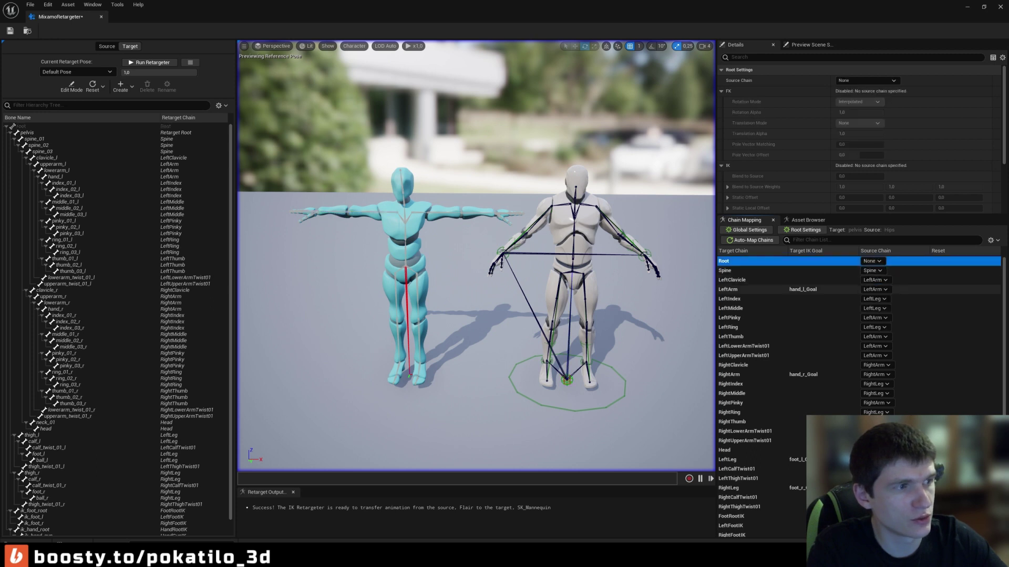
click(820, 270)
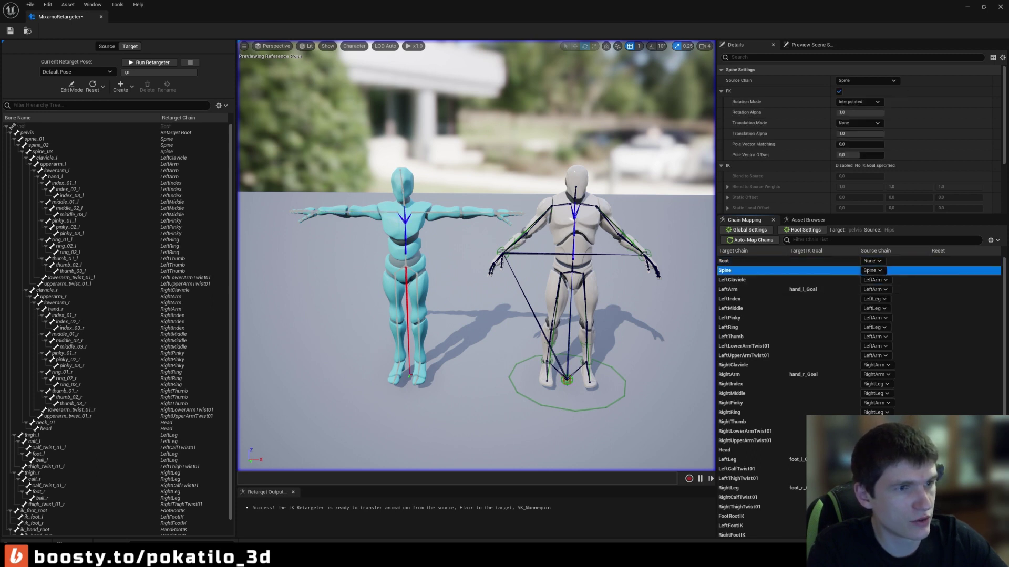
click(820, 280)
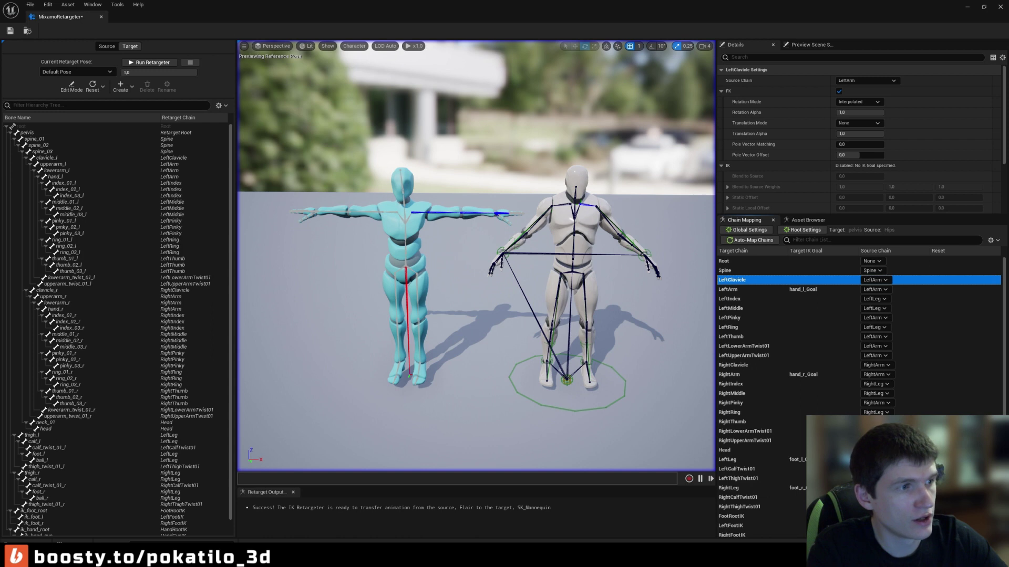
click(875, 280)
click(875, 297)
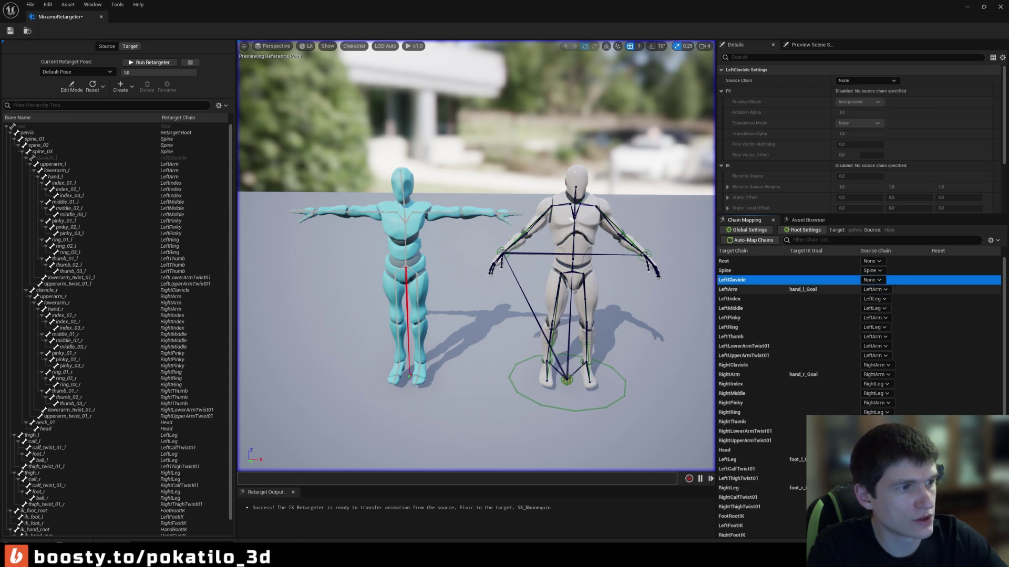
click(820, 290)
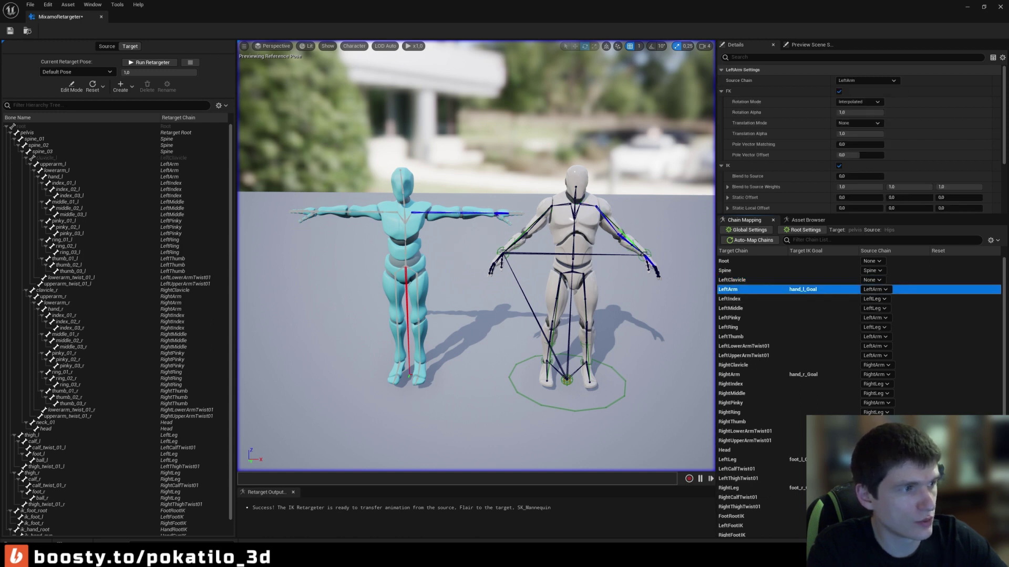
Set the LeftIndex and LeftMiddle finger chains' source to None.
click(819, 299)
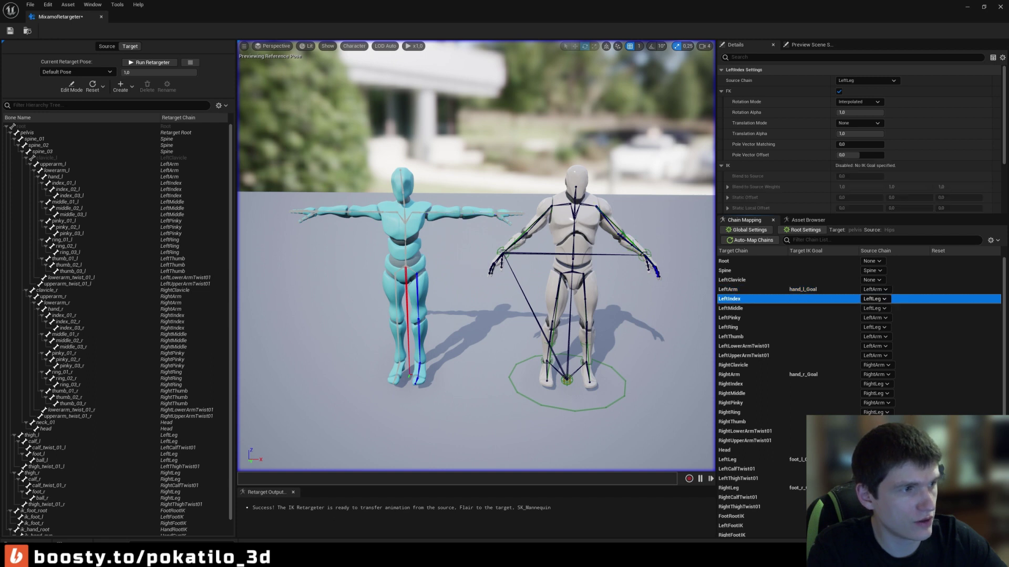
click(875, 299)
click(872, 315)
click(819, 308)
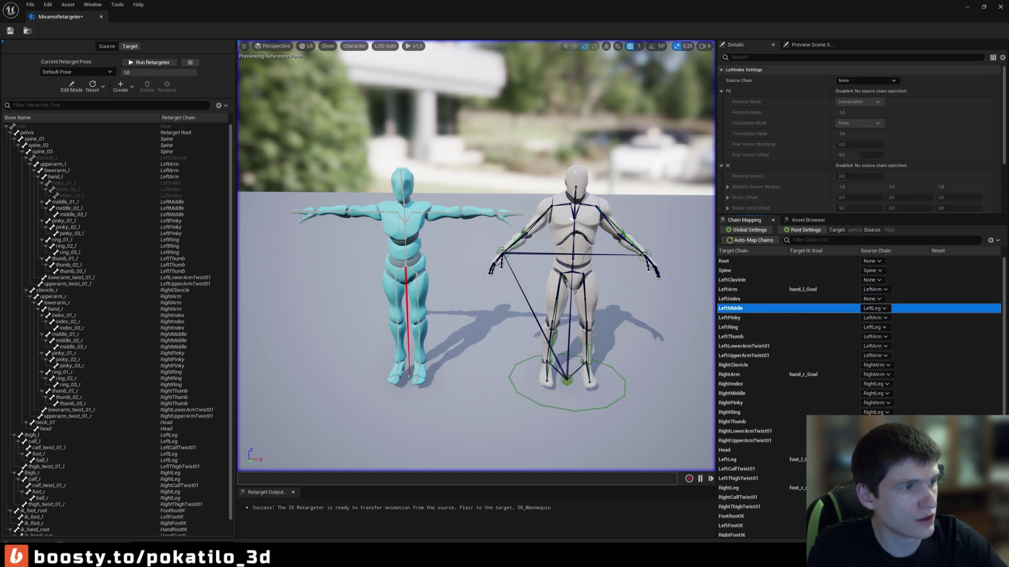
click(875, 309)
click(869, 325)
Set the LeftPinky, LeftRing and LeftThumb source chains to None.
click(819, 318)
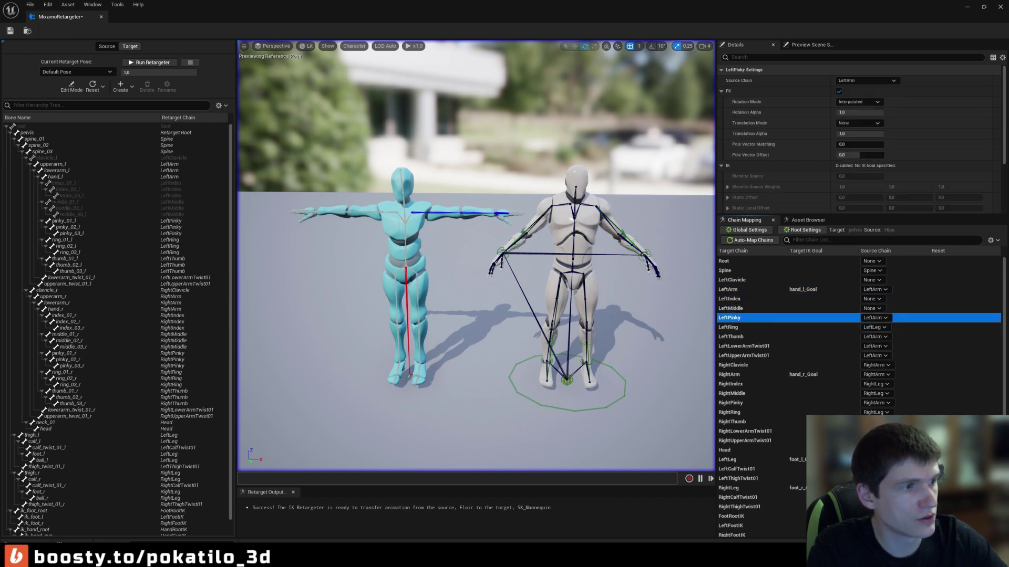
click(875, 317)
click(874, 335)
click(820, 328)
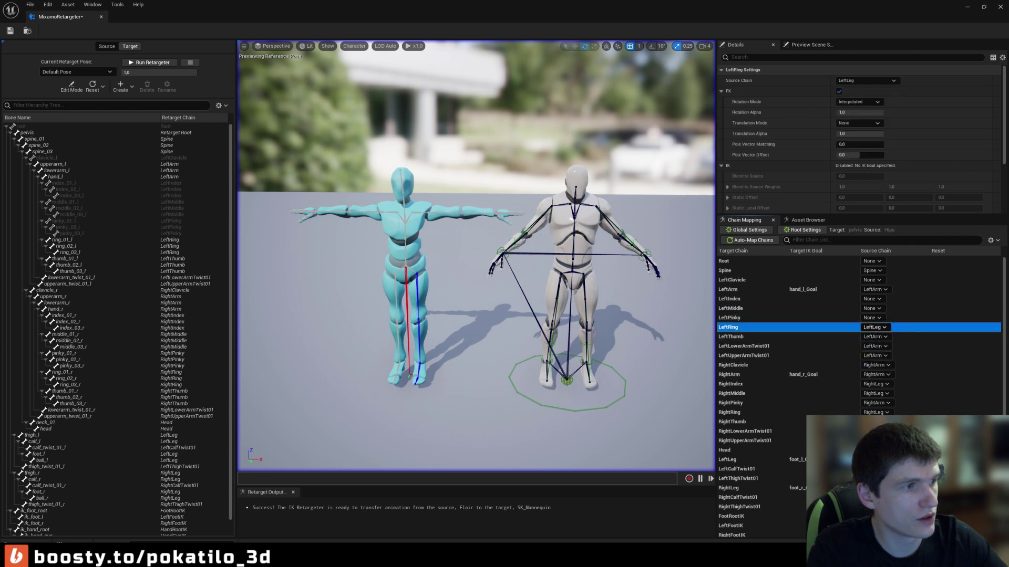
click(875, 327)
click(870, 344)
click(820, 337)
click(874, 337)
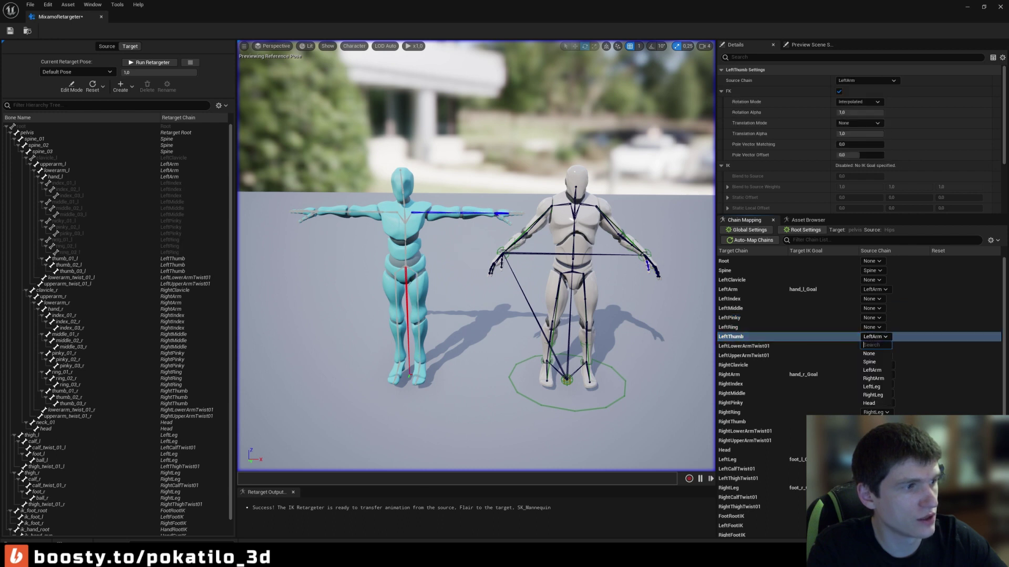
click(875, 354)
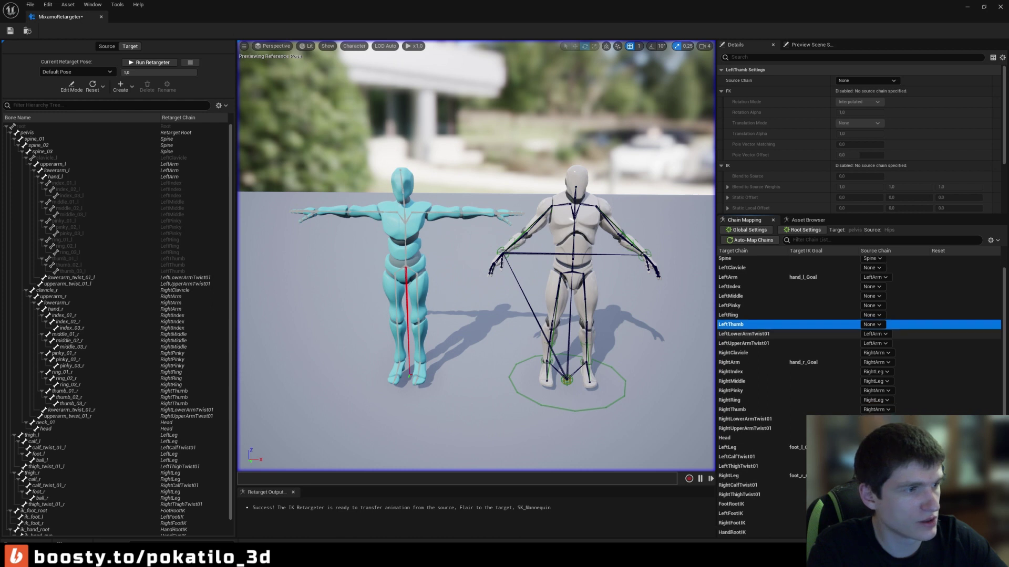
Set the LeftLowerArmTwist01 and LeftUpperArmTwist01 source chains to None.
scroll(788, 367, down, 1)
click(746, 334)
shift+click(746, 343)
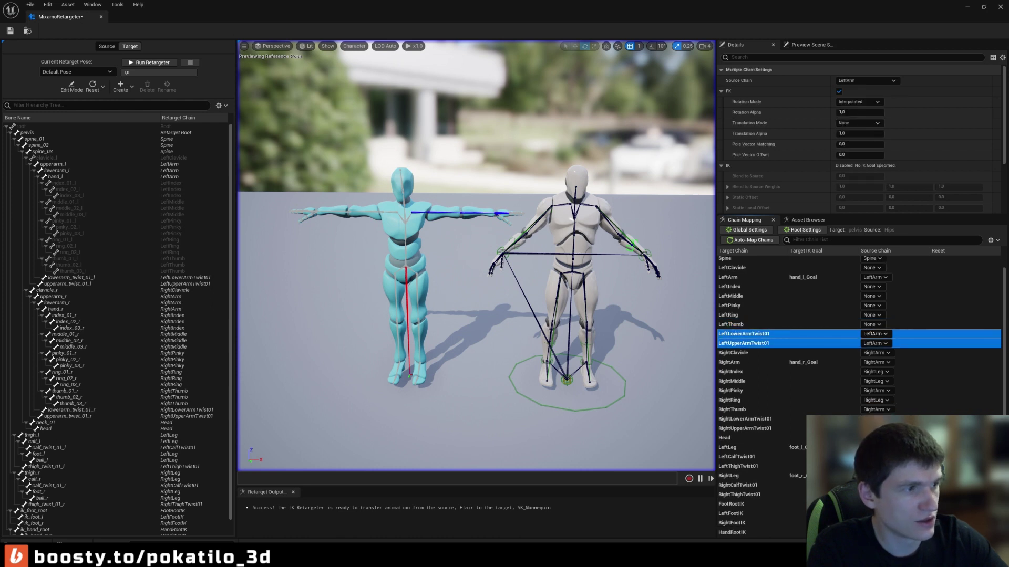
click(875, 333)
click(869, 350)
click(875, 343)
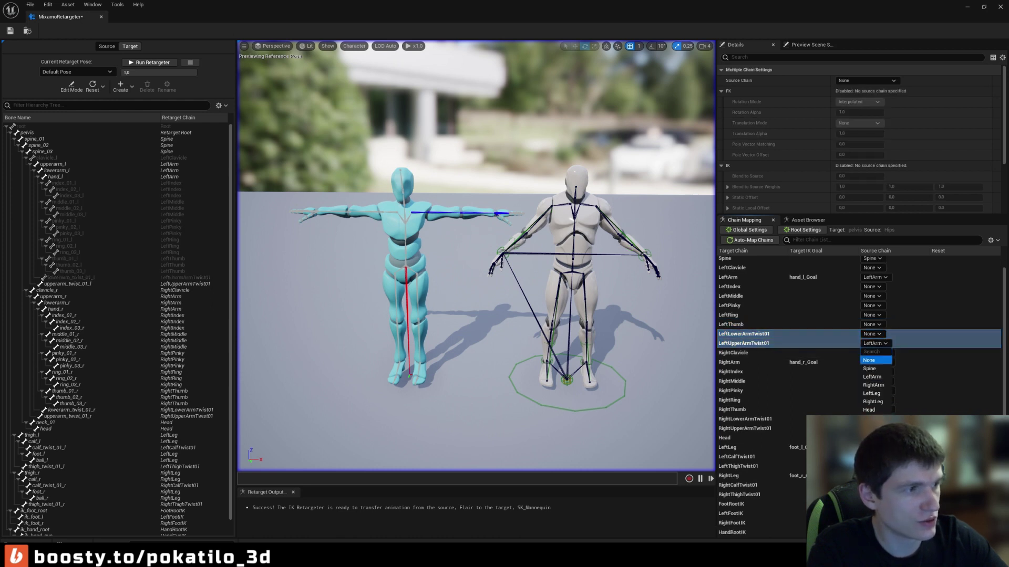
click(874, 360)
scroll(841, 341, down, 3)
click(736, 324)
Set the RightClavicle and RightIndex source chains to None.
click(875, 324)
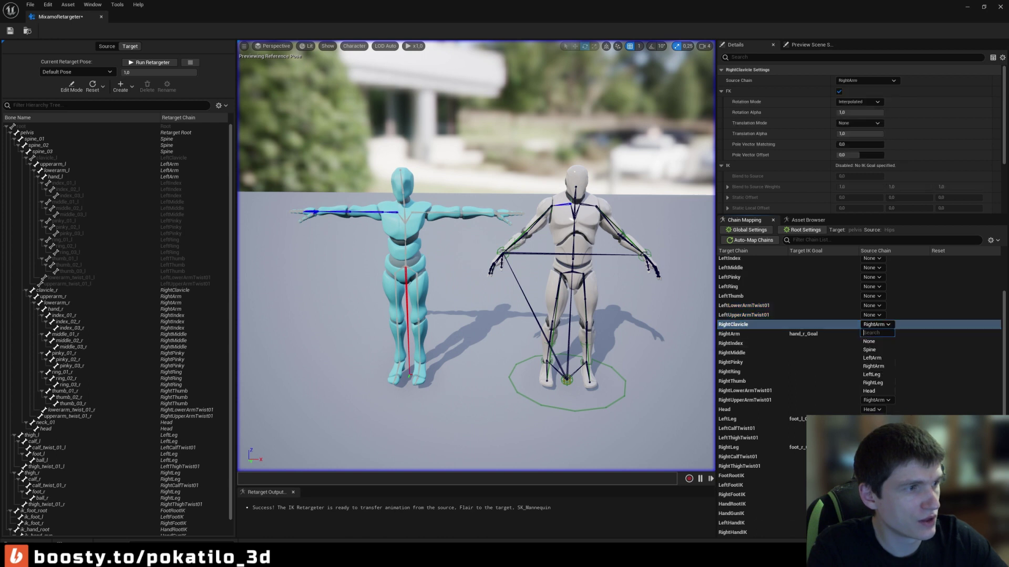
click(869, 342)
click(746, 334)
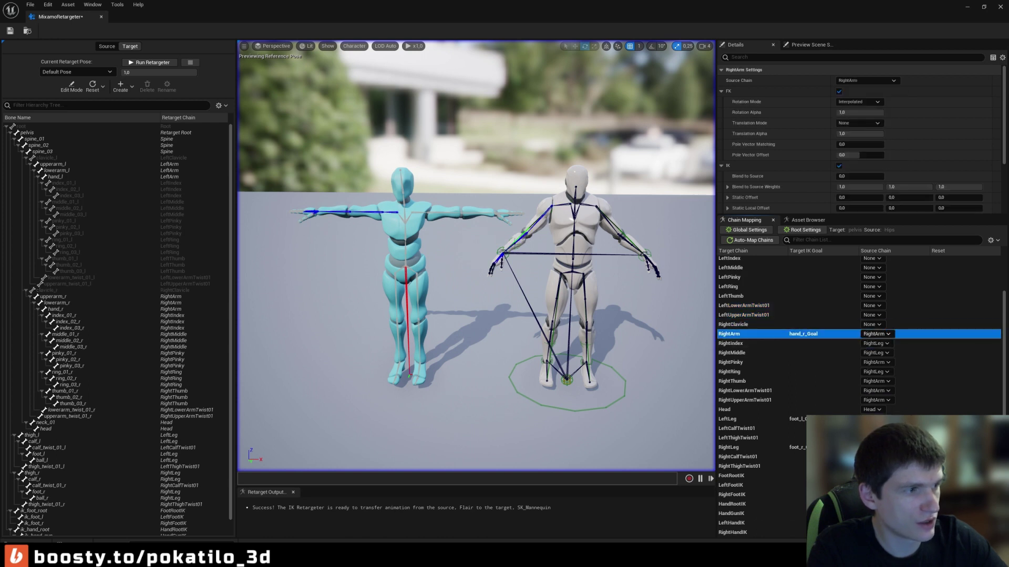
click(735, 343)
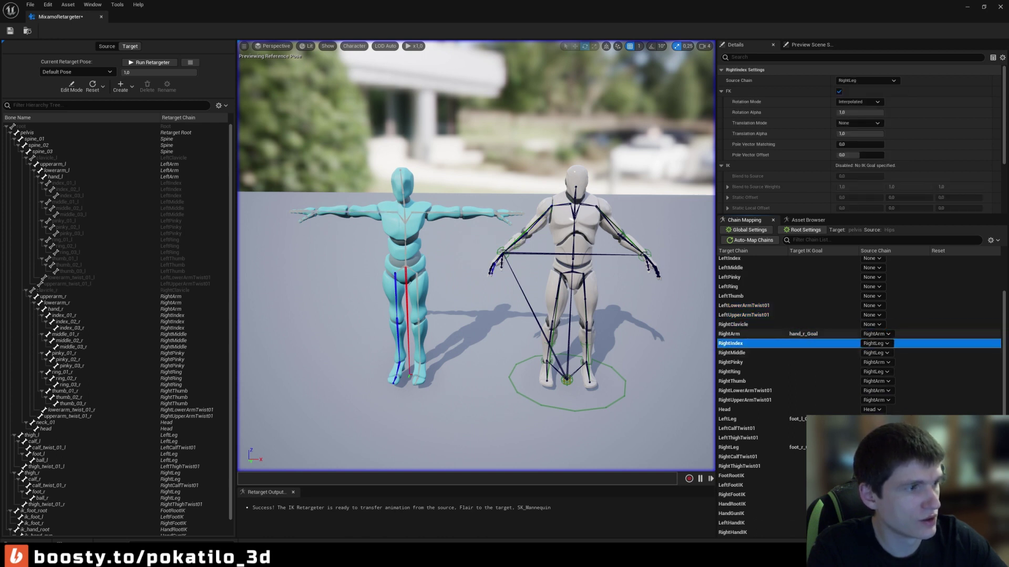
click(875, 343)
click(869, 361)
Set the RightMiddle, RightPinky, RightRing and RightThumb source chains to None.
click(746, 353)
click(875, 353)
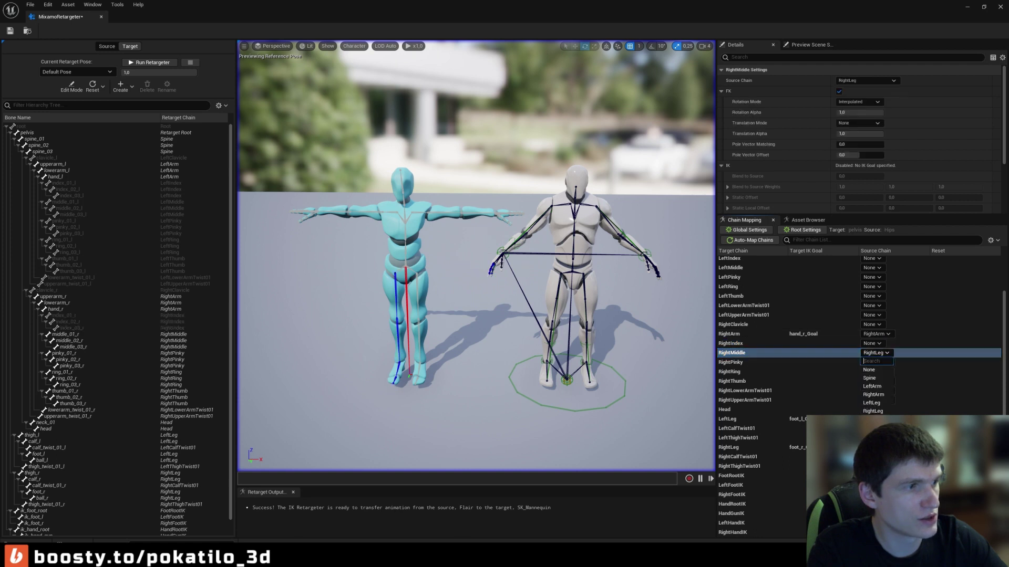
click(870, 369)
click(746, 362)
click(875, 362)
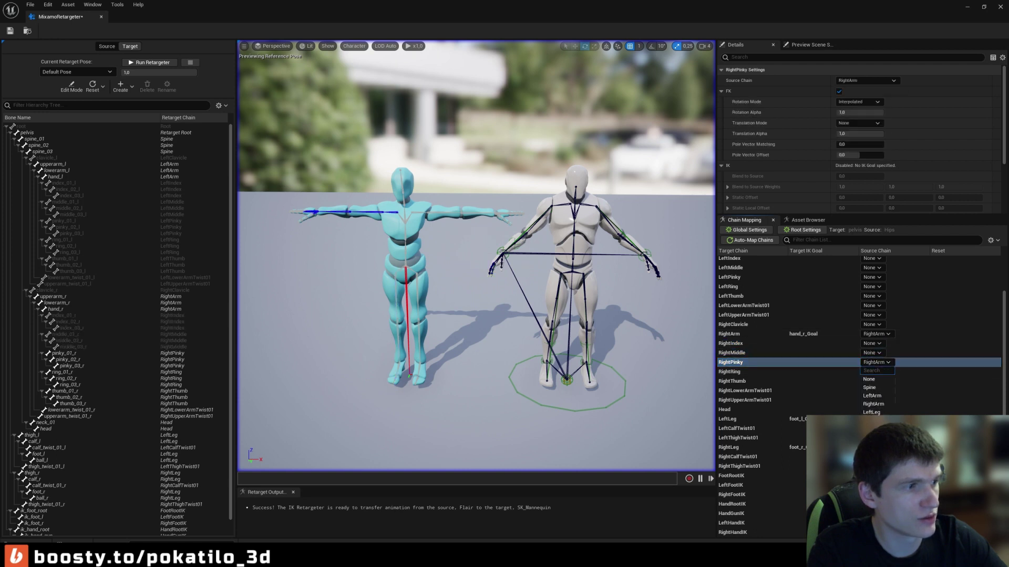
click(870, 379)
click(746, 372)
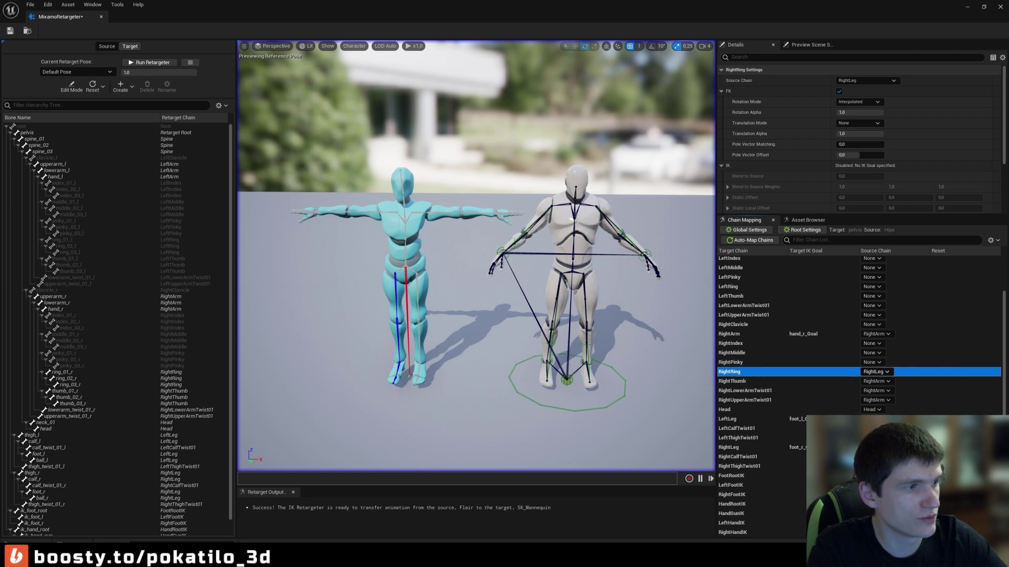
click(875, 372)
click(869, 388)
click(746, 381)
click(875, 381)
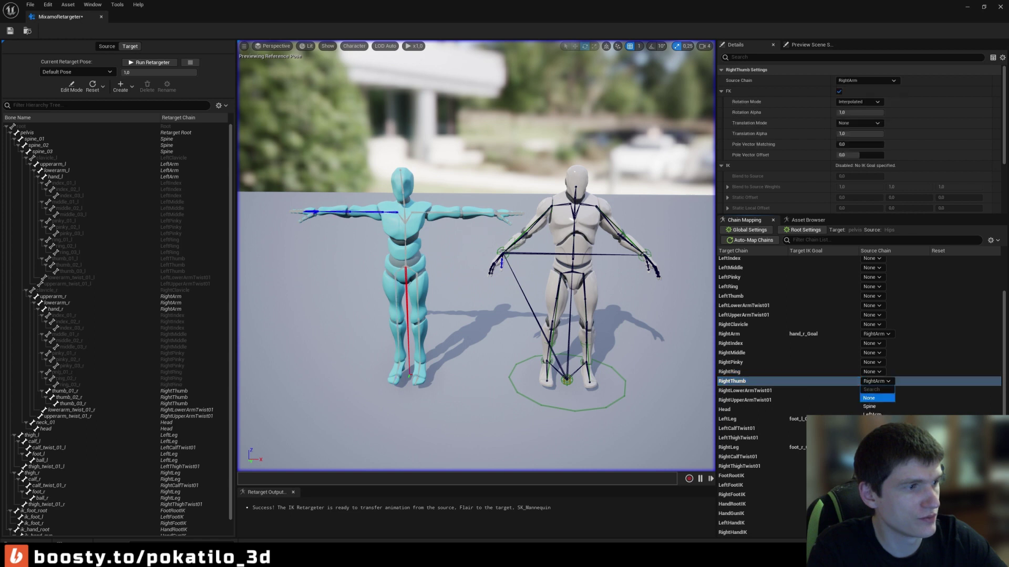
click(870, 398)
Set the RightLowerArmTwist01 and RightUpperArmTwist01 source chains to None.
click(746, 391)
click(746, 400)
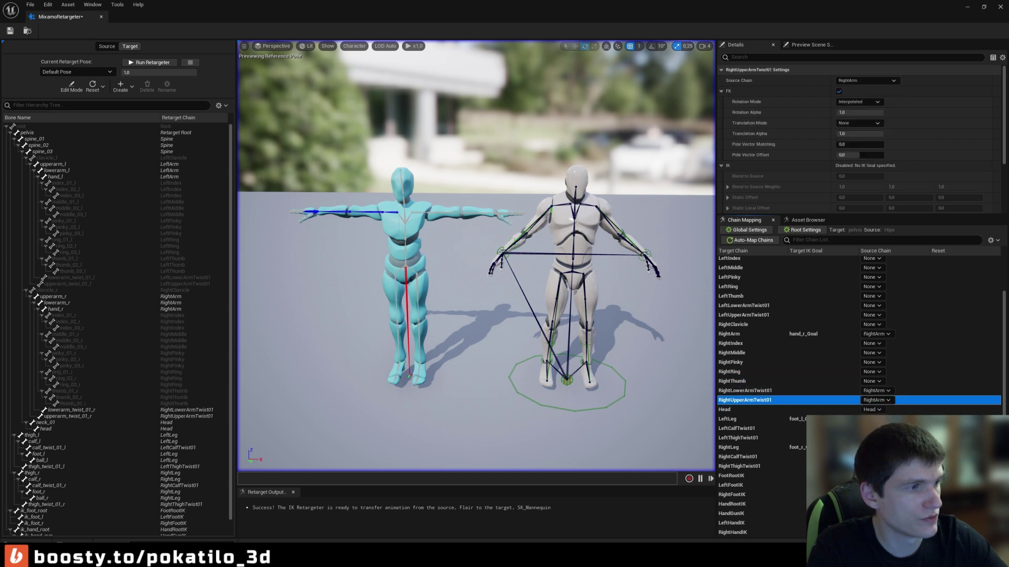
click(875, 391)
click(869, 398)
click(874, 400)
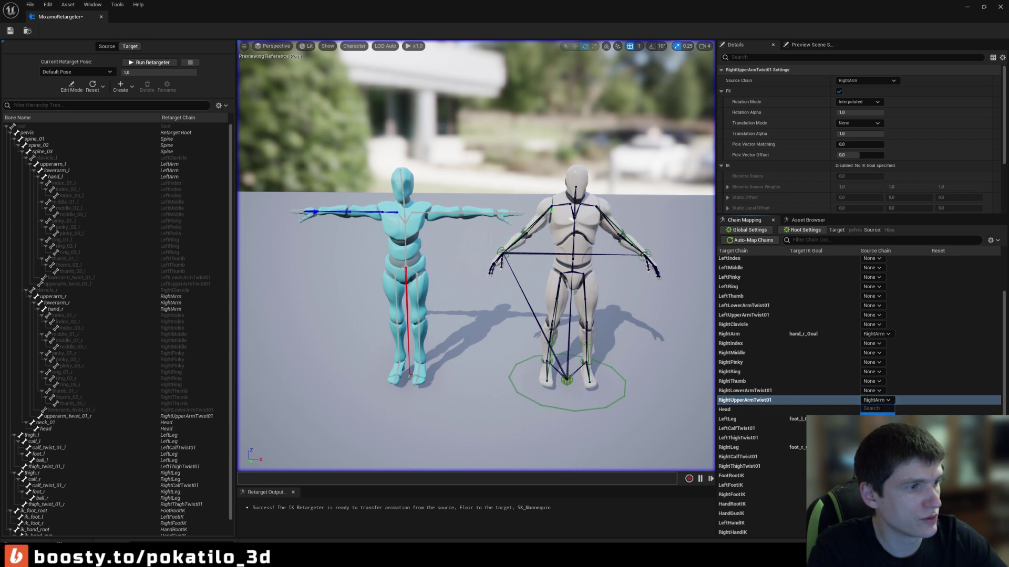
click(869, 418)
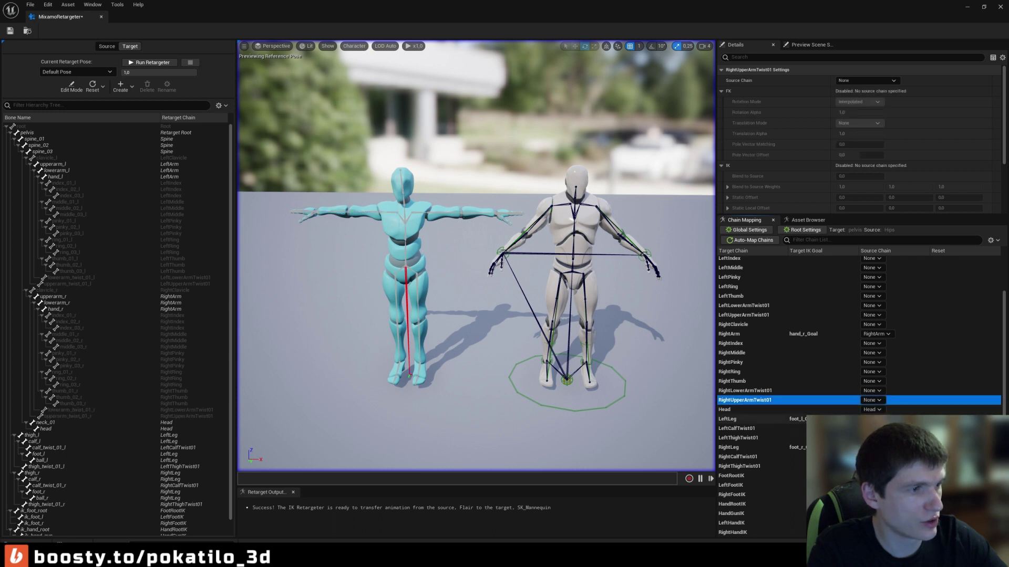
Check the leg chains and set LeftThighTwist01 and RightThighTwist01 sources to None.
click(736, 419)
click(736, 428)
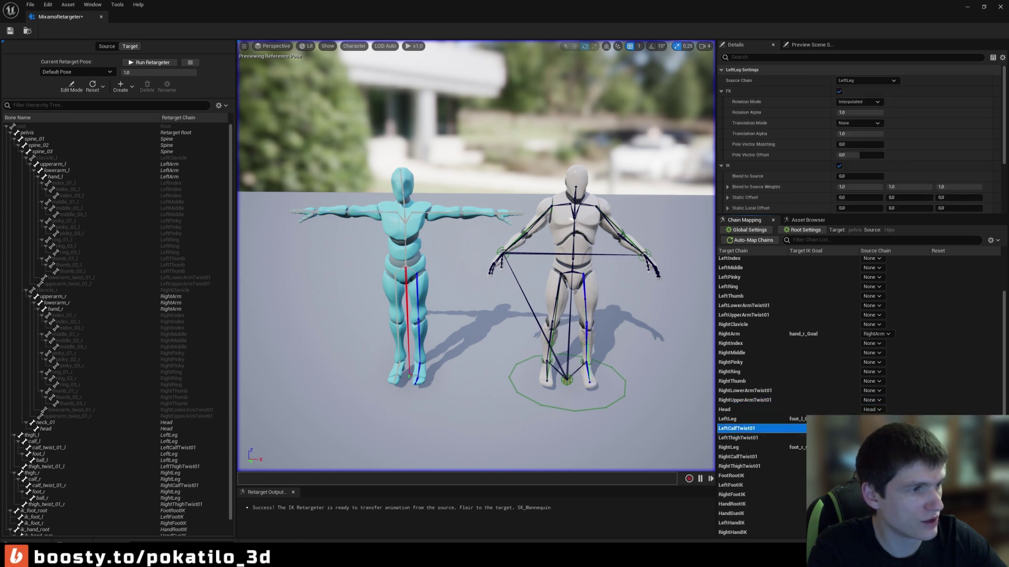
click(737, 438)
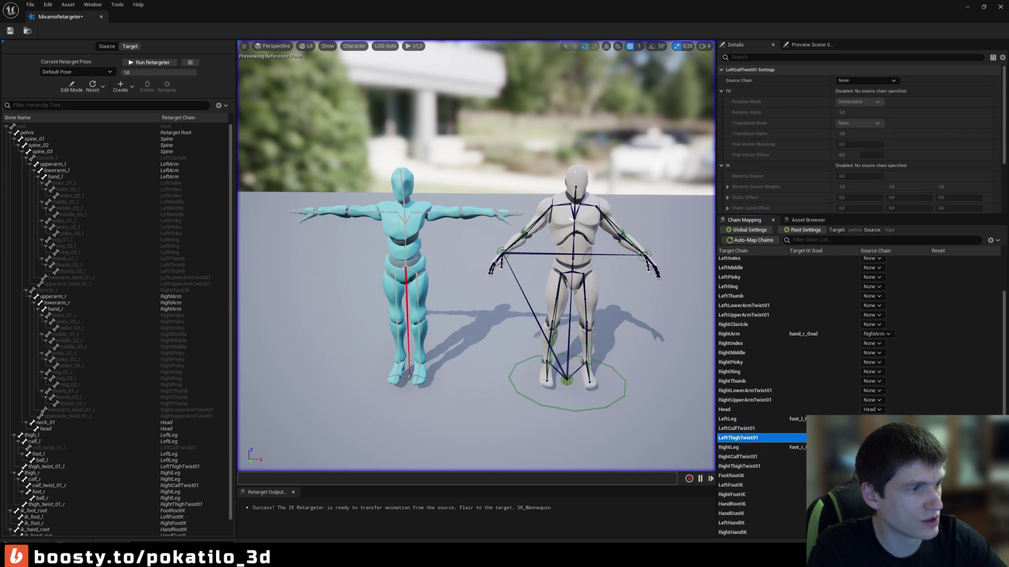
click(872, 447)
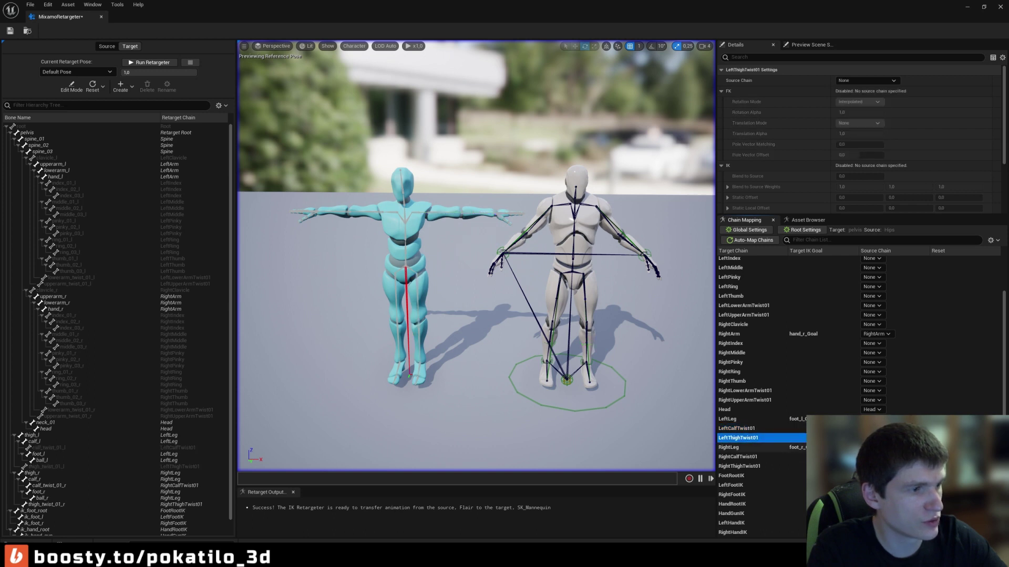
click(730, 447)
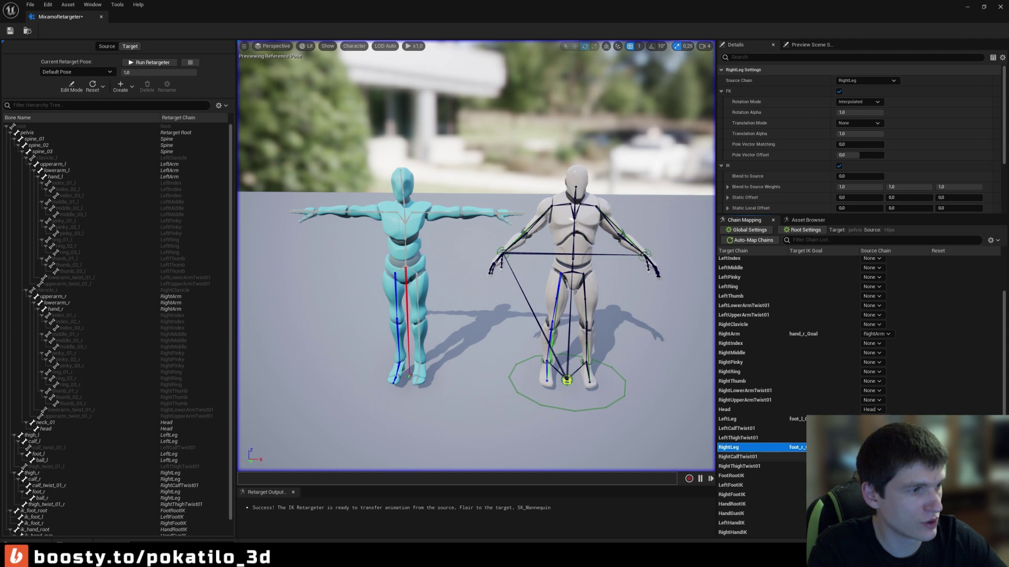
click(738, 457)
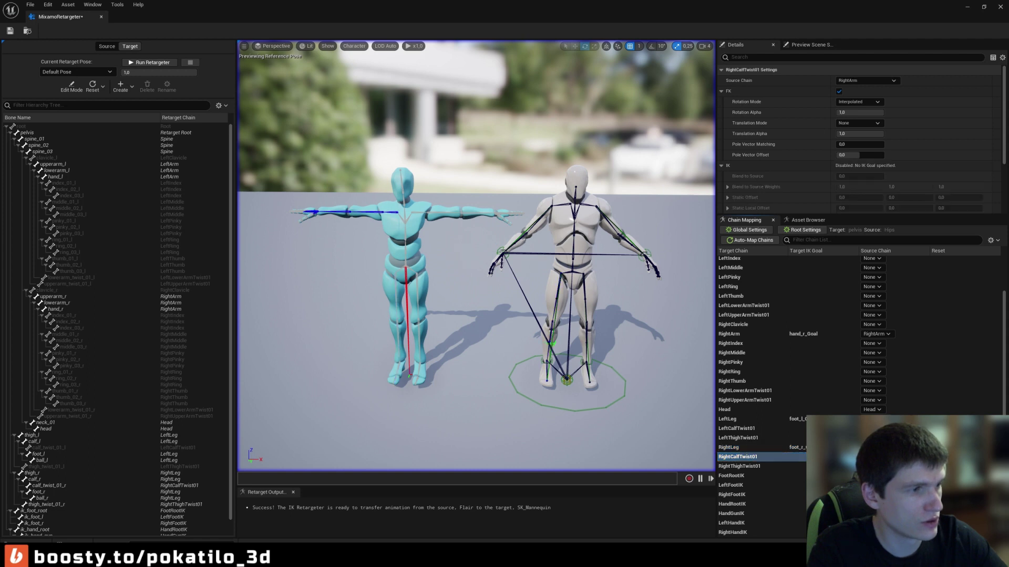
click(738, 466)
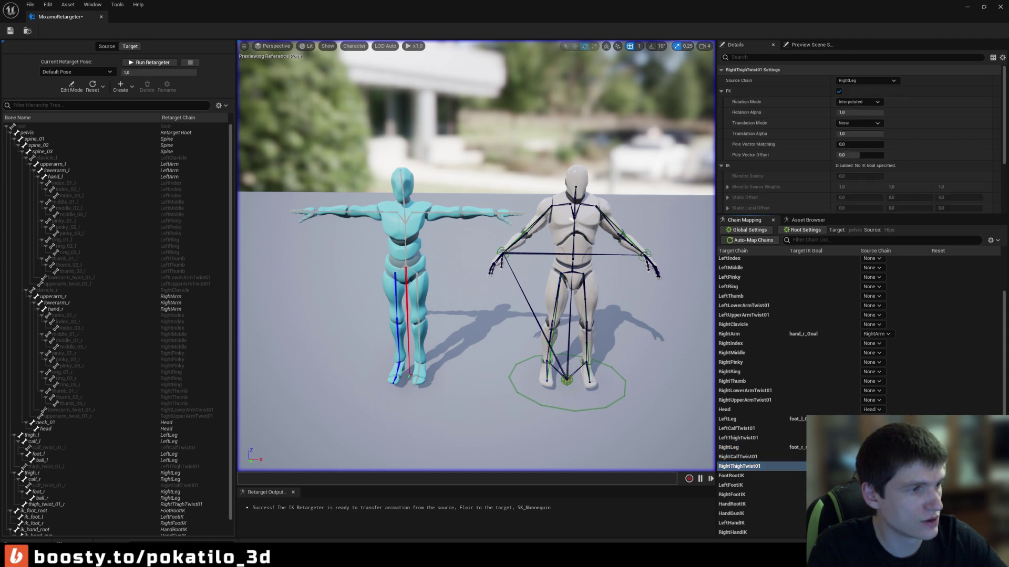
click(875, 478)
Set the FootRootIK, LeftFootIK and RightFootIK source chains to None.
click(731, 476)
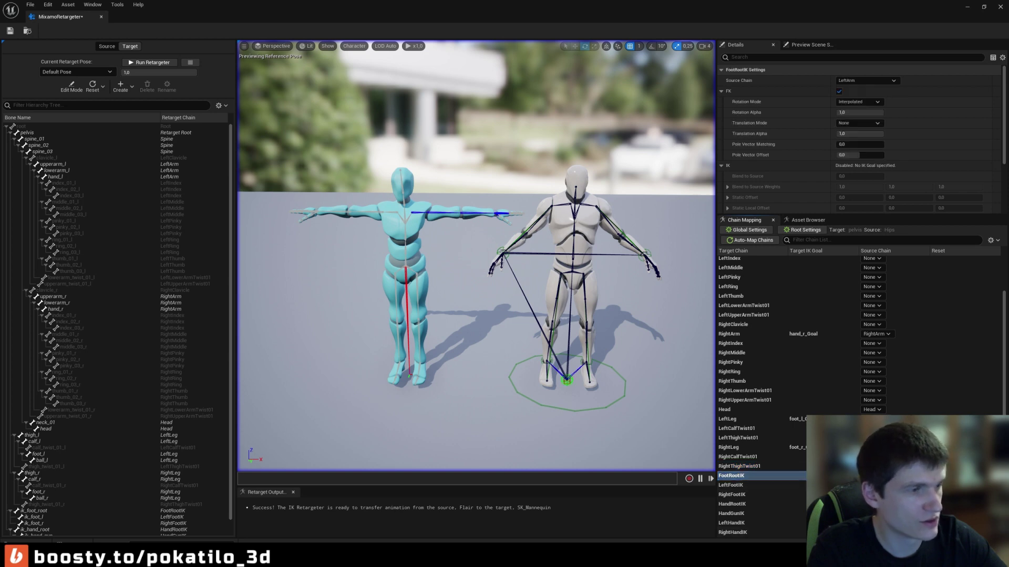
click(873, 491)
click(731, 485)
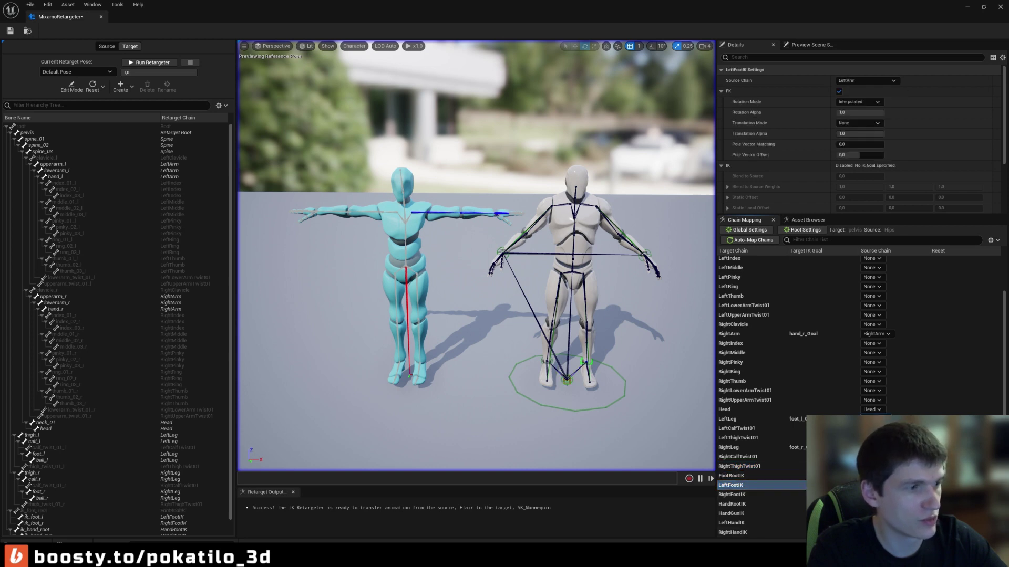
click(872, 420)
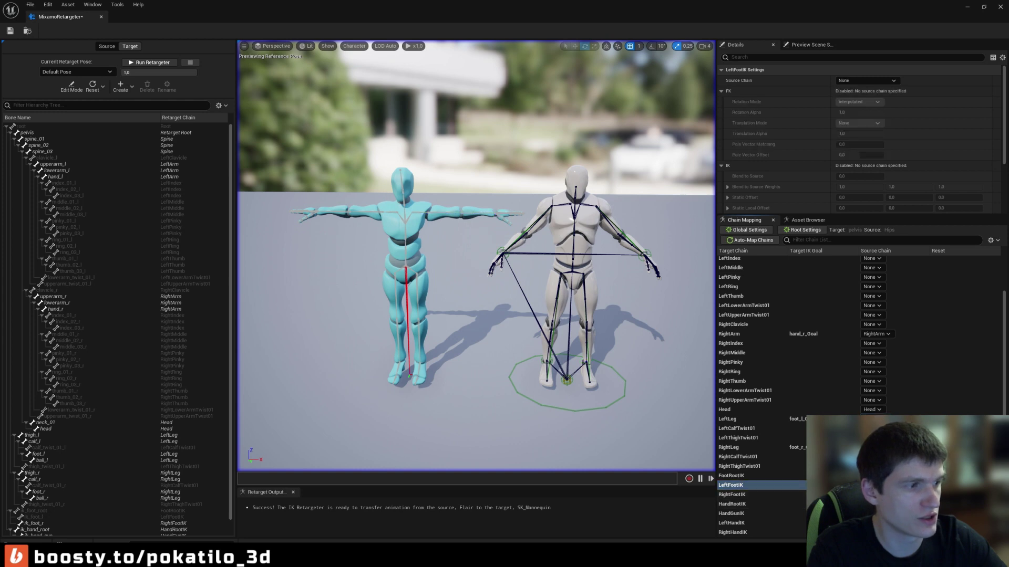
click(872, 502)
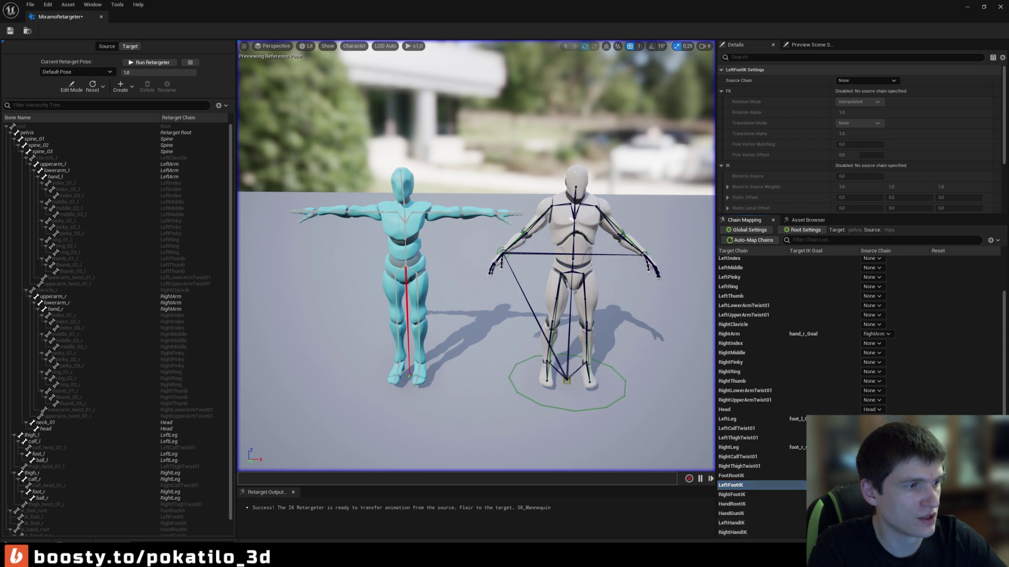
click(991, 240)
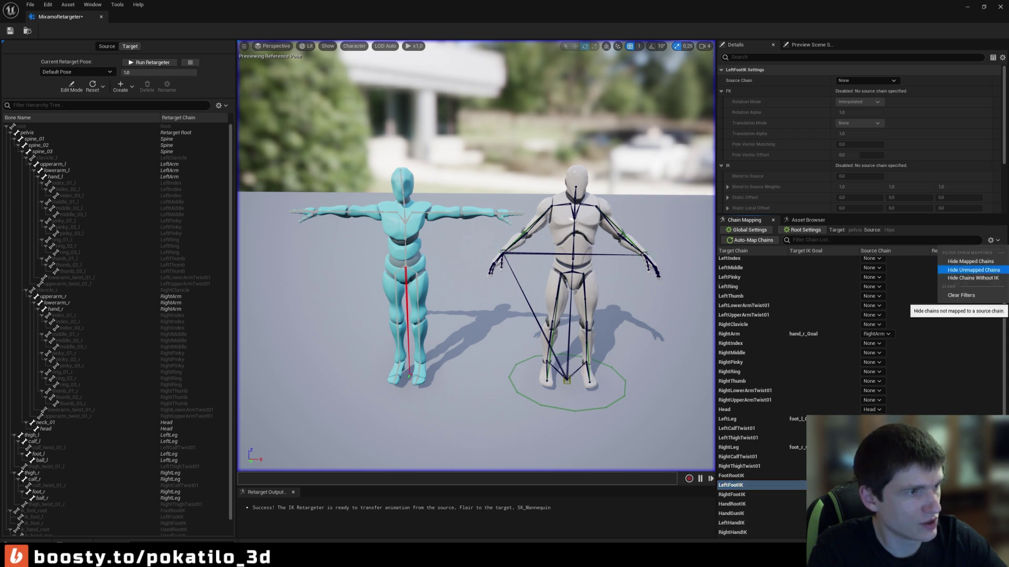
Hide unmapped chains and check the Spine, LeftArm, RightArm, Head, LeftLeg and RightLeg mappings.
click(972, 270)
click(762, 261)
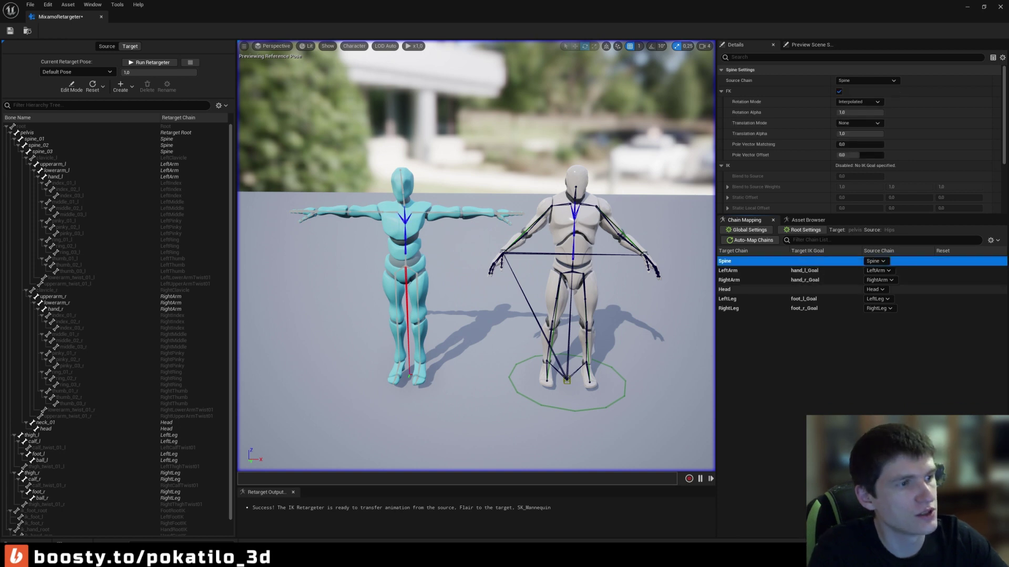
scroll(476, 252, up, 4)
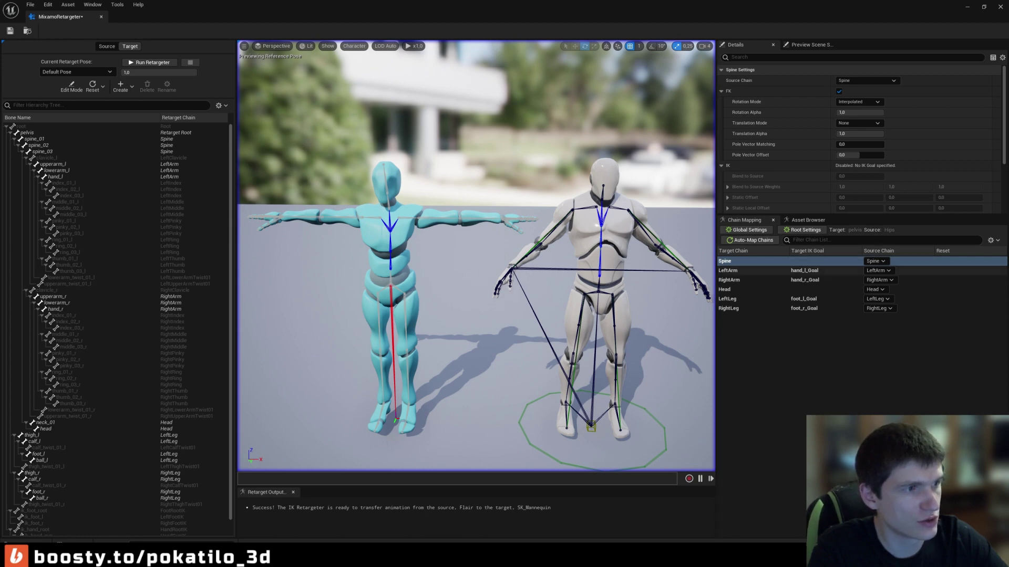
click(762, 271)
click(762, 280)
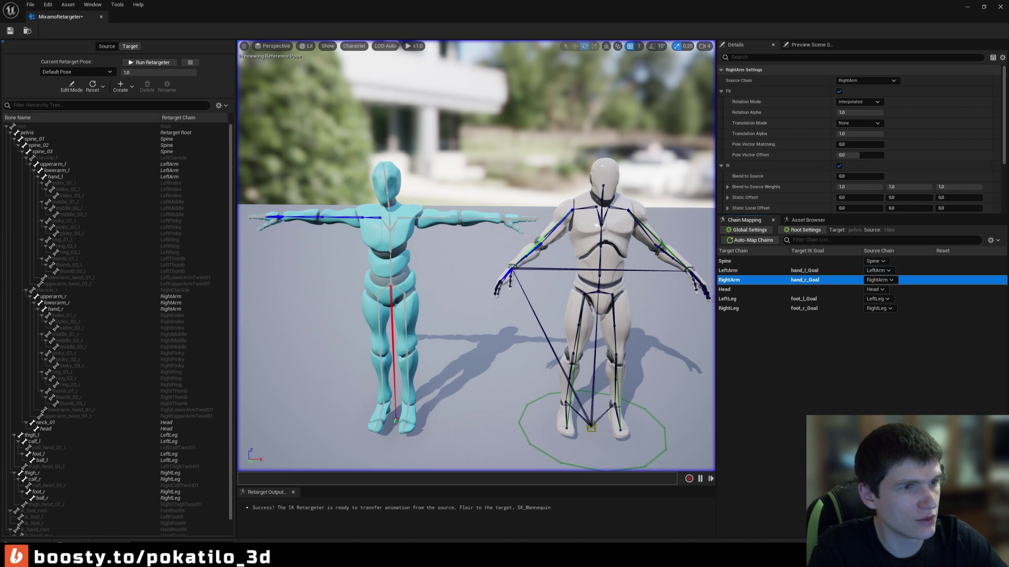
click(762, 289)
click(762, 299)
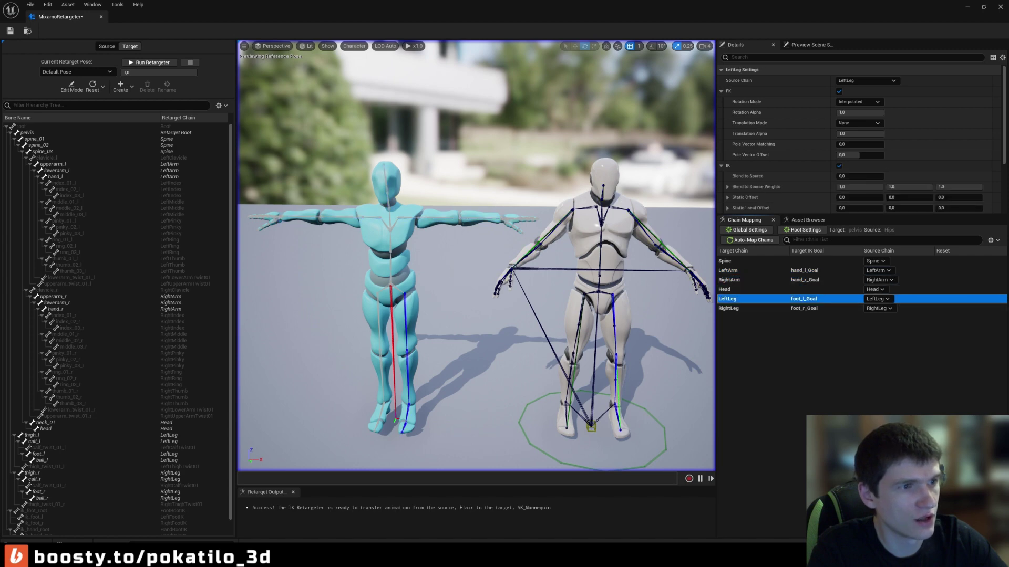
click(762, 309)
scroll(476, 256, down, 3)
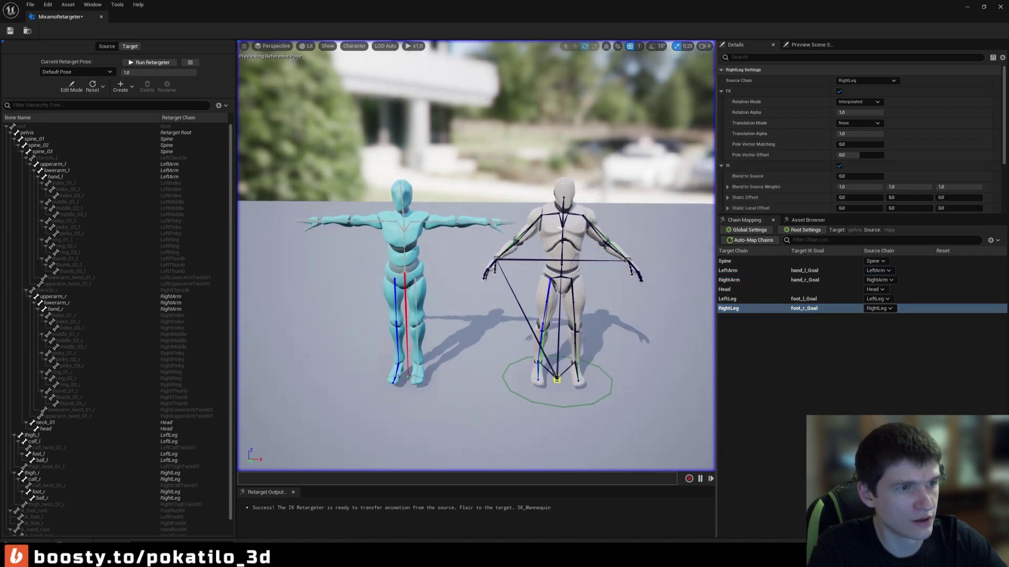
Preview Flair_Anim_mixamo_com from the Asset Browser on both characters and scrub the timeline back.
click(808, 221)
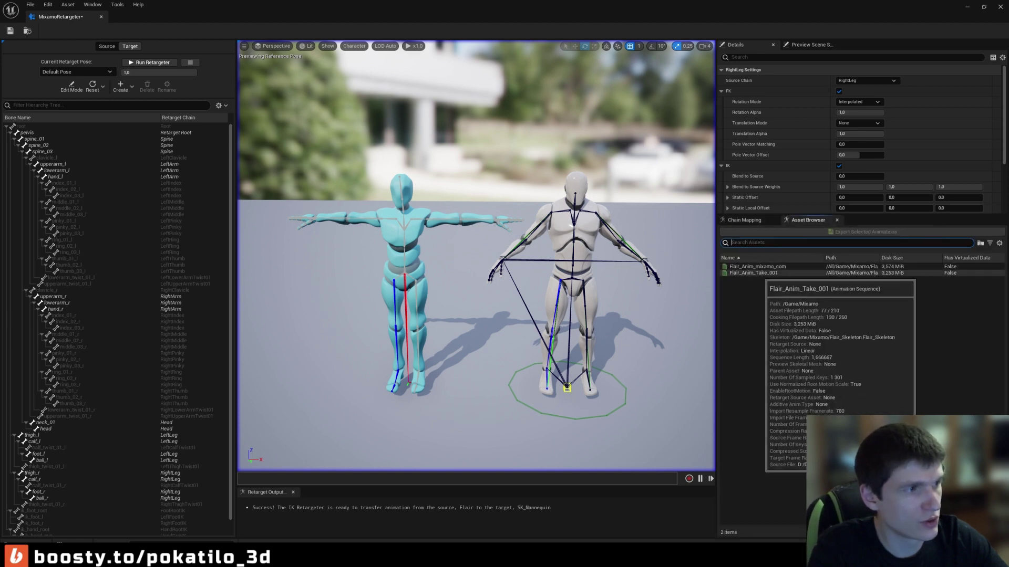
click(756, 267)
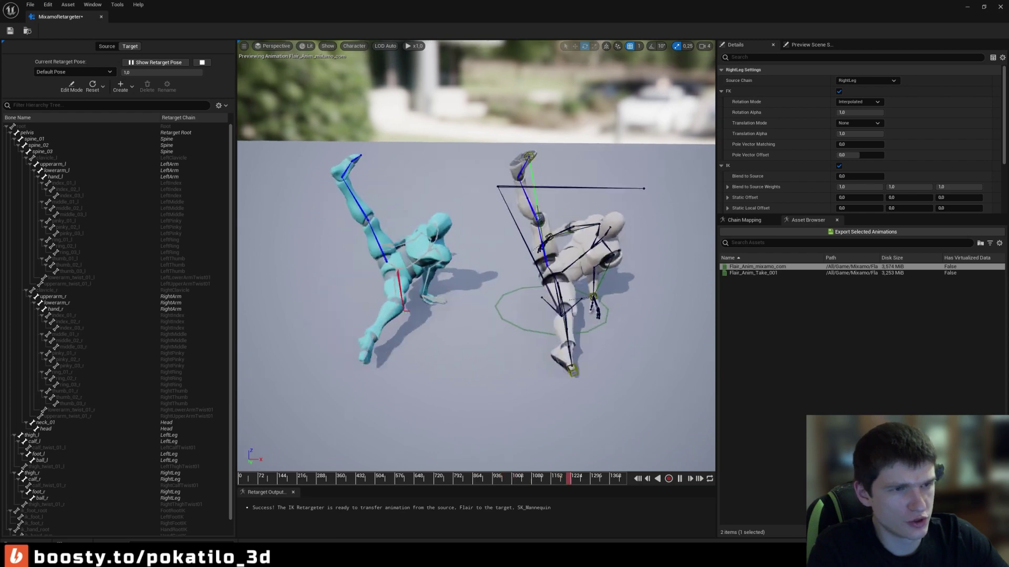
drag(497, 478, 355, 479)
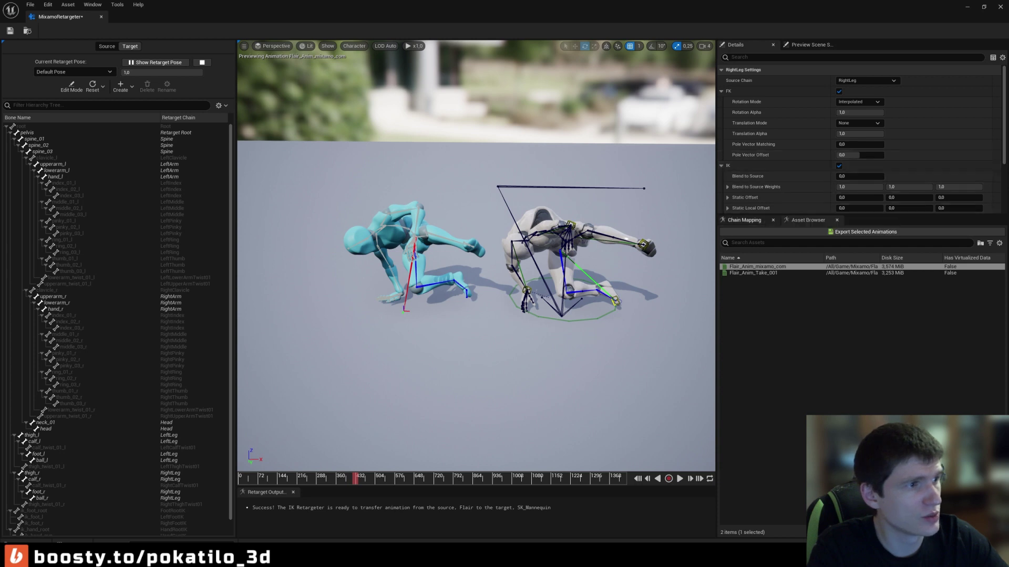
drag(861, 214, 861, 321)
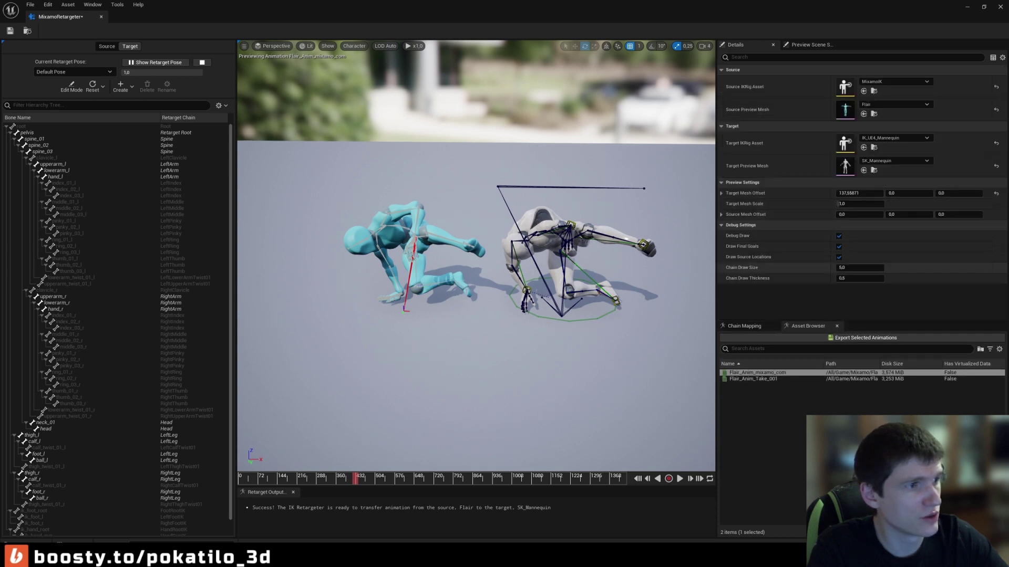
Set Target Mesh Offset X to 0 and compare the overlapping mannequin and Flair.
click(859, 194)
text(0)
key(Return)
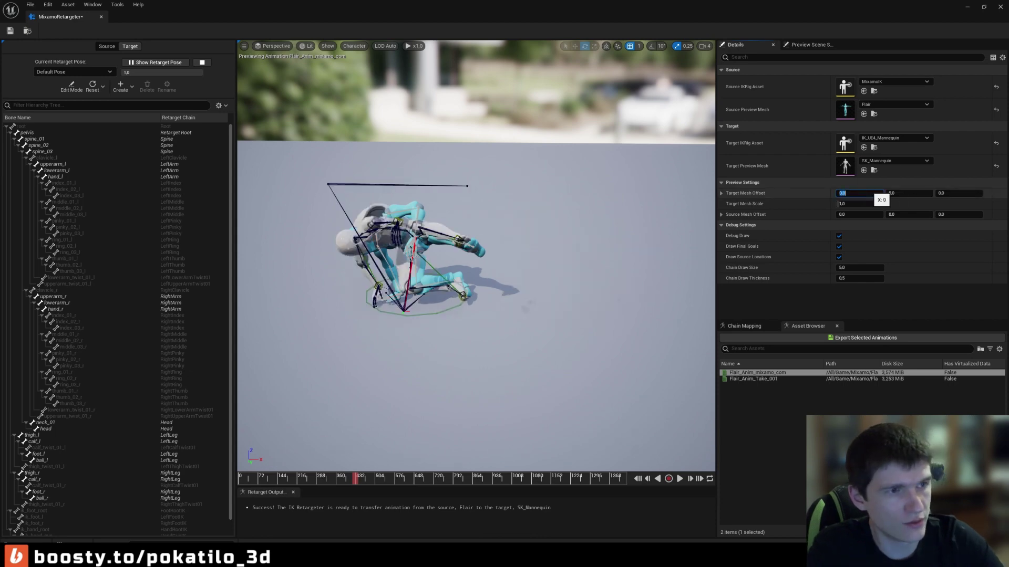
scroll(475, 252, up, 3)
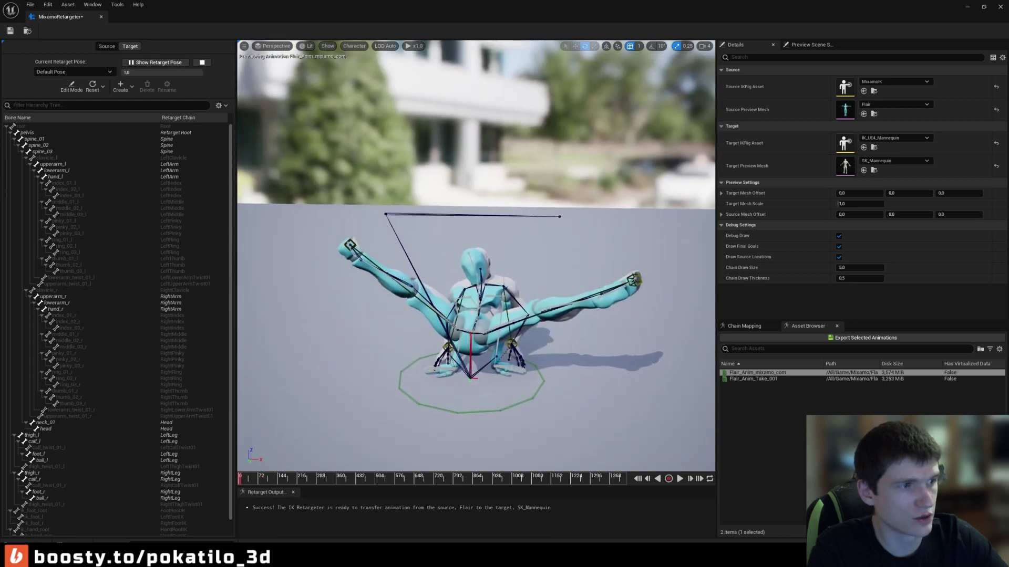
click(744, 326)
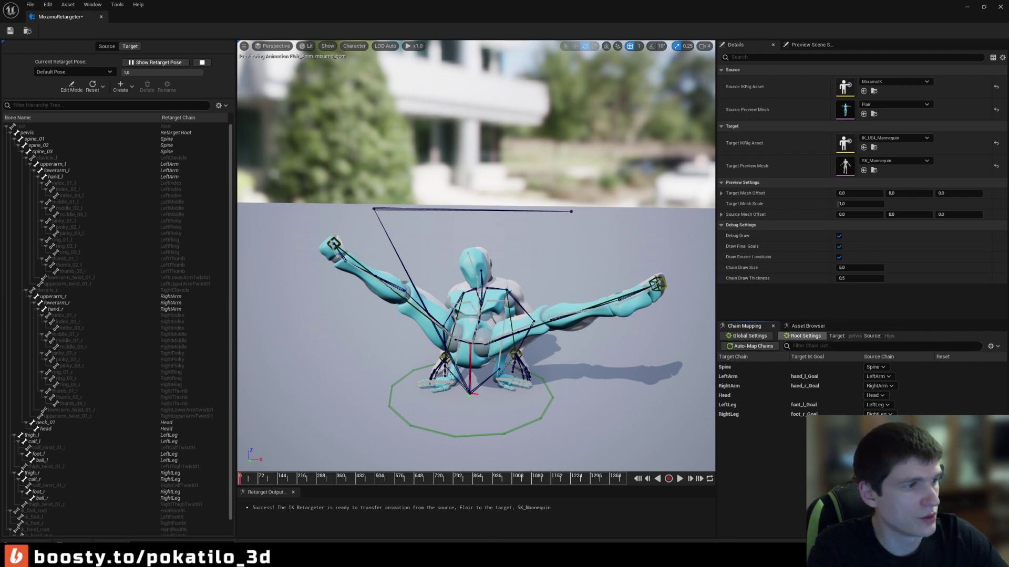
click(807, 327)
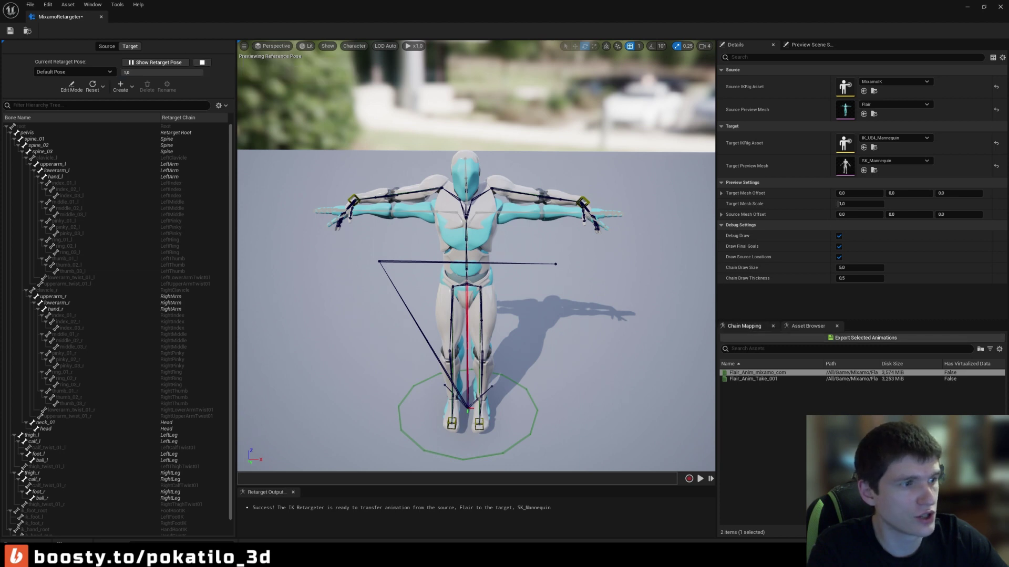
Offset the target mesh X to about 187 and compare source and target bone hierarchies.
right_drag(476, 252, 475, 294)
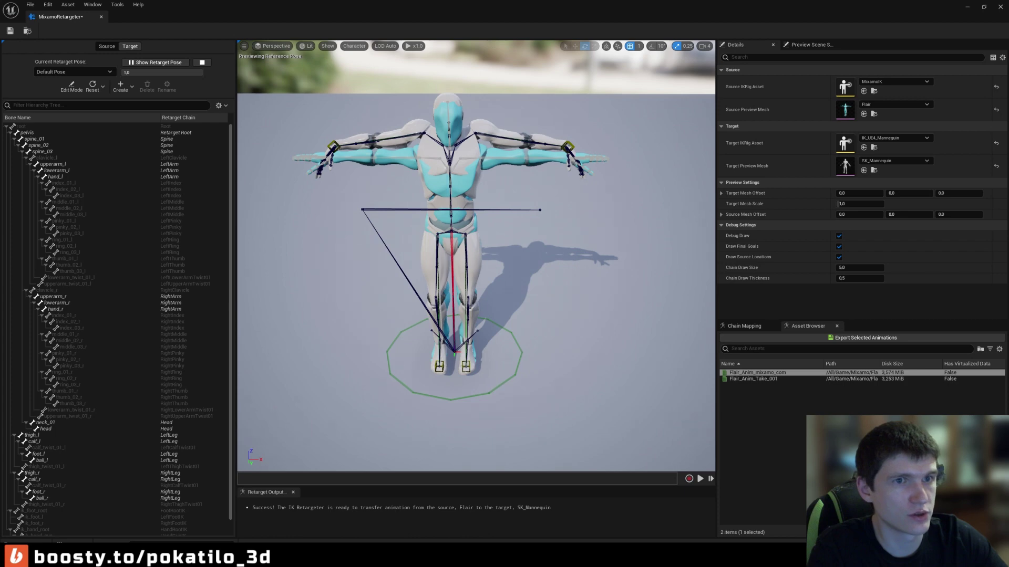
scroll(475, 253, up, 5)
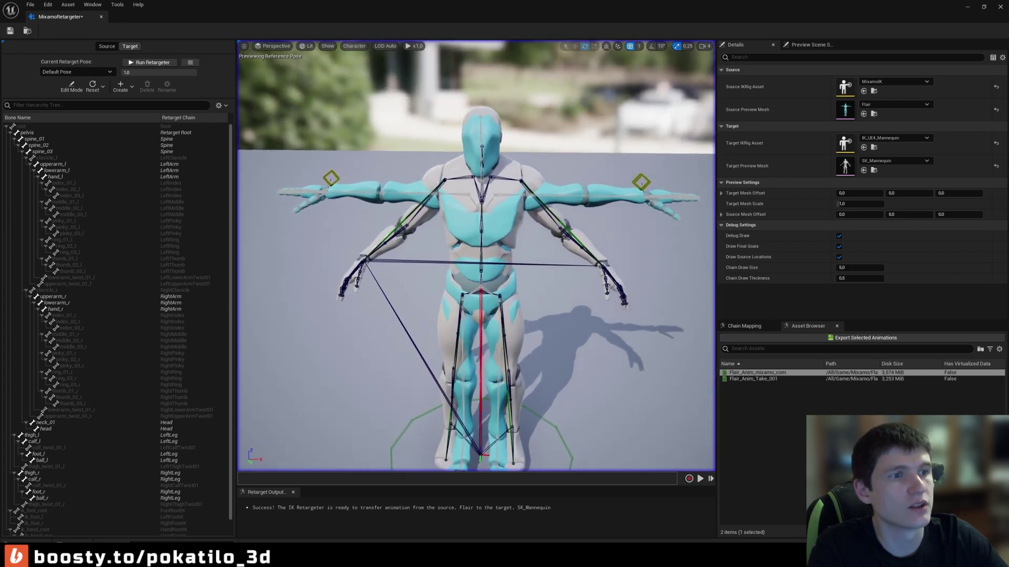
scroll(475, 252, down, 5)
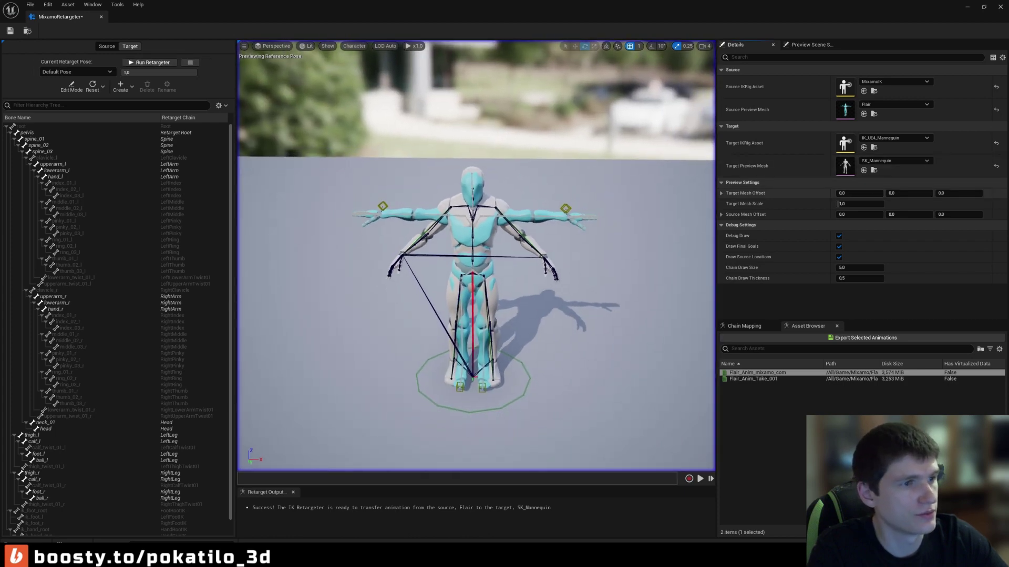
drag(859, 193, 924, 193)
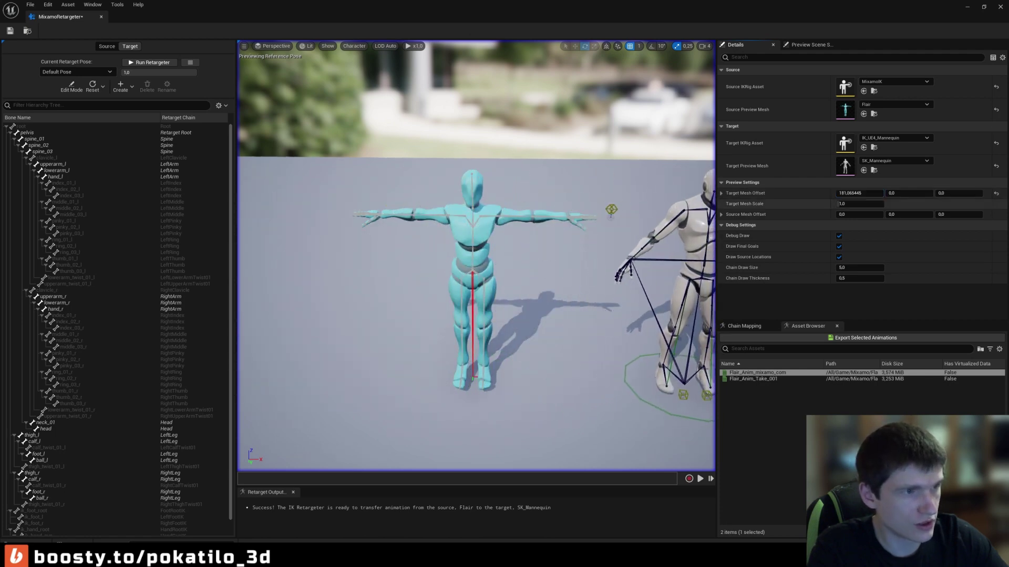
scroll(476, 252, down, 3)
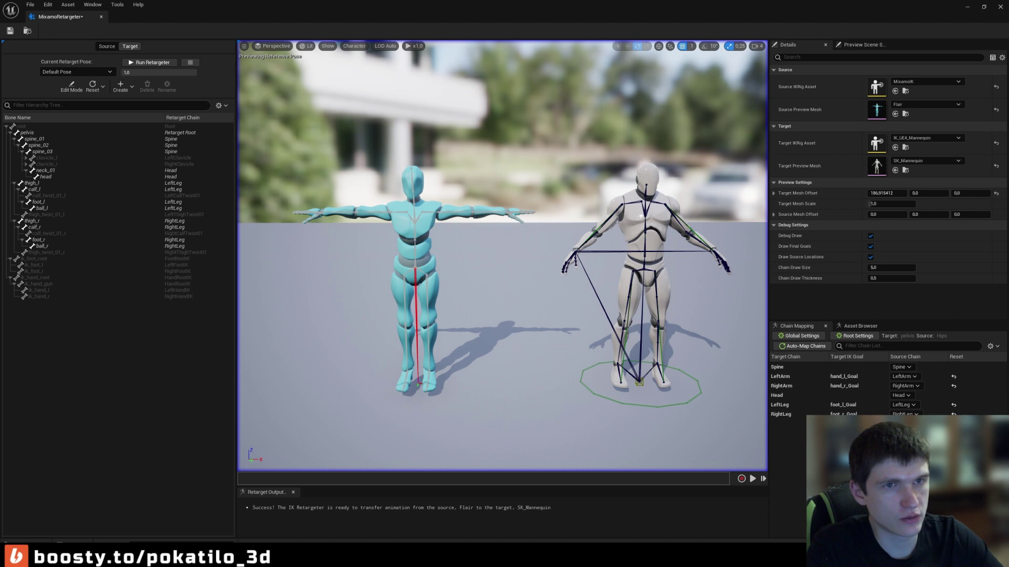
click(130, 46)
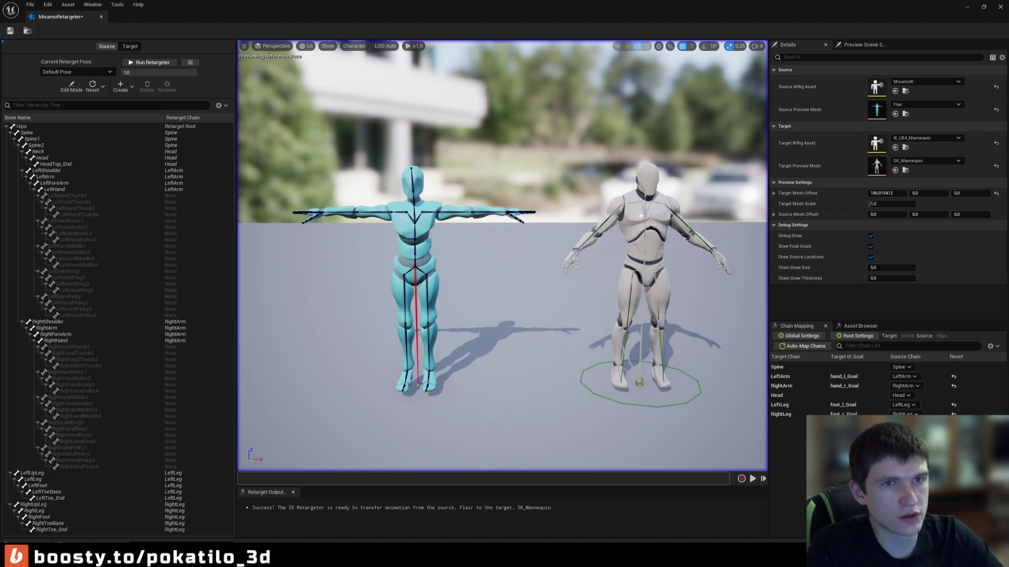
click(130, 46)
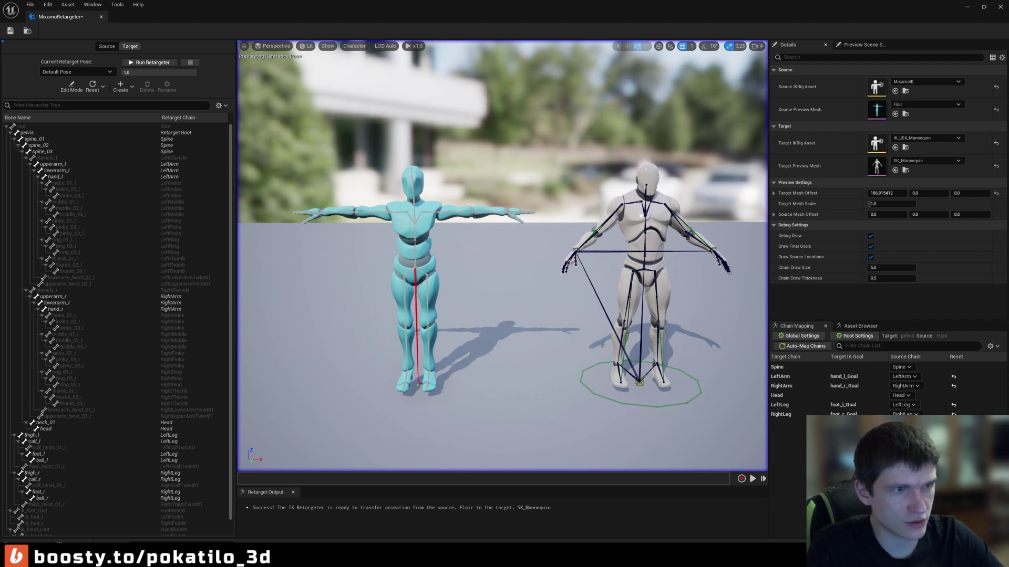
right_drag(472, 263, 525, 262)
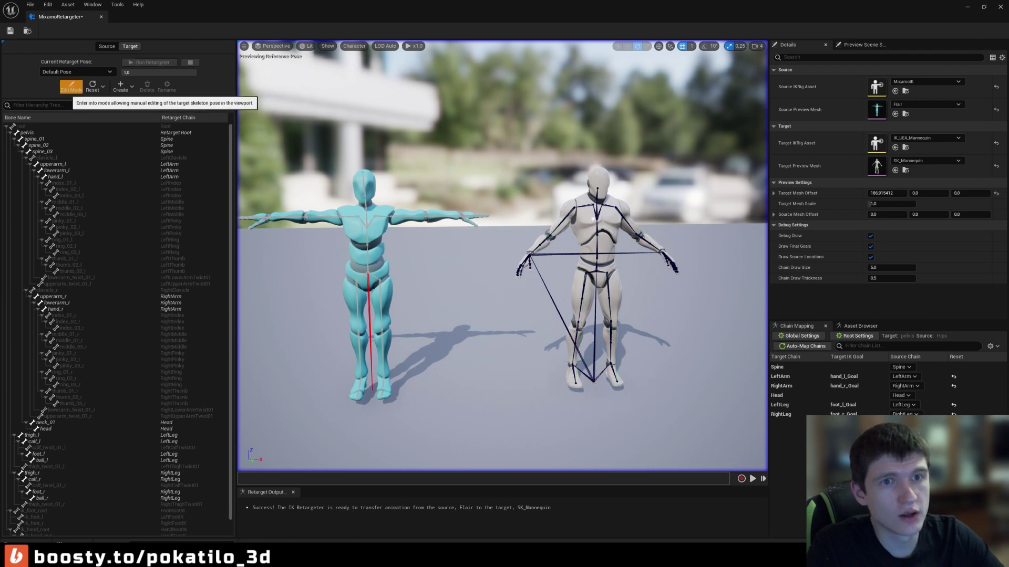
Enter Edit Mode and reset Target Mesh Offset X to 0 so the characters overlap.
click(71, 87)
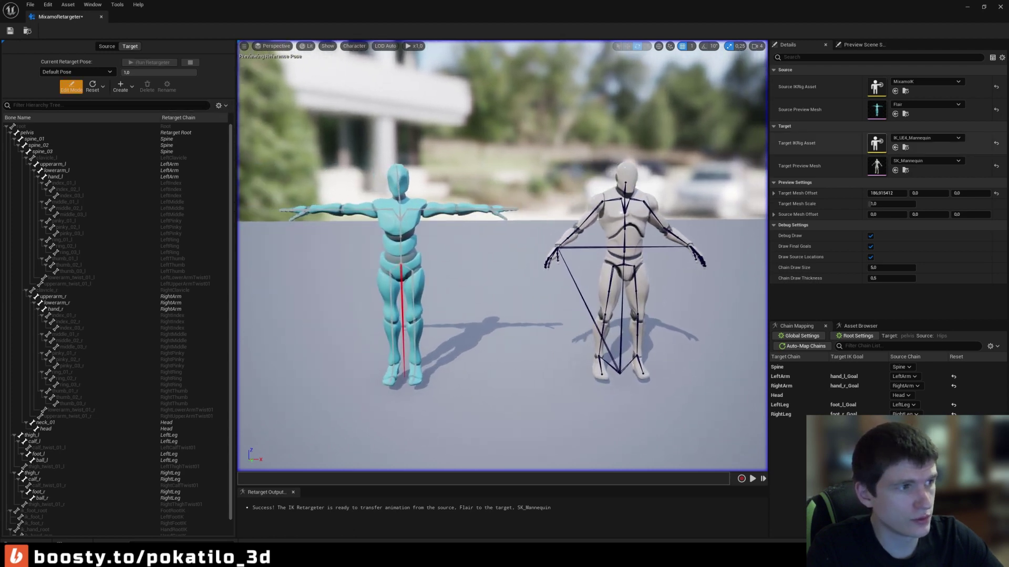
click(886, 193)
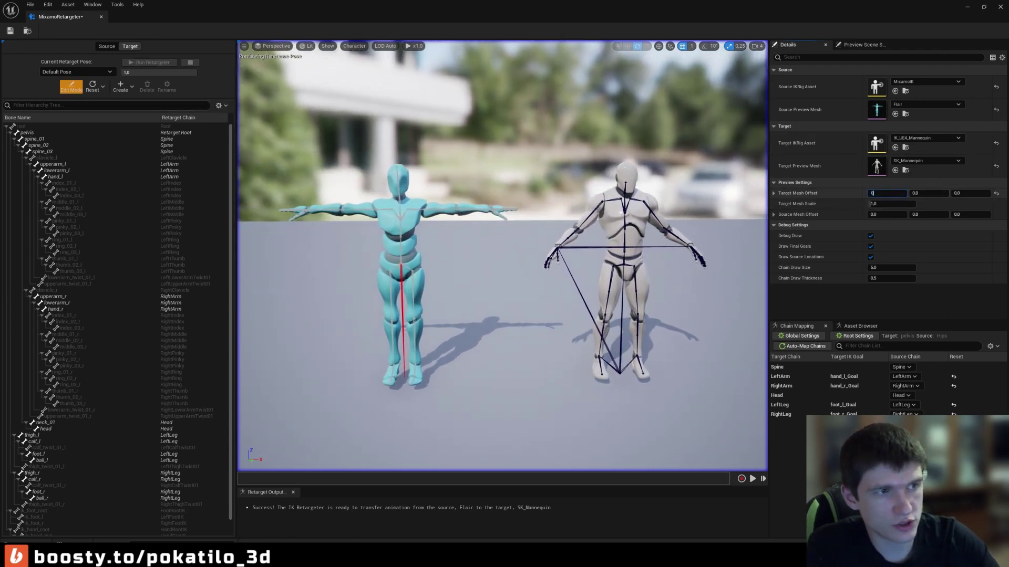
text(,0)
key(Return)
scroll(501, 252, up, 3)
scroll(501, 252, up, 3)
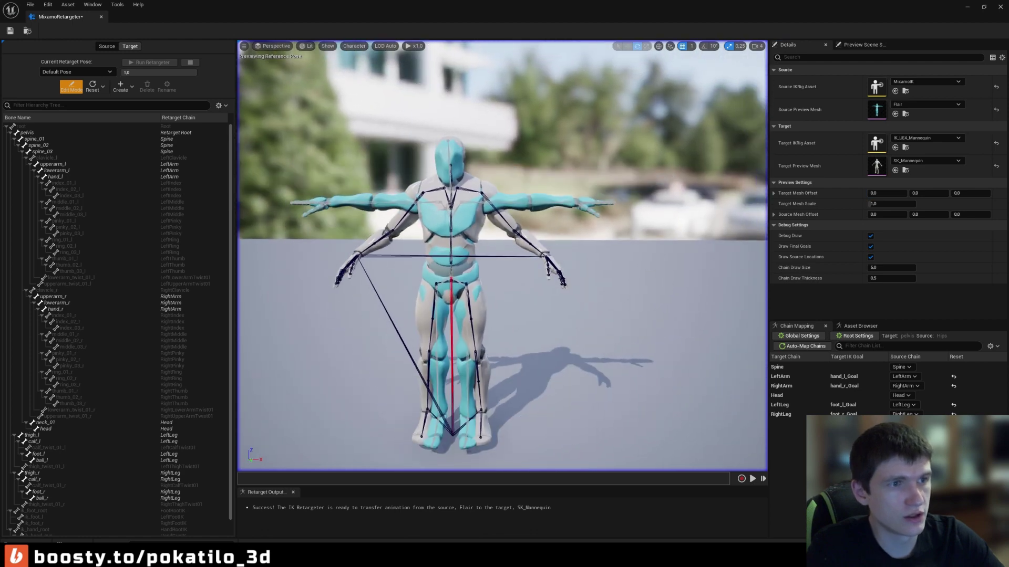
Turn off Mesh under the Character display options to show only the skeletons.
click(354, 46)
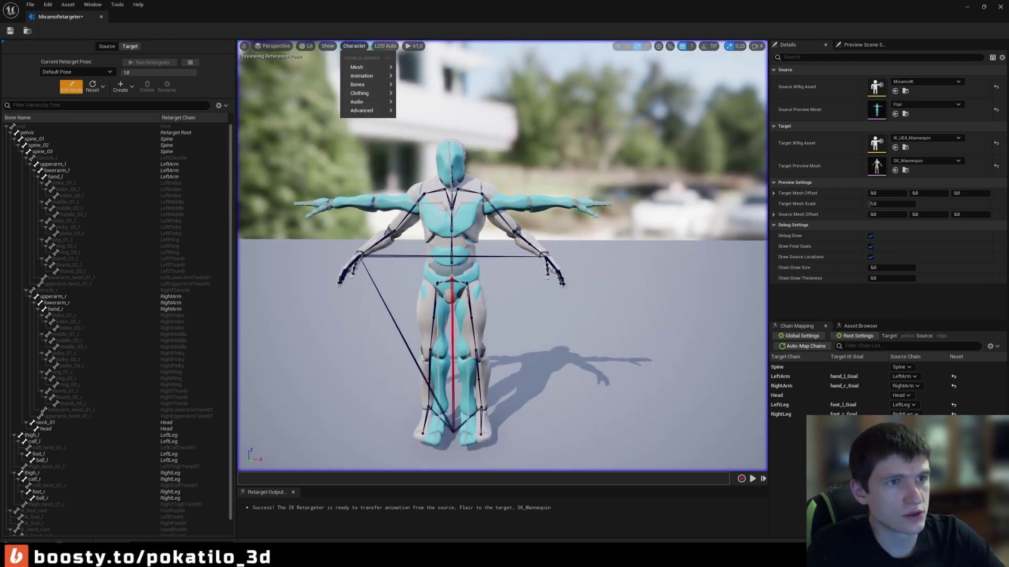
mouse_move(368, 66)
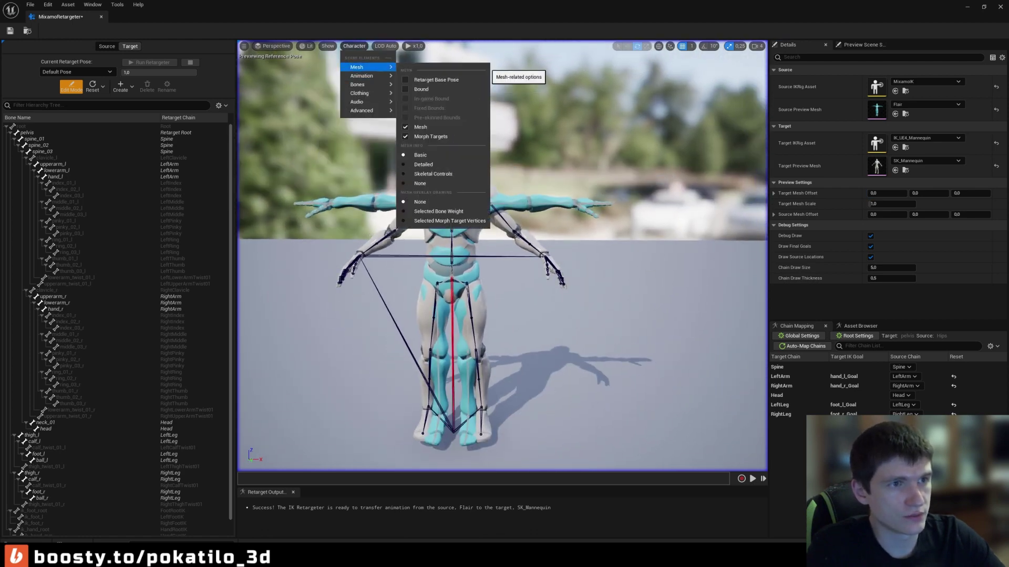
click(420, 126)
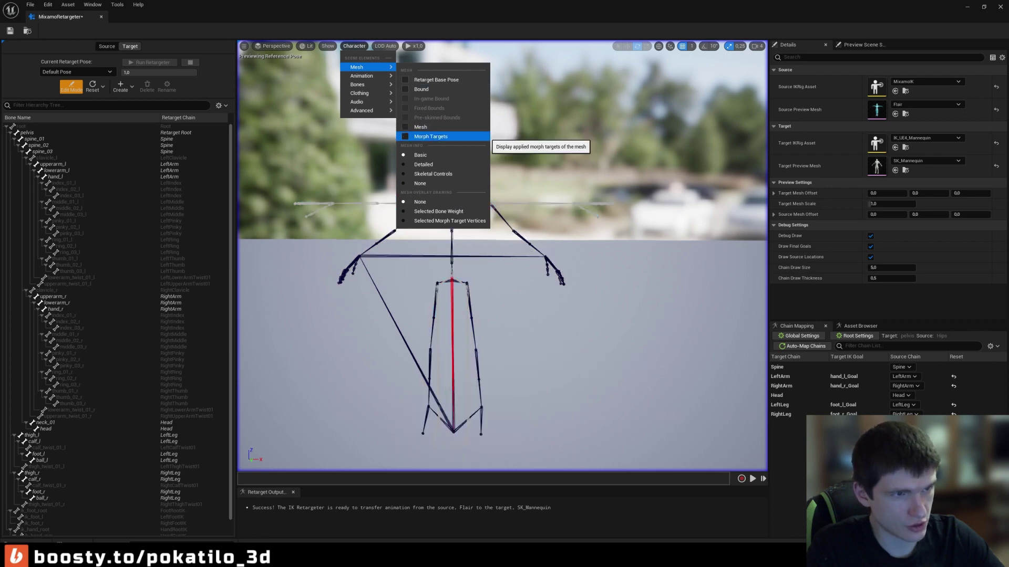
drag(525, 168, 578, 173)
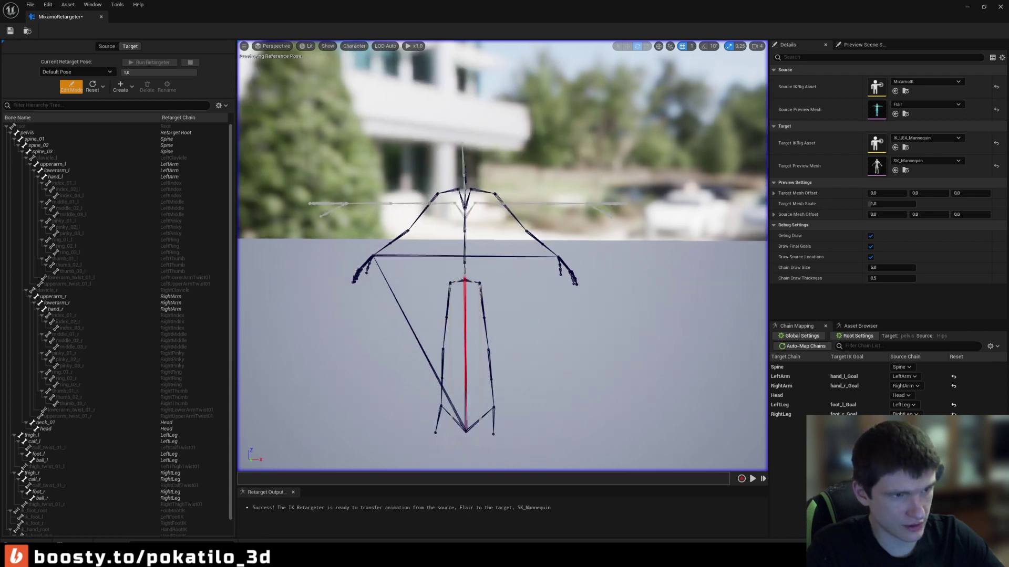
mouse_move(526, 173)
right_down()
mouse_move(562, 181)
mouse_move(565, 202)
right_up()
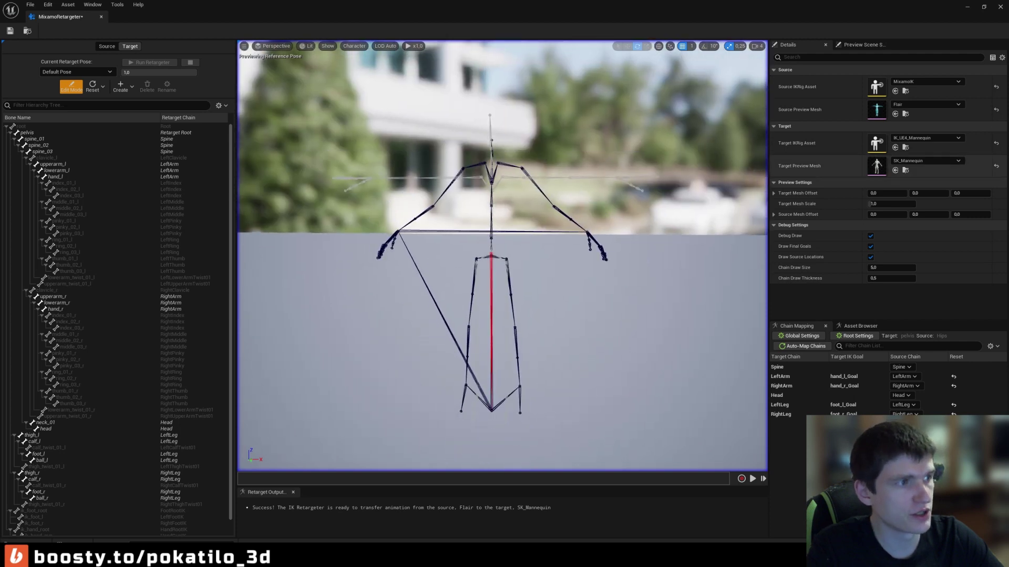
Set Target Mesh Scale to 0.95 and reframe the viewport on the overlaid skeletons.
click(871, 204)
text(0.95)
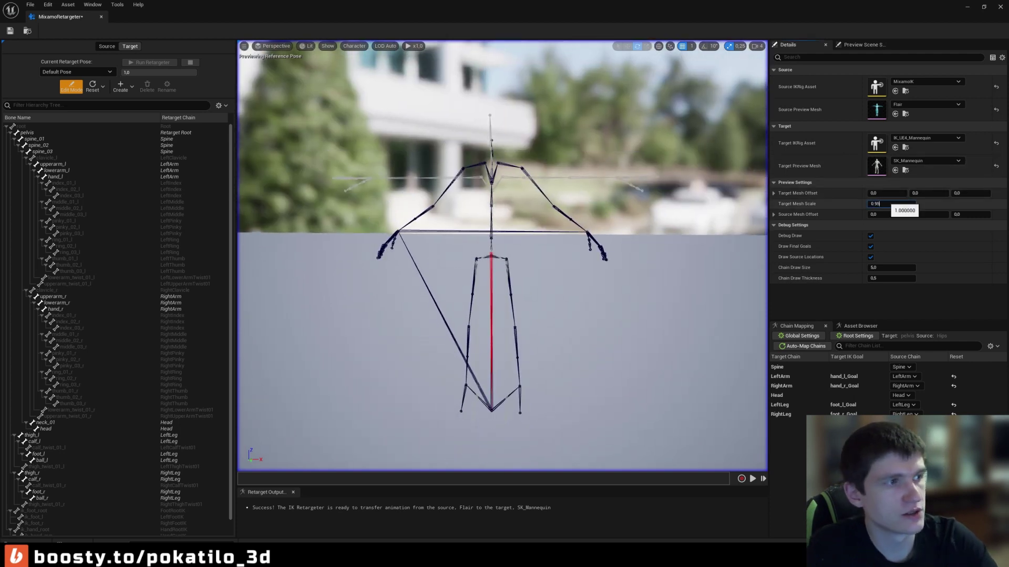
key(Return)
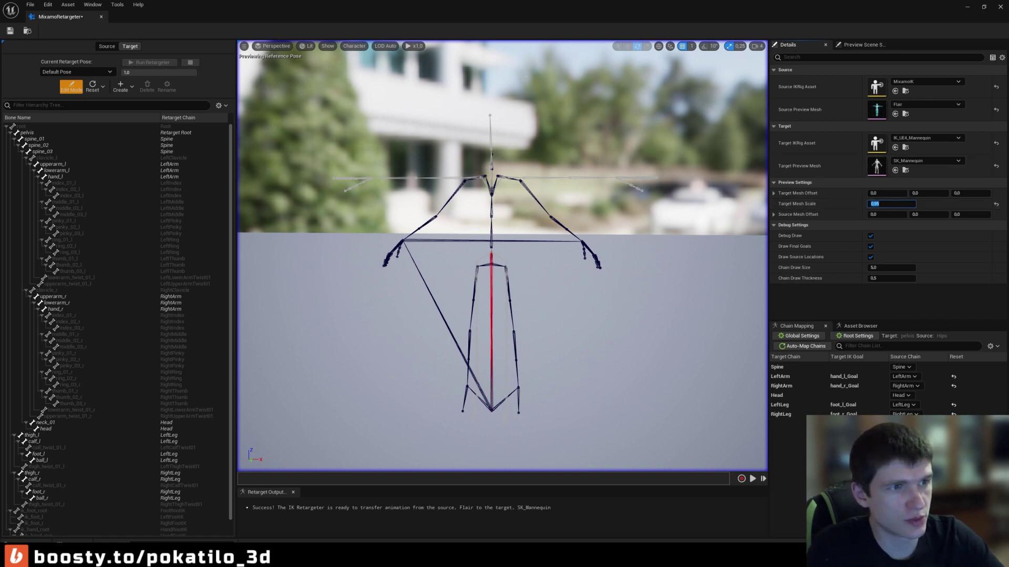
drag(502, 315, 504, 315)
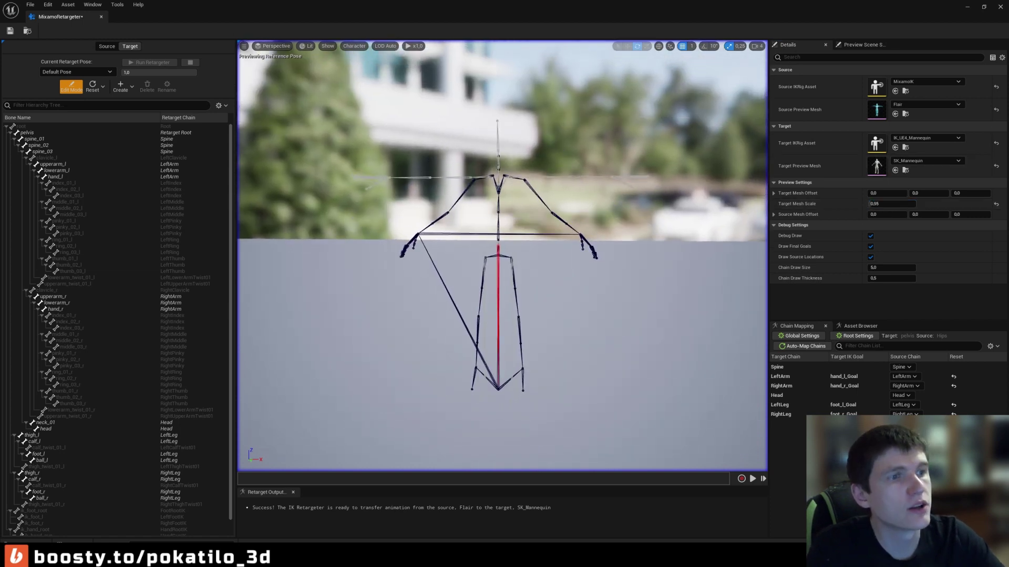
mouse_move(502, 315)
mouse_down()
mouse_move(501, 283)
mouse_move(502, 336)
mouse_move(502, 315)
mouse_up()
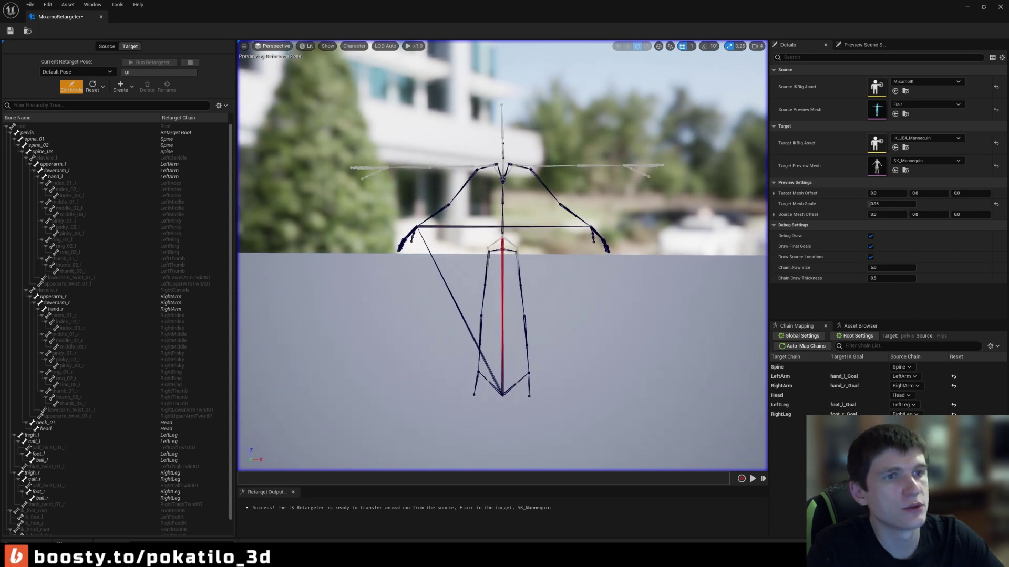
click(273, 45)
Switch the viewport to the flat Left view and zoom in, centred on the skeletons.
key(Escape)
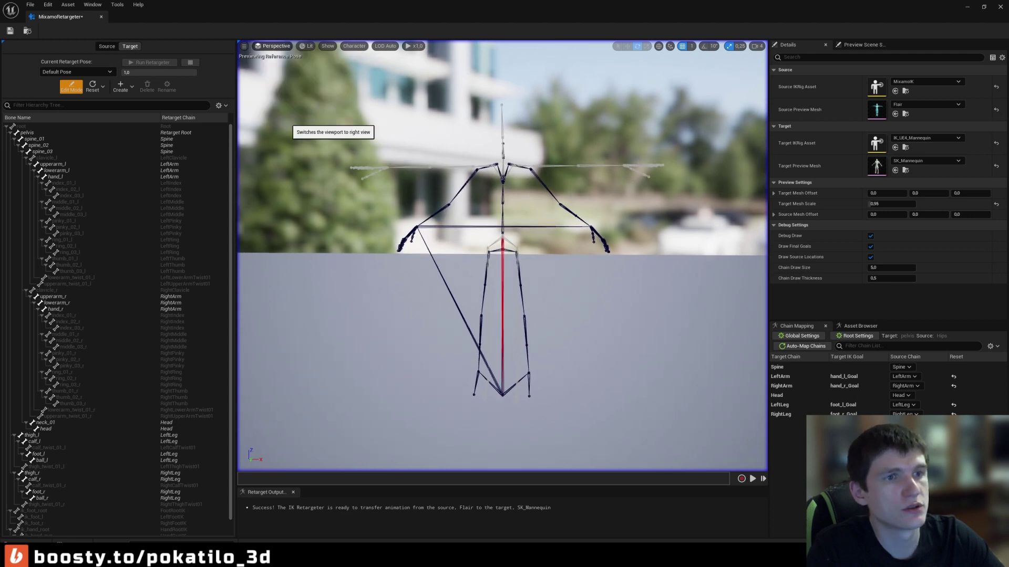
click(284, 117)
click(265, 45)
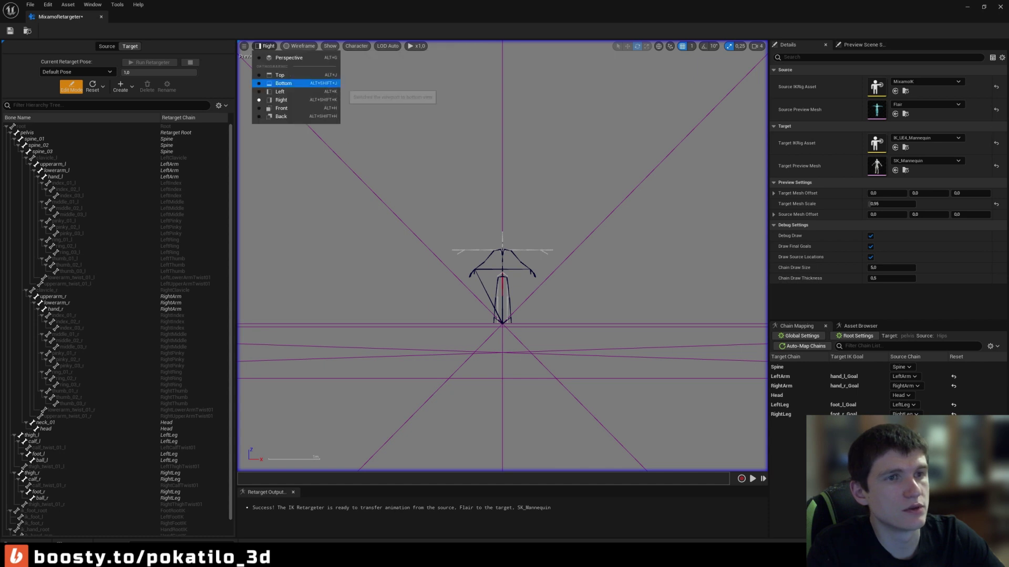
click(280, 92)
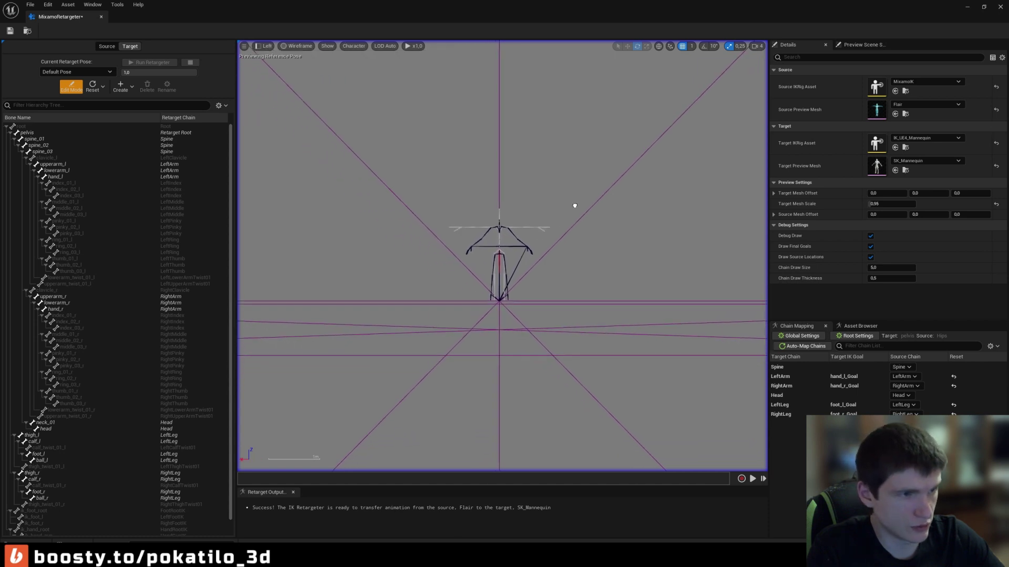
scroll(575, 205, up, 2)
scroll(574, 205, up, 2)
scroll(575, 205, up, 2)
scroll(574, 205, up, 2)
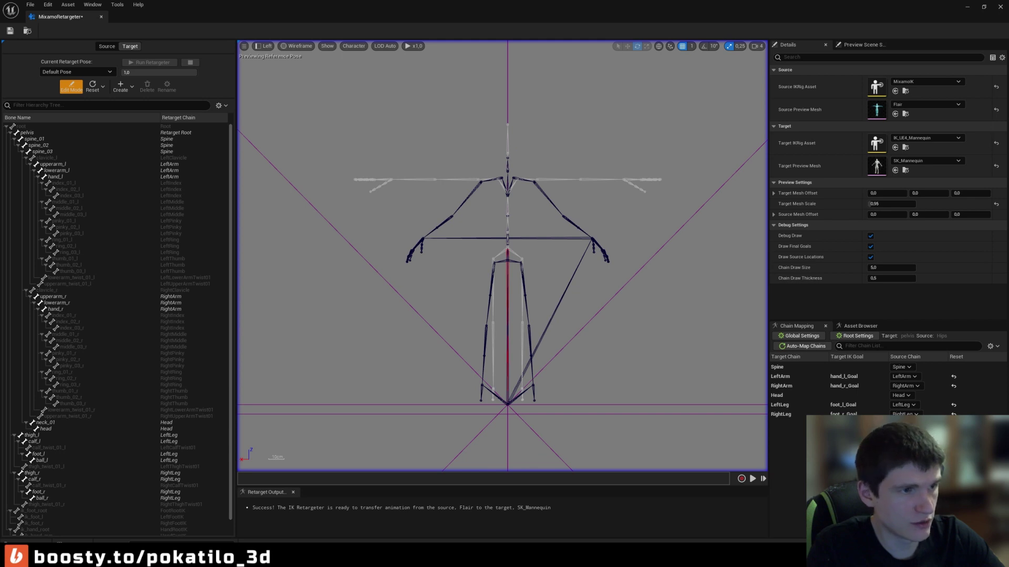
right_drag(563, 210, 515, 231)
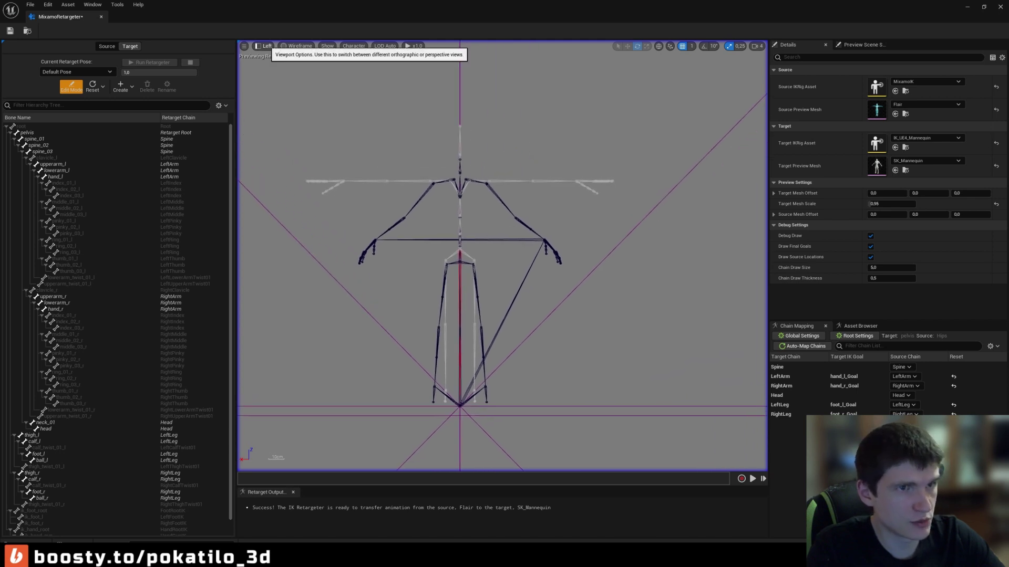
Select both target collarbones, clavicle_r and clavicle_l.
click(264, 46)
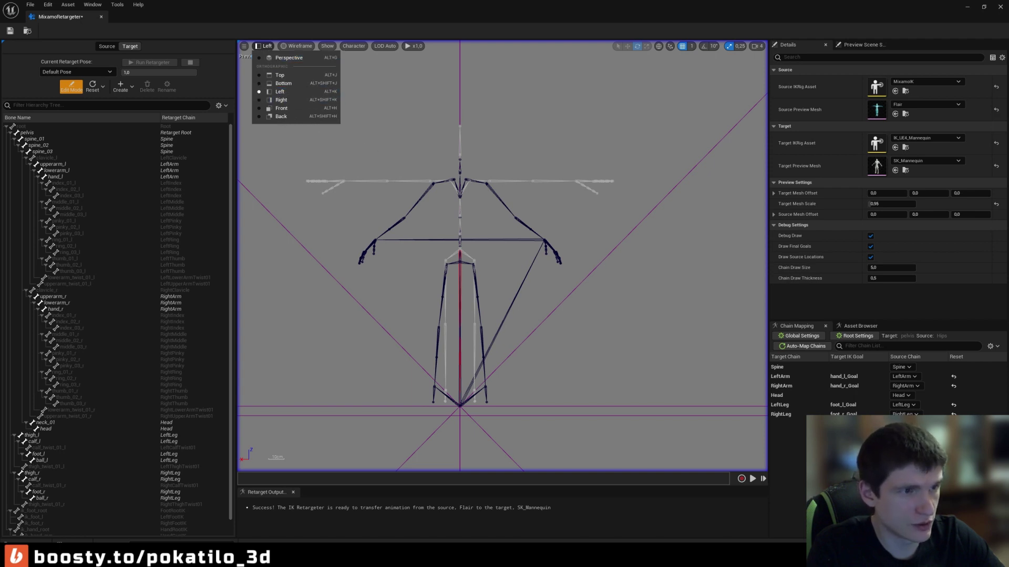
key(Escape)
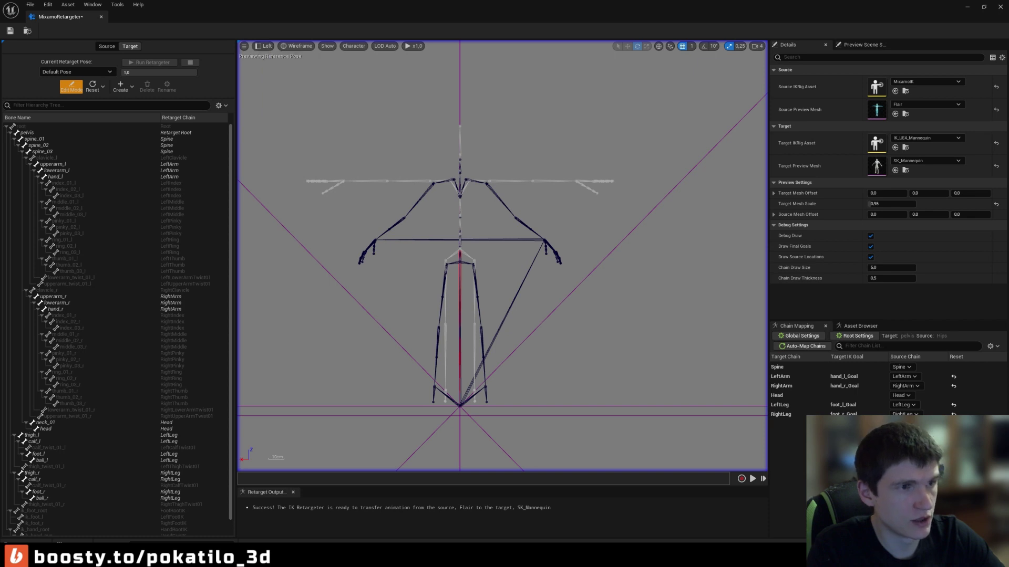
click(475, 182)
ctrl+click(444, 181)
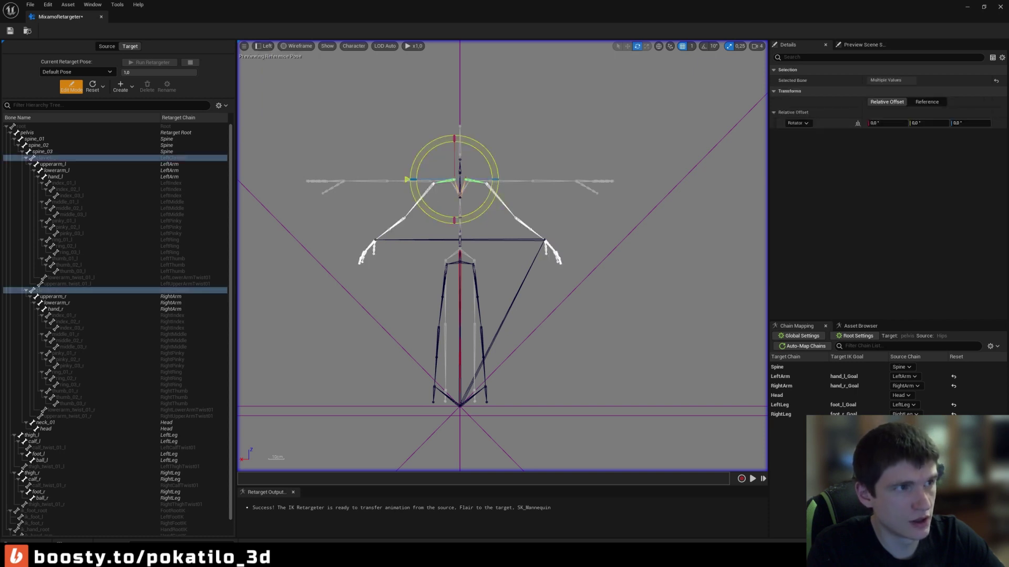
With 10° rotation snapping, rotate both clavicles to roughly -6,5°, 9,2°, 0,4° to match Flair's shoulders.
drag(407, 179, 410, 176)
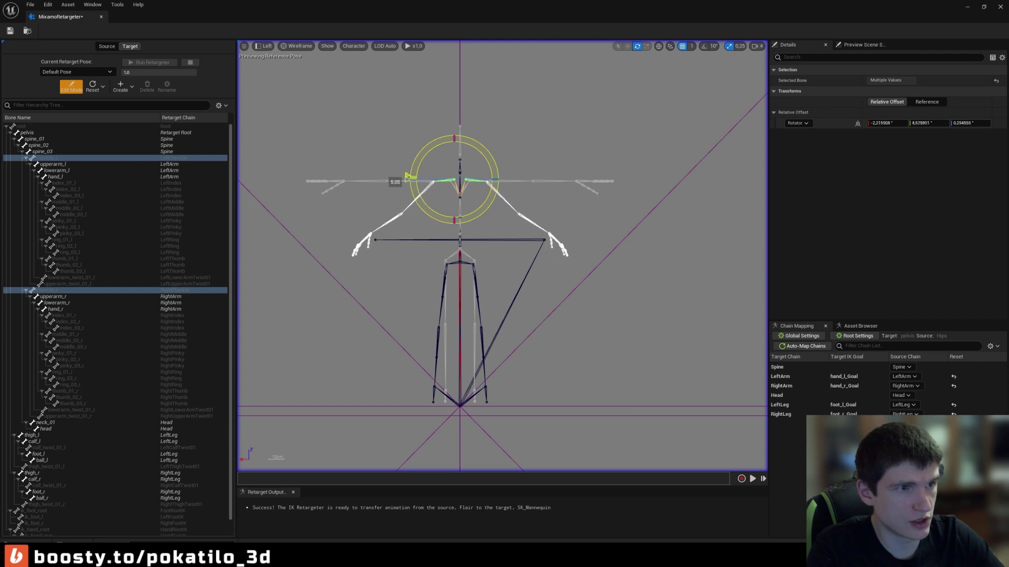
scroll(463, 173, up, 2)
scroll(461, 185, up, 5)
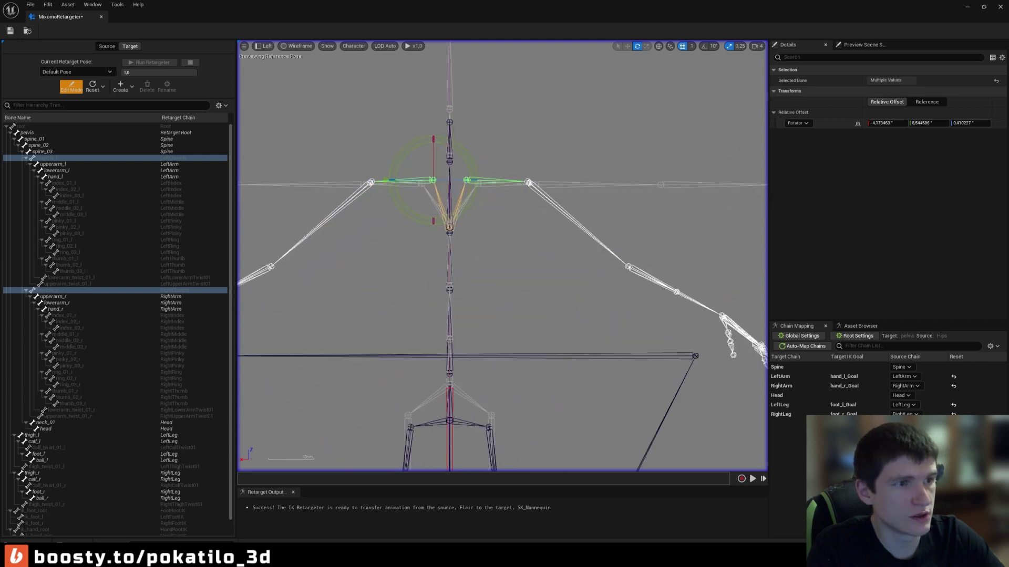
drag(376, 181, 372, 182)
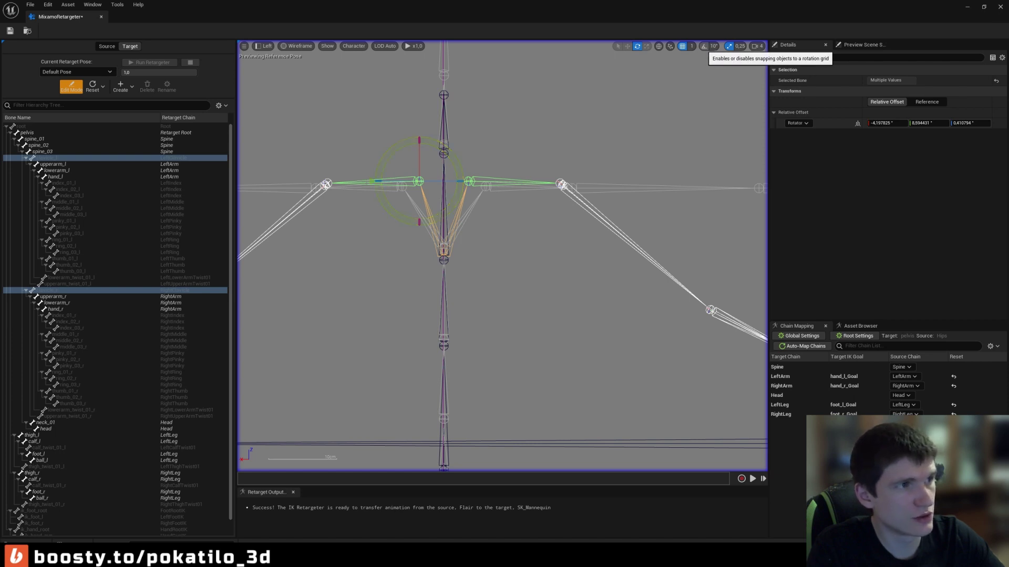
drag(372, 181, 372, 181)
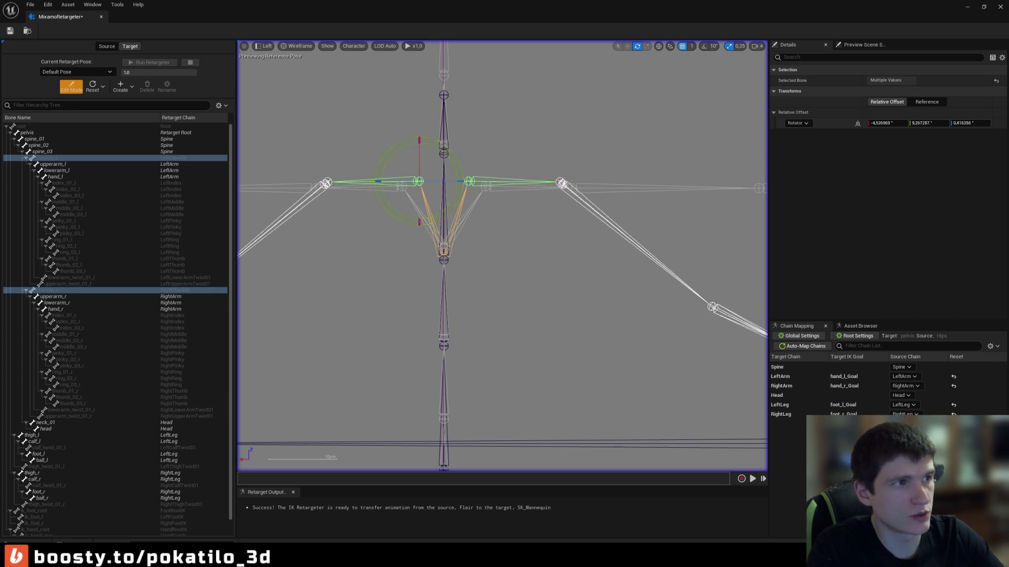
click(714, 46)
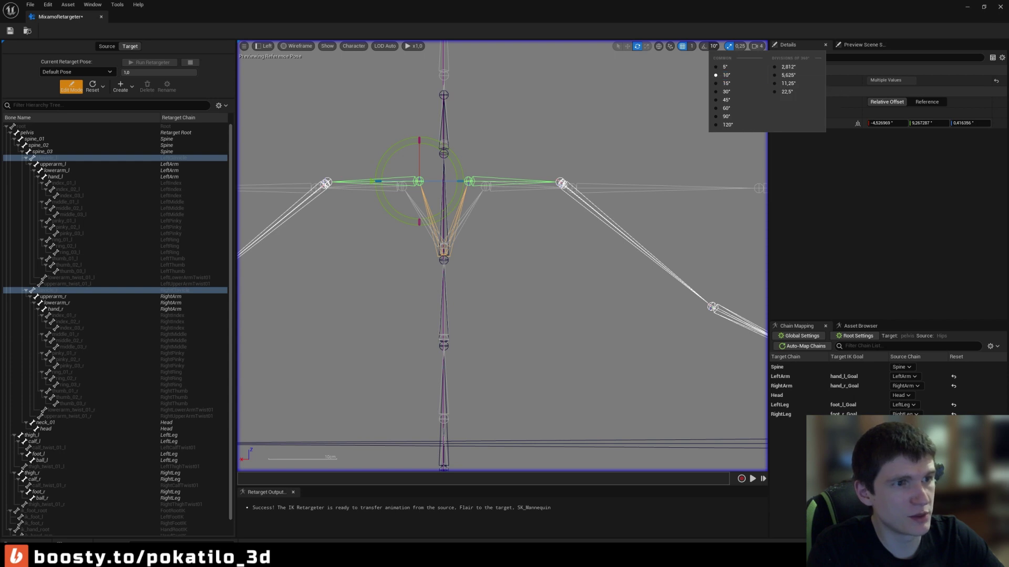
key(Escape)
drag(373, 181, 372, 180)
scroll(372, 179, down, 3)
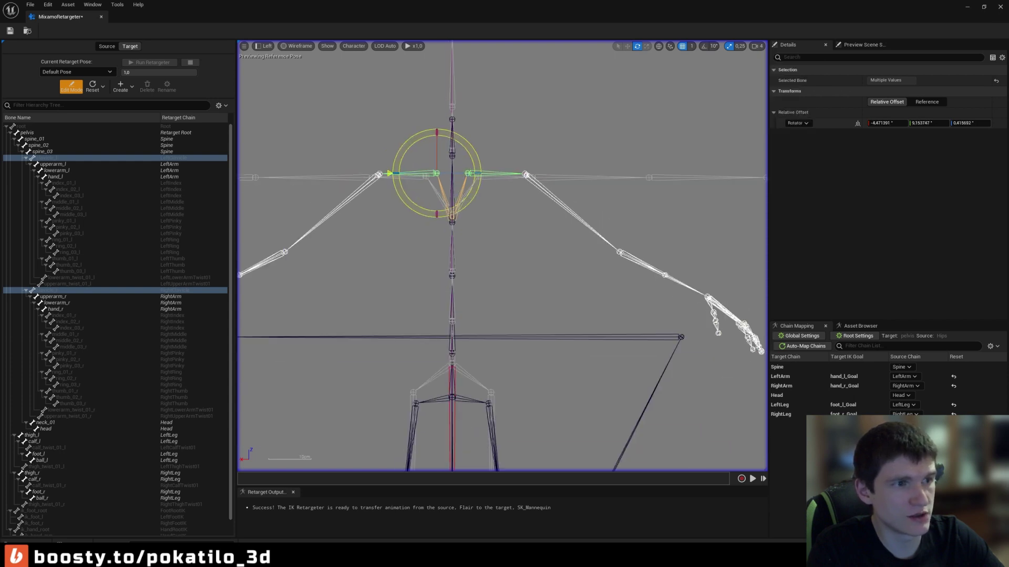
Select upperarm_r and upperarm_l and raise both upper arms to horizontal.
click(549, 201)
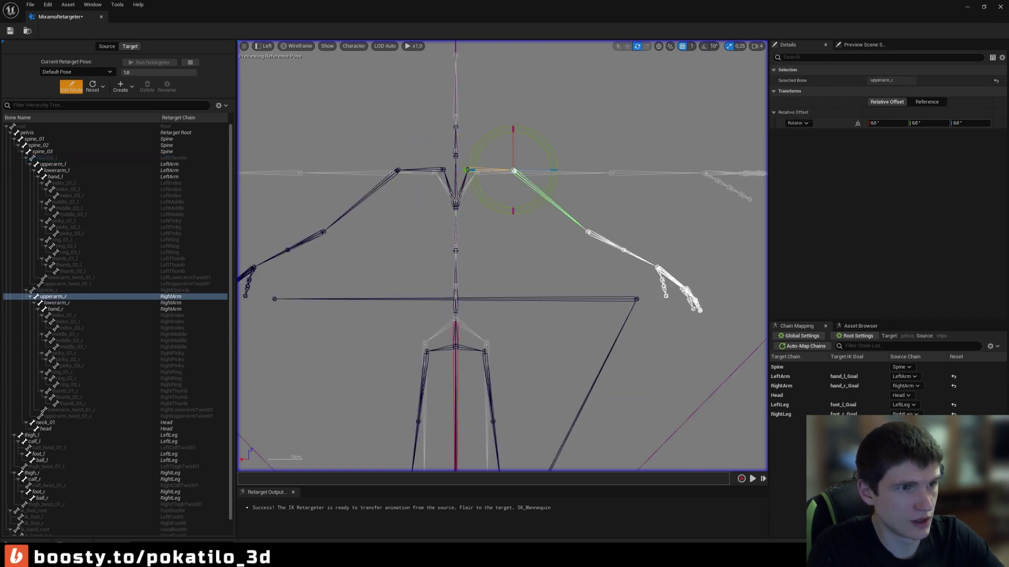
ctrl+click(368, 187)
drag(355, 173, 360, 141)
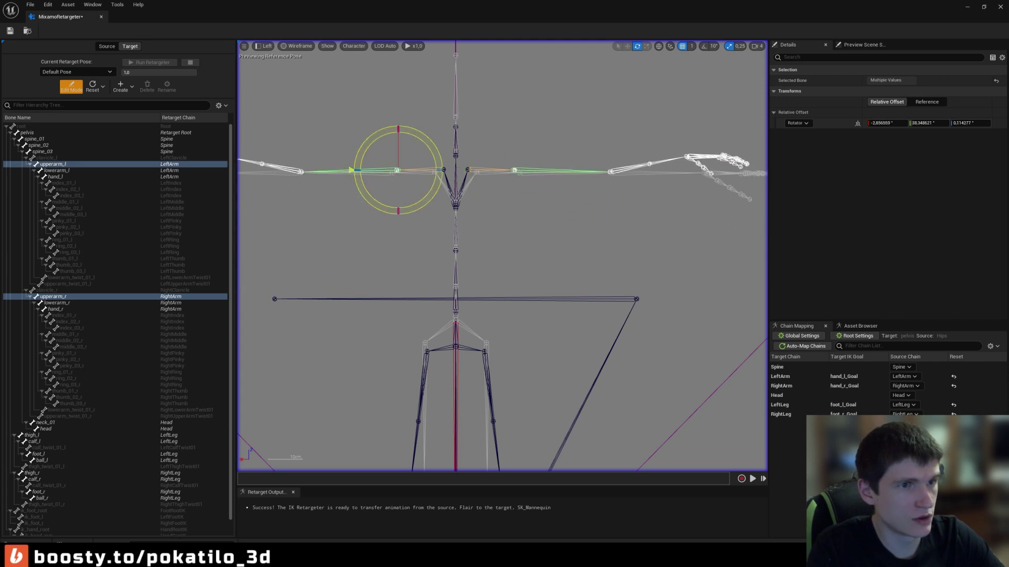
scroll(470, 155, down, 2)
Select both lowerarm bones and rotate them to about -4,7°, -10,1°, -1,4° in line with Flair.
click(341, 162)
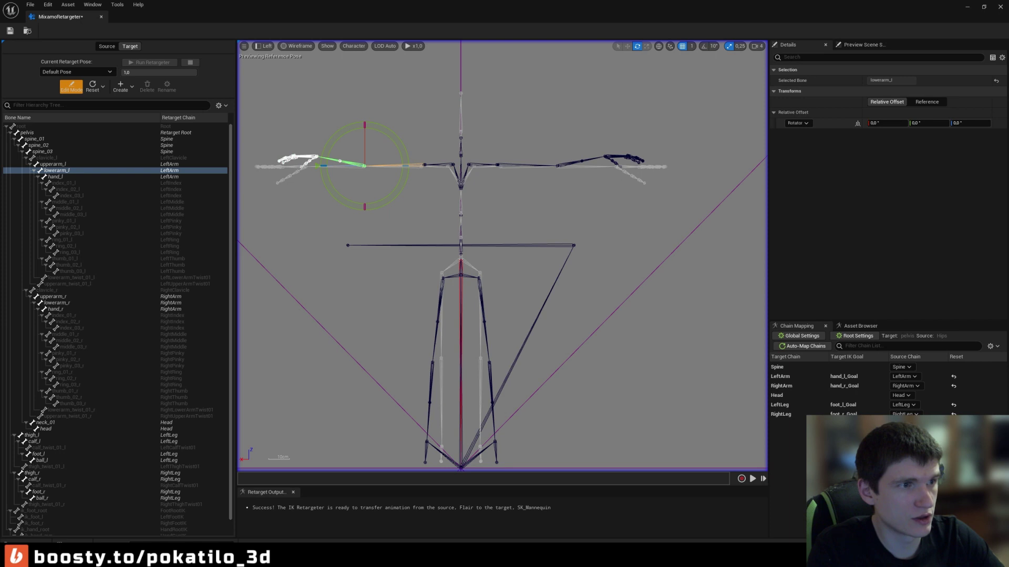
ctrl+click(578, 162)
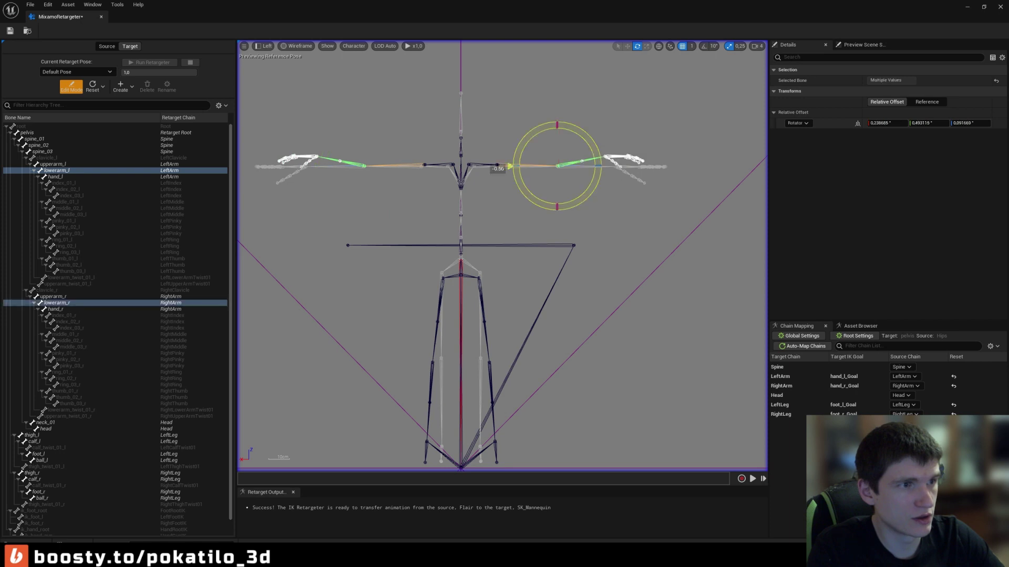
drag(515, 164, 511, 158)
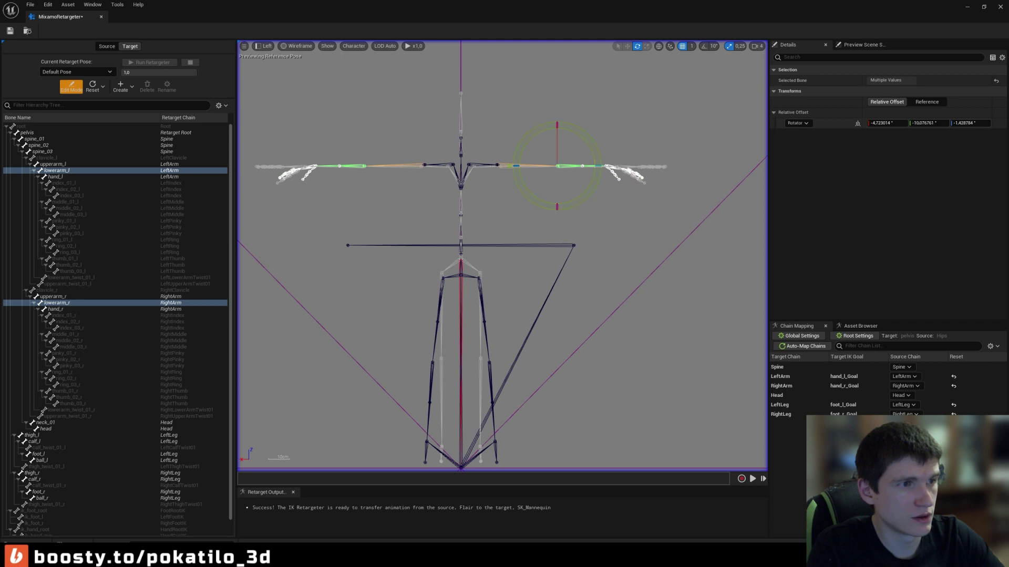
scroll(510, 158, down, 2)
scroll(510, 158, up, 1)
scroll(510, 158, up, 2)
scroll(570, 147, up, 1)
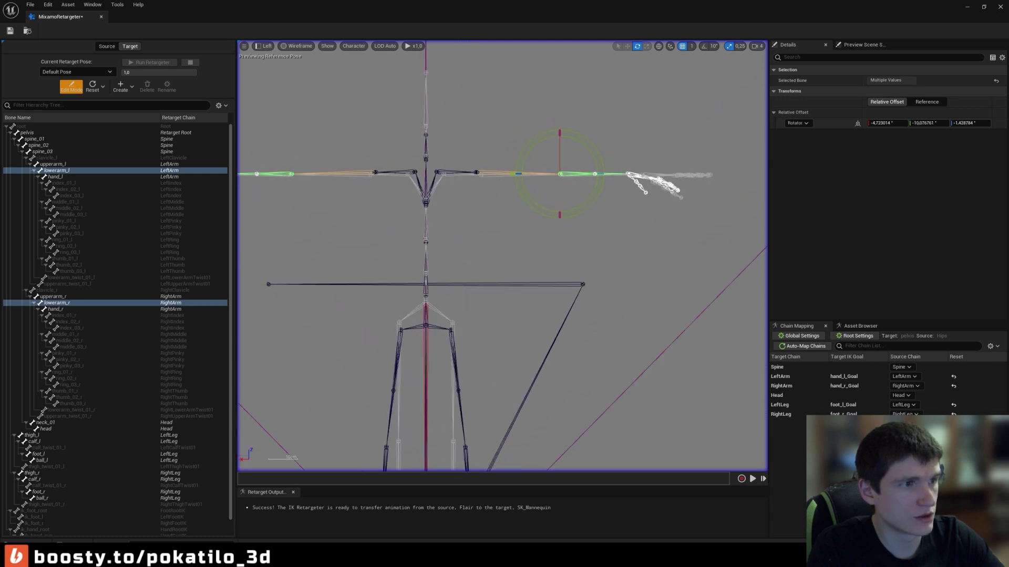
In the Top view, select both clavicles and rotate them about 10°.
click(265, 46)
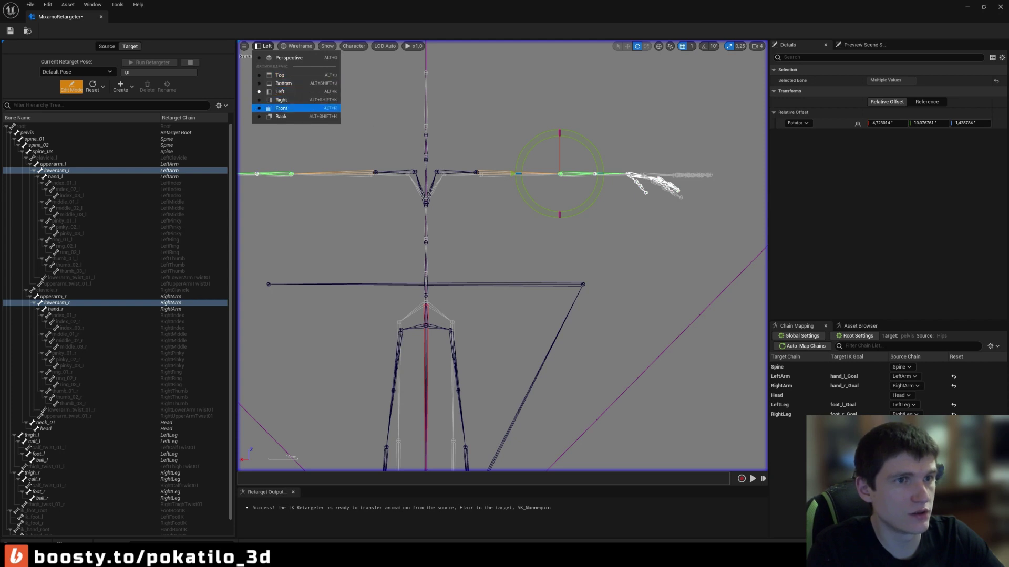
click(281, 108)
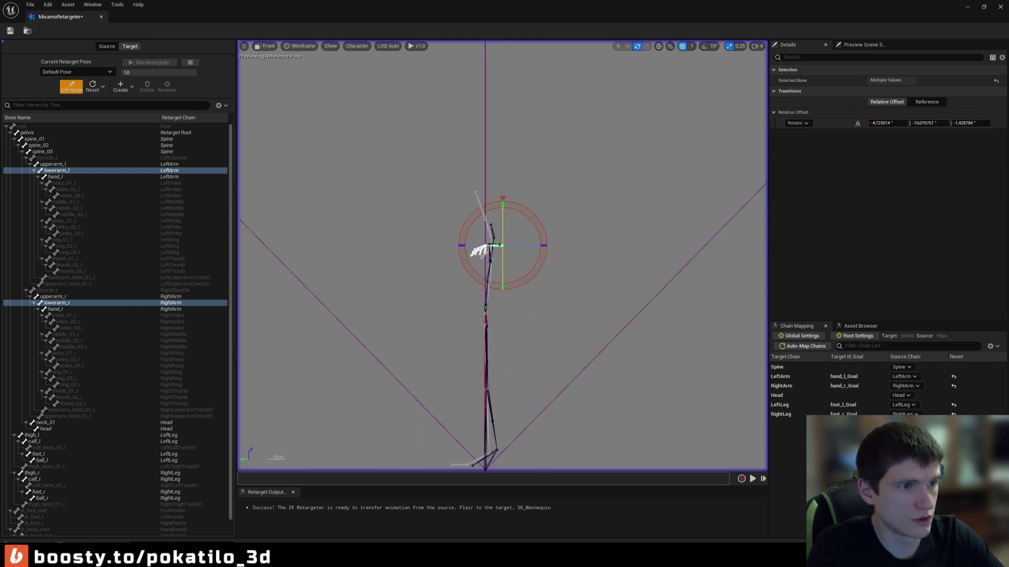
click(257, 46)
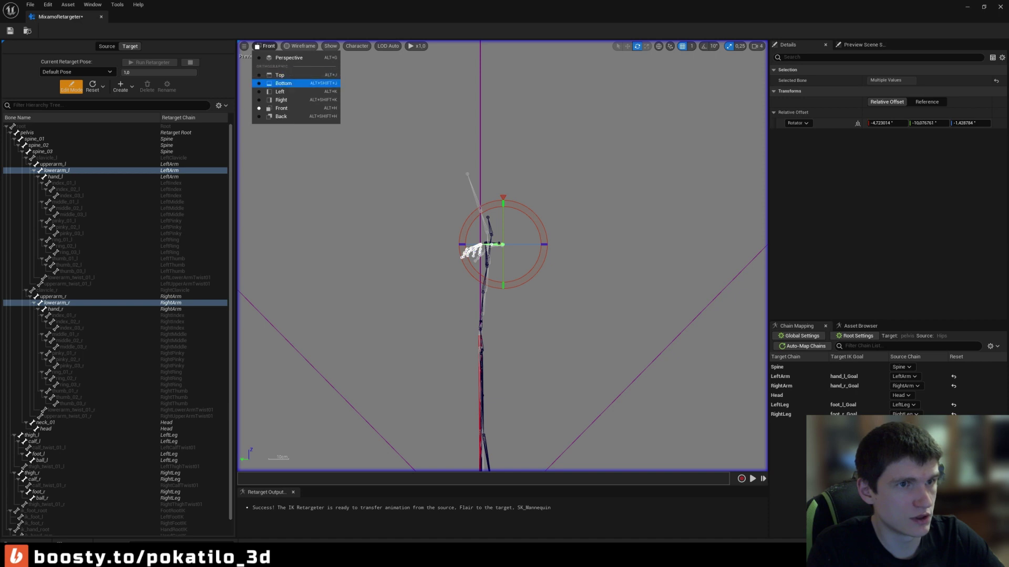
click(280, 75)
scroll(501, 247, up, 5)
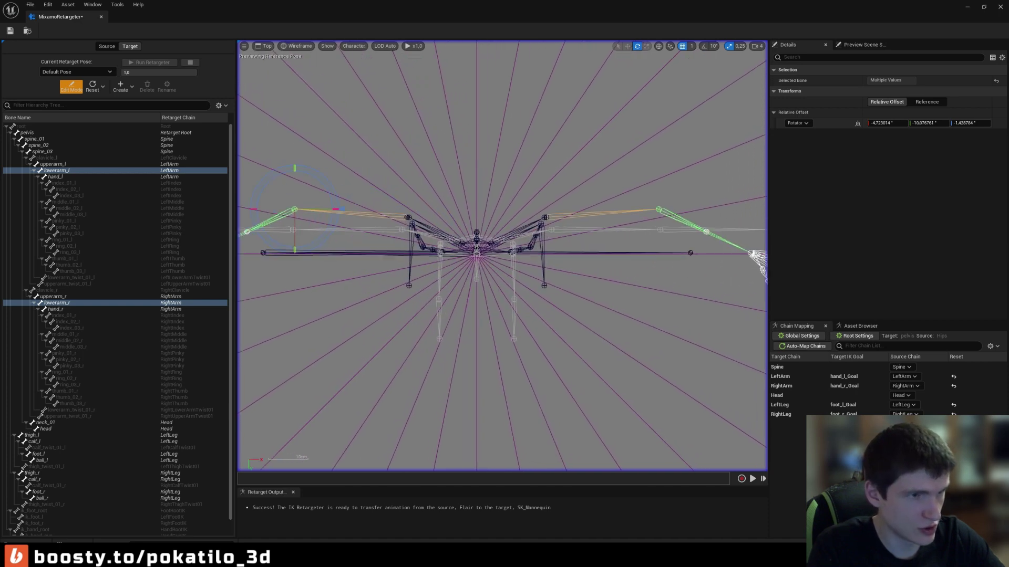
scroll(572, 238, up, 1)
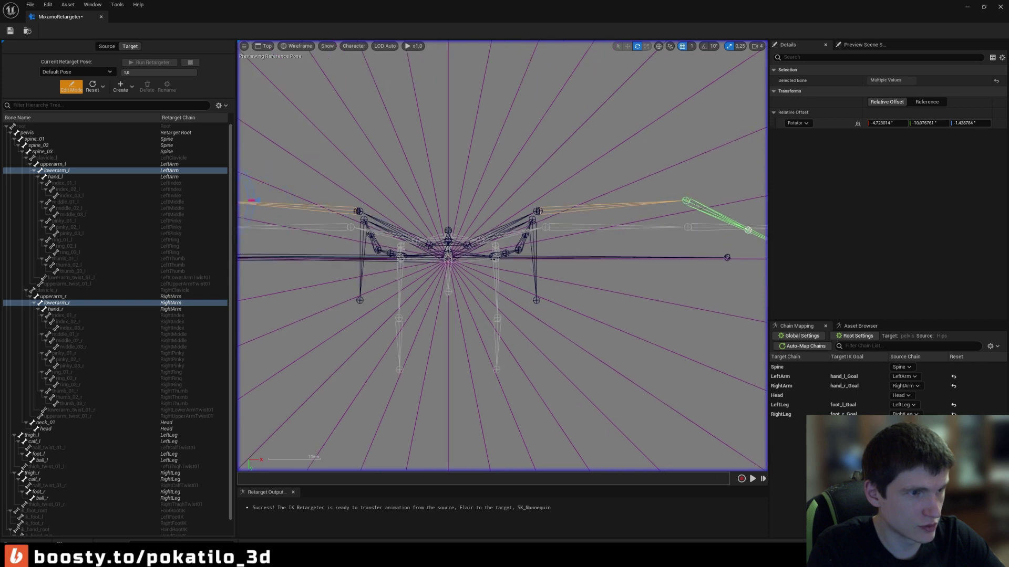
click(47, 290)
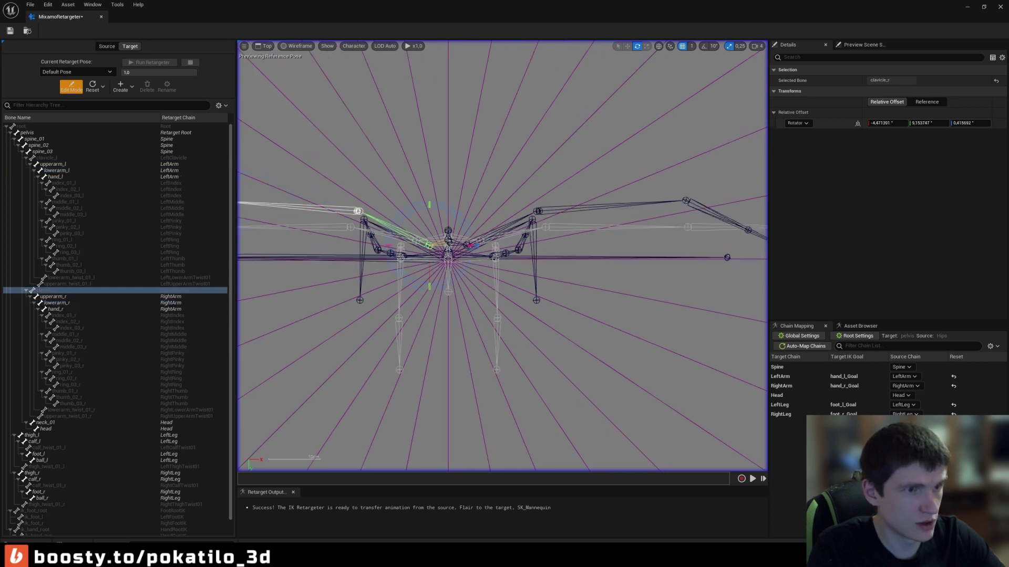
ctrl+click(47, 158)
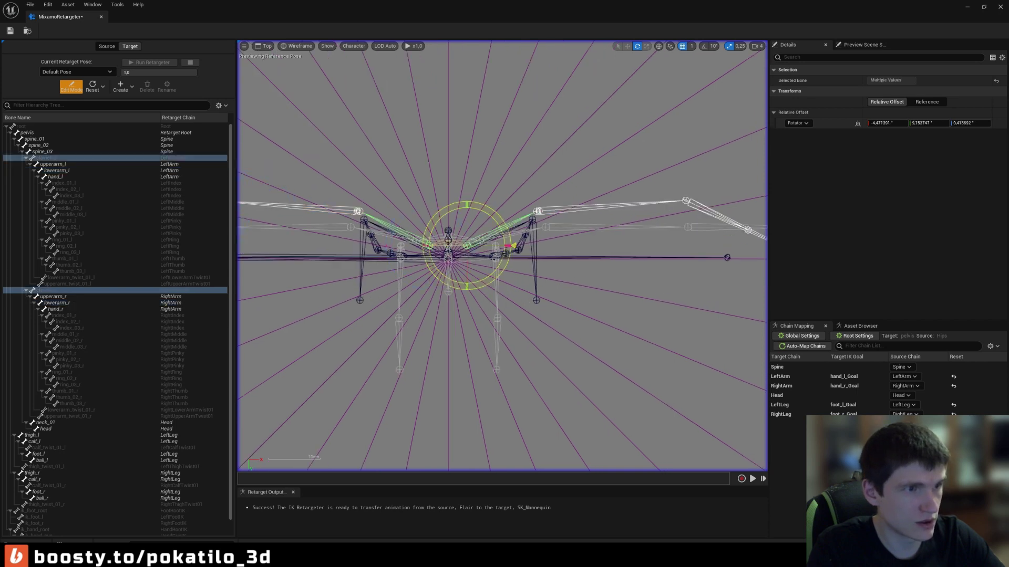
drag(507, 238, 509, 254)
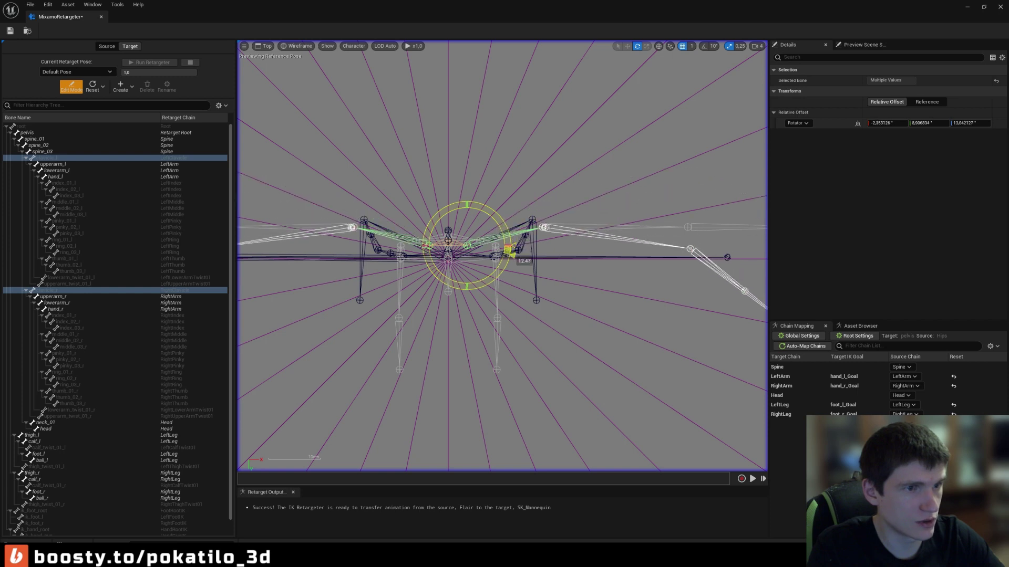
scroll(509, 254, down, 2)
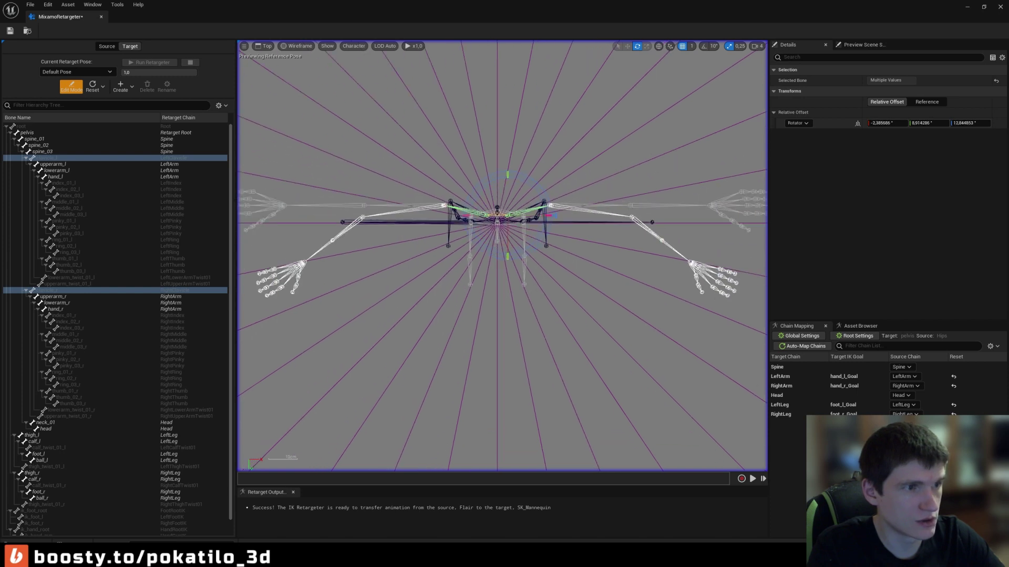
Swing both upper arms and rotate both forearms to about -0,6°, -6,2°, -29,6° matching Flair's arms.
click(52, 164)
ctrl+click(53, 296)
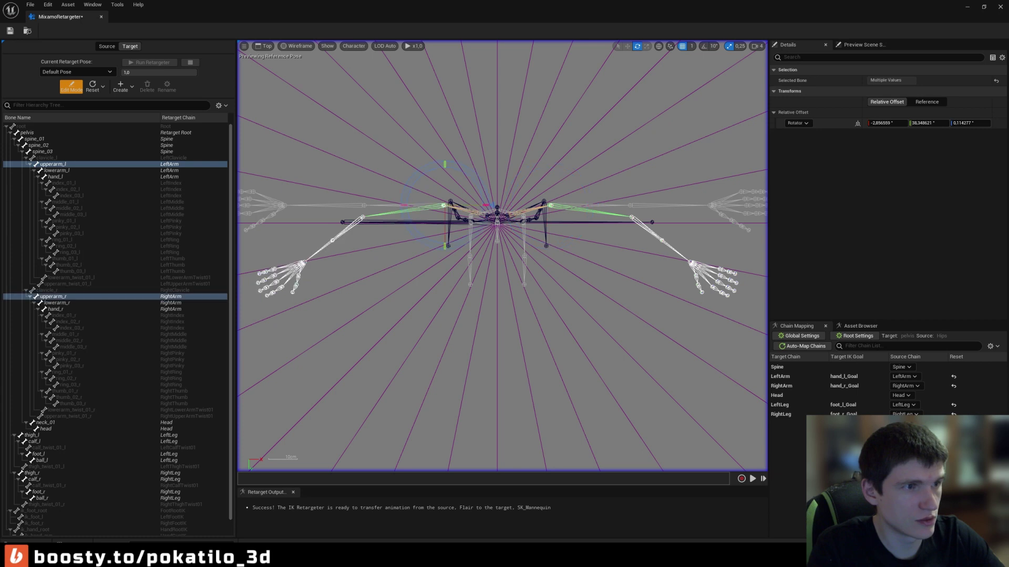
drag(485, 206, 488, 210)
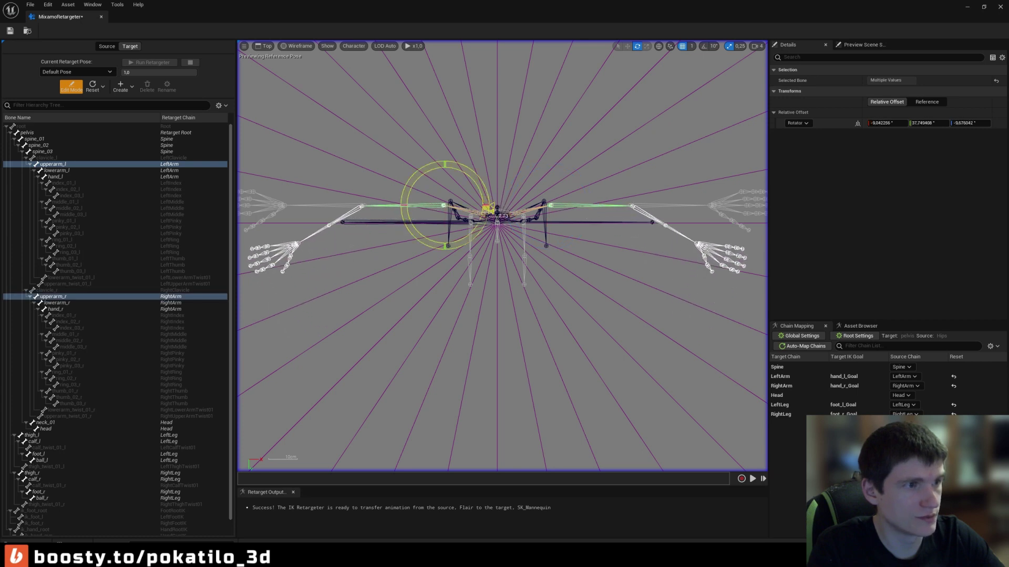
click(337, 218)
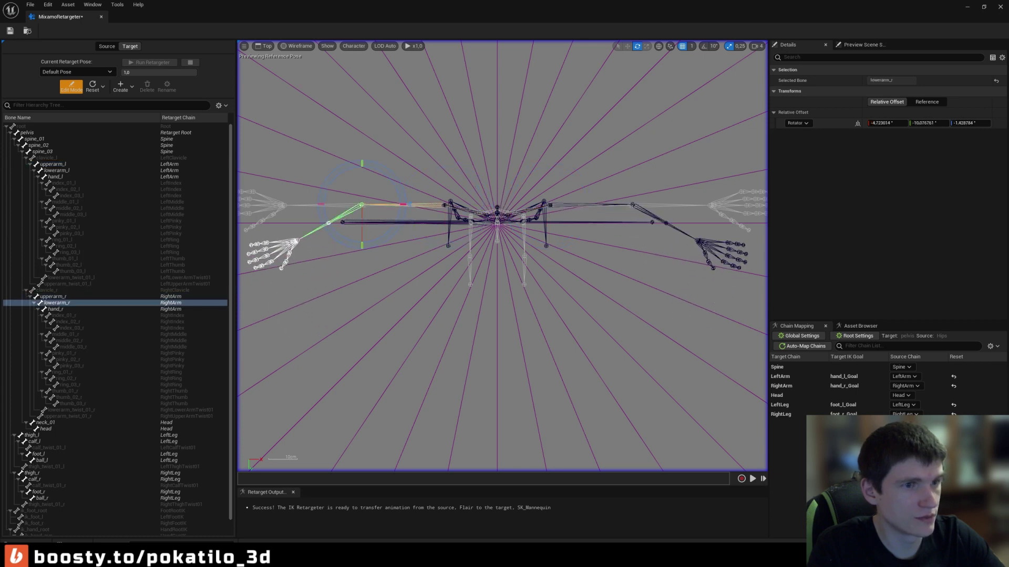
ctrl+click(55, 170)
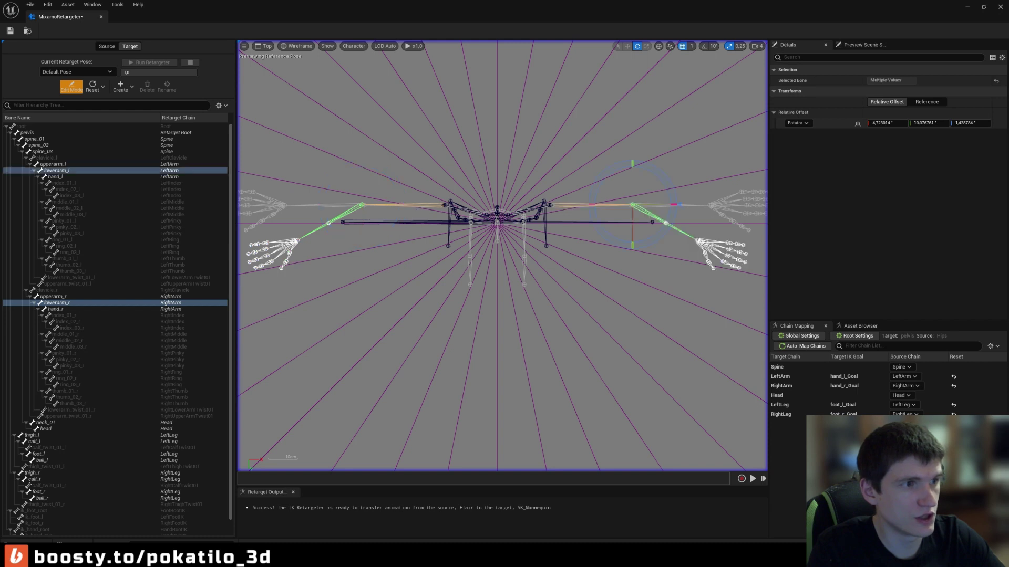
drag(675, 205, 673, 185)
scroll(482, 191, down, 2)
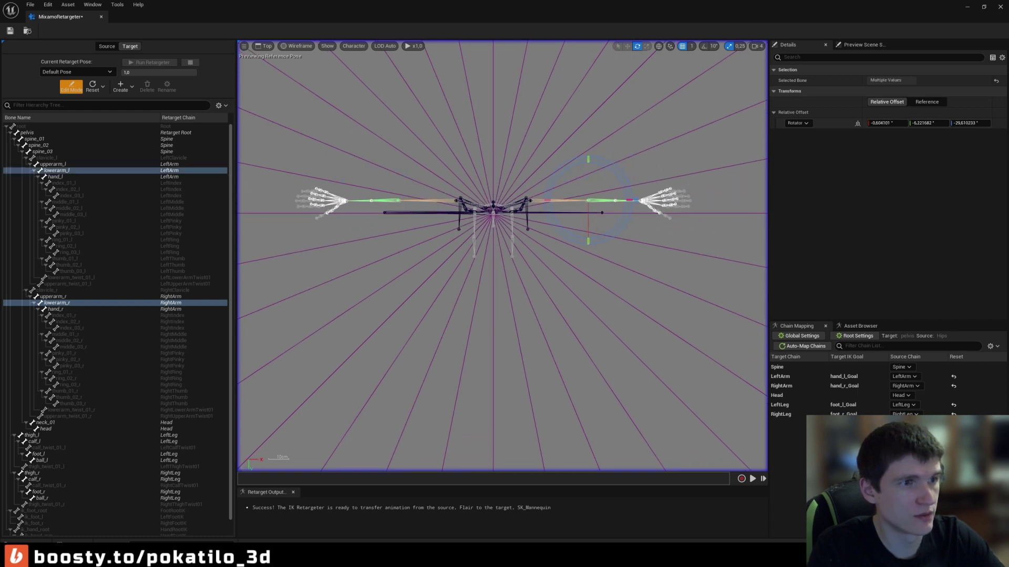
scroll(474, 196, up, 2)
Return the viewport to the lit perspective view with Alt+G.
click(263, 46)
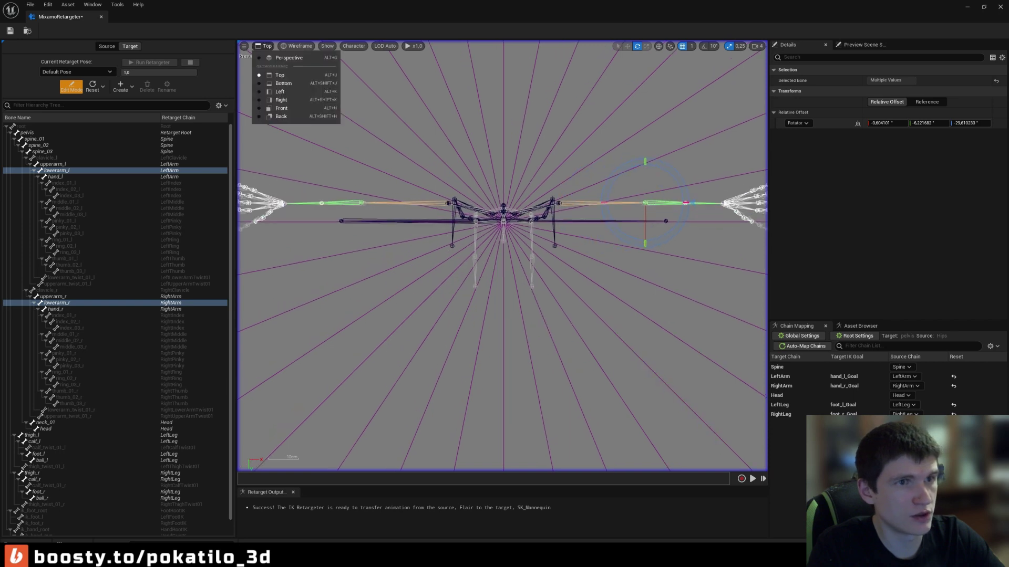
click(262, 45)
key(alt+g)
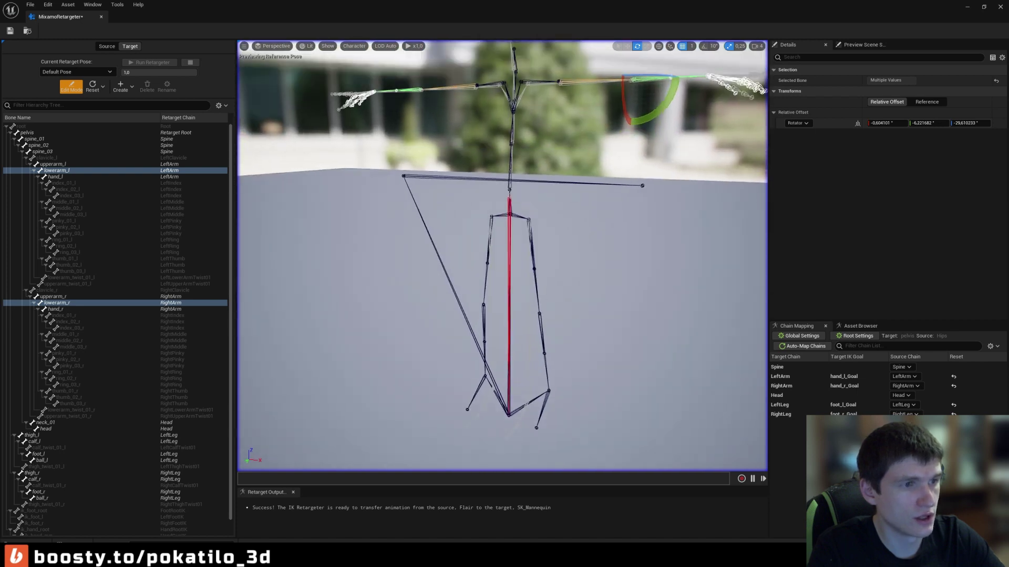
In the Right view, rotate both thighs to about -0,19°, -5,09°, 0,76° matching Flair's legs.
click(31, 435)
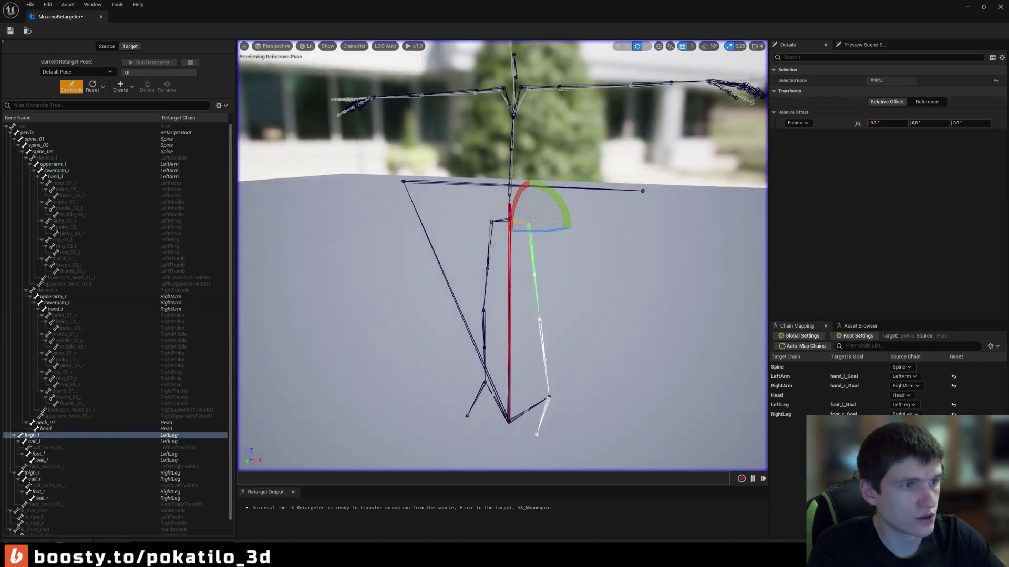
ctrl+click(31, 473)
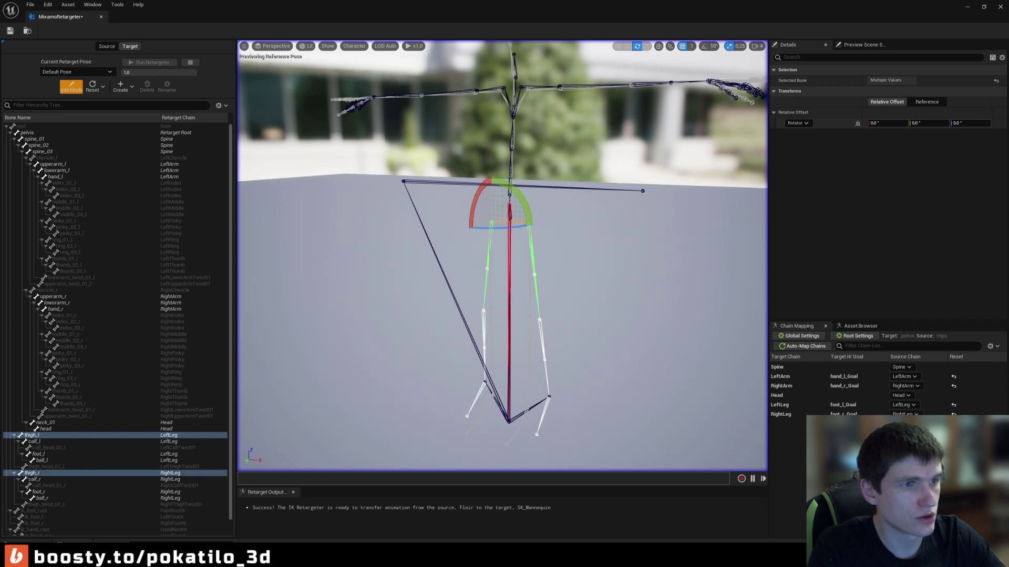
click(272, 46)
click(273, 100)
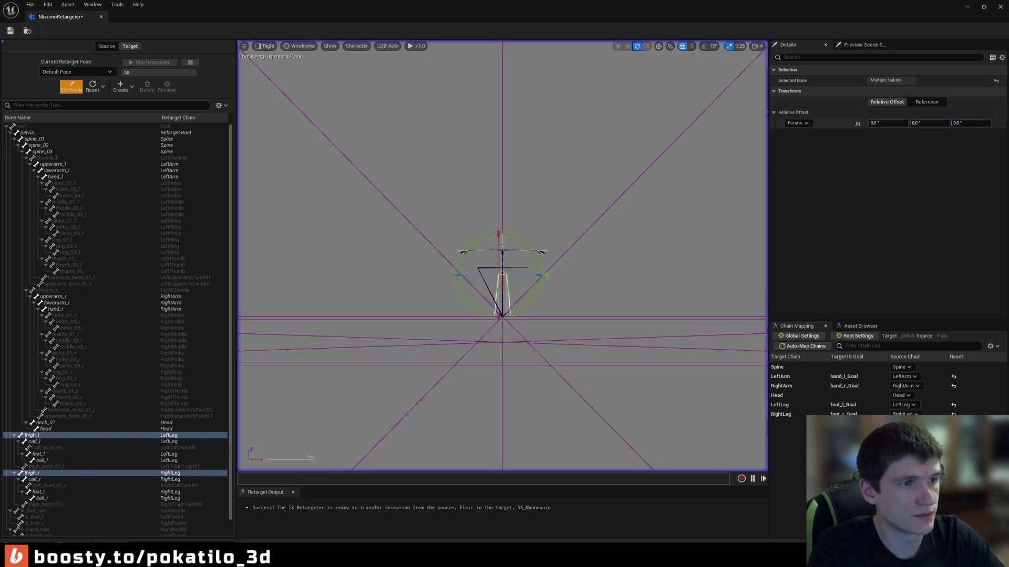
scroll(506, 285, up, 5)
drag(506, 210, 506, 209)
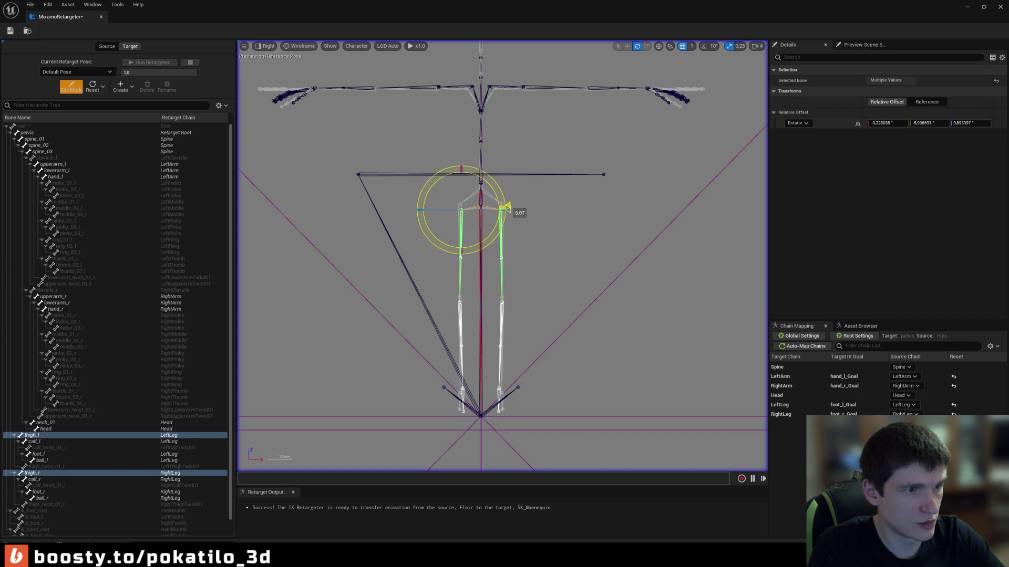
scroll(558, 279, up, 1)
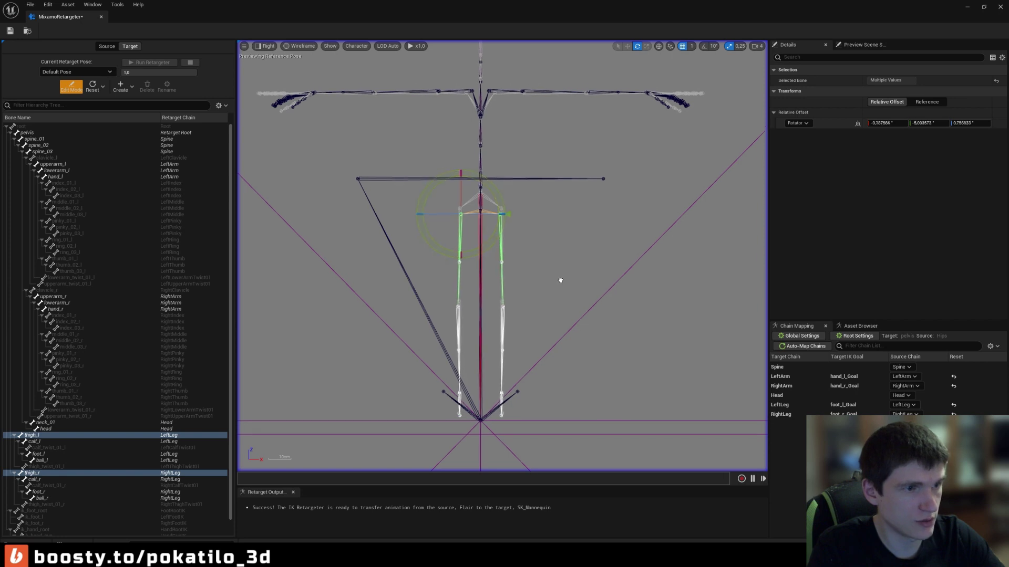
scroll(559, 279, up, 1)
scroll(558, 279, up, 2)
scroll(559, 279, up, 2)
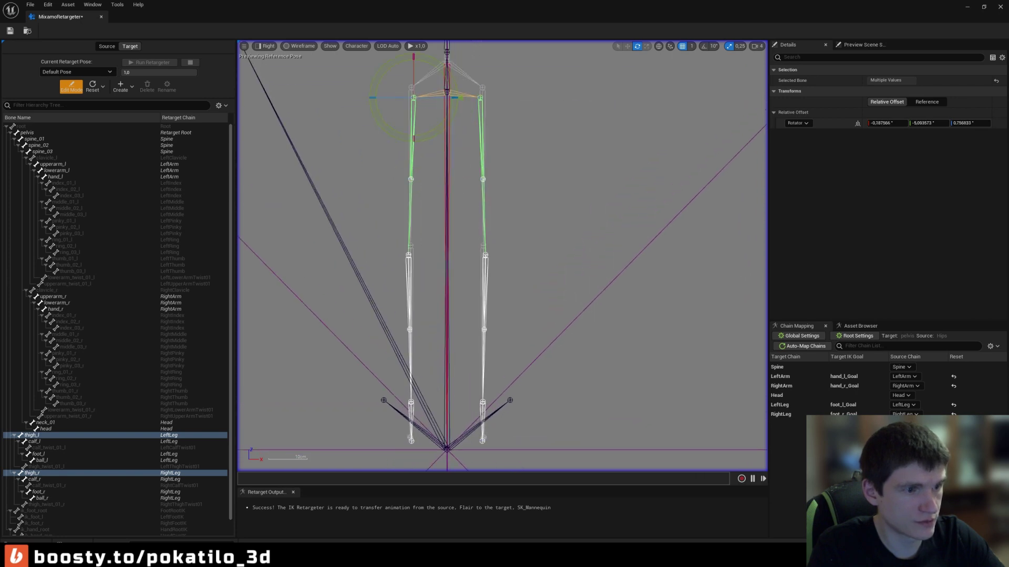
scroll(447, 415, up, 2)
scroll(458, 355, down, 3)
scroll(457, 354, down, 1)
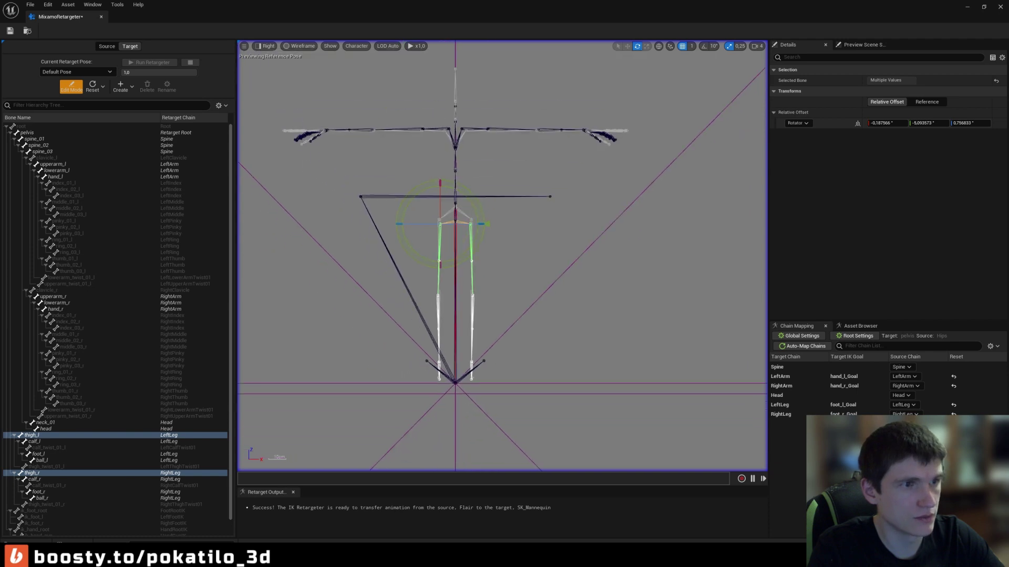
scroll(457, 355, down, 1)
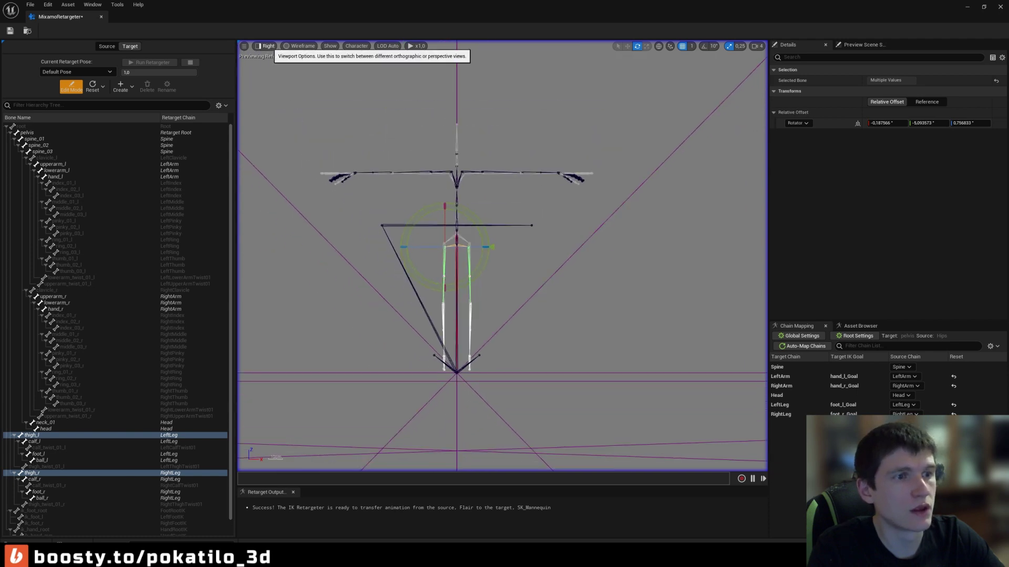
Inspect the legs from the Bottom view.
click(266, 46)
click(283, 83)
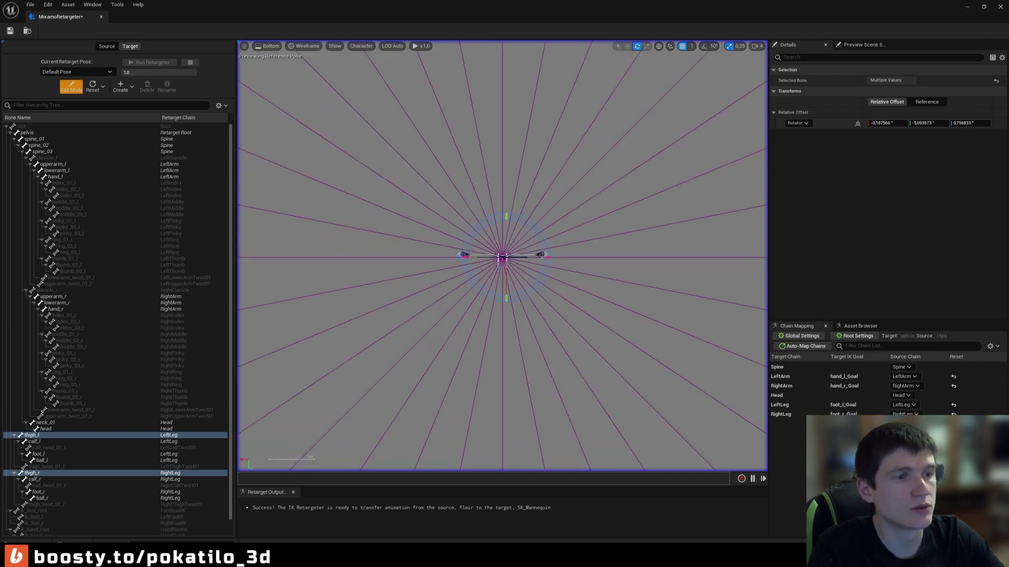
click(267, 46)
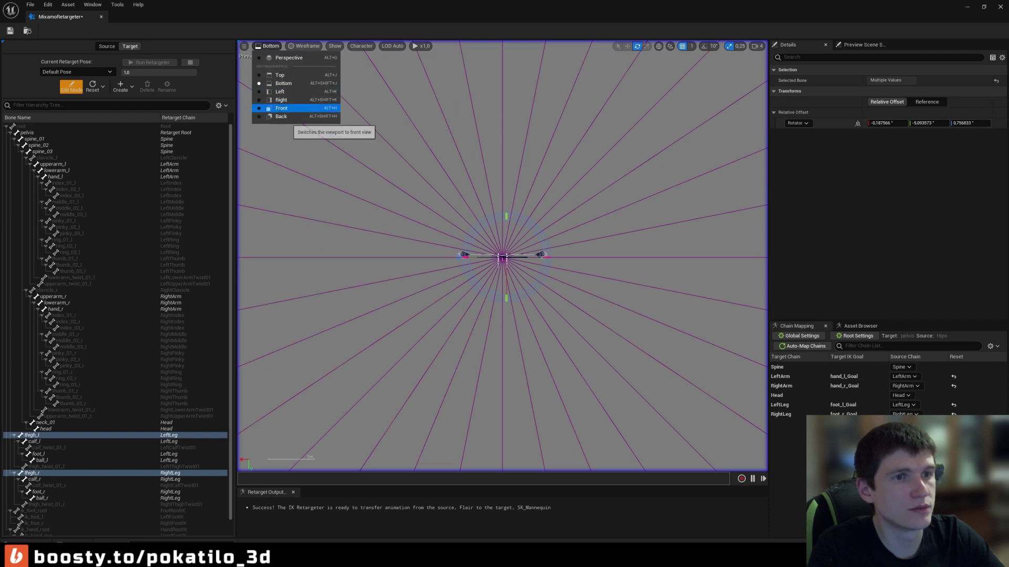
Select calf_l and calf_r from the Front view and frame both calves.
click(282, 105)
scroll(508, 303, up, 2)
scroll(508, 302, up, 2)
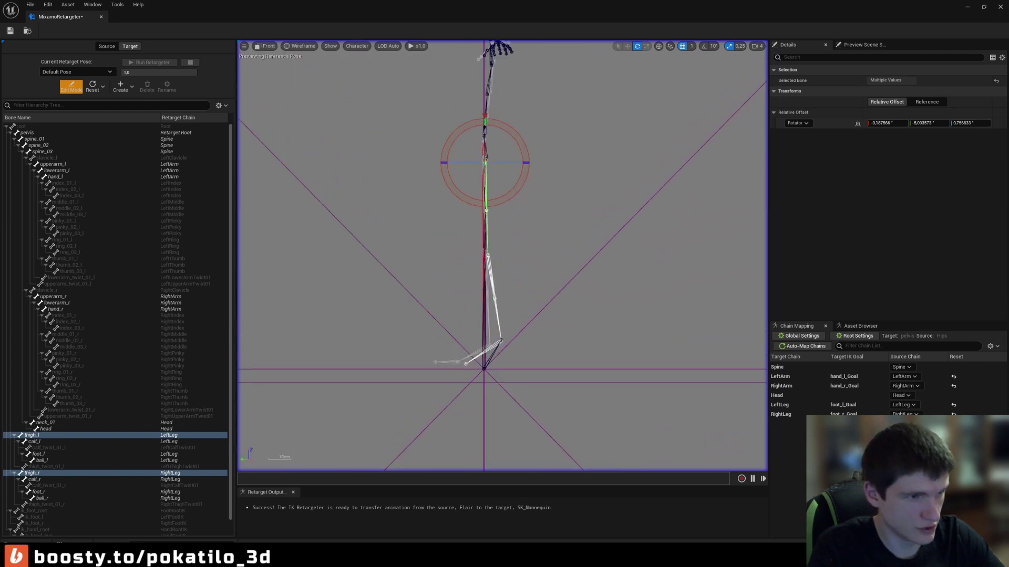
scroll(507, 303, up, 2)
scroll(507, 302, up, 2)
click(491, 315)
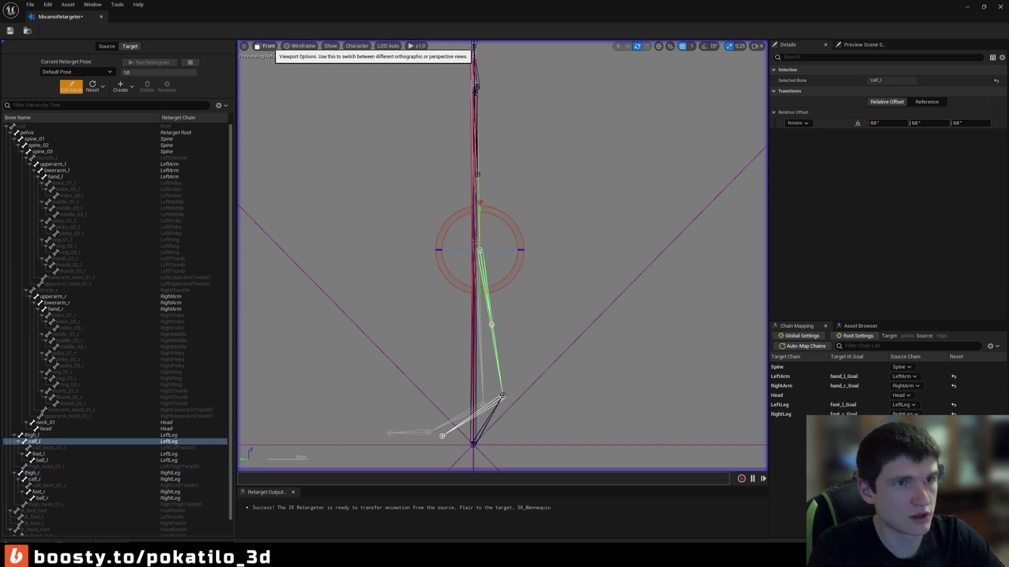
click(267, 47)
click(276, 58)
key(f)
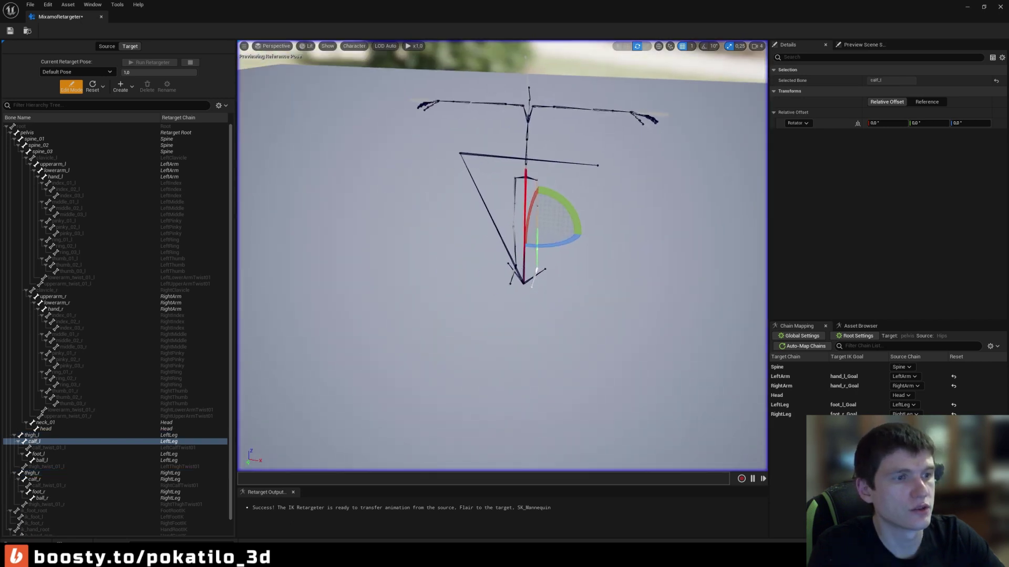
ctrl+click(34, 480)
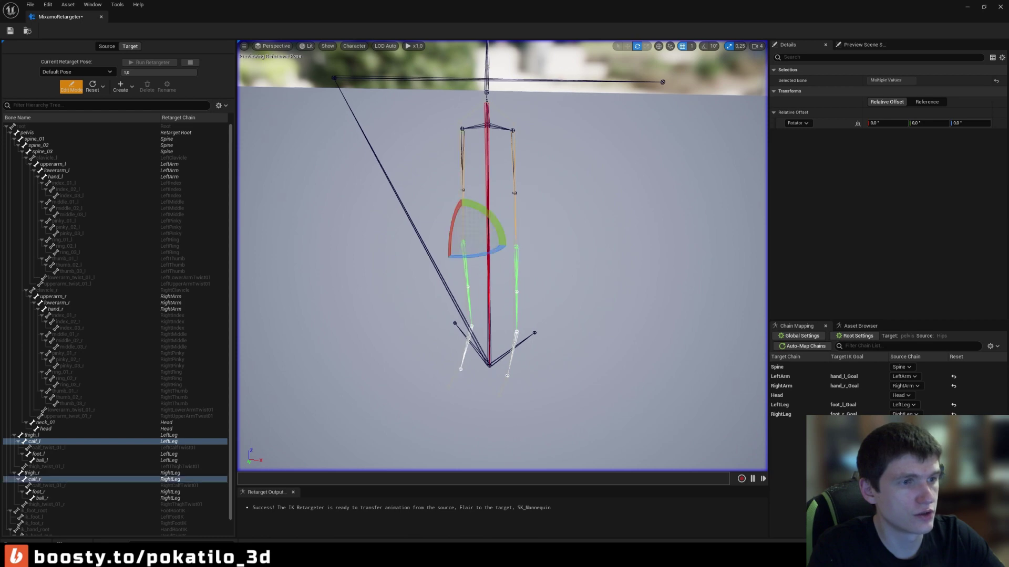
key(f)
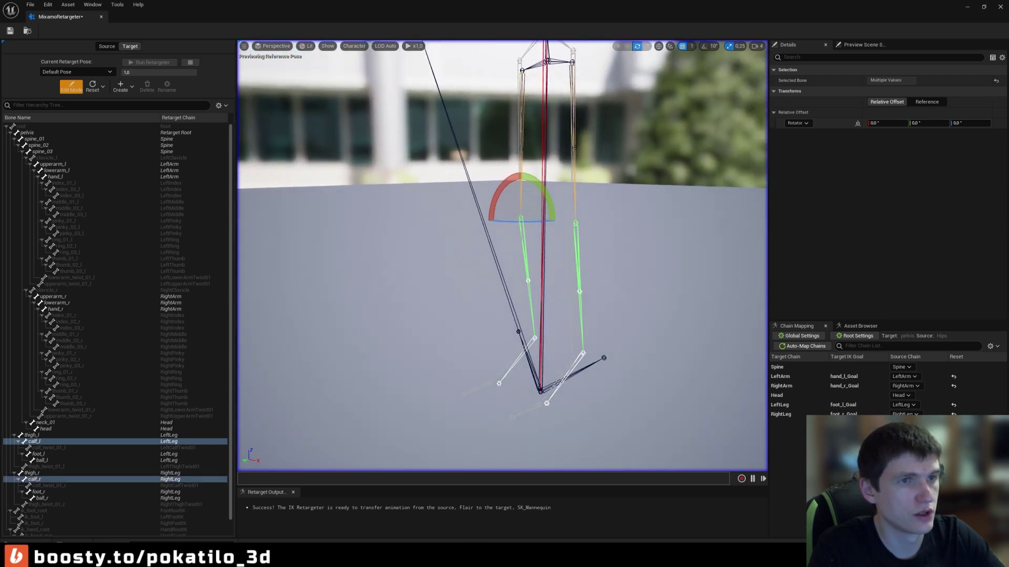
Check the calves from the Front view, then go back to perspective.
click(273, 46)
click(282, 108)
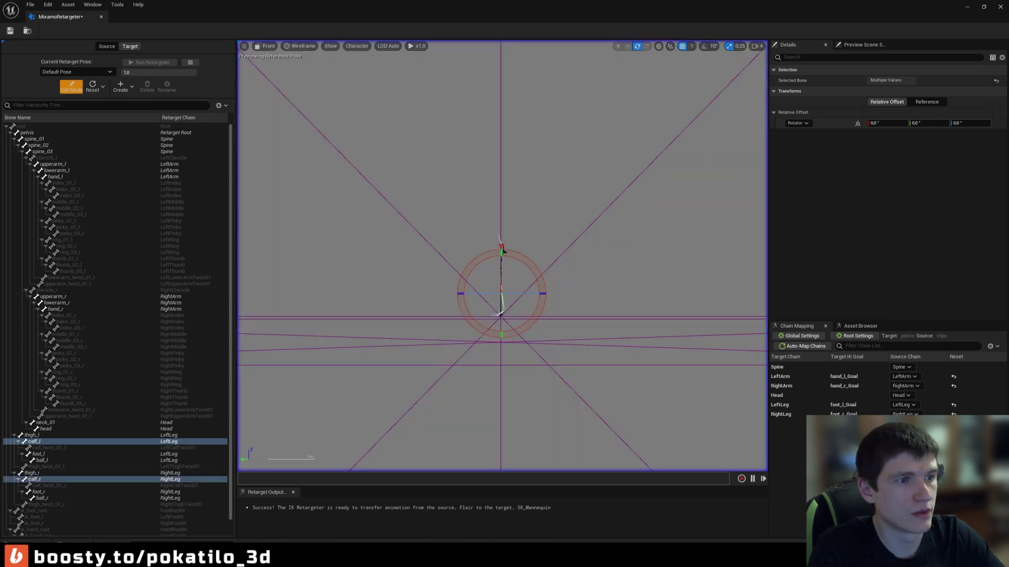
scroll(503, 252, up, 6)
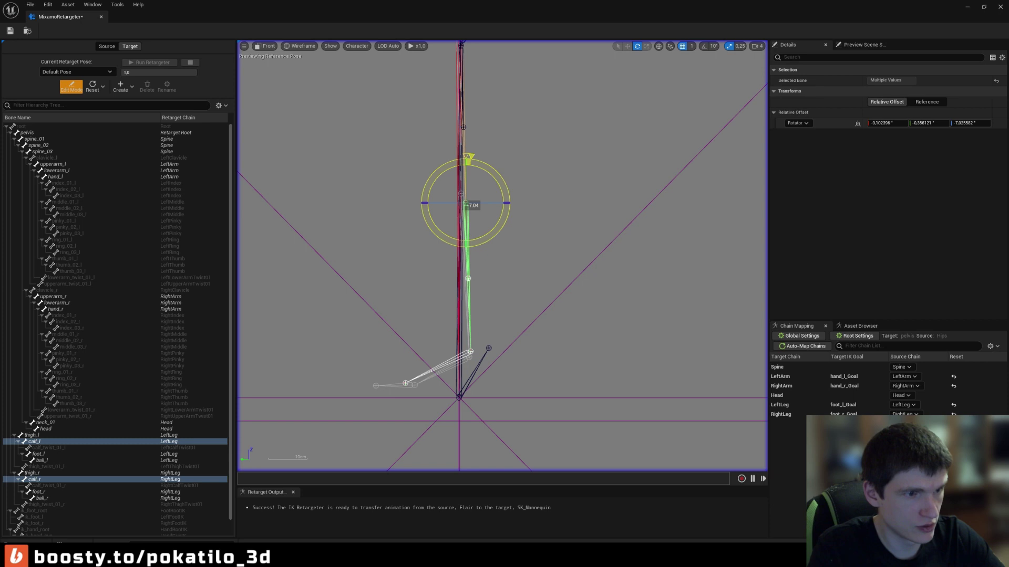
click(266, 46)
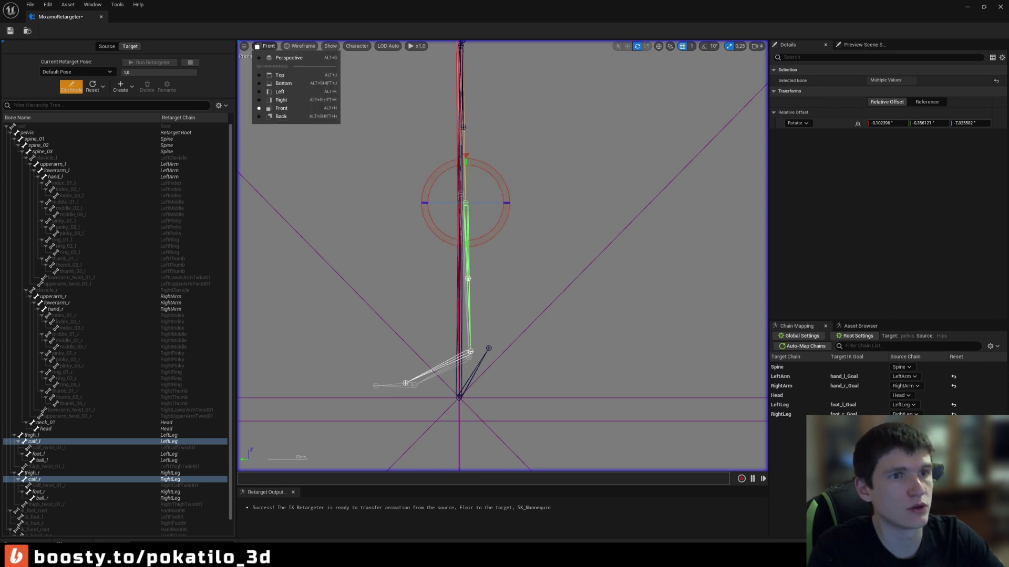
click(278, 57)
Select neck_01 and tilt it forward about 8,24° toward Flair's head.
mouse_move(502, 253)
right_down()
mouse_move(473, 283)
mouse_move(479, 336)
right_up()
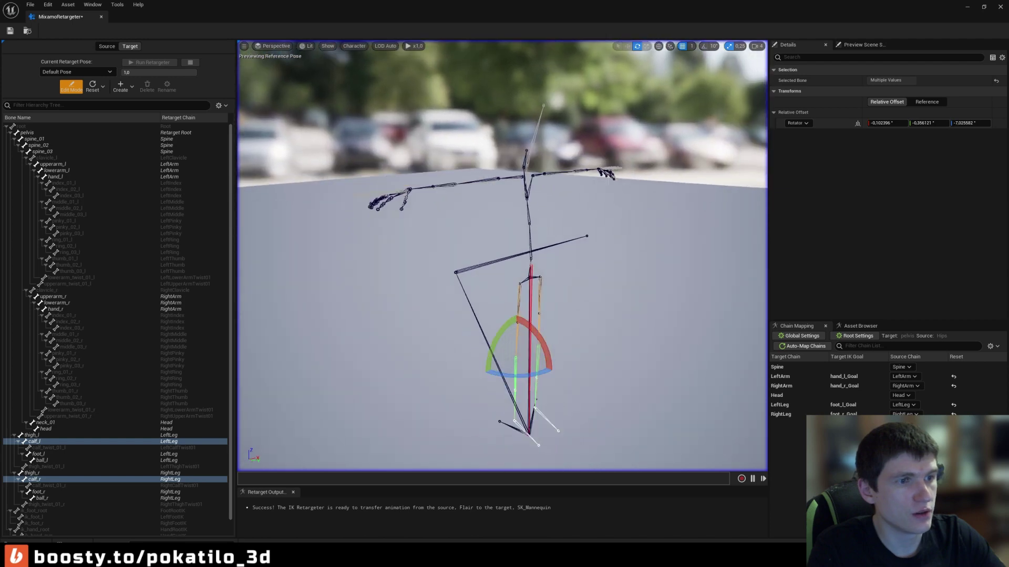
right_drag(502, 258, 502, 258)
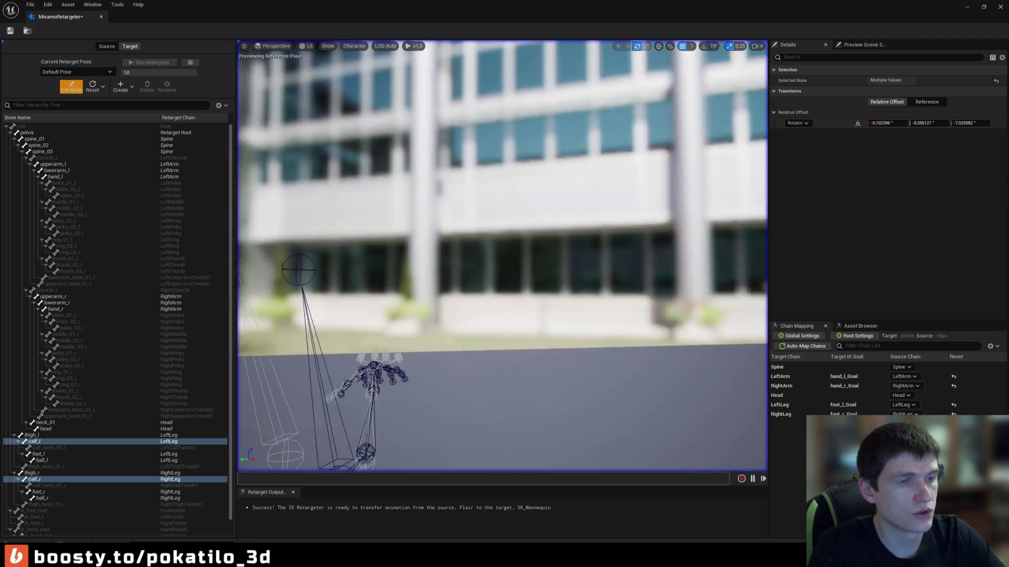
click(471, 268)
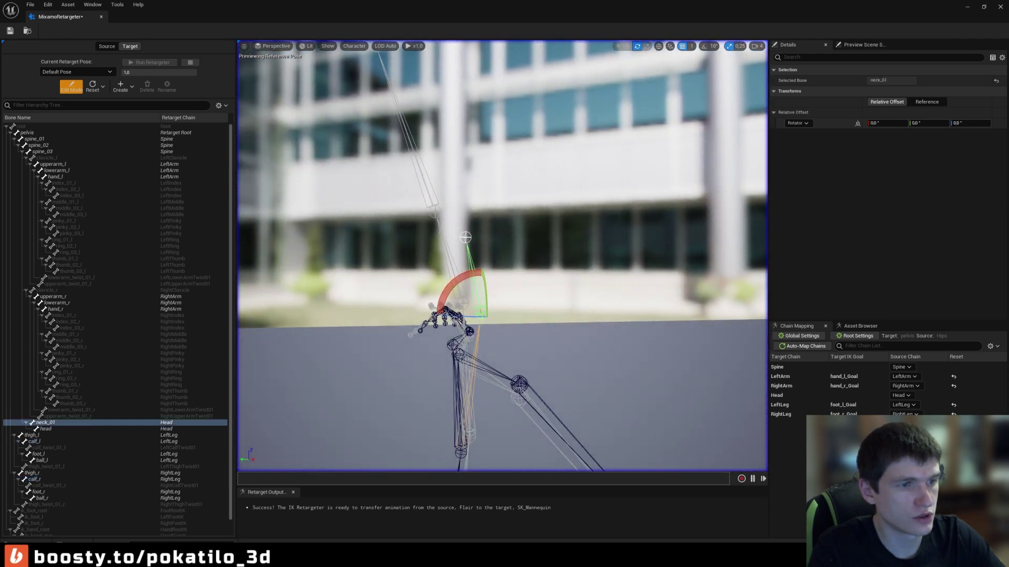
right_drag(502, 258, 502, 257)
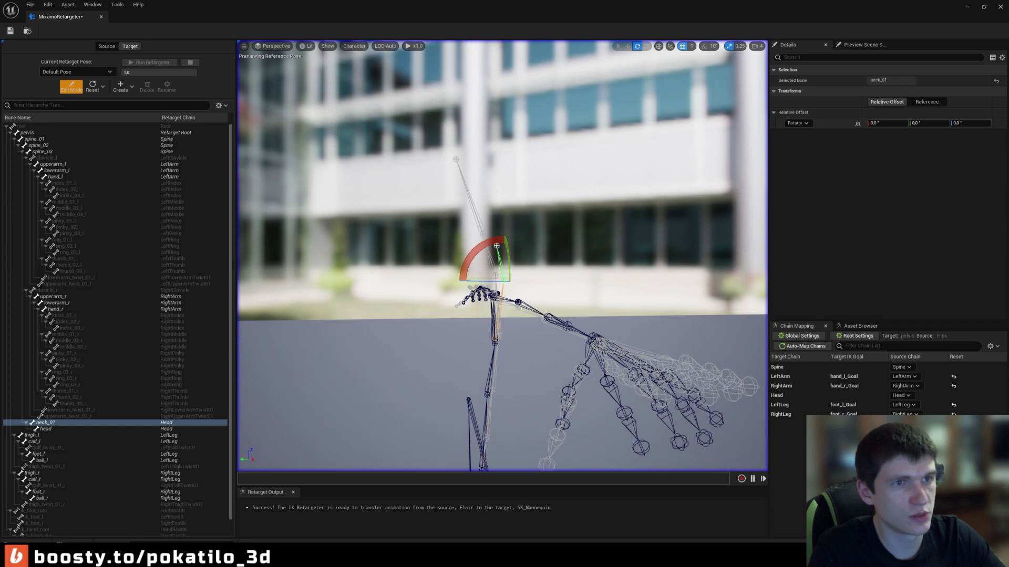
drag(483, 257, 483, 258)
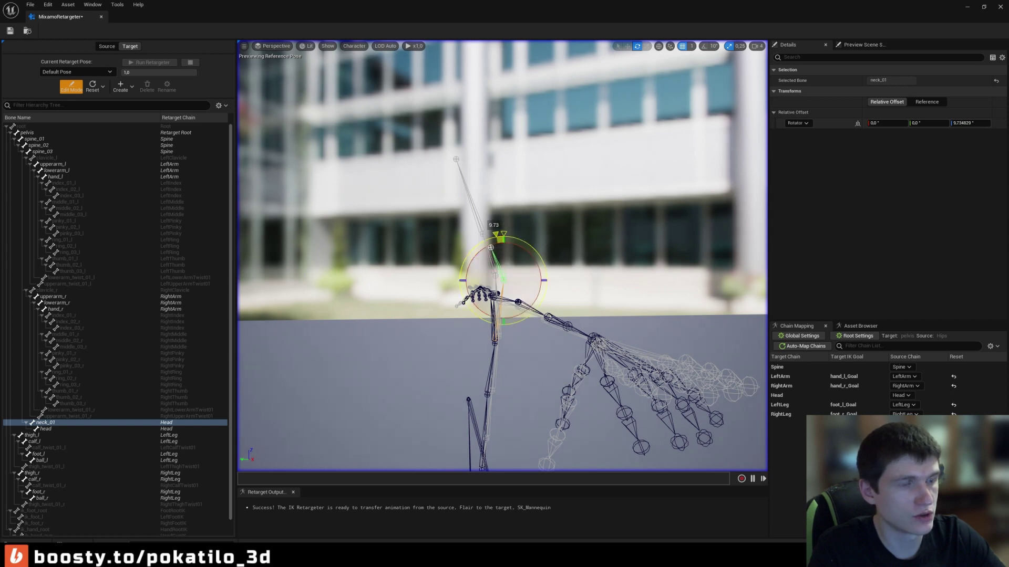
right_drag(494, 262, 494, 262)
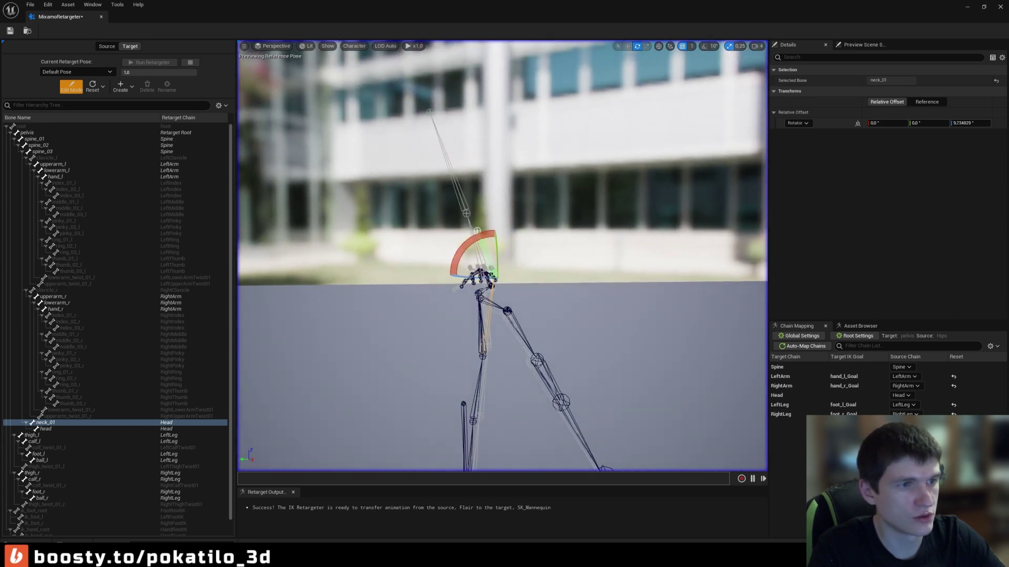
drag(494, 231, 495, 232)
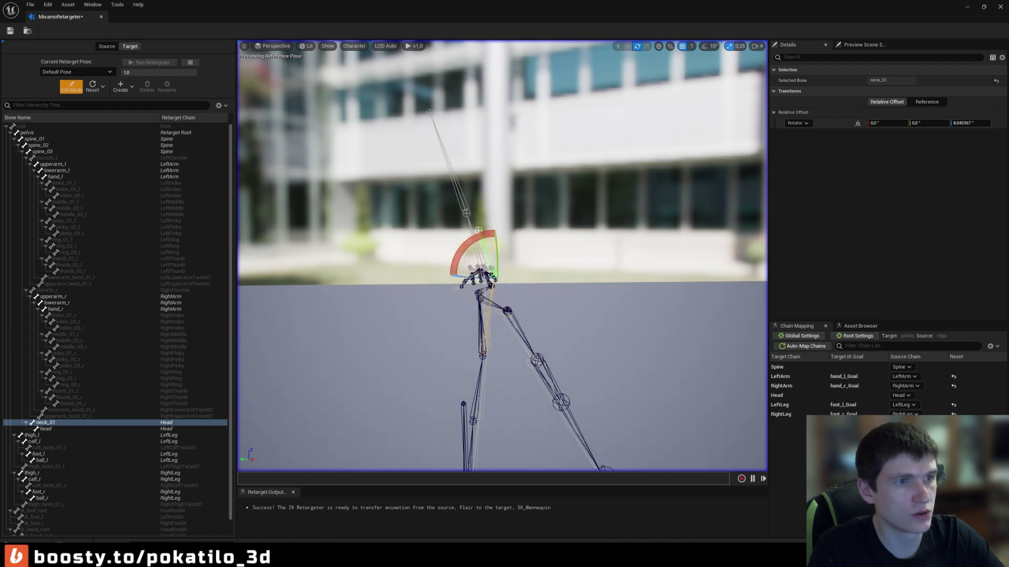
right_drag(494, 263, 494, 263)
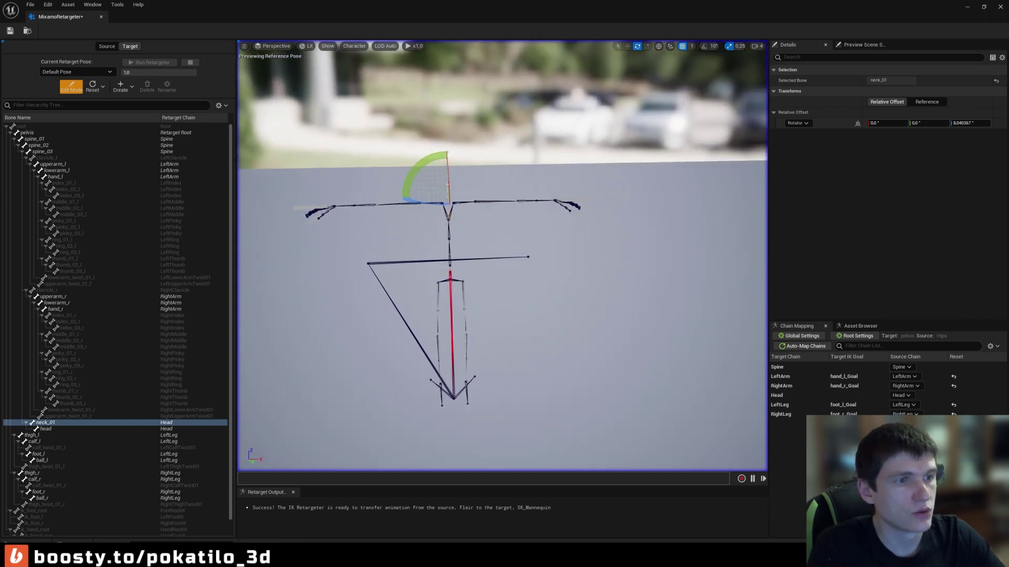
Turn on the mannequin's Mesh and Morph Targets display, then exit retarget pose Edit Mode.
click(307, 46)
click(328, 45)
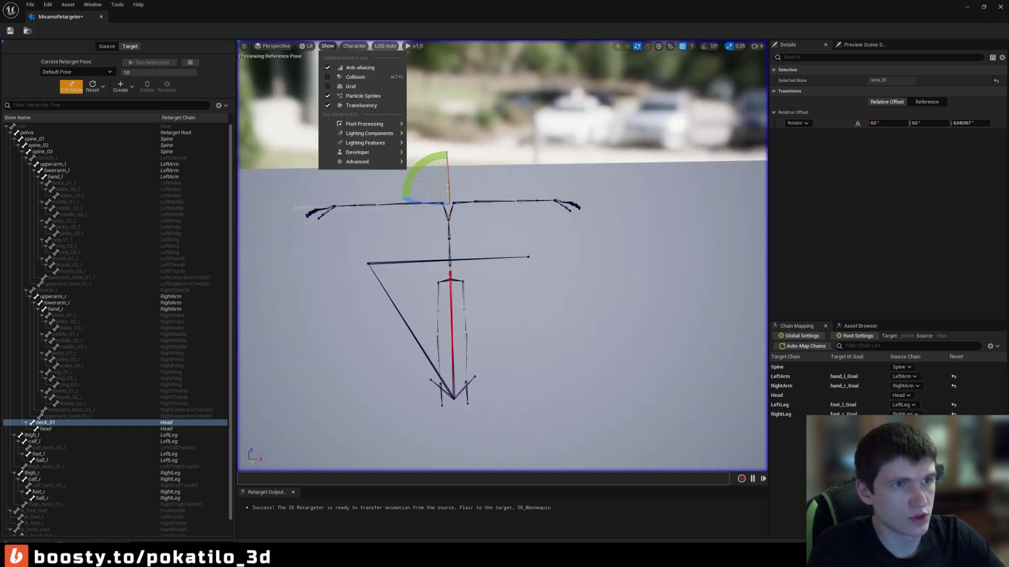
click(354, 45)
mouse_move(362, 84)
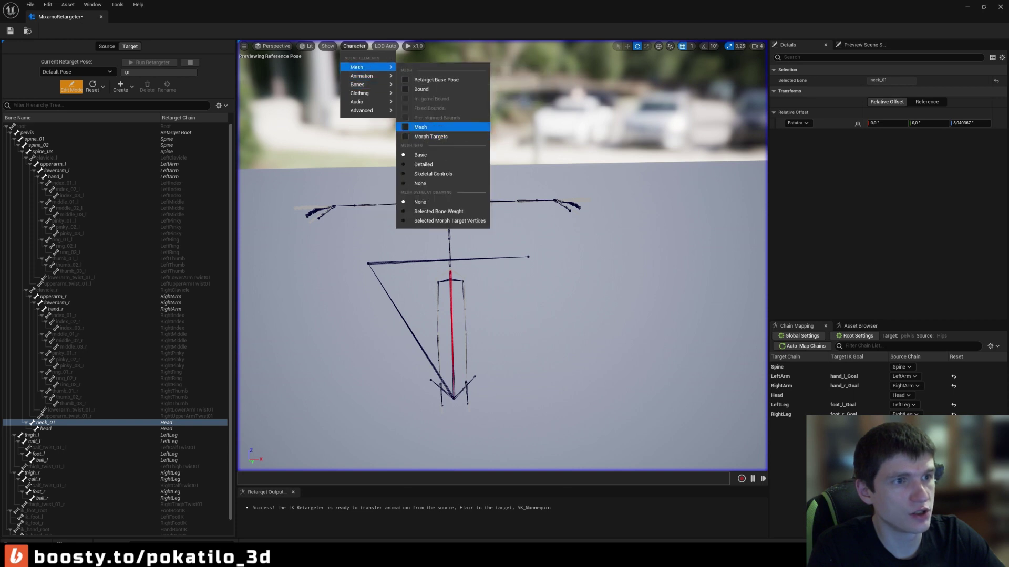
click(420, 126)
click(430, 137)
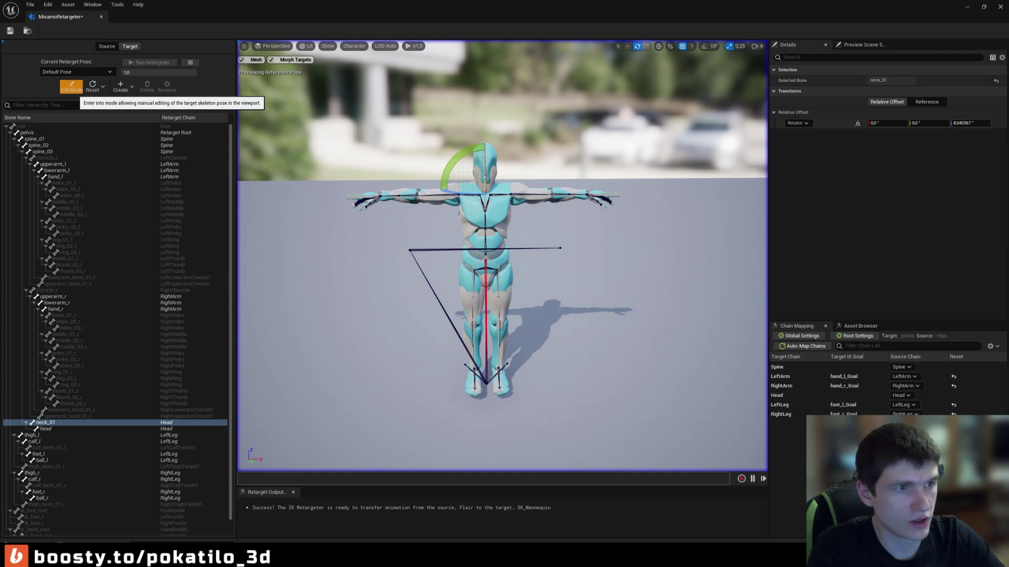
click(71, 85)
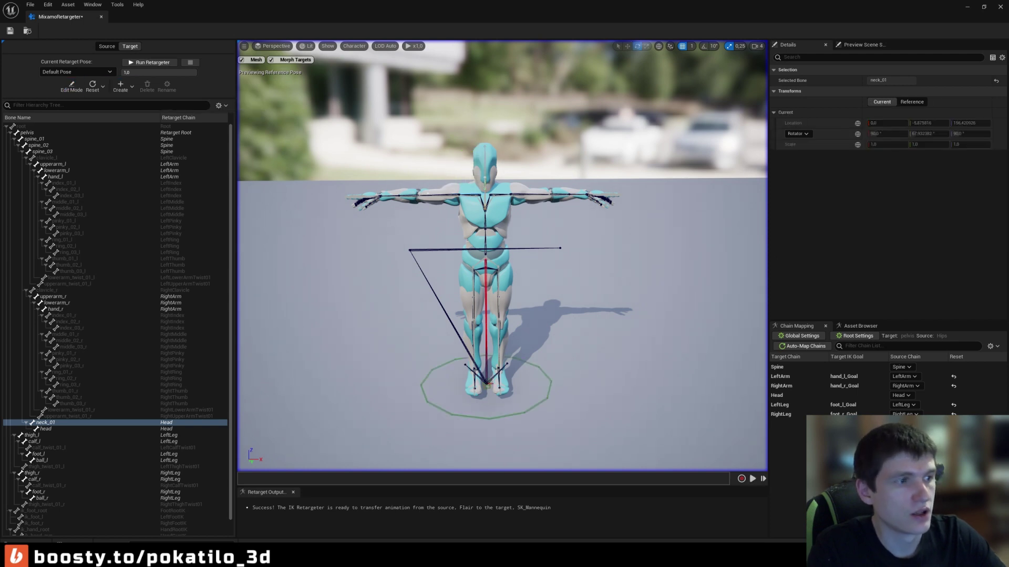
Scrub through Flair_Anim_mixamo_com on the re-posed mannequin, then select the LeftArm chain in Chain Mapping.
click(860, 326)
click(810, 373)
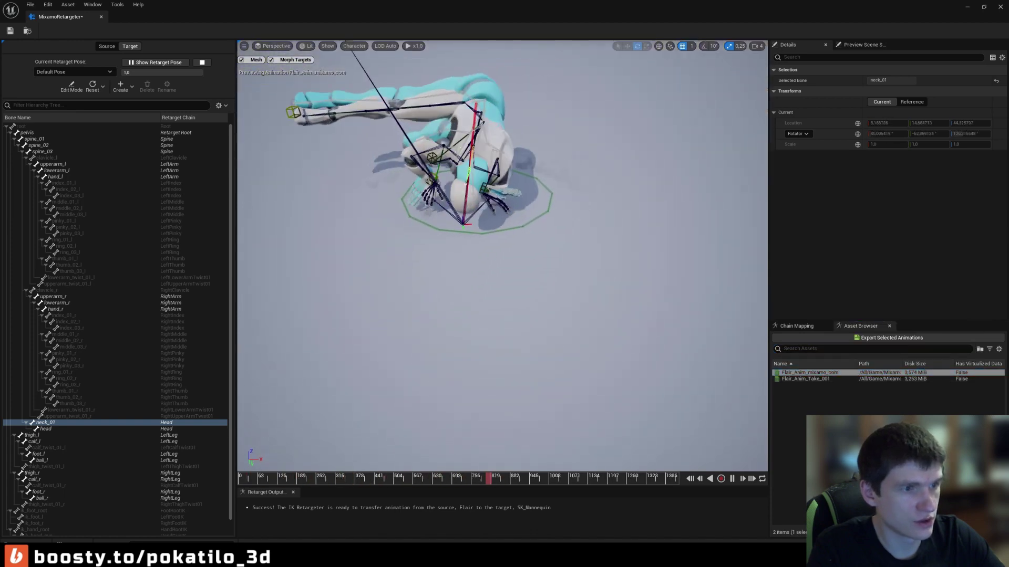
mouse_move(403, 478)
mouse_down()
mouse_move(359, 478)
mouse_move(424, 478)
mouse_up()
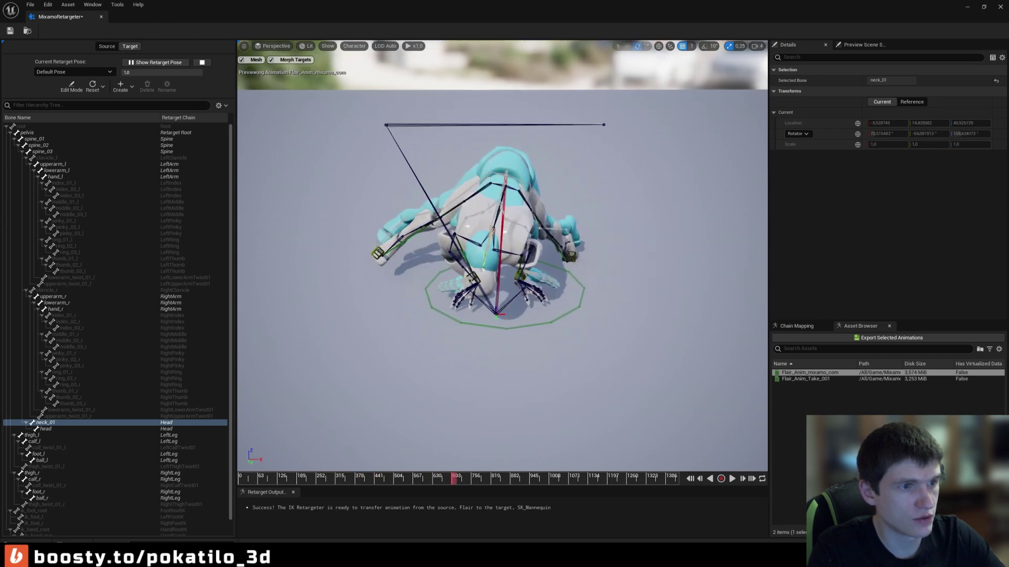
alt+drag(502, 236, 473, 220)
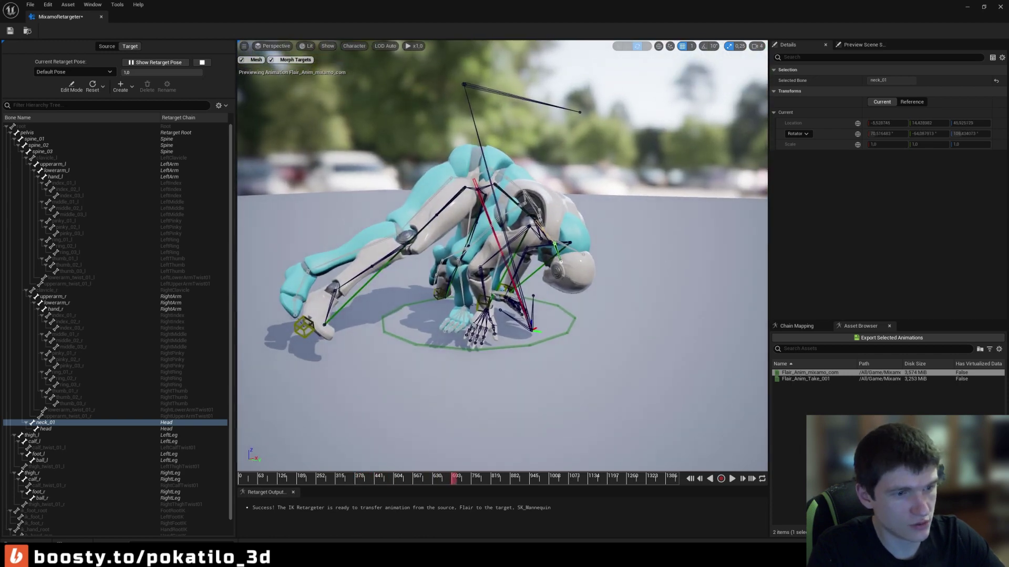
mouse_move(455, 478)
mouse_down()
mouse_move(665, 478)
mouse_move(240, 478)
mouse_move(650, 478)
mouse_up()
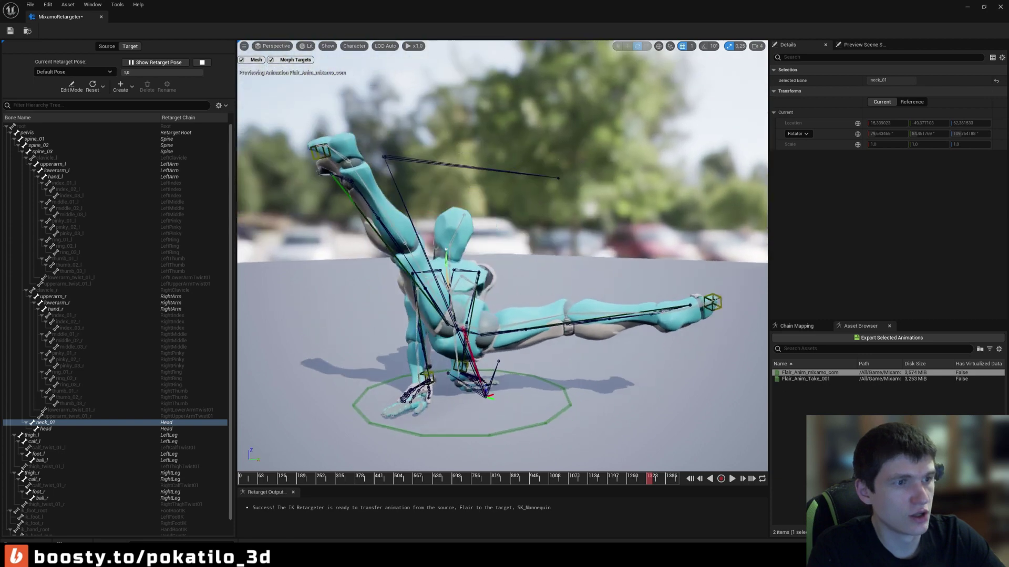
click(797, 326)
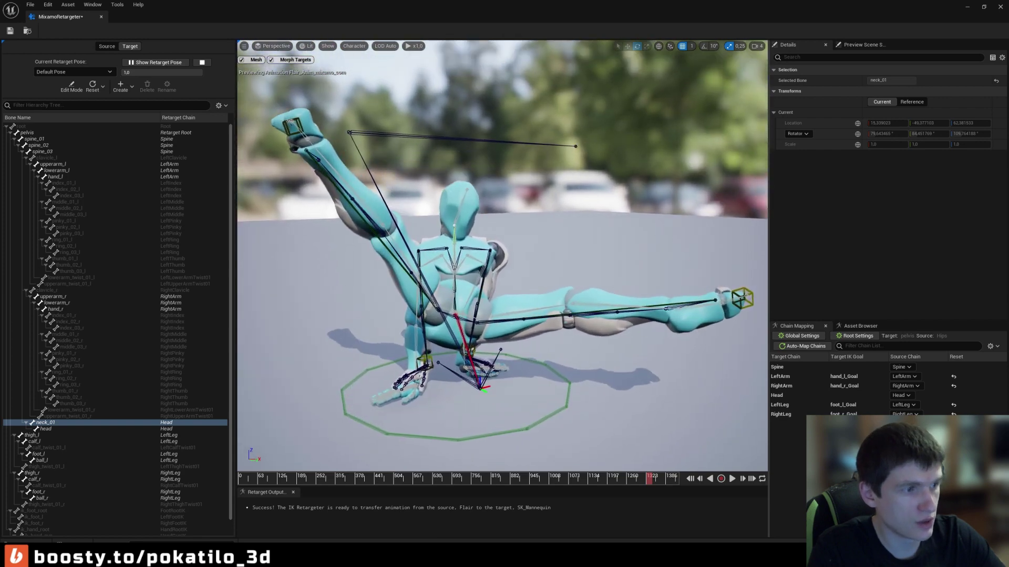
click(781, 377)
Add RightArm and a leg chain, then try FK Translation Mode None, Absolute and Globally Scaled.
ctrl+click(781, 386)
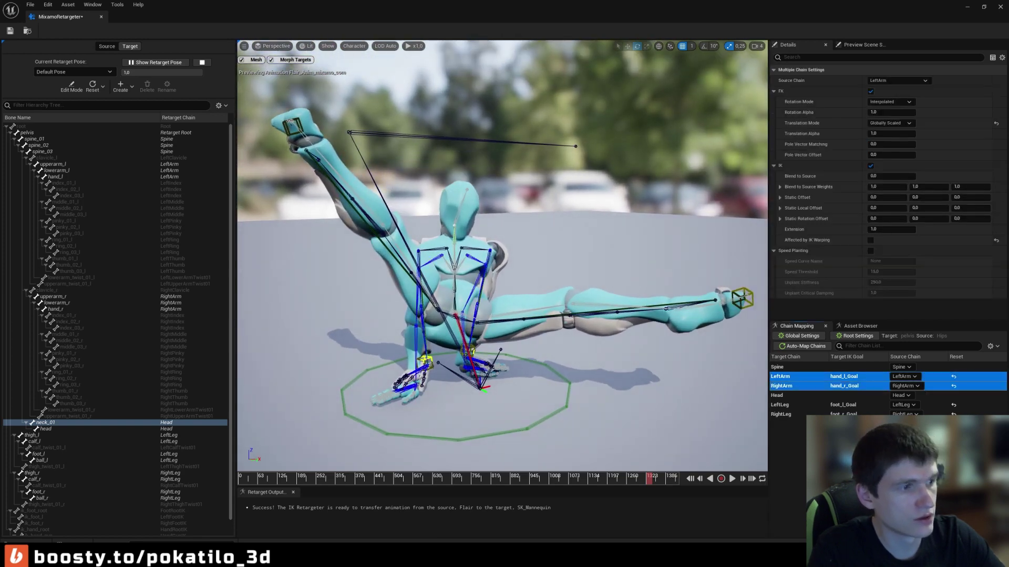
ctrl+click(781, 415)
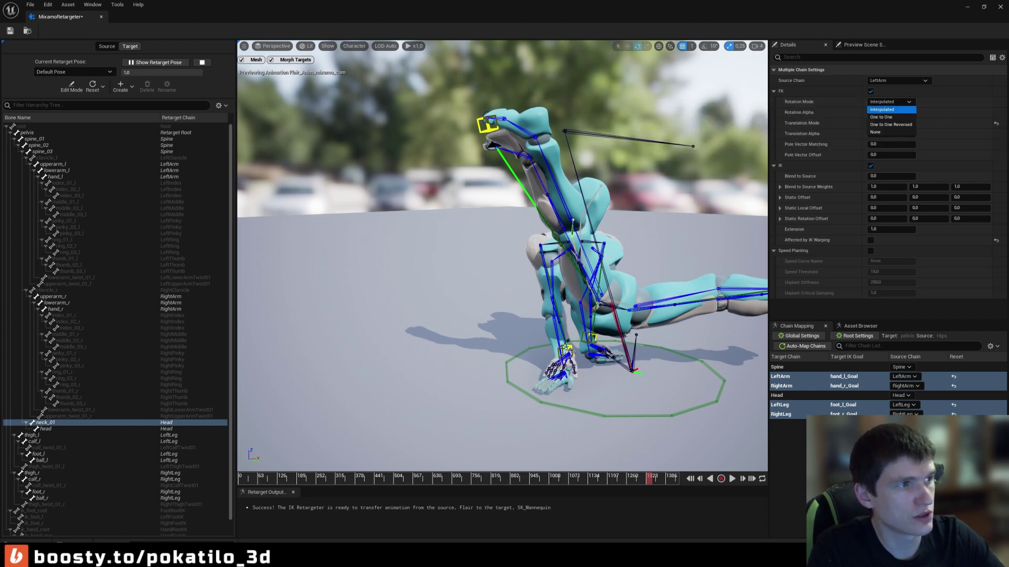
click(892, 109)
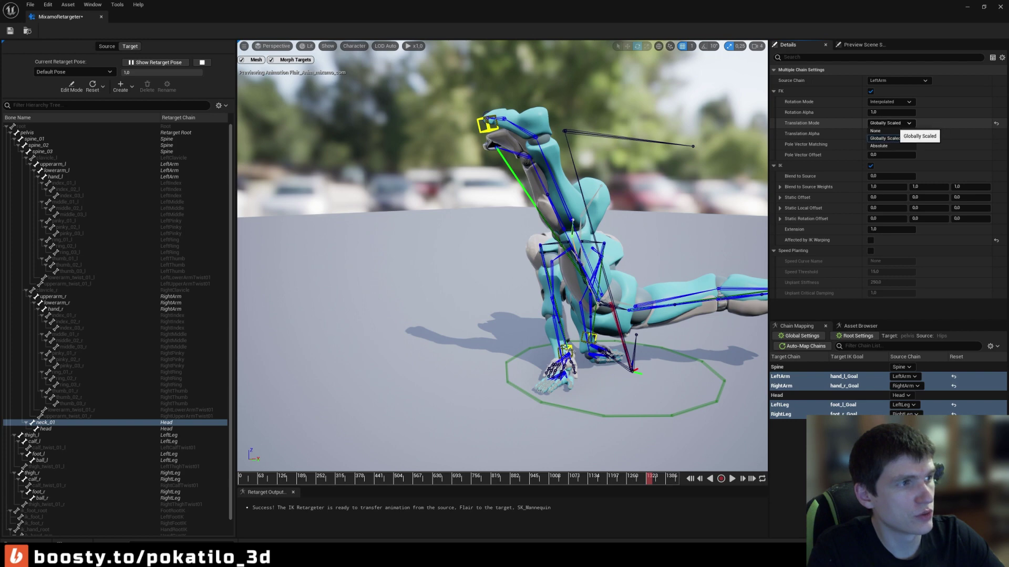
click(874, 131)
click(891, 123)
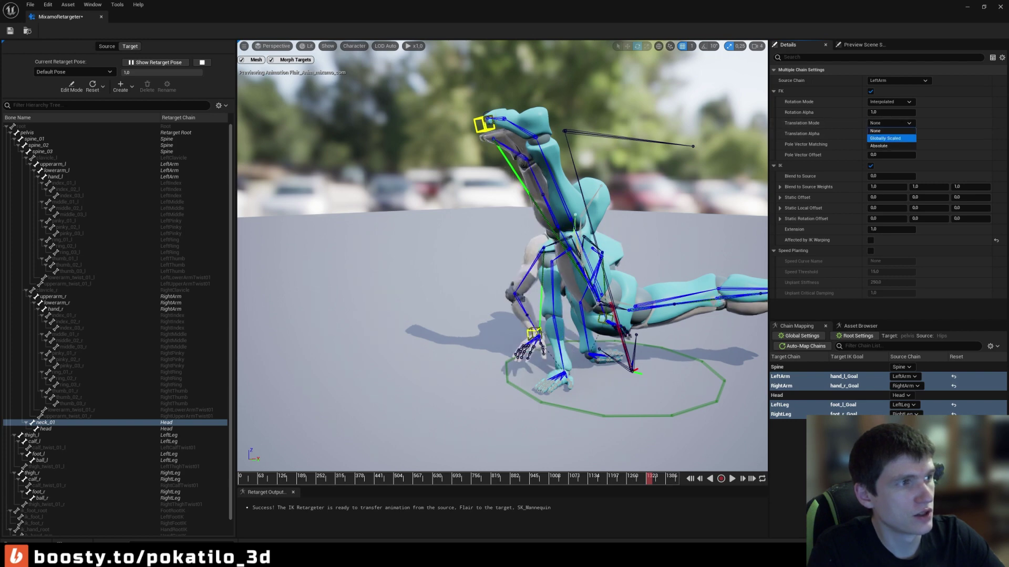
click(892, 138)
click(891, 123)
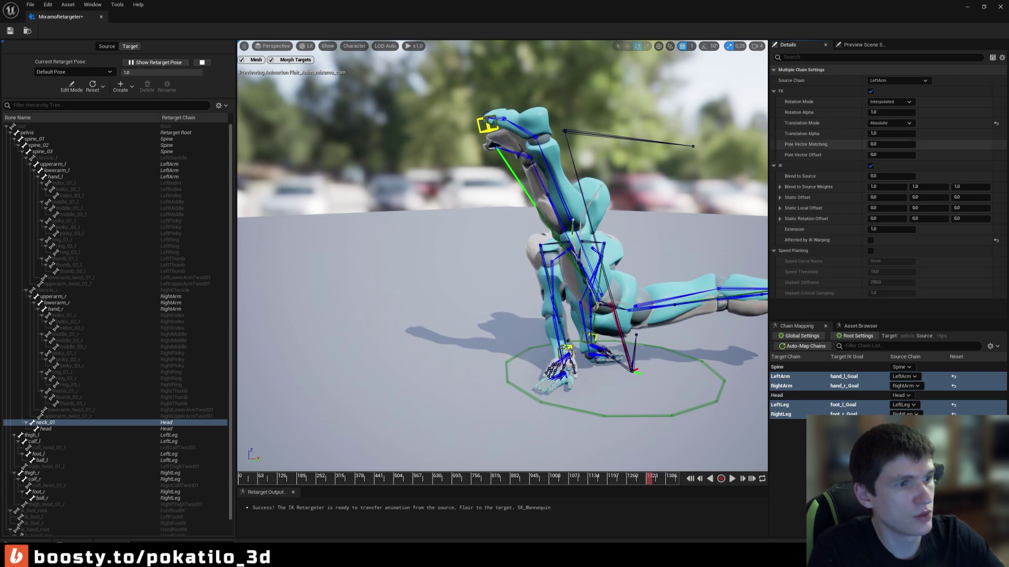
click(891, 146)
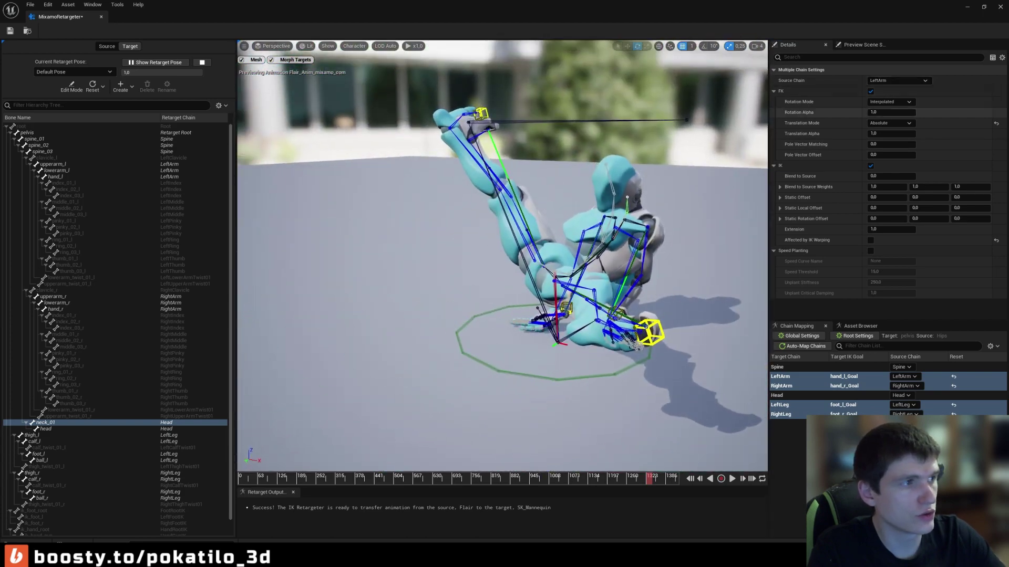
click(891, 123)
click(892, 138)
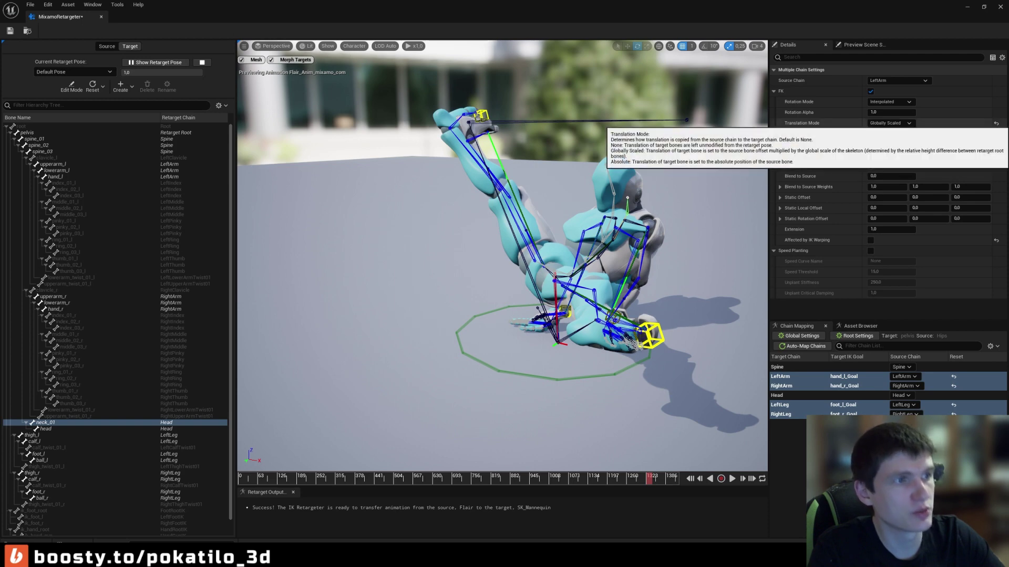
Compare None against Globally Scaled at the hand IK goal, keeping Globally Scaled.
drag(504, 262, 438, 378)
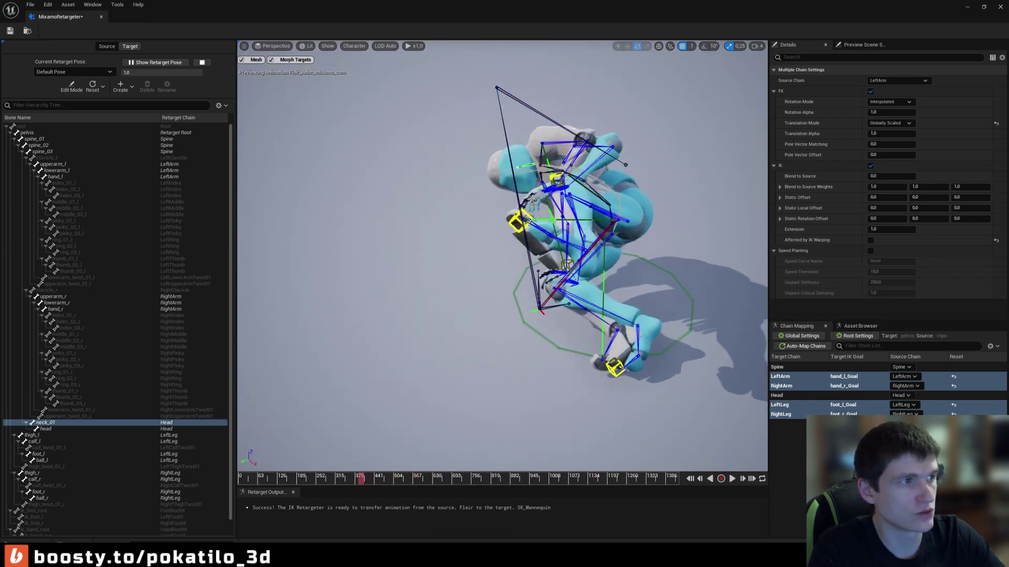
key(Escape)
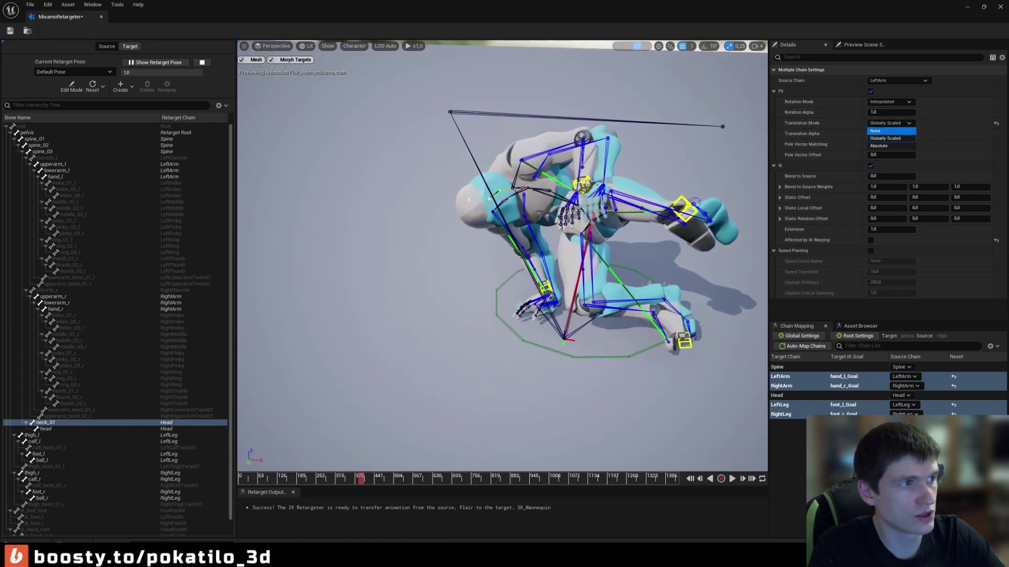
click(888, 131)
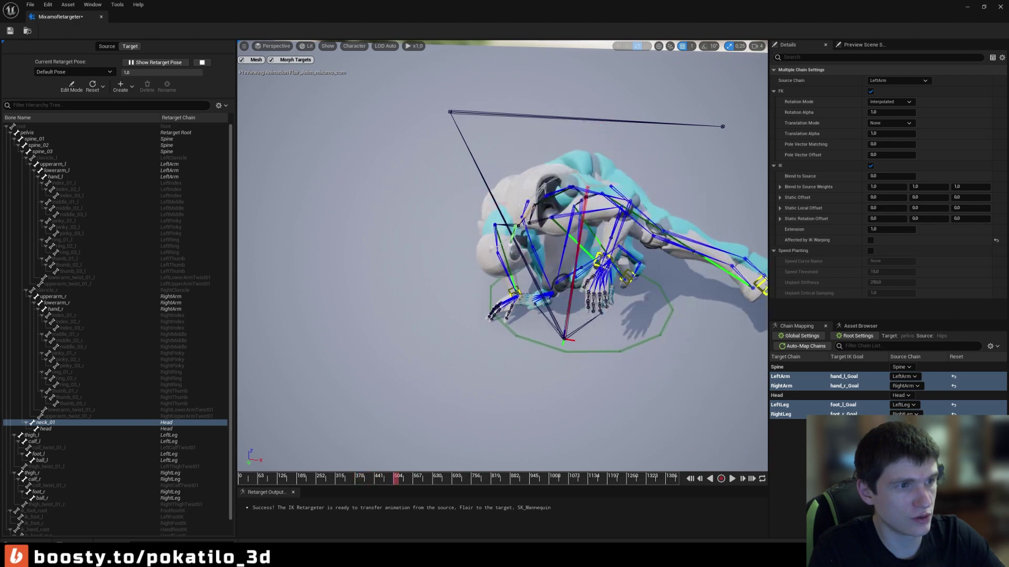
key(f)
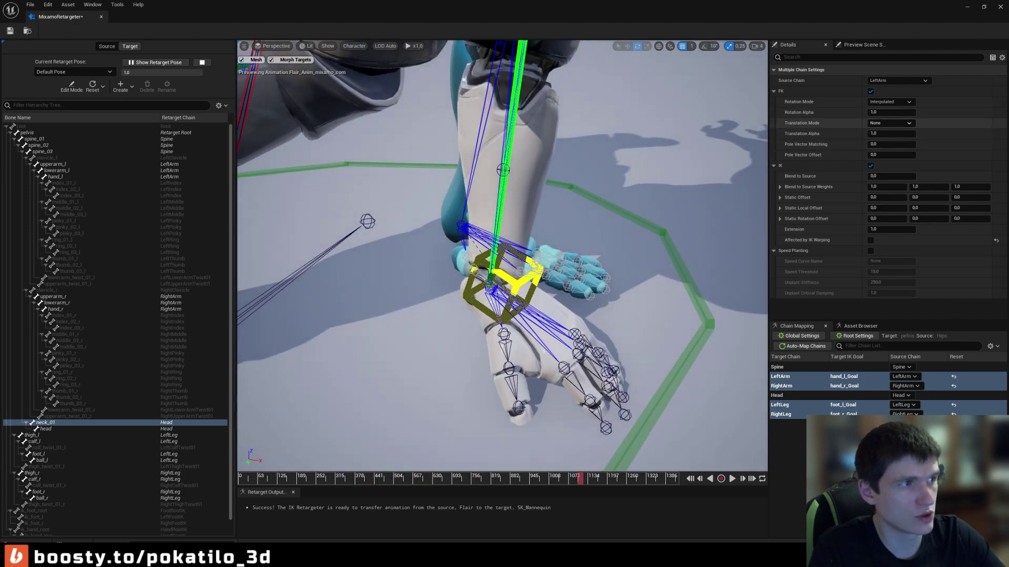
click(891, 123)
click(888, 140)
scroll(502, 257, down, 10)
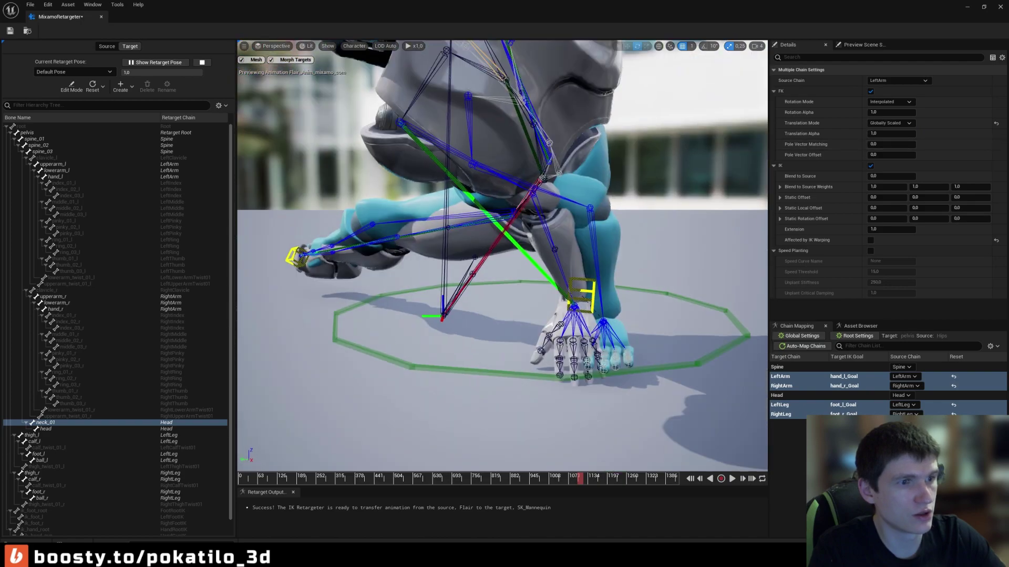
scroll(502, 258, down, 5)
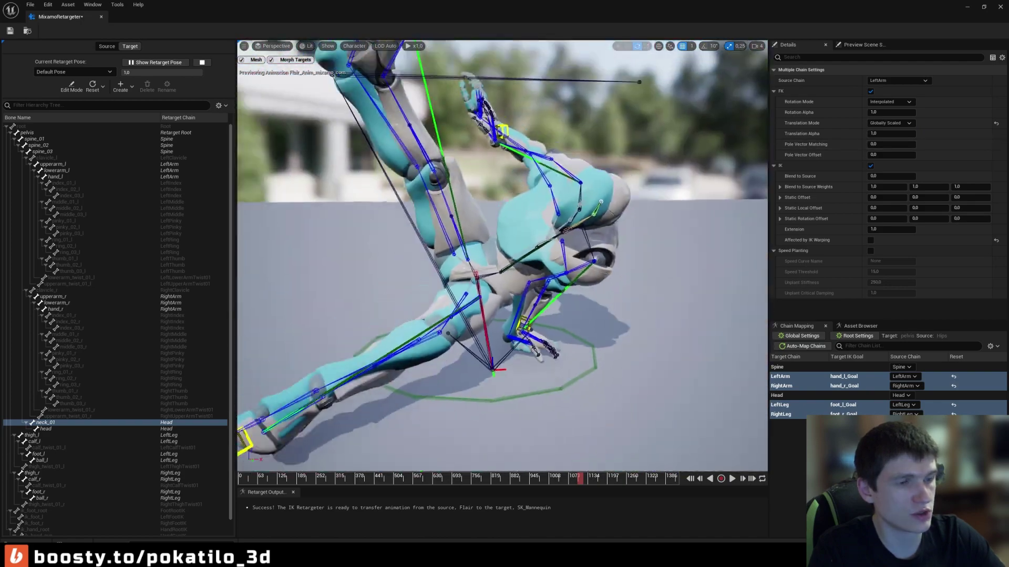
Rewind the preview animation to the start and bring up the Asset Browser animation list.
drag(663, 479, 240, 478)
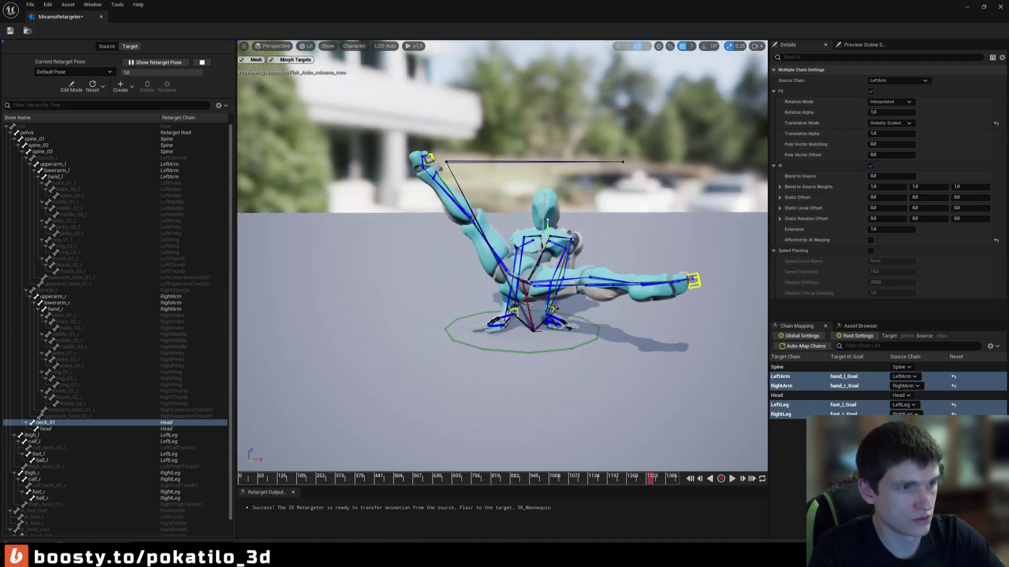
right_drag(501, 258, 531, 252)
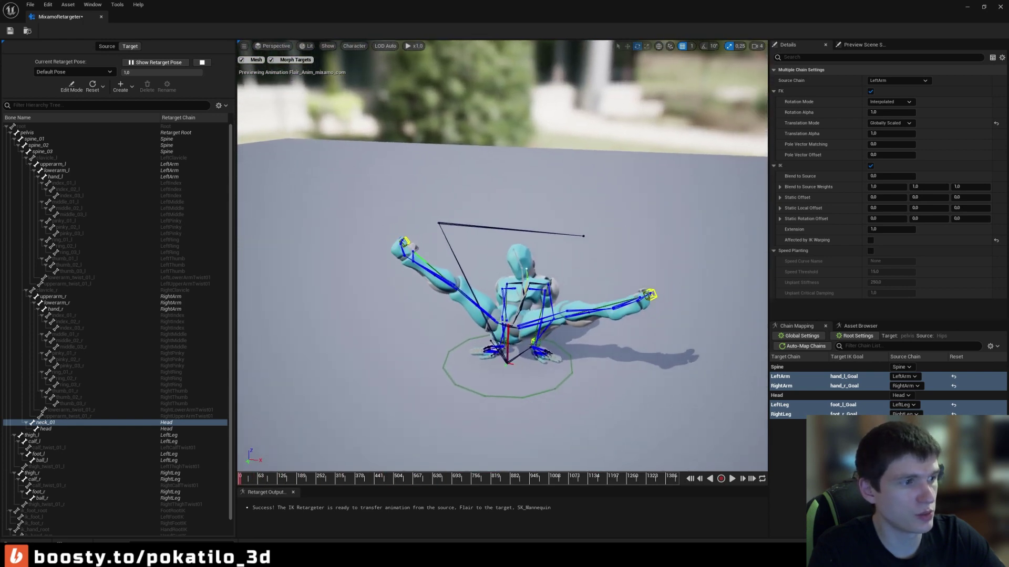
click(858, 326)
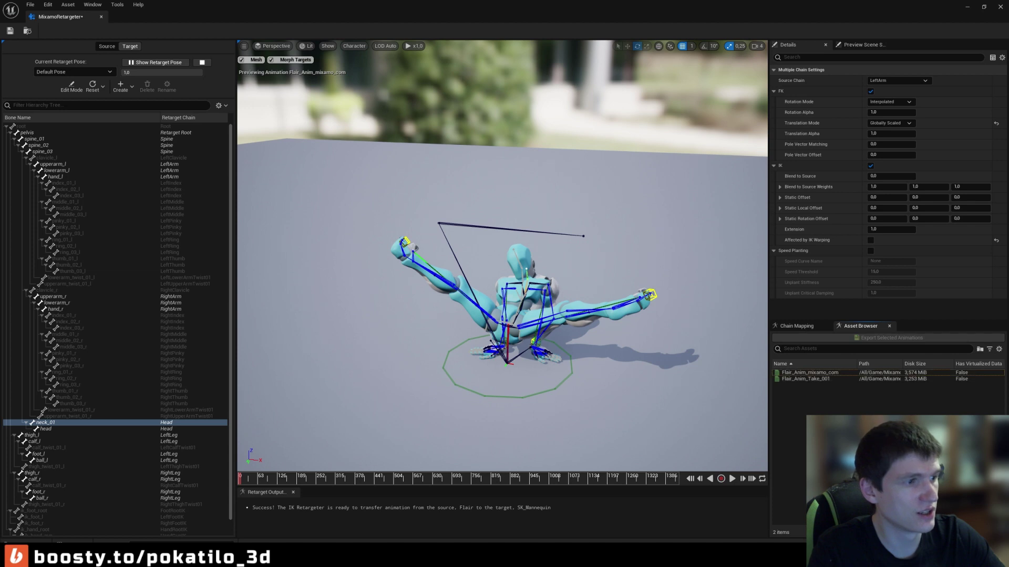
Widen the side panels and turn on Show Retarget Pose to preview the reference pose.
right_click(814, 374)
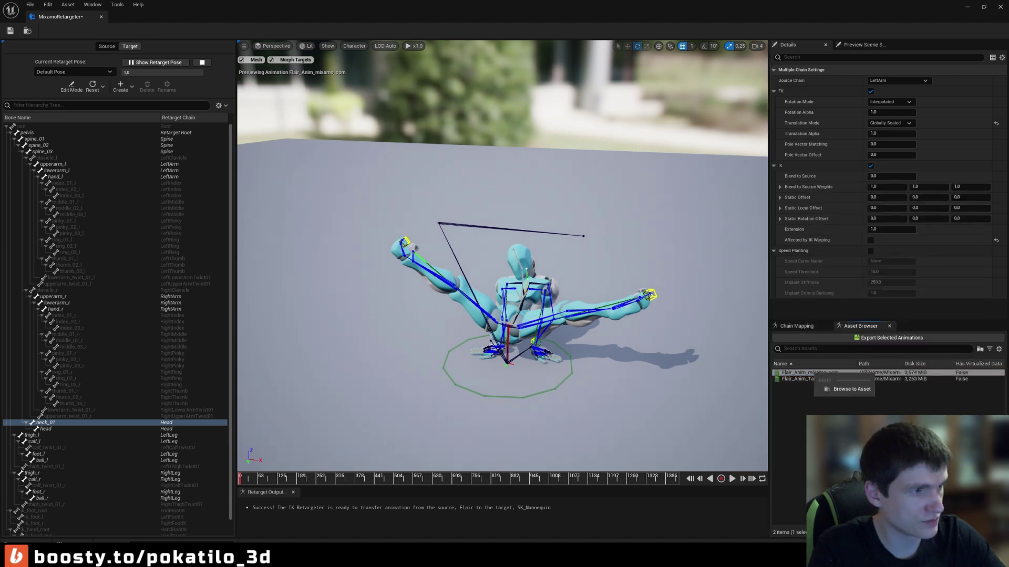
drag(769, 236, 718, 236)
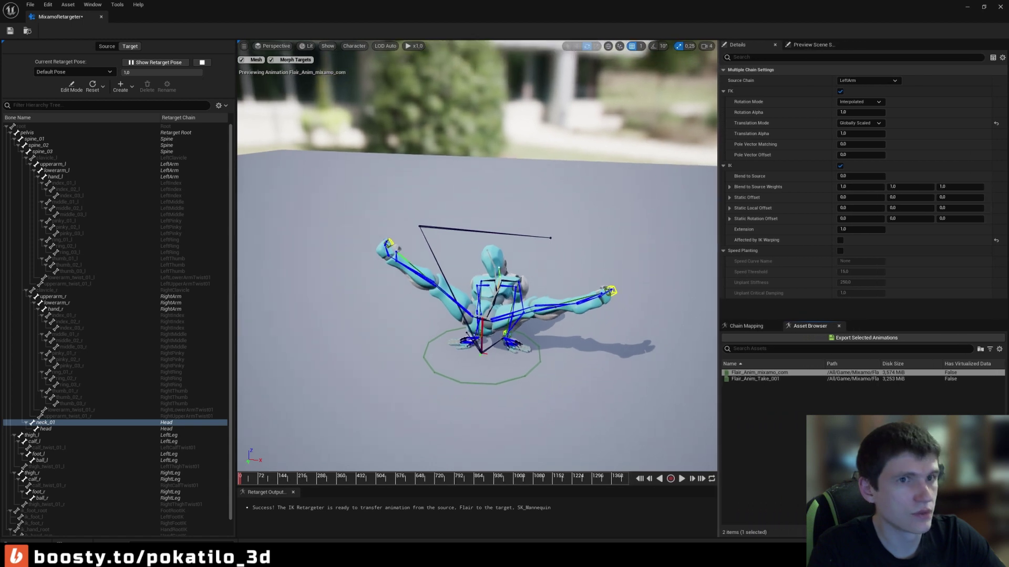
click(157, 63)
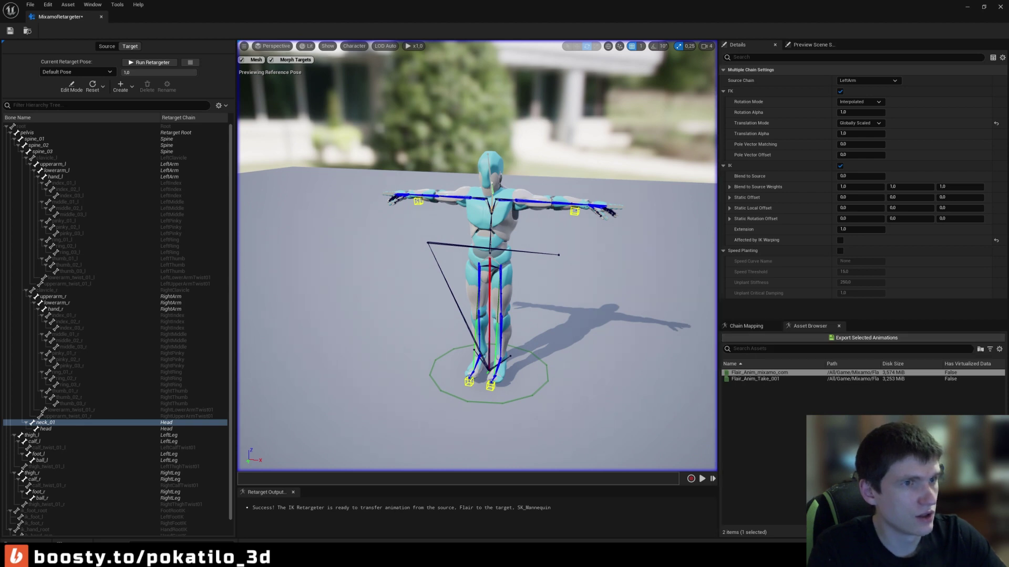
click(746, 326)
click(809, 326)
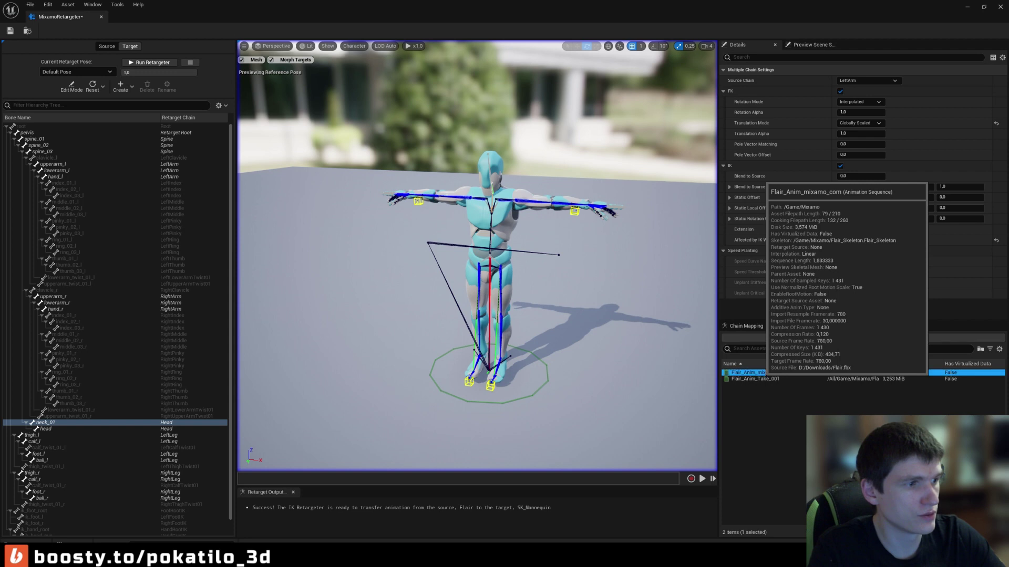
Export the retargeted Flair_Anim_mixamo_com animation into the Mixamo folder.
right_click(761, 374)
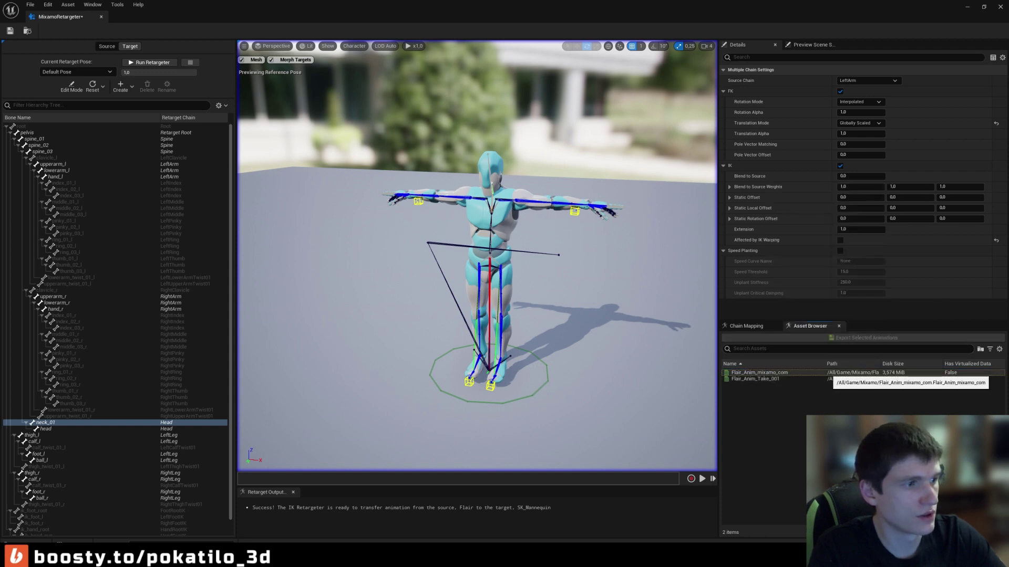
click(840, 372)
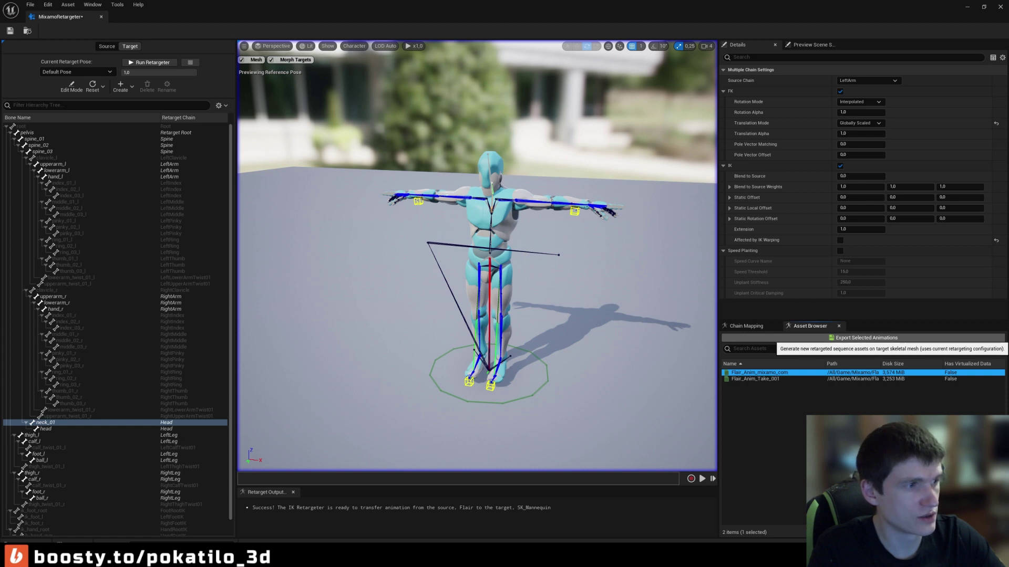
click(841, 337)
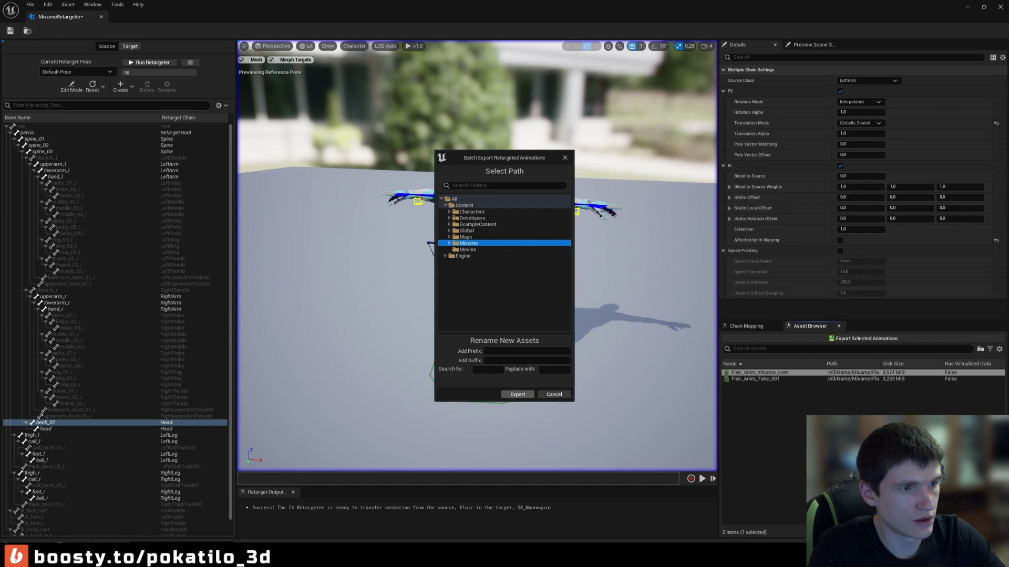
key(Return)
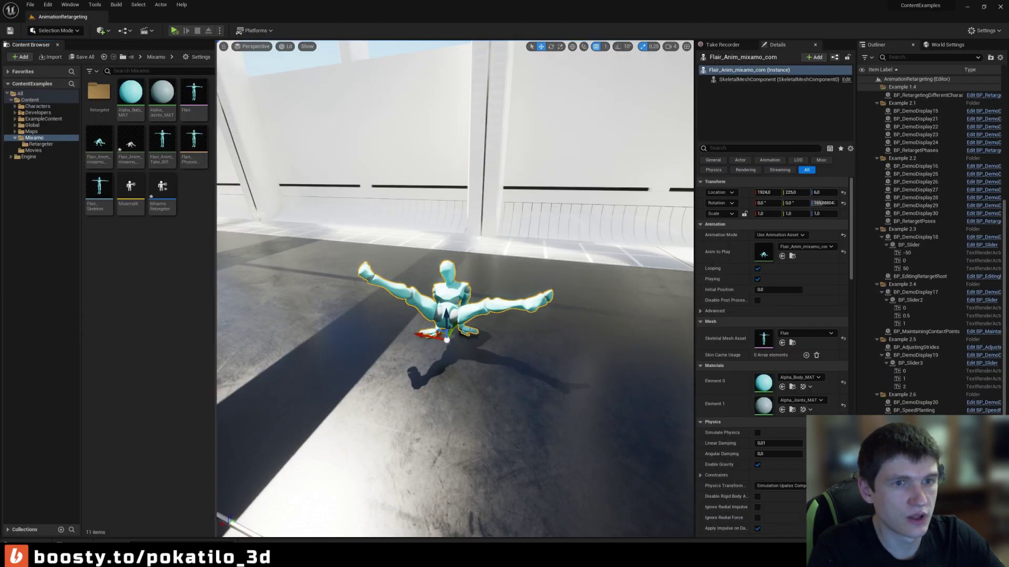
Preview the exported Flair_Anim_mixamo_com1 animation, then return to the top-level Content folder.
double_click(131, 140)
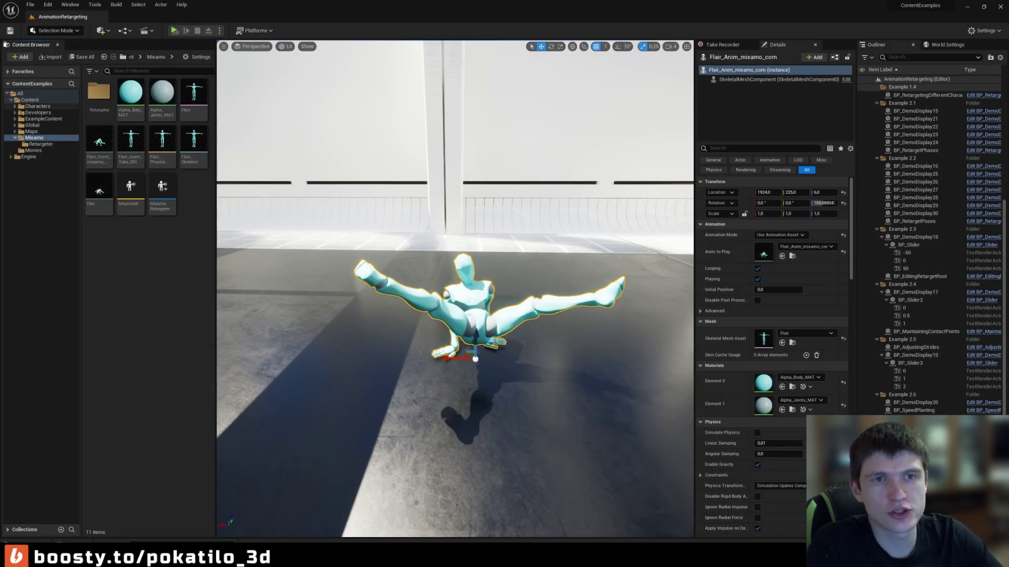
click(30, 100)
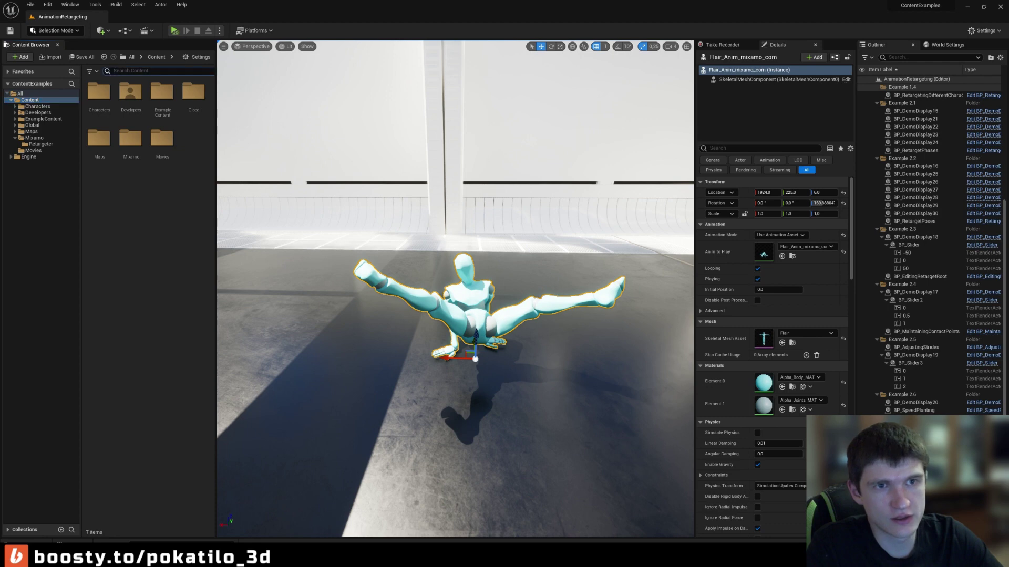
Search the Content Browser for 'ik retarg' and open the RTG_UE4Manny_UE5Manny retargeter.
text(Aik re)
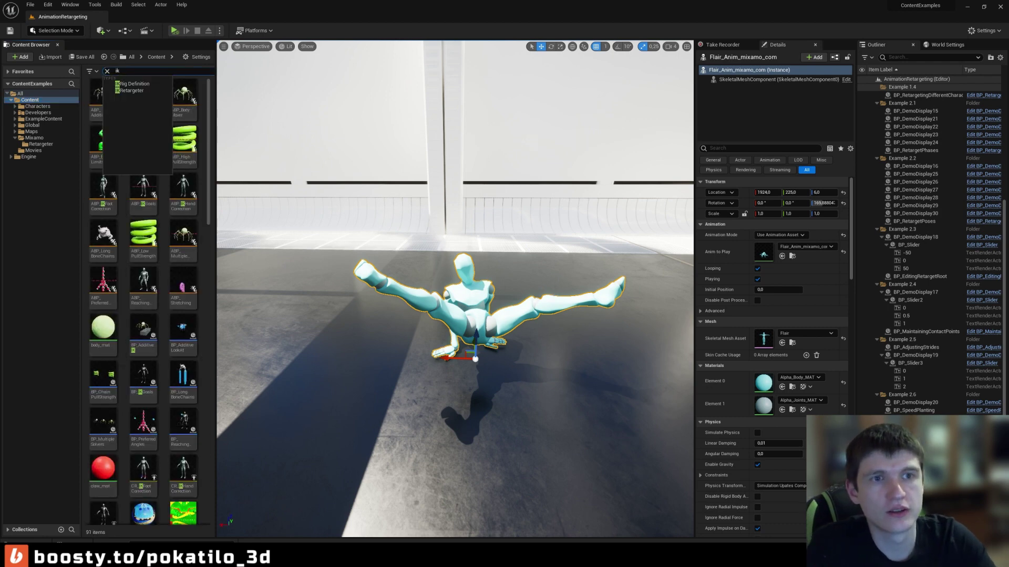
text(targ)
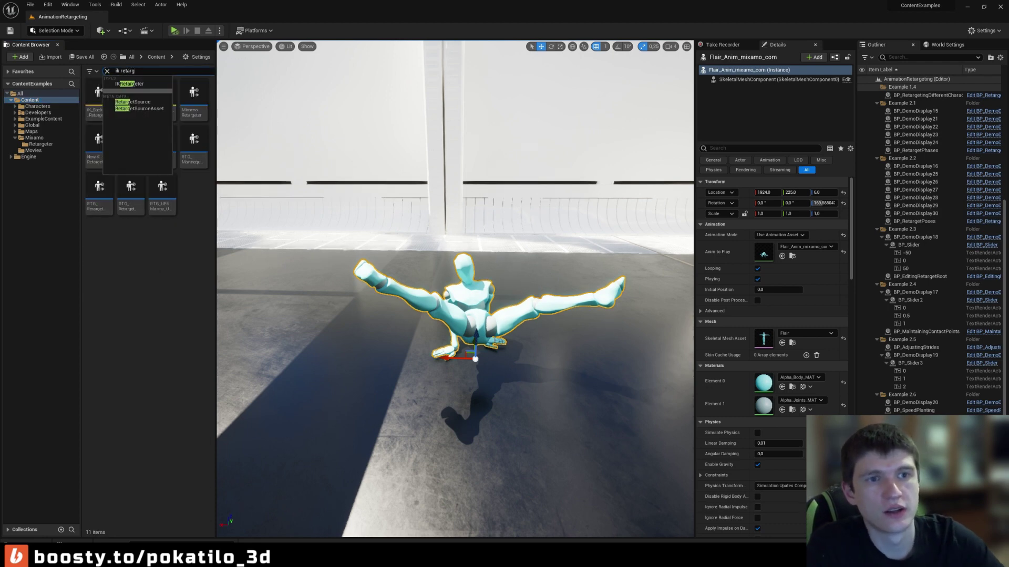
key(Escape)
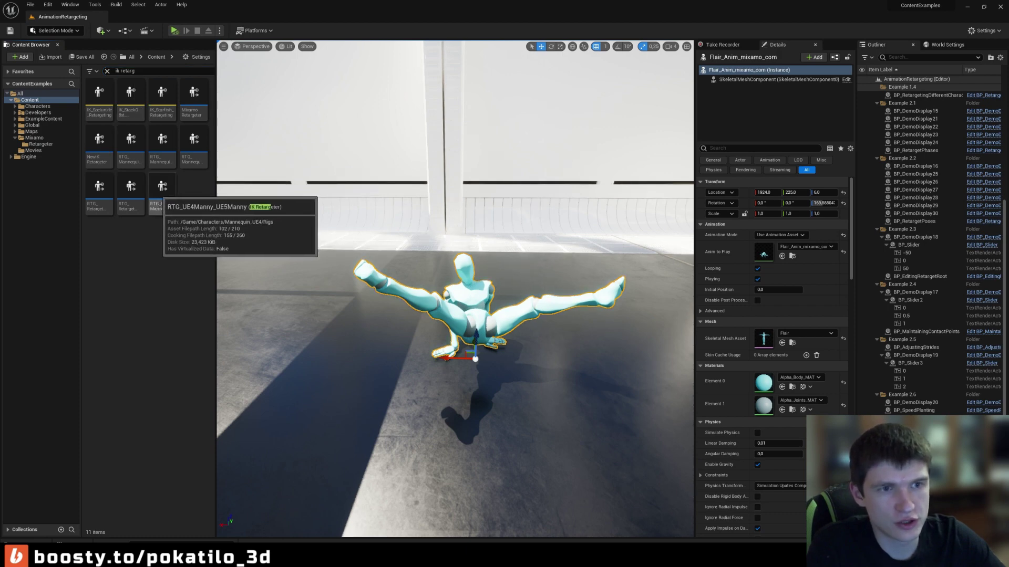
double_click(159, 194)
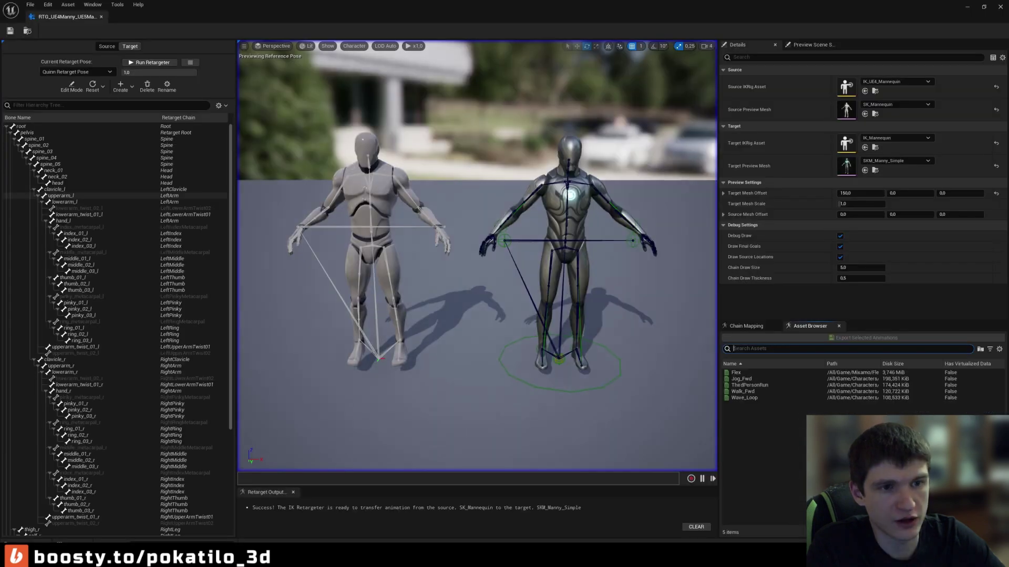
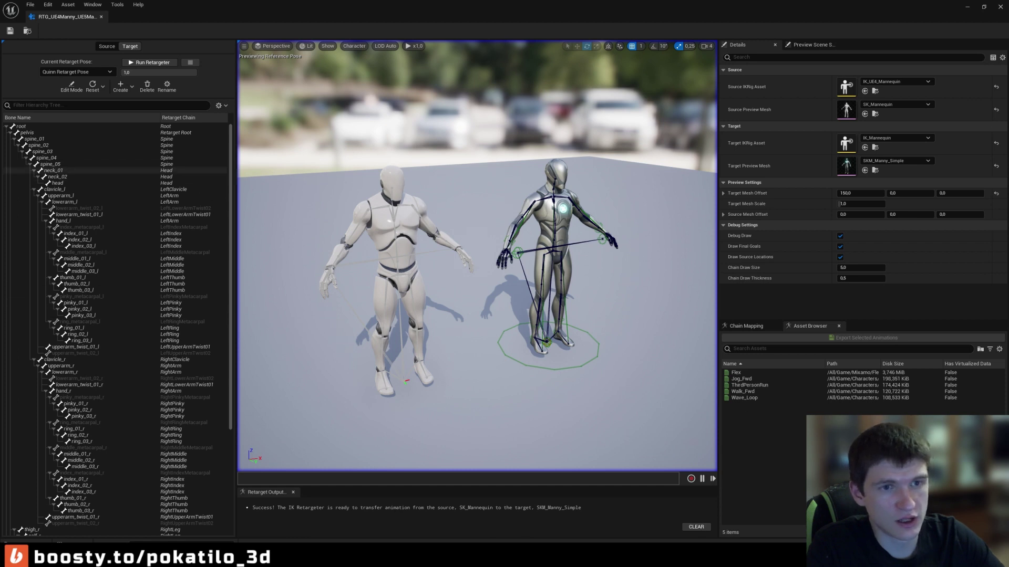
Preview Flex on both mannequins with Target Mesh Offset 0, paused and scrubbed mid-motion.
scroll(115, 326, down, 8)
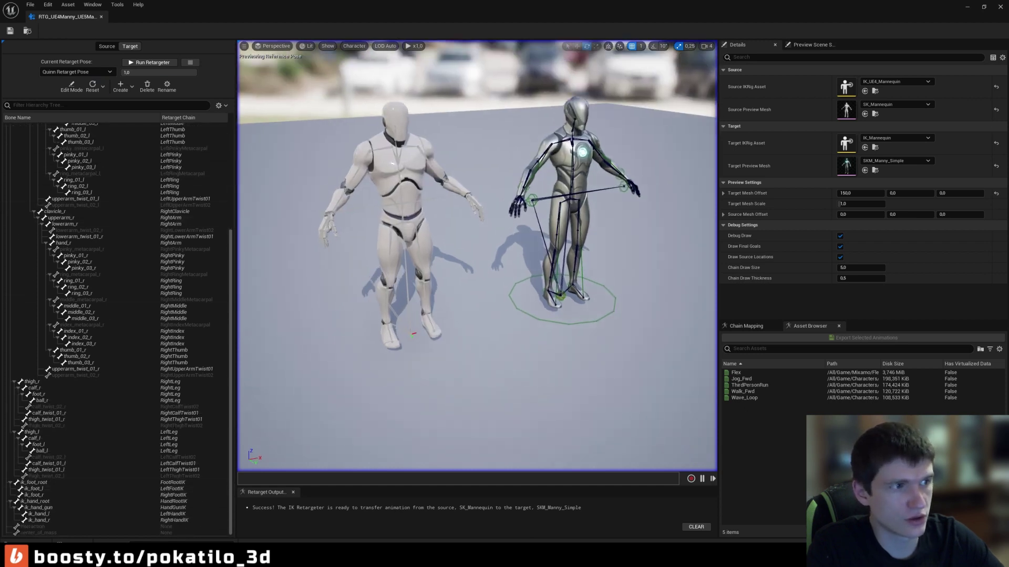
scroll(116, 326, up, 4)
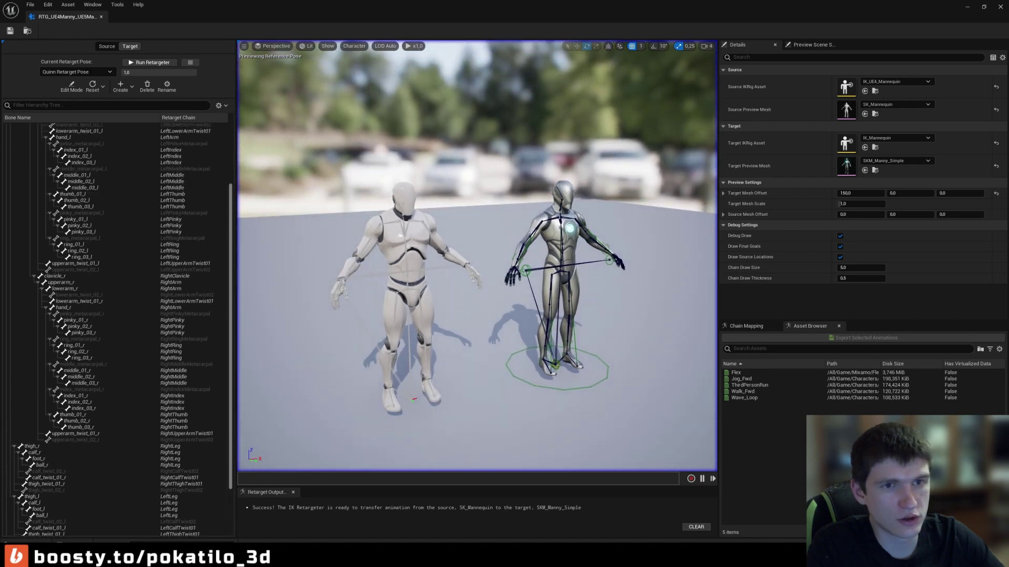
scroll(116, 326, up, 4)
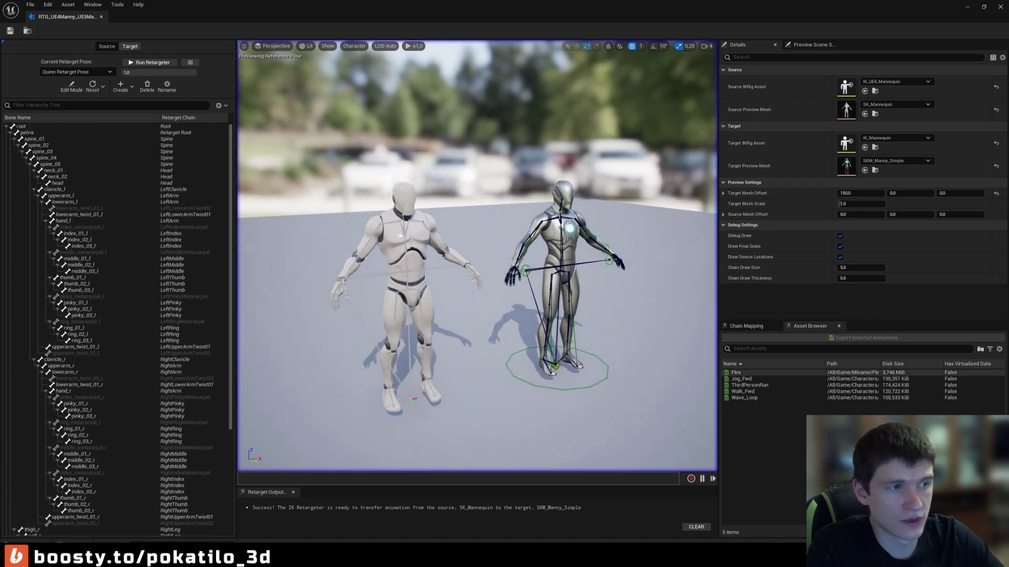
click(736, 372)
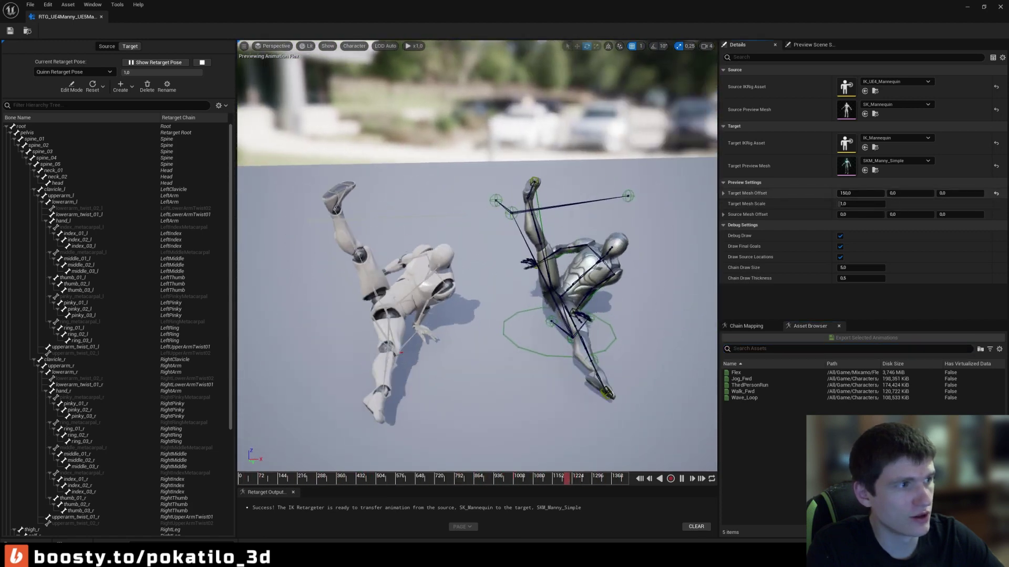
click(996, 194)
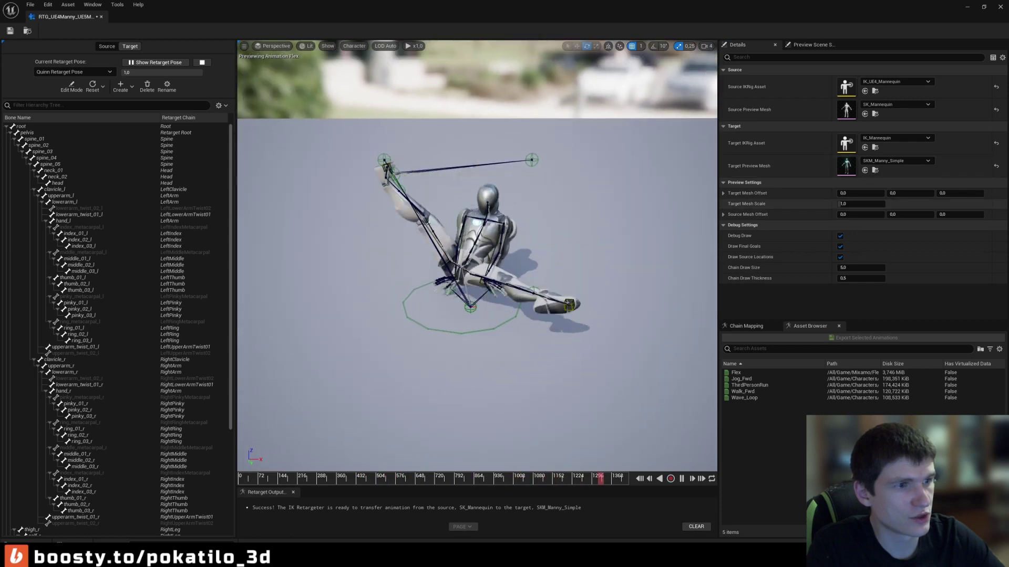
mouse_move(529, 477)
mouse_down()
mouse_move(373, 477)
mouse_move(575, 477)
mouse_up()
Export the retargeted Flex animation to the Movies folder and open the exported asset.
click(736, 373)
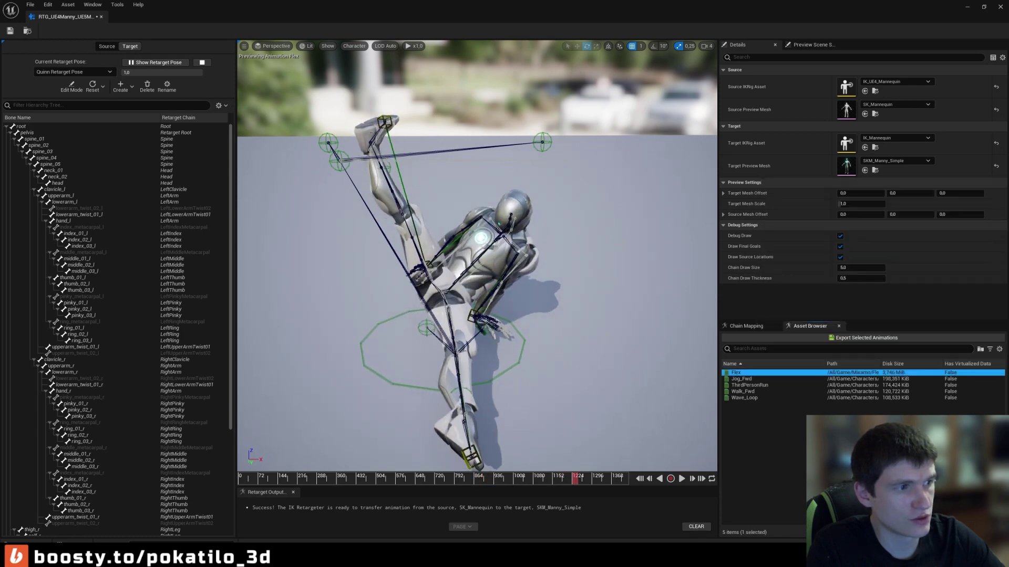
click(866, 337)
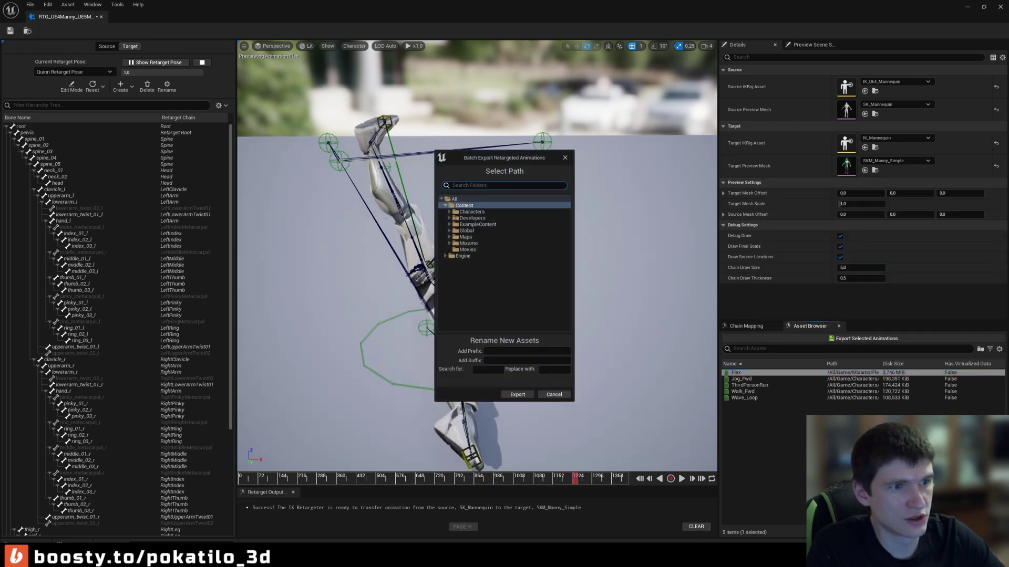
click(467, 250)
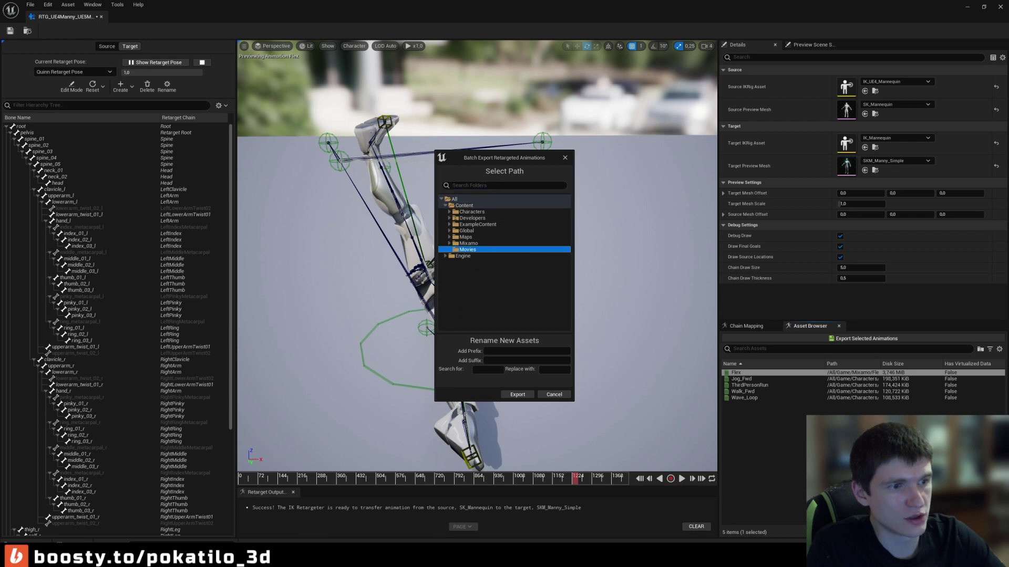
click(518, 394)
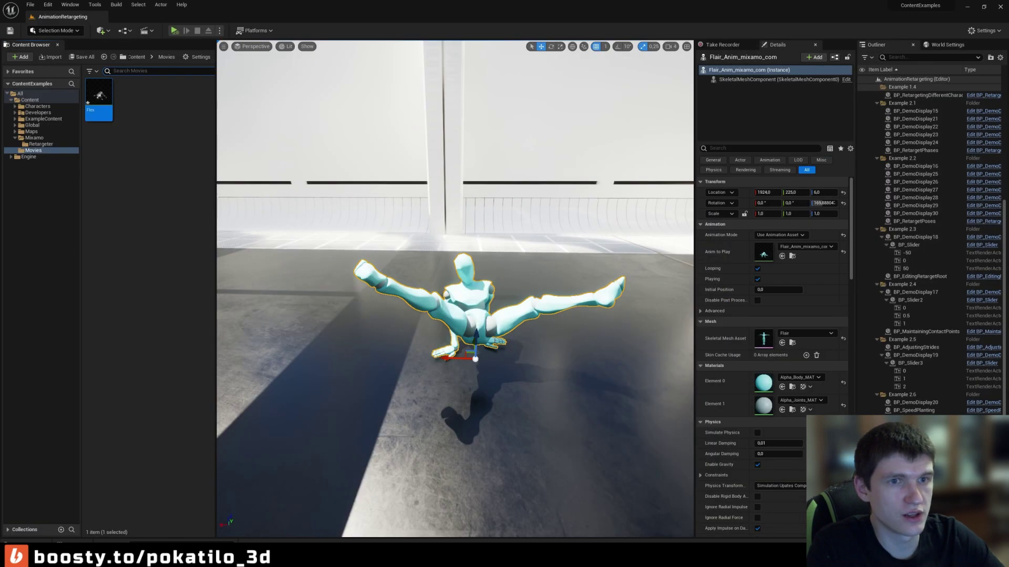
double_click(98, 97)
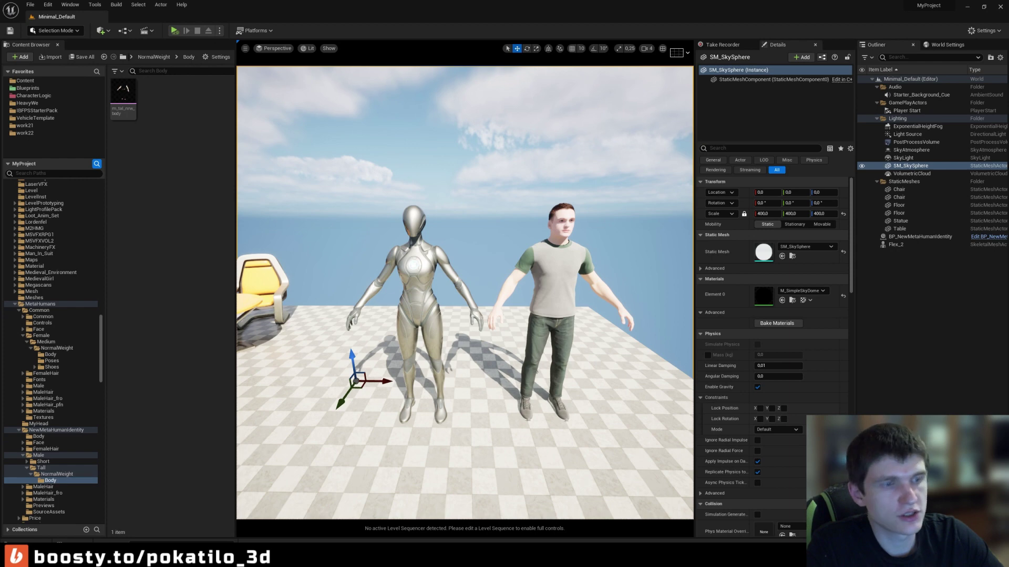
Select the Flex_2 mannequin in the level and open its SKM_Quinn_Simple mesh.
click(414, 273)
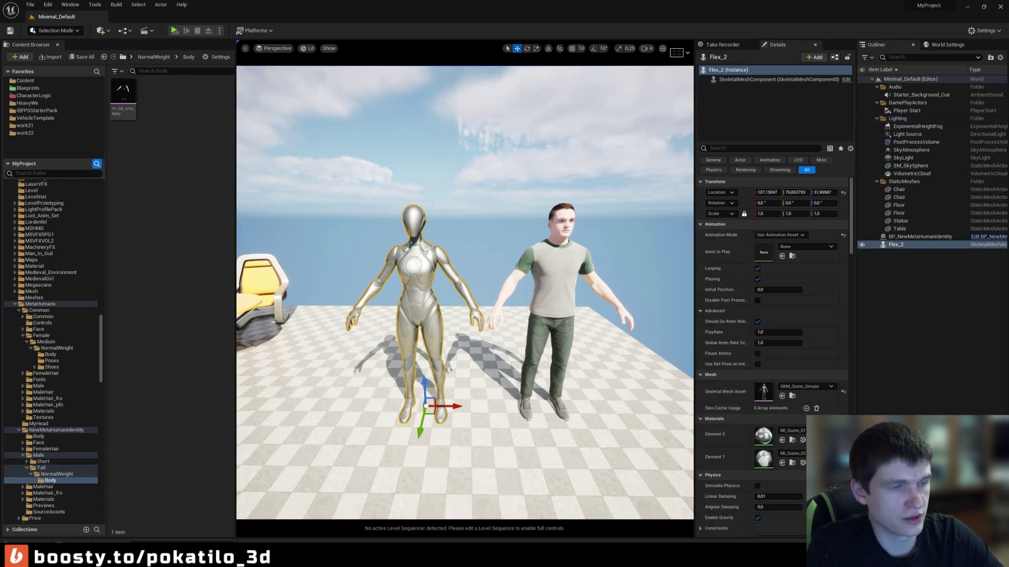
click(554, 273)
click(414, 273)
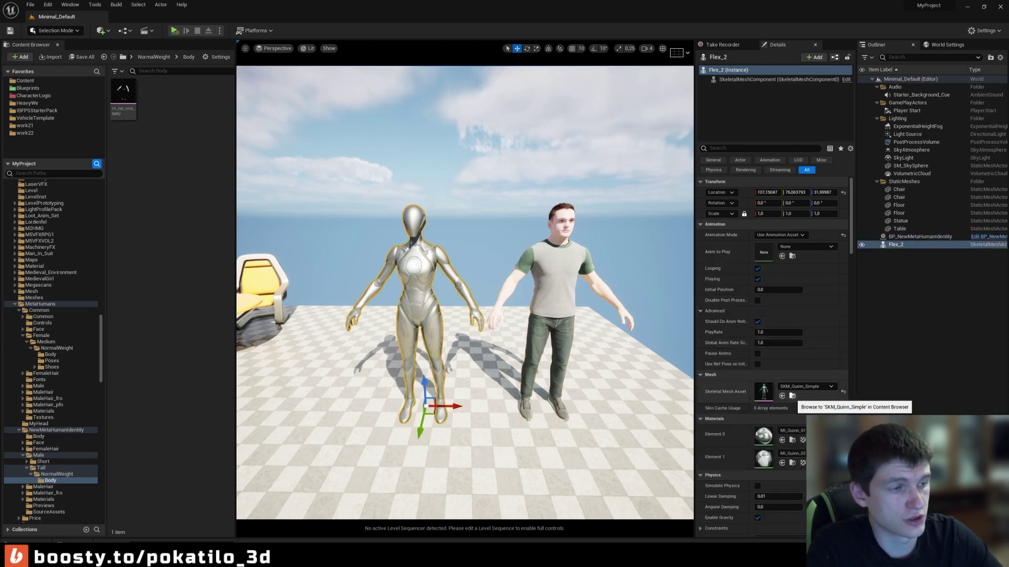
click(793, 396)
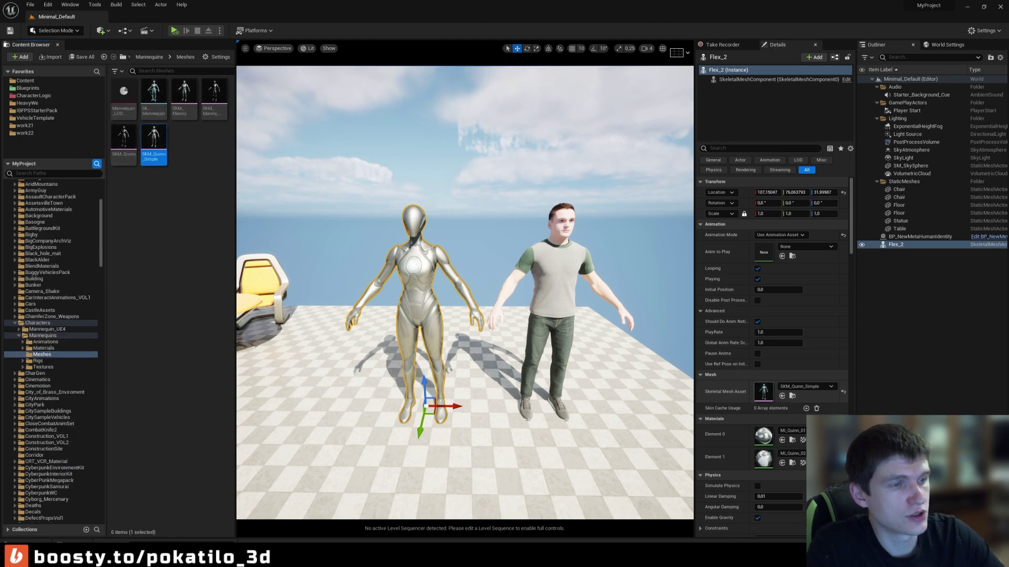
double_click(154, 139)
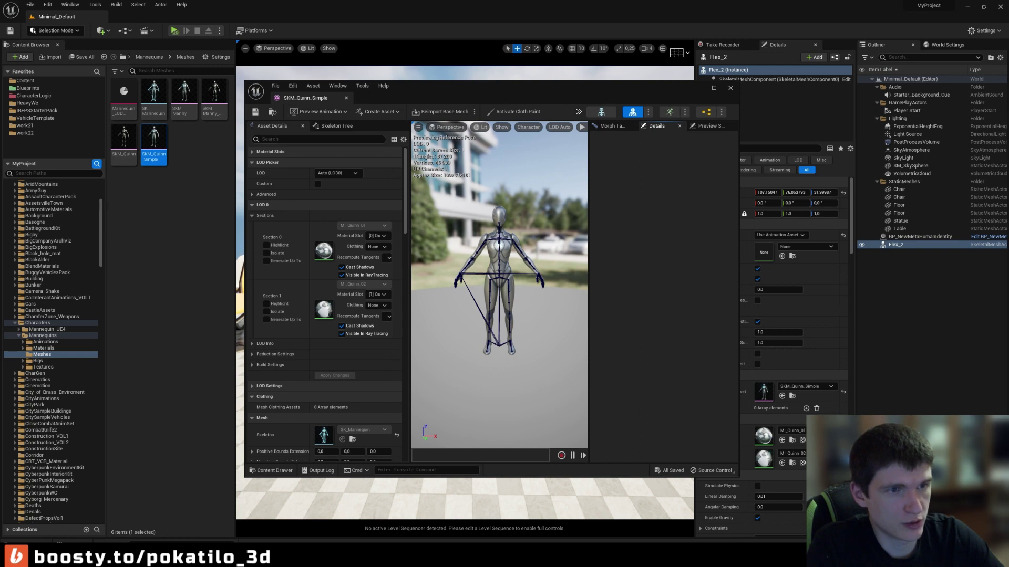
Open the mesh's SK_Mannequin skeleton in the skeleton editor.
scroll(326, 305, down, 3)
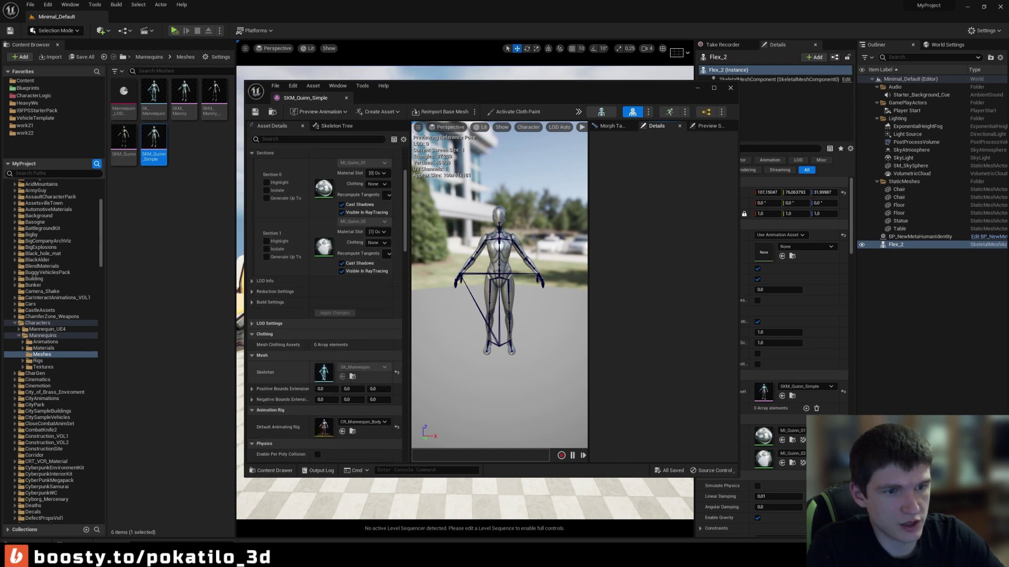
click(353, 377)
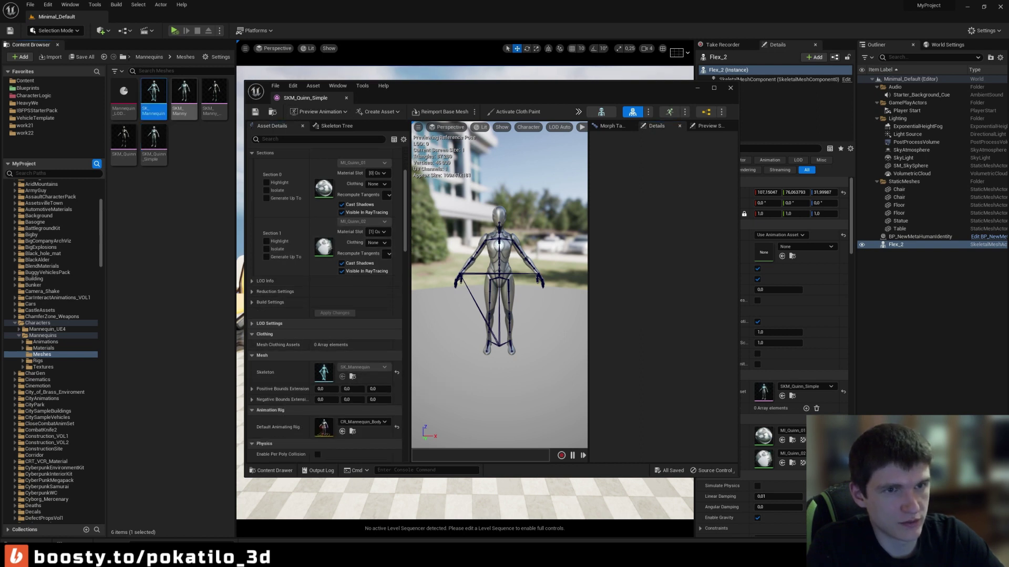
double_click(154, 100)
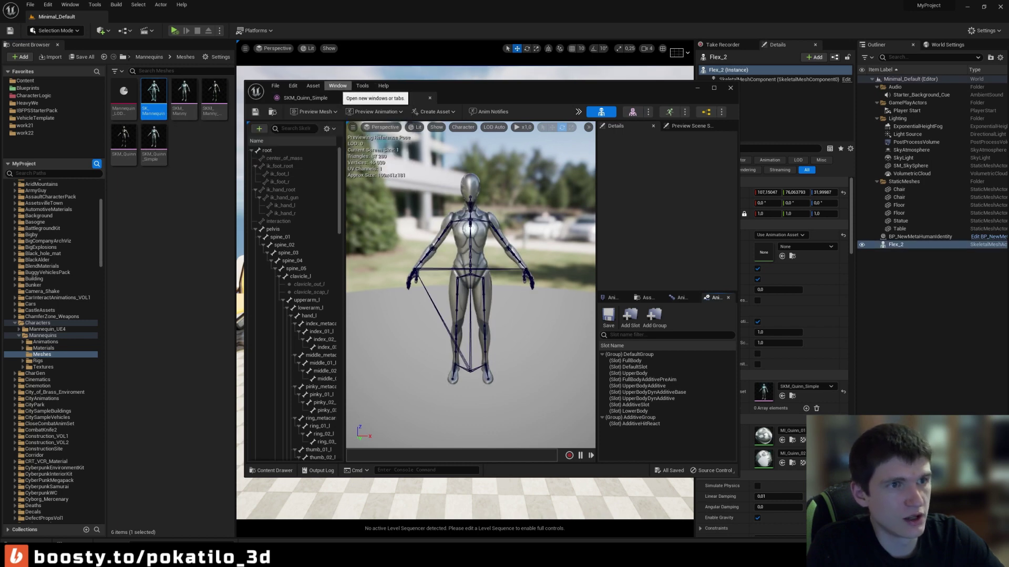
Add an empty Compatible Skeletons entry to SK_Mannequin, then select BP_NewMetaHumanIdentity in the level.
click(338, 86)
click(367, 183)
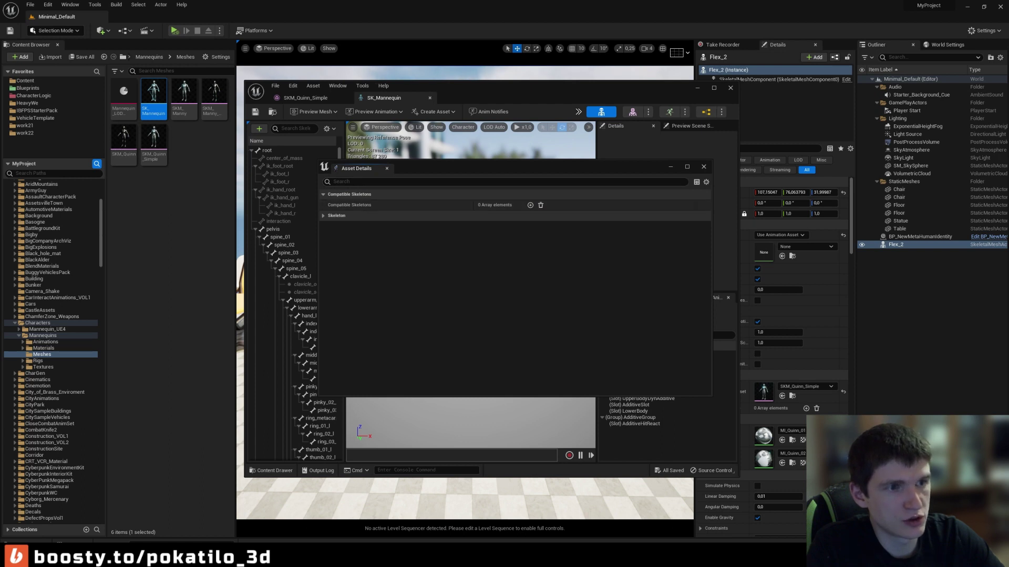
mouse_move(342, 205)
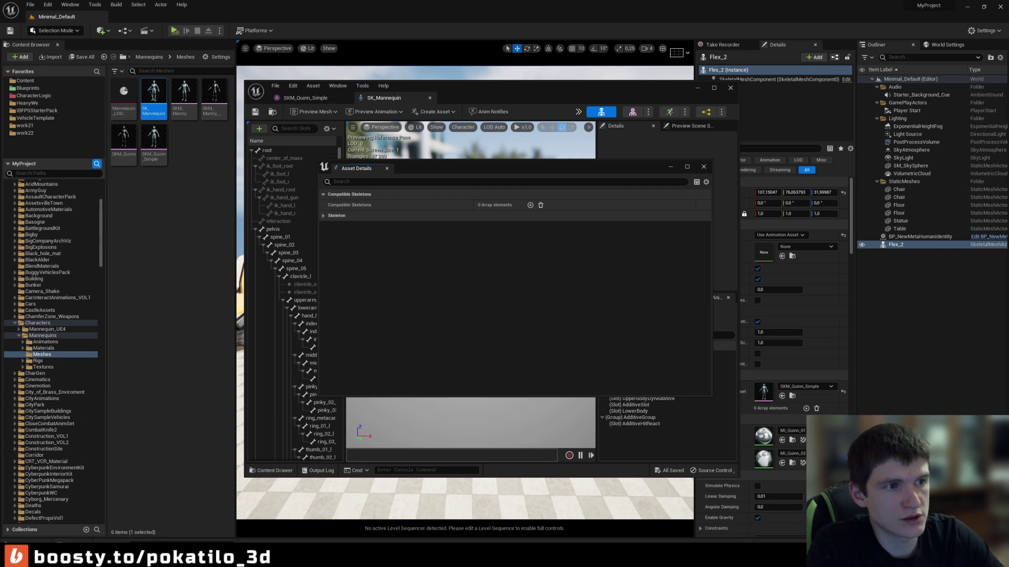
click(530, 206)
click(536, 217)
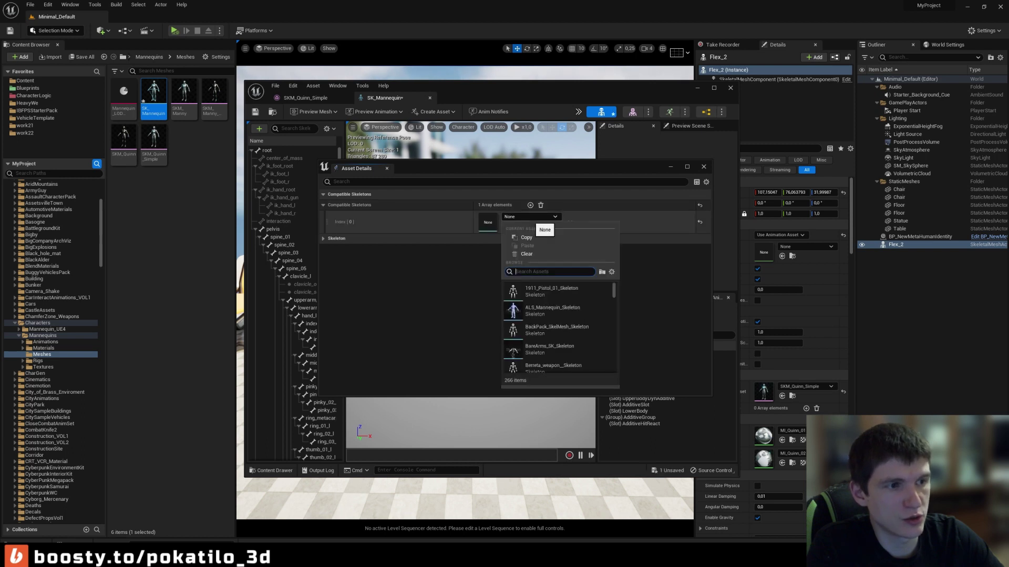
click(536, 217)
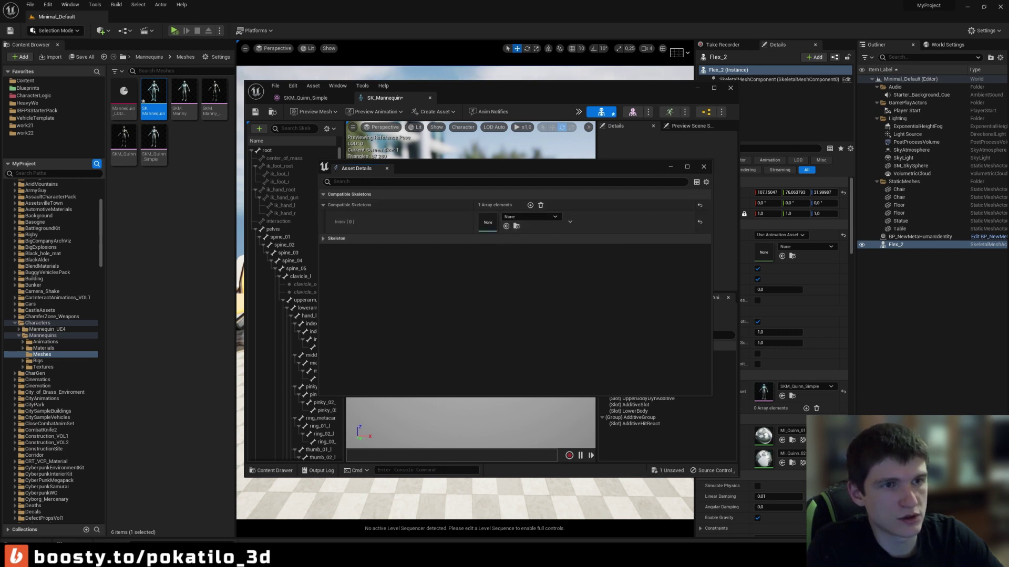
key(Escape)
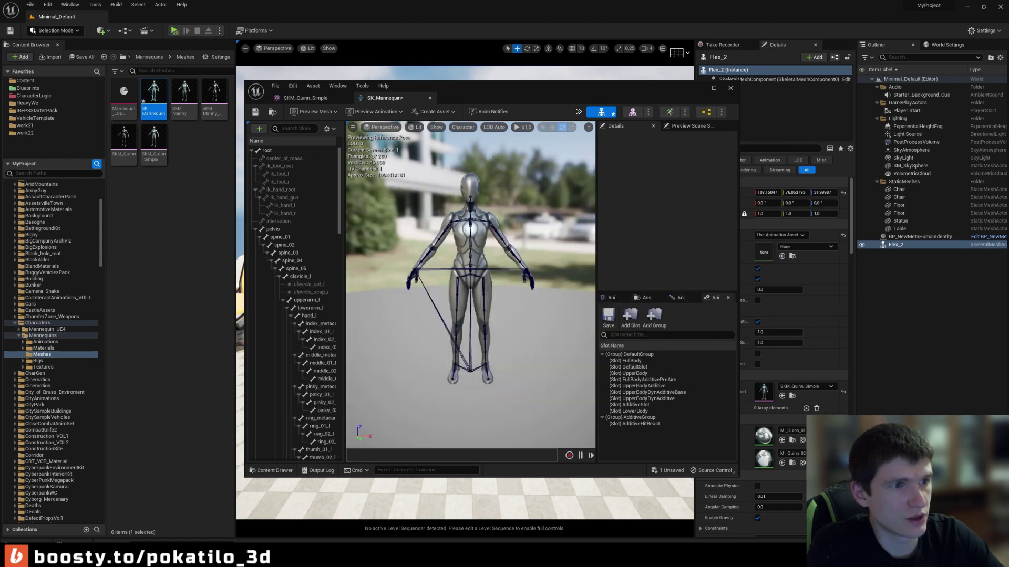
click(920, 236)
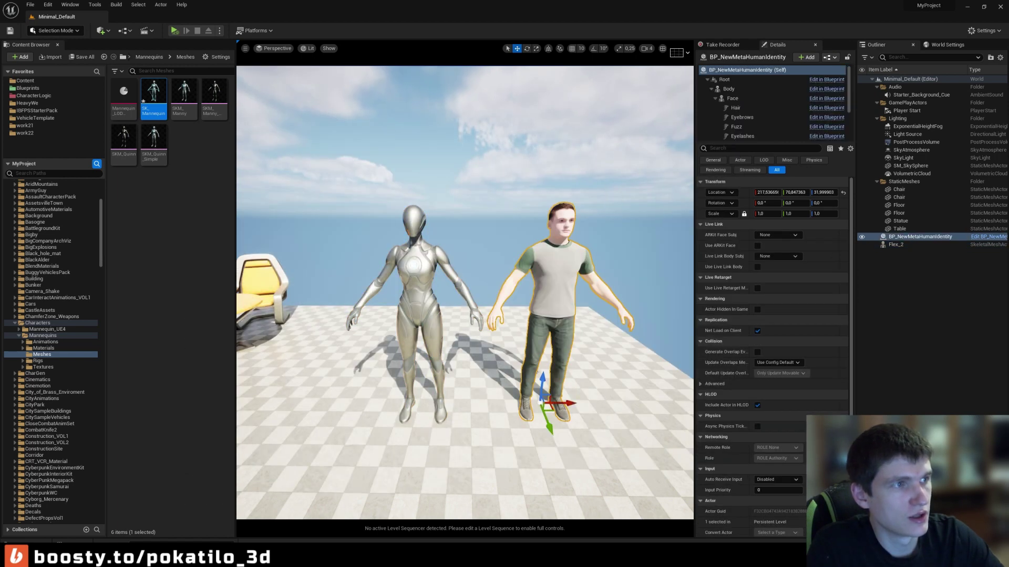
Open the MetaHuman Body's m_tal_nrw_body mesh and its metahuman_base_skel skeleton.
click(728, 88)
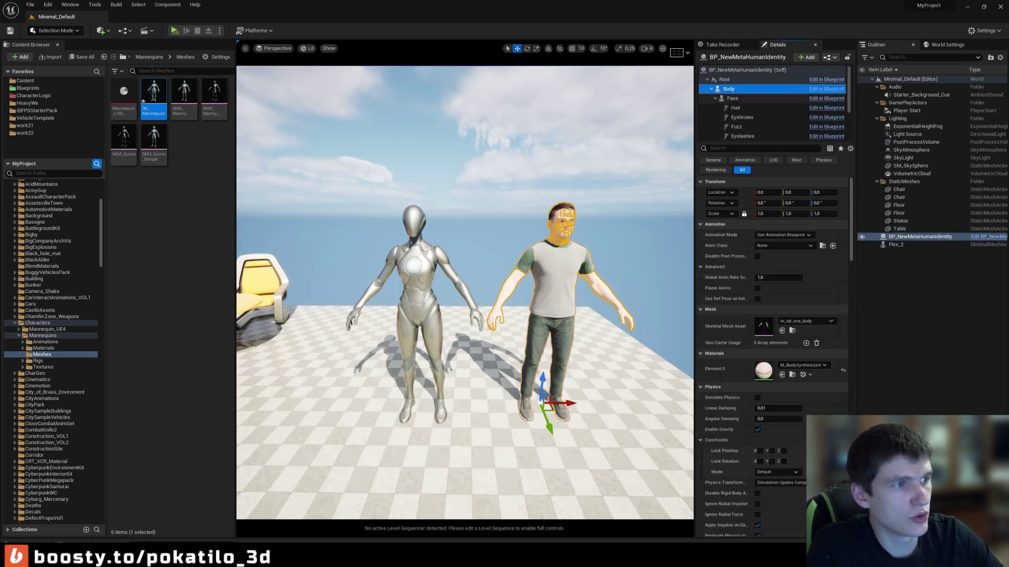
click(792, 330)
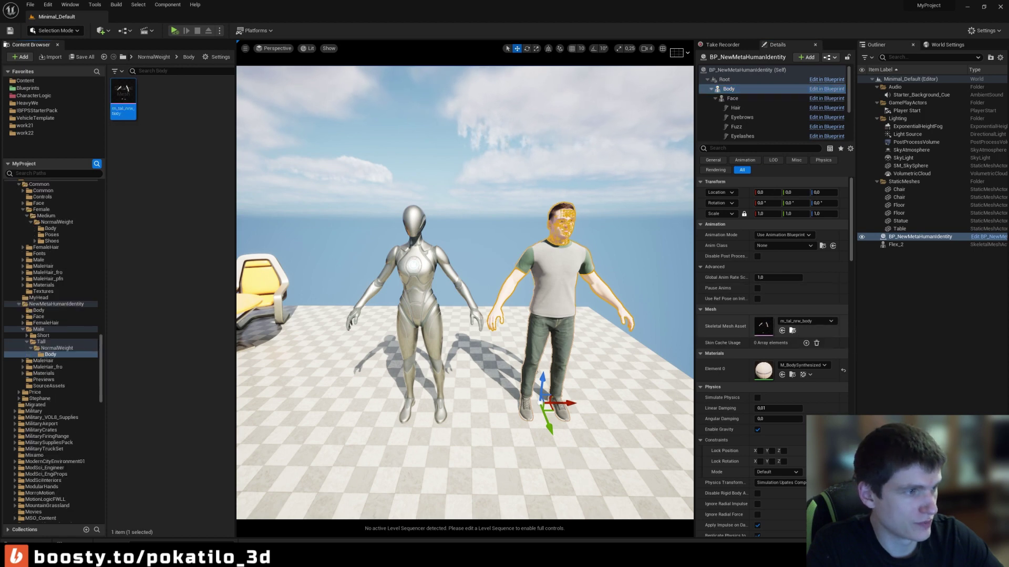
double_click(123, 93)
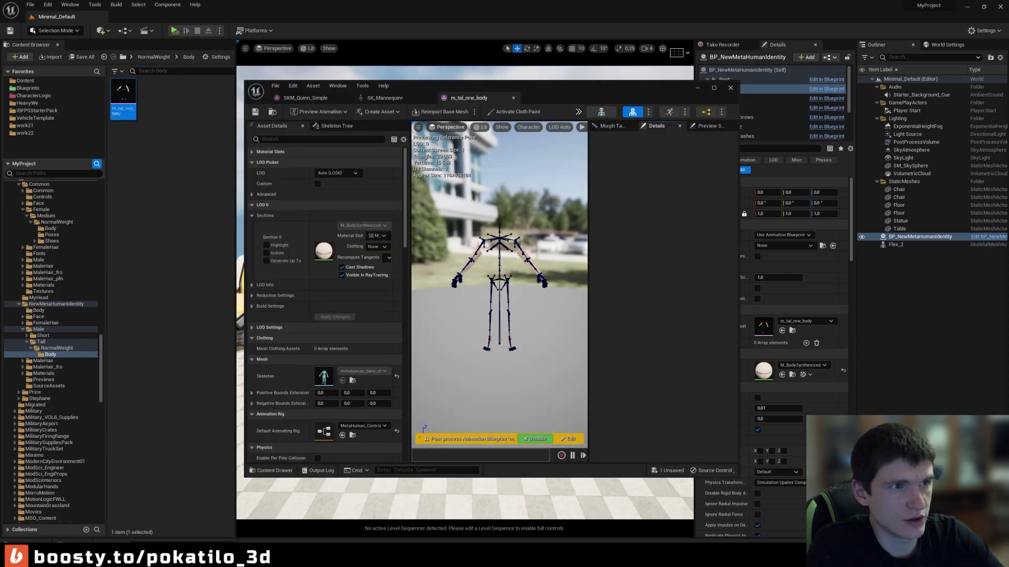
scroll(326, 305, down, 3)
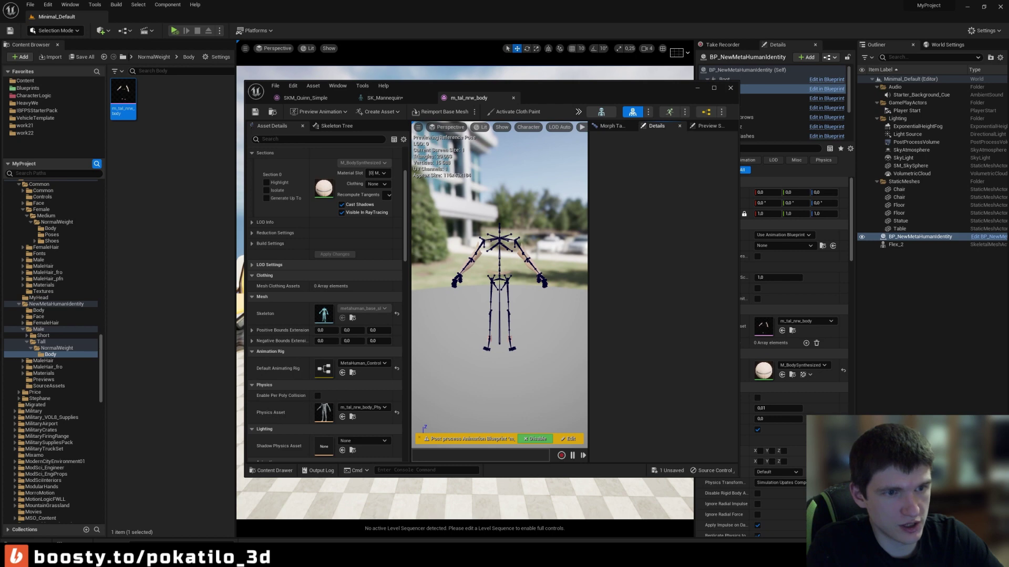
click(352, 317)
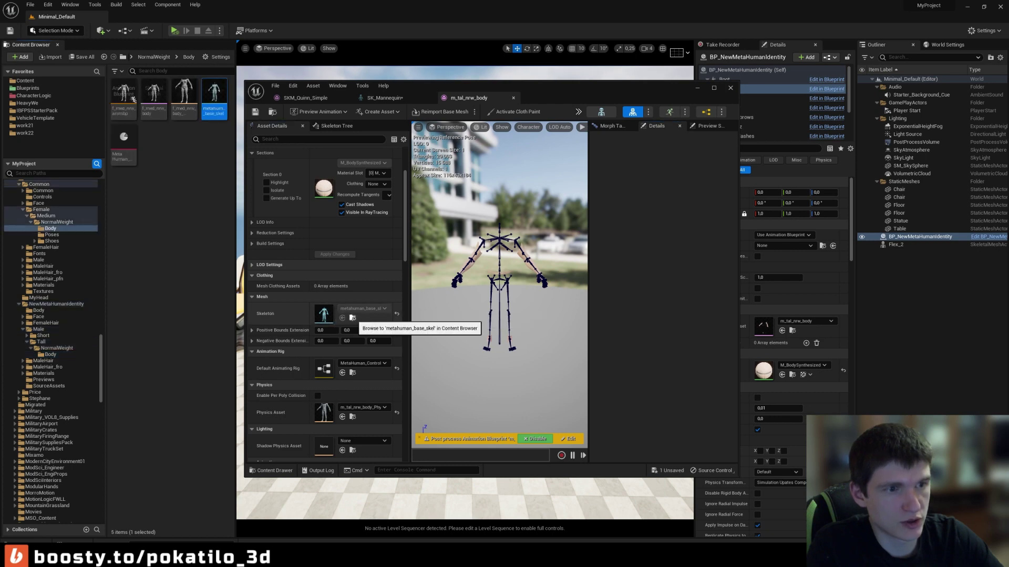
double_click(214, 97)
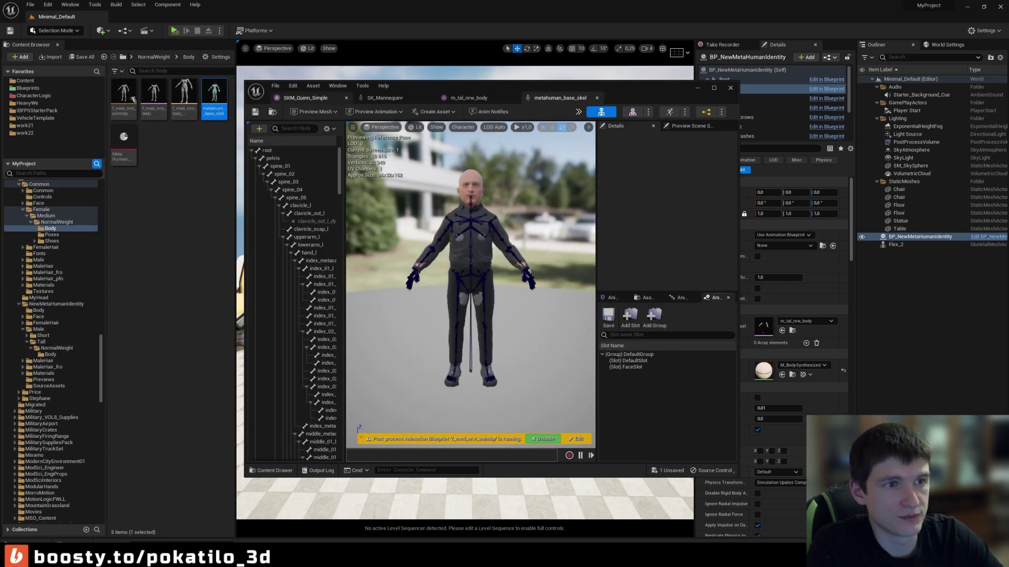
Show SK_Mannequin's Asset Details with its Compatible Skeletons list beside the preview.
click(386, 99)
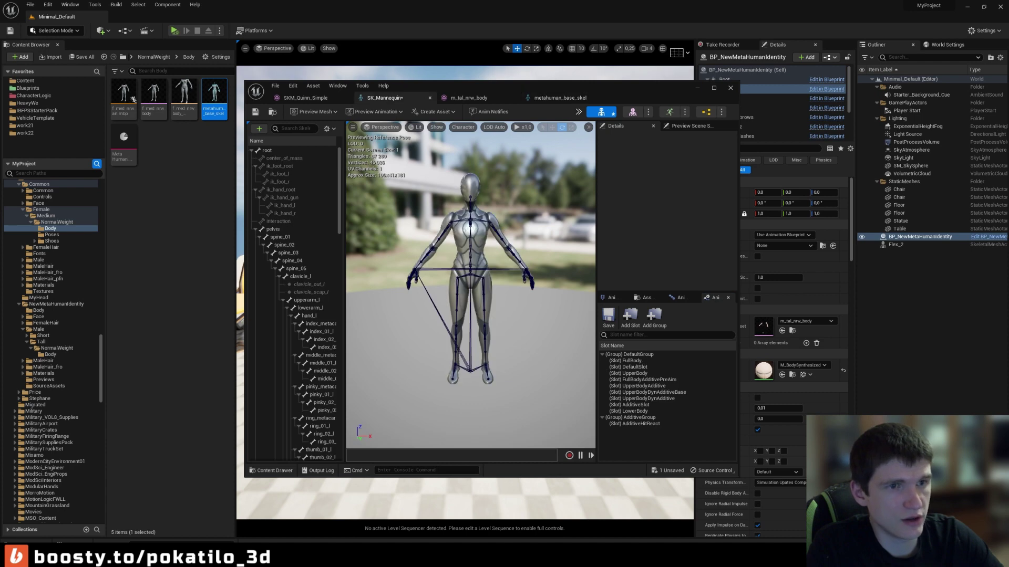
click(338, 85)
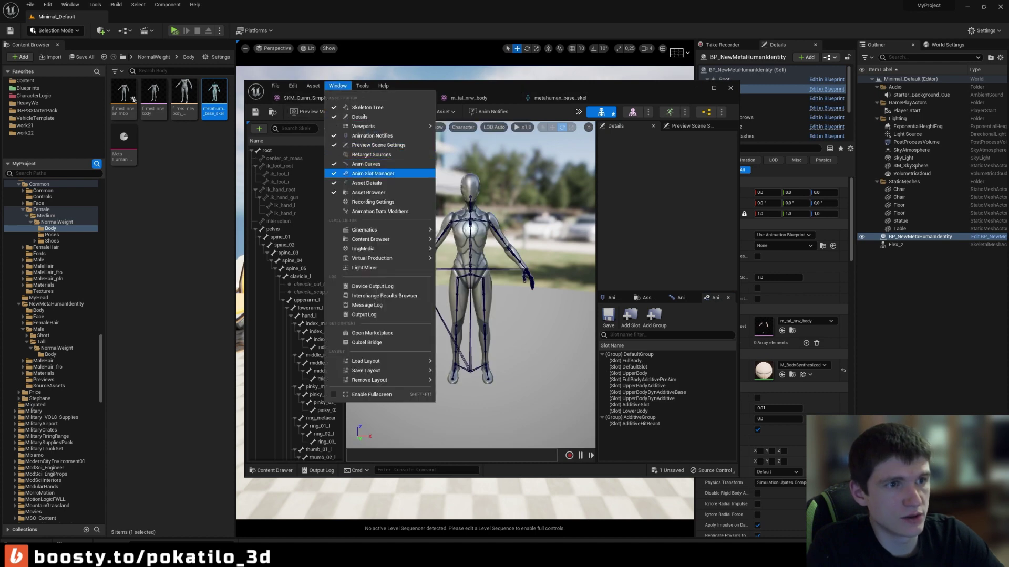
click(366, 182)
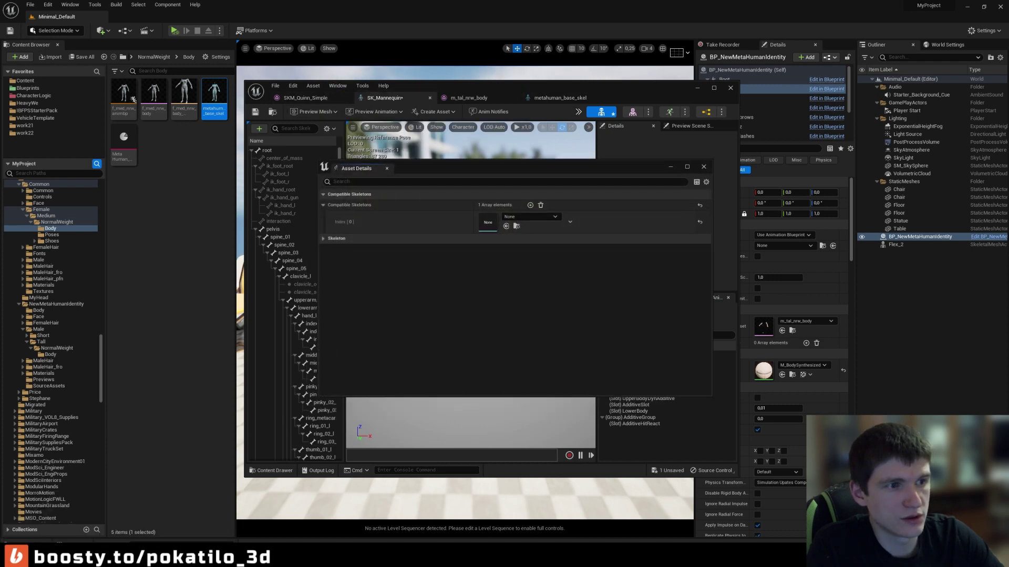
drag(367, 168, 401, 273)
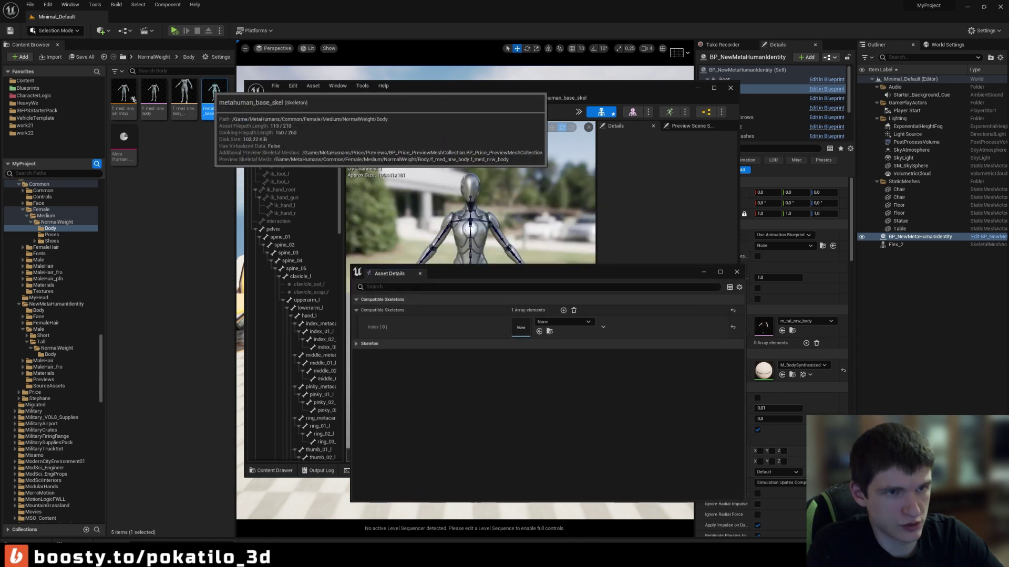
Put metahuman_base_skel into SK_Mannequin's Compatible Skeletons Index [0].
drag(214, 92, 521, 327)
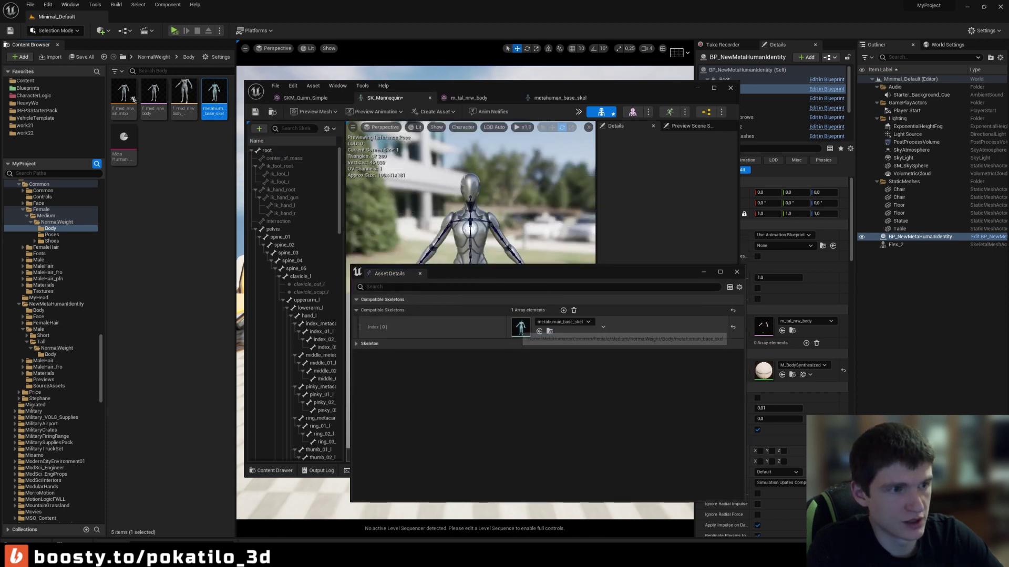
mouse_move(473, 272)
mouse_down()
mouse_move(428, 190)
mouse_move(611, 271)
mouse_up()
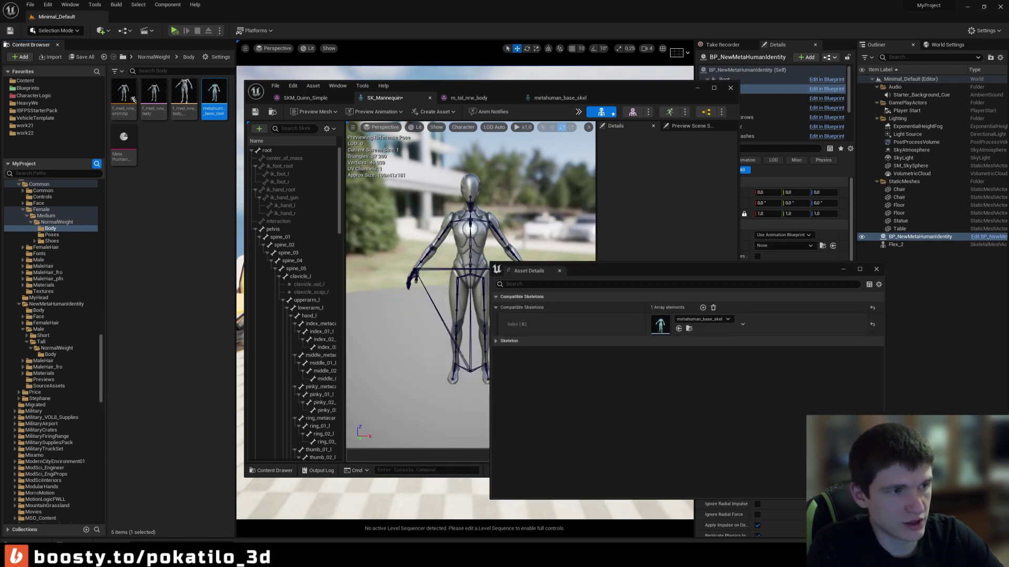
drag(611, 271, 596, 241)
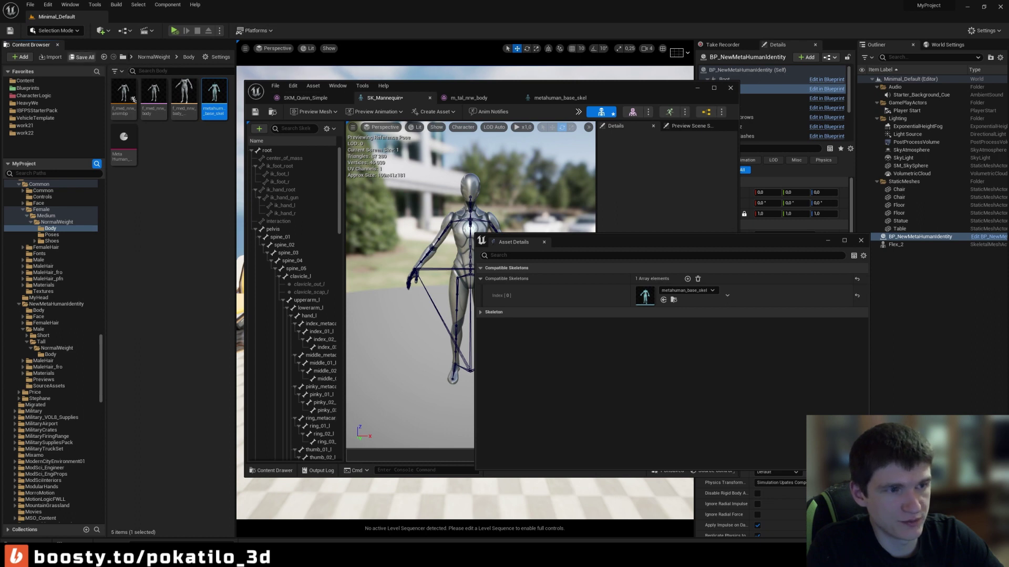
Save the SK_Mannequin skeleton and close its Asset Details window.
key(ctrl+s)
click(558, 368)
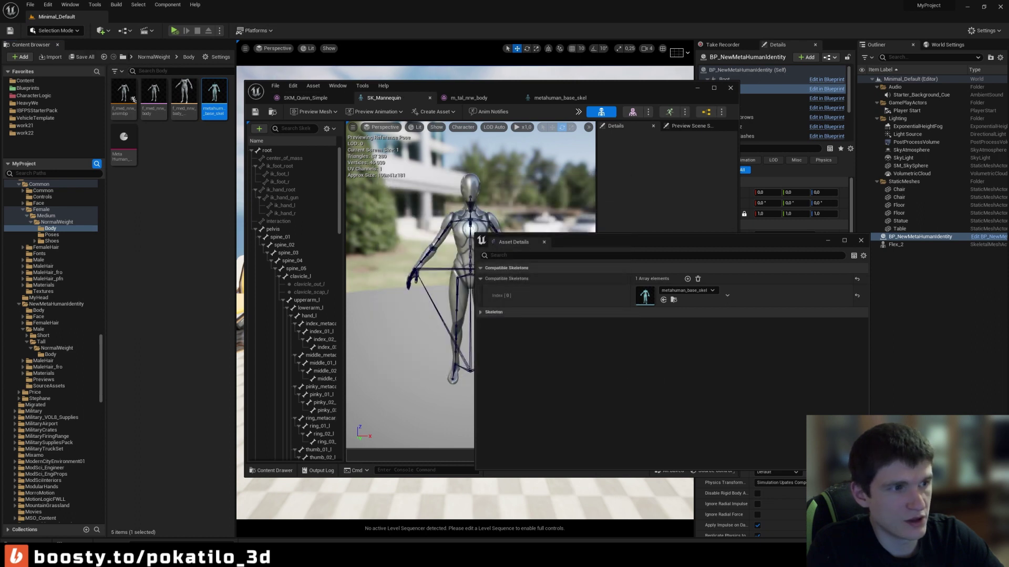
drag(596, 242, 454, 224)
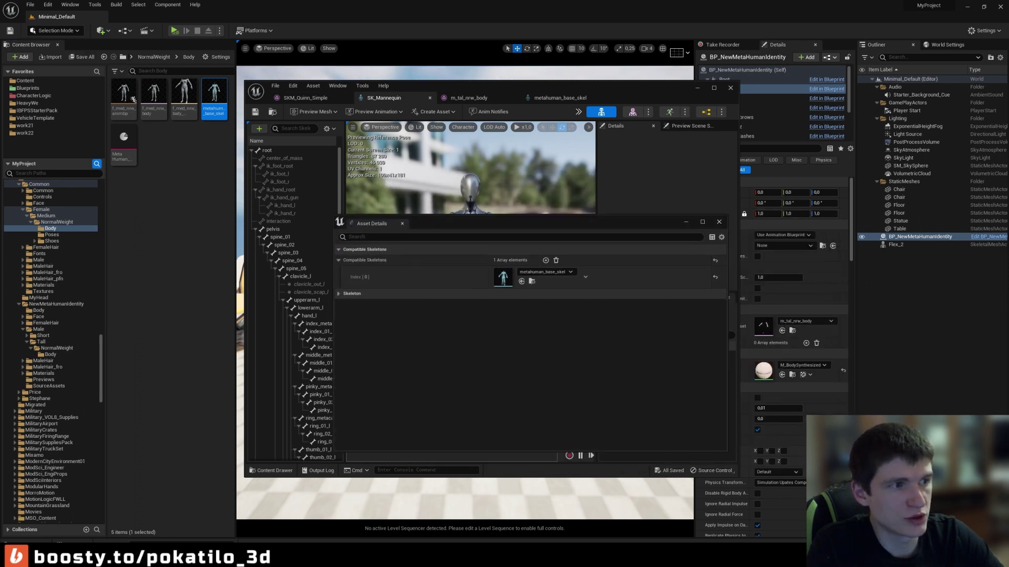
click(719, 222)
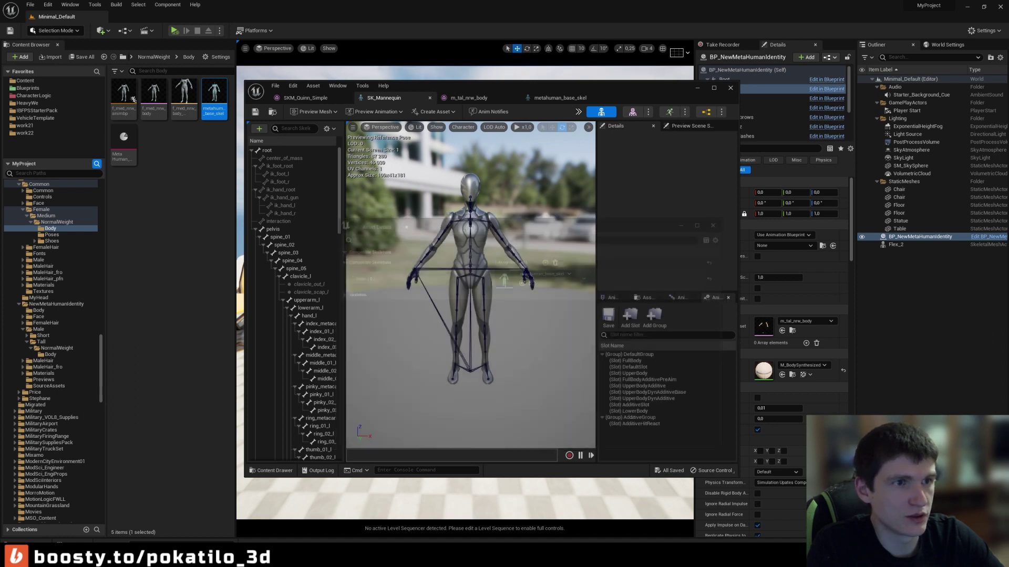
Locate SK_Mannequin in the Content Browser and show metahuman_base_skel's Asset Details.
click(313, 85)
click(368, 176)
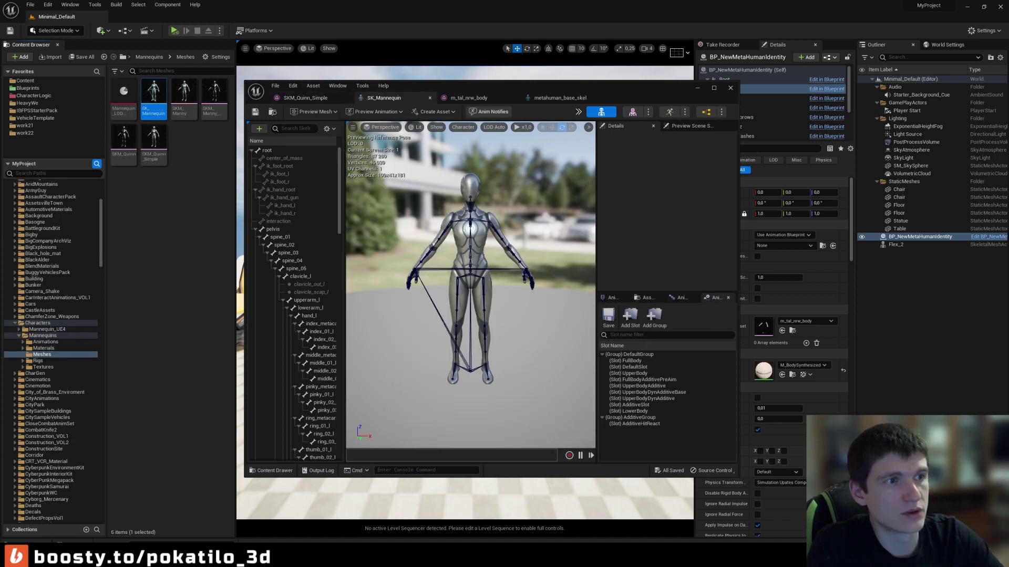
click(561, 97)
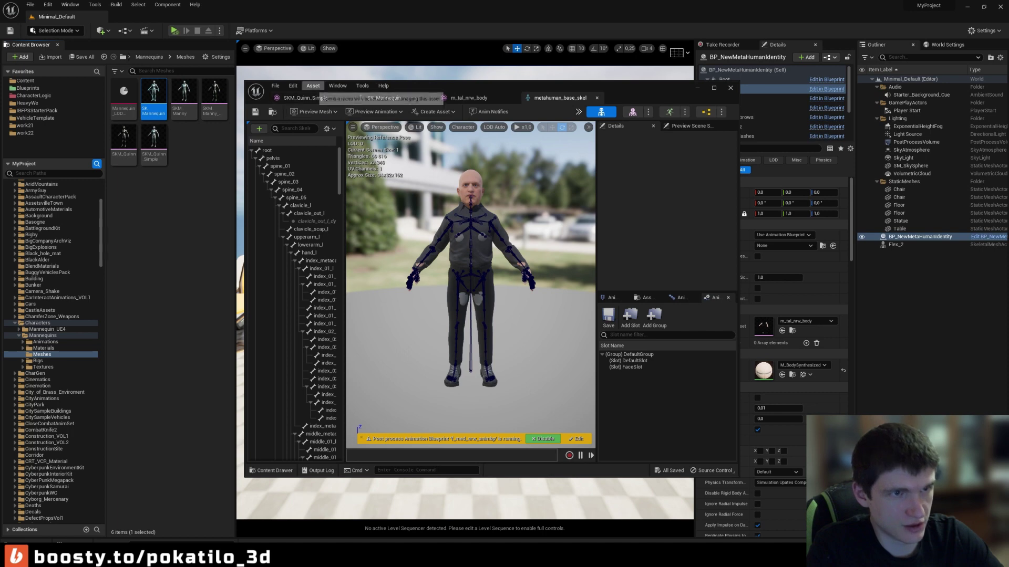
click(313, 86)
click(384, 86)
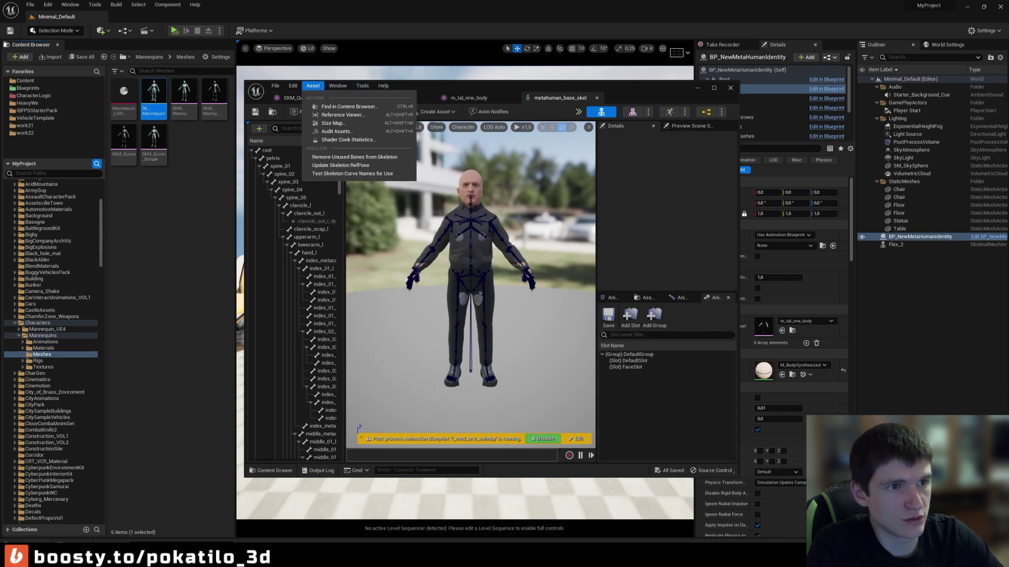
click(362, 183)
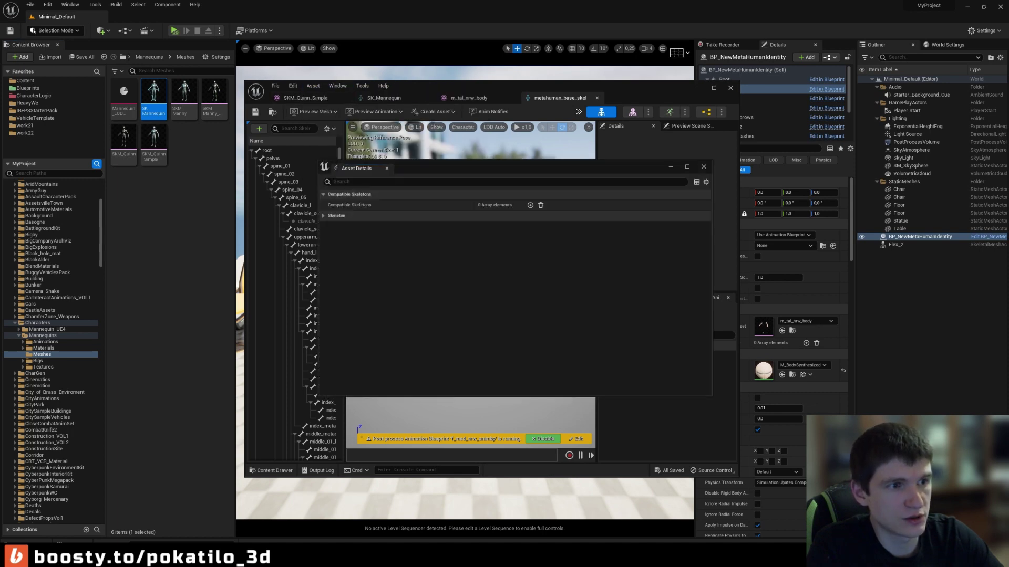
drag(473, 169, 549, 212)
Add SK_Mannequin as metahuman_base_skel's compatible skeleton at Index [0].
click(610, 251)
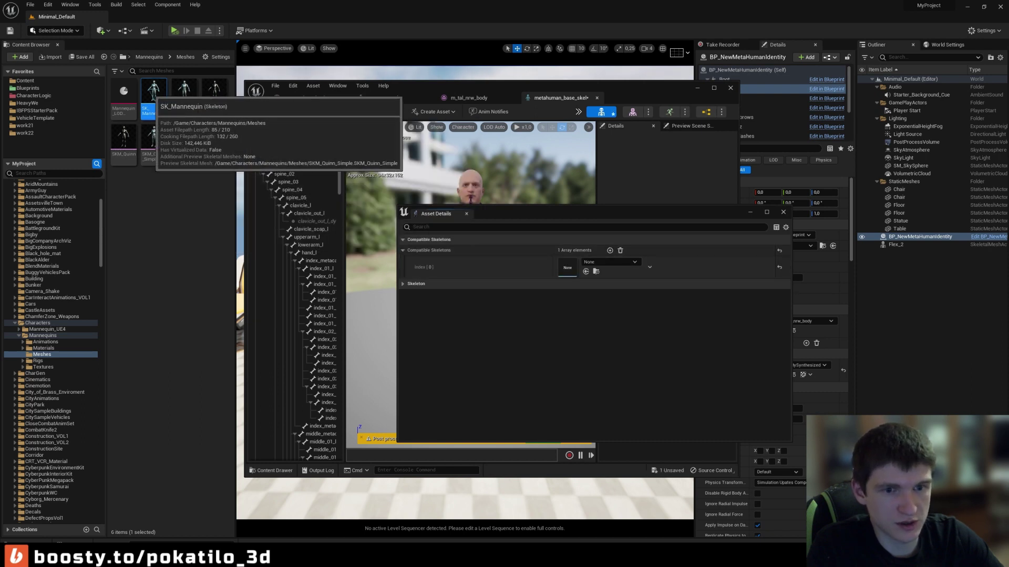
drag(154, 97, 599, 269)
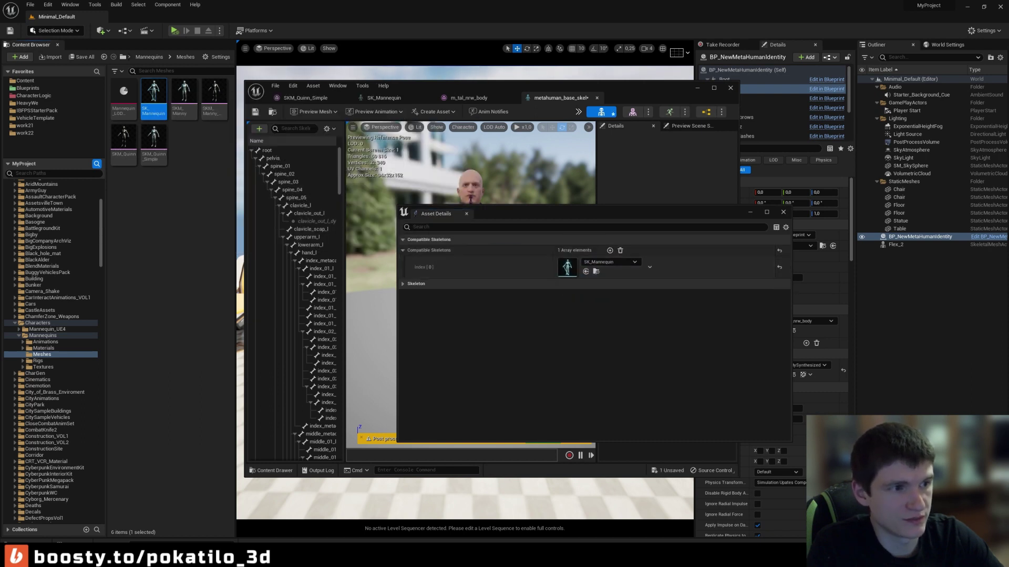
drag(473, 214, 392, 194)
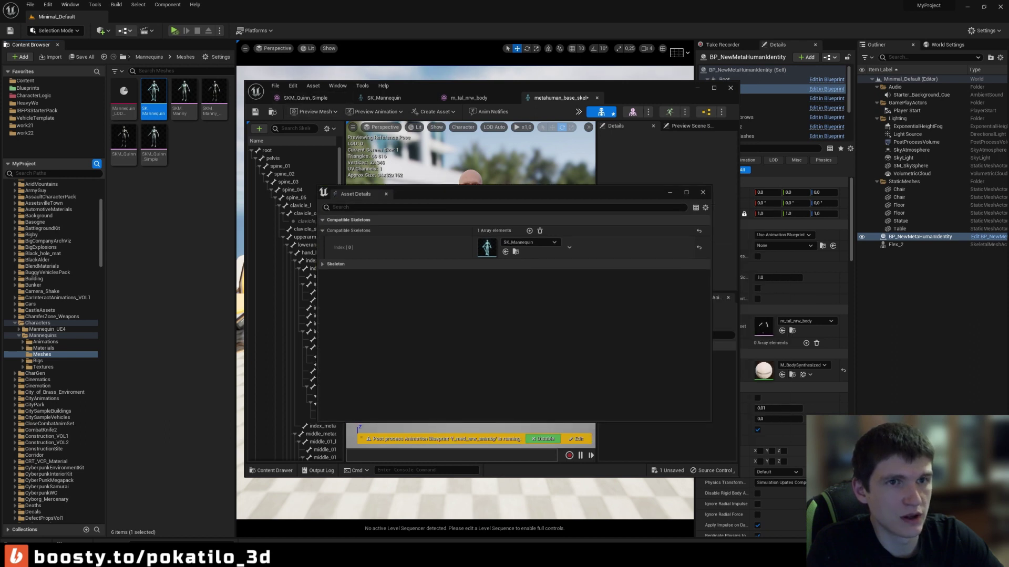
drag(473, 194, 426, 180)
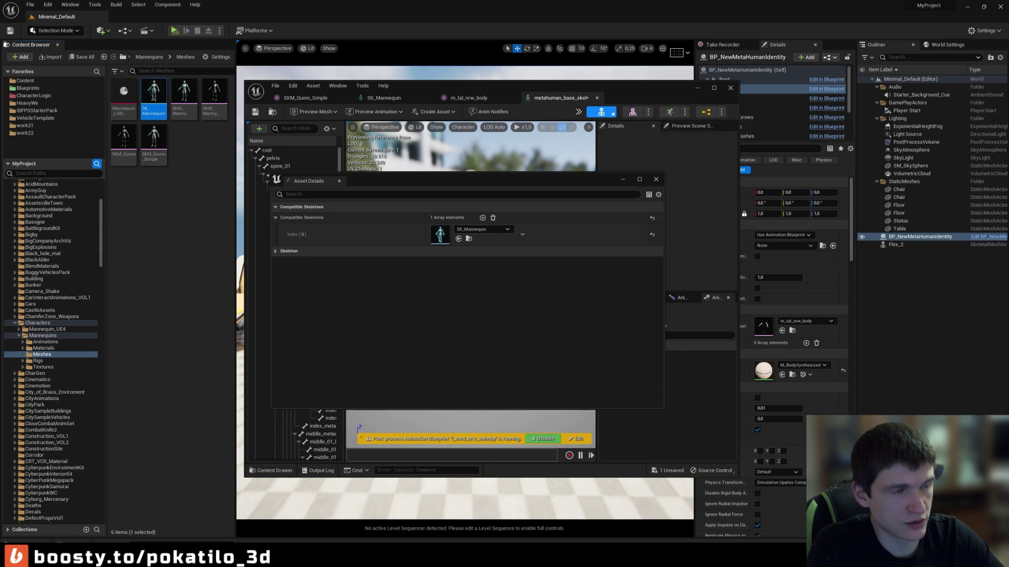
Save the modified metahuman_base_skel skeleton with Save Selected.
click(632, 112)
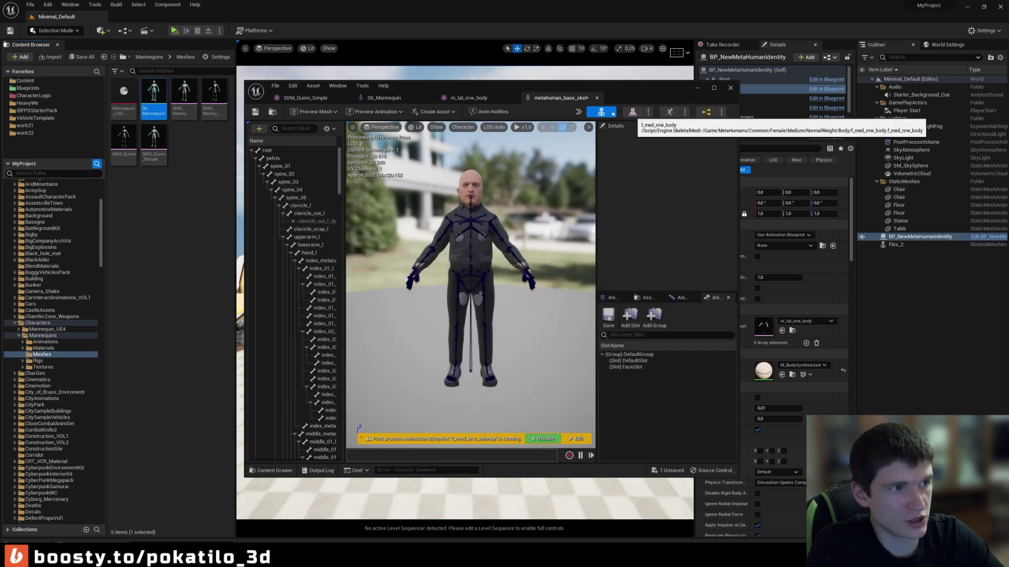
click(337, 85)
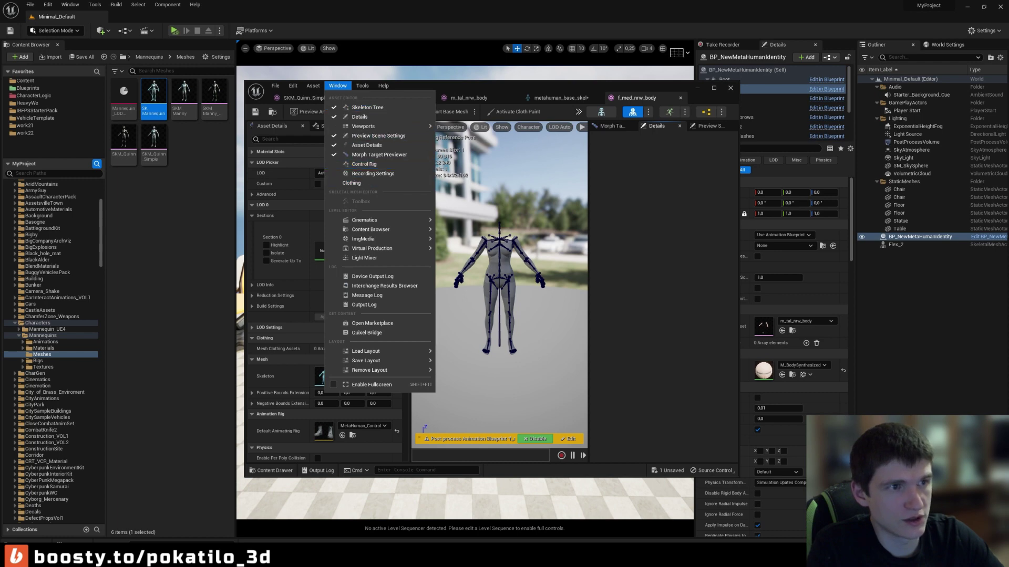
click(601, 112)
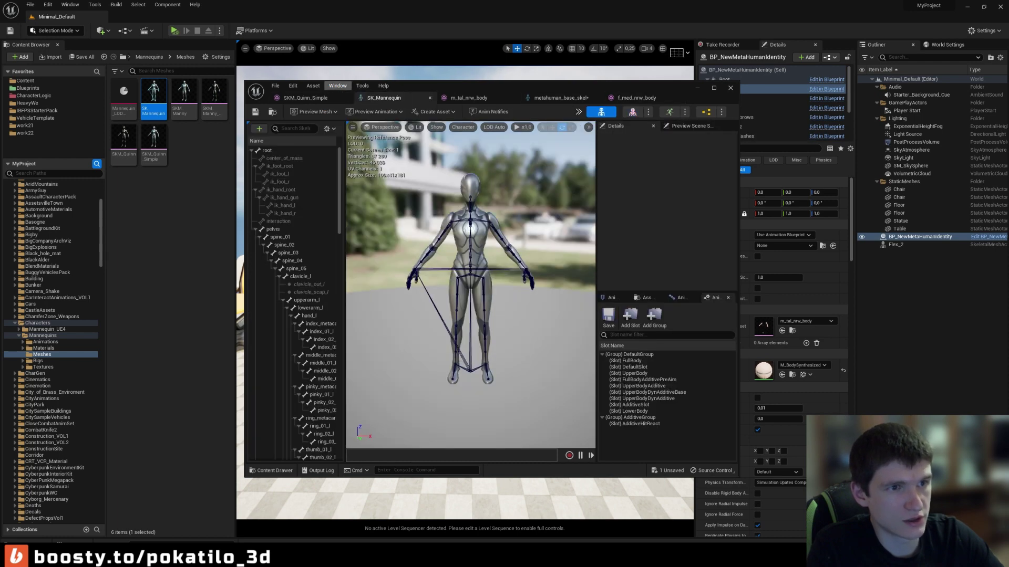
click(338, 86)
drag(473, 87, 464, 84)
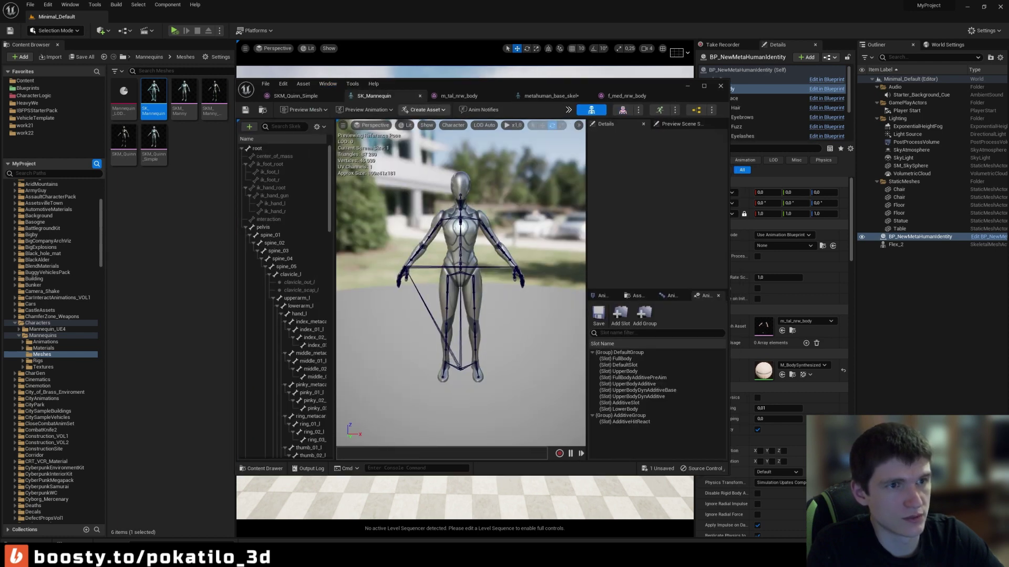
key(ctrl+shift+s)
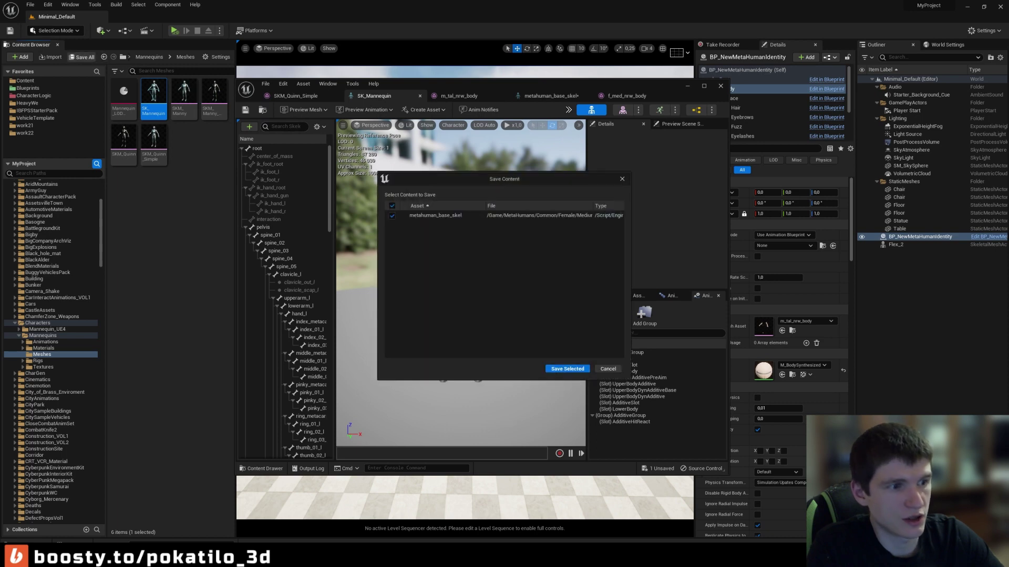
key(Return)
Back in the level, set the mannequin's Anim to Play to Flex_2.
click(720, 85)
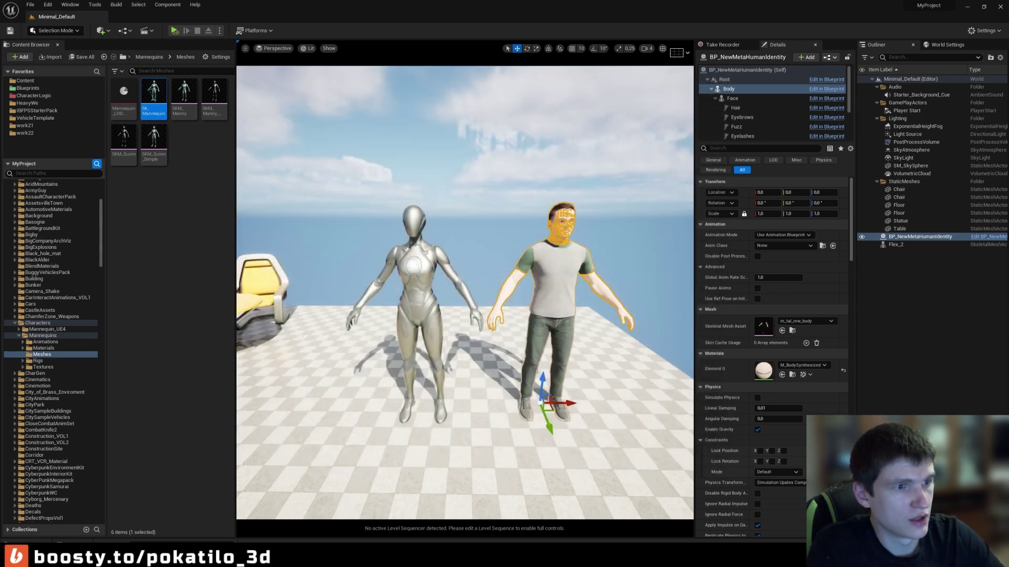
click(896, 244)
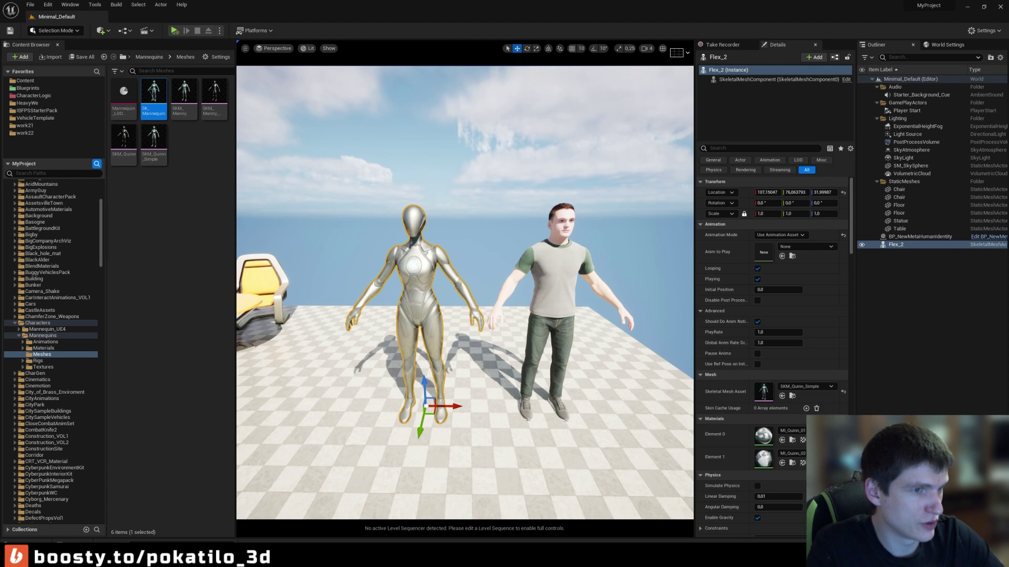
scroll(465, 292, up, 2)
click(806, 246)
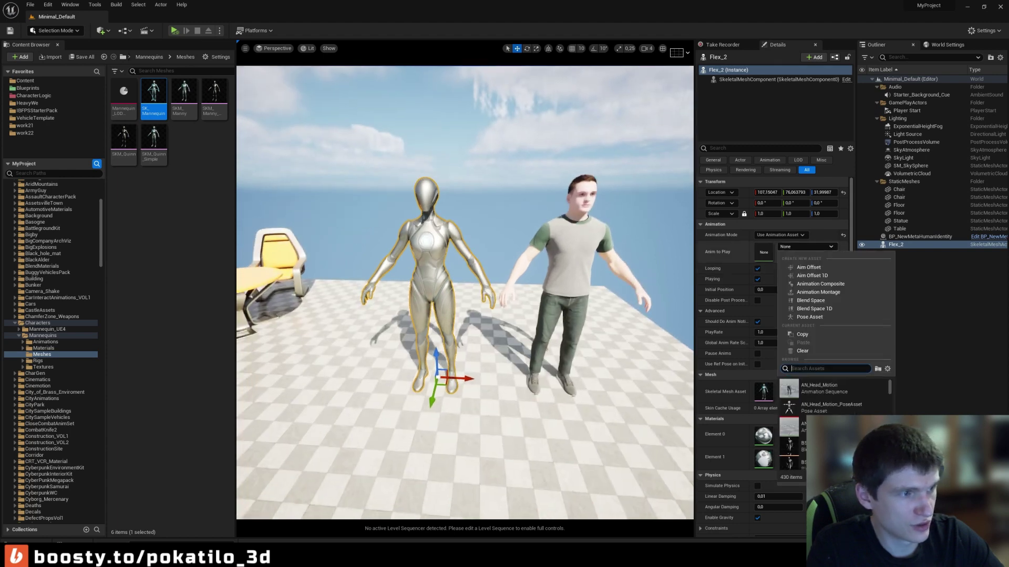
text(flex)
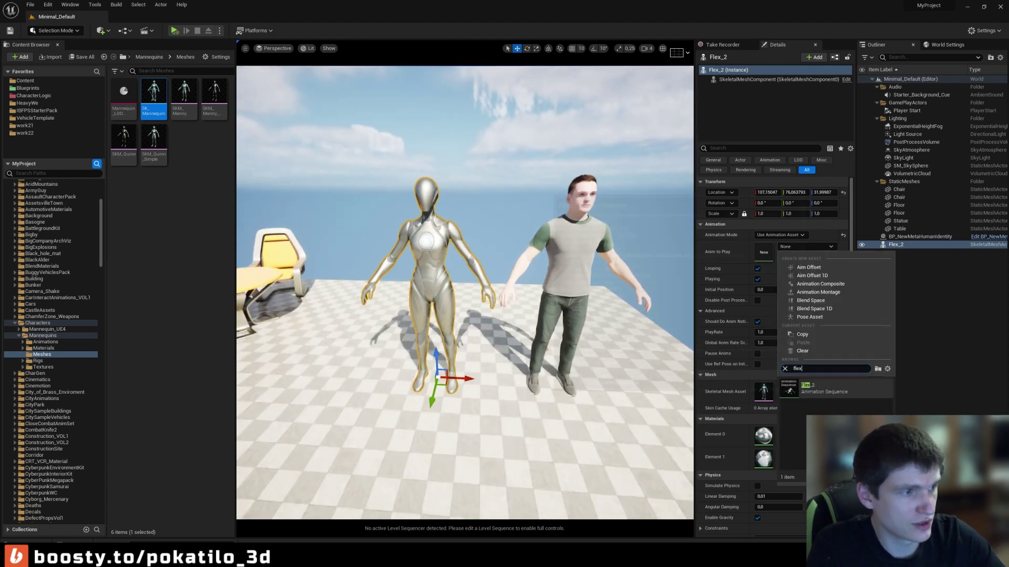
click(823, 389)
Set the MetaHuman Body to Use Animation Asset playing Flex_2.
click(578, 262)
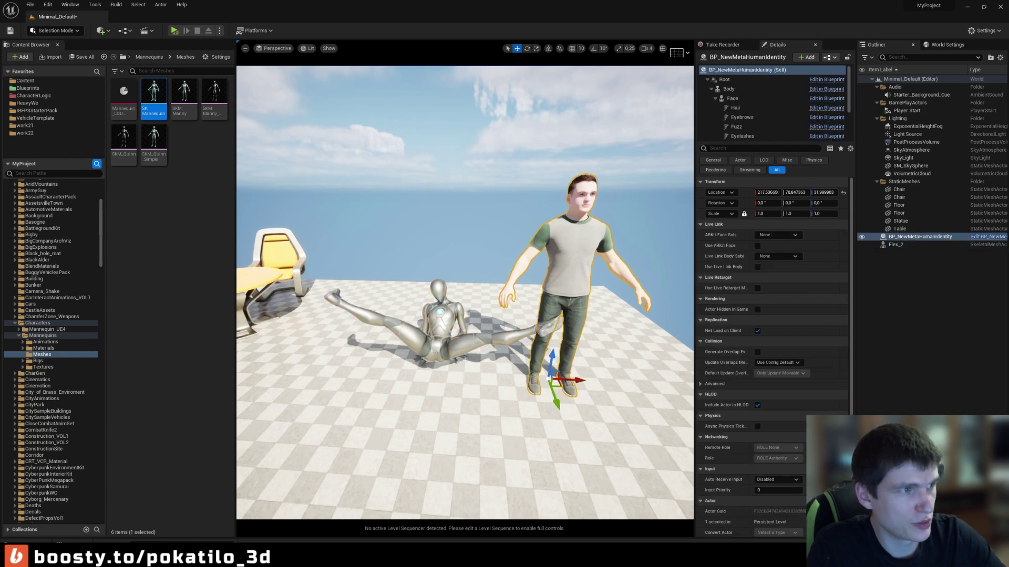
click(728, 89)
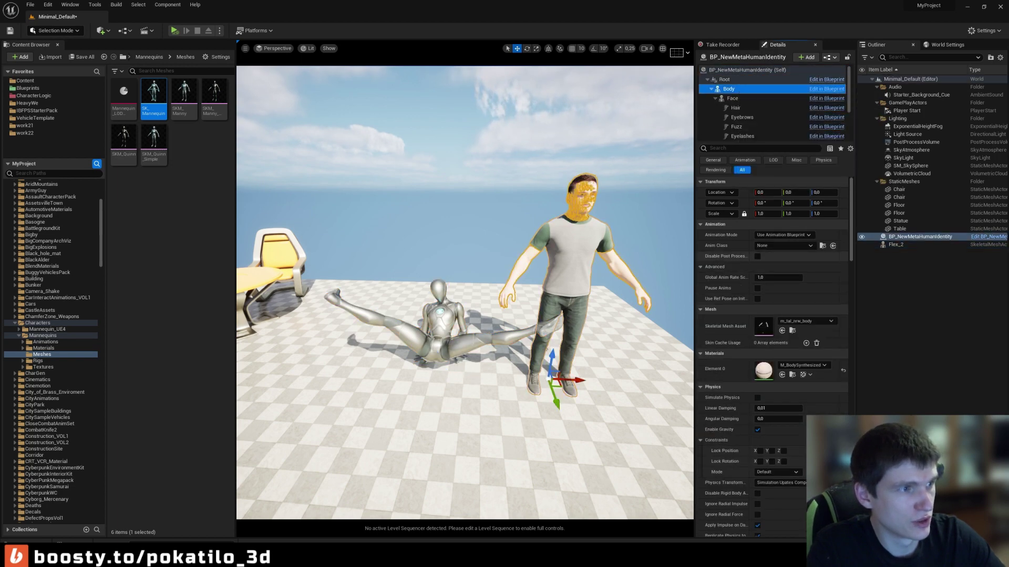
click(811, 245)
click(794, 234)
click(783, 235)
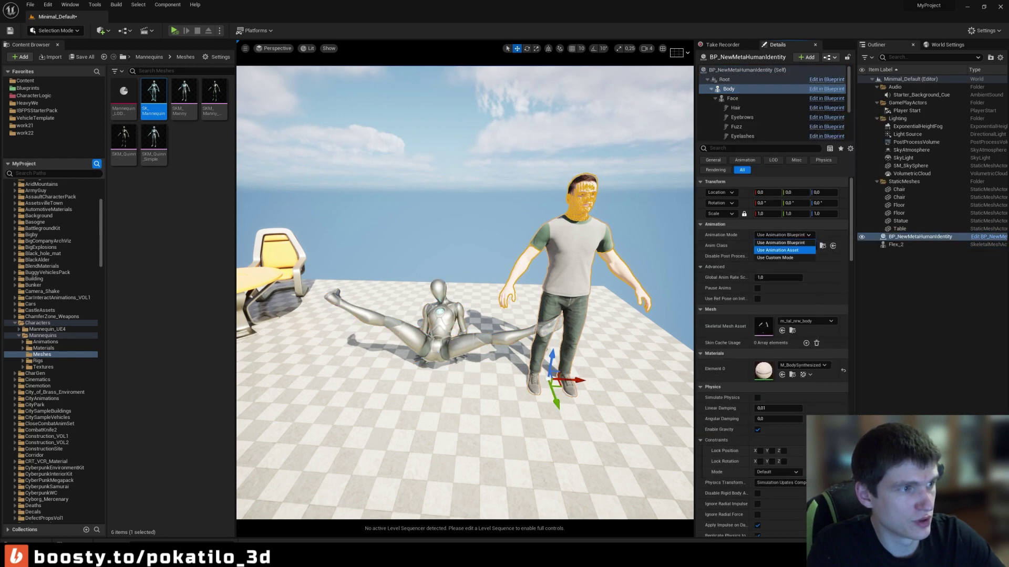
click(783, 253)
click(806, 247)
text(lex)
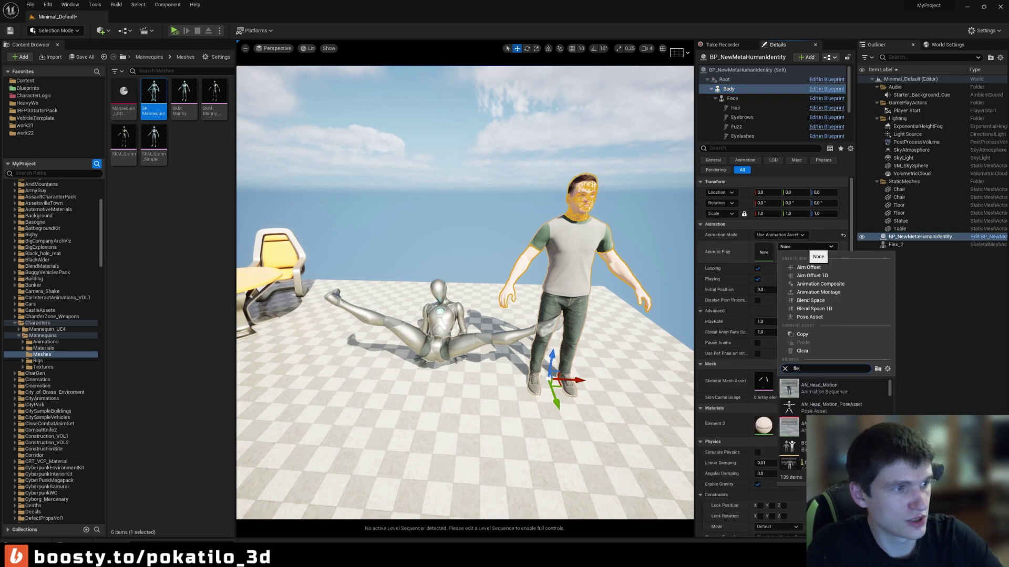
key(Return)
Move the MetaHuman right of the mannequin and start playing the level.
scroll(465, 293, down, 2)
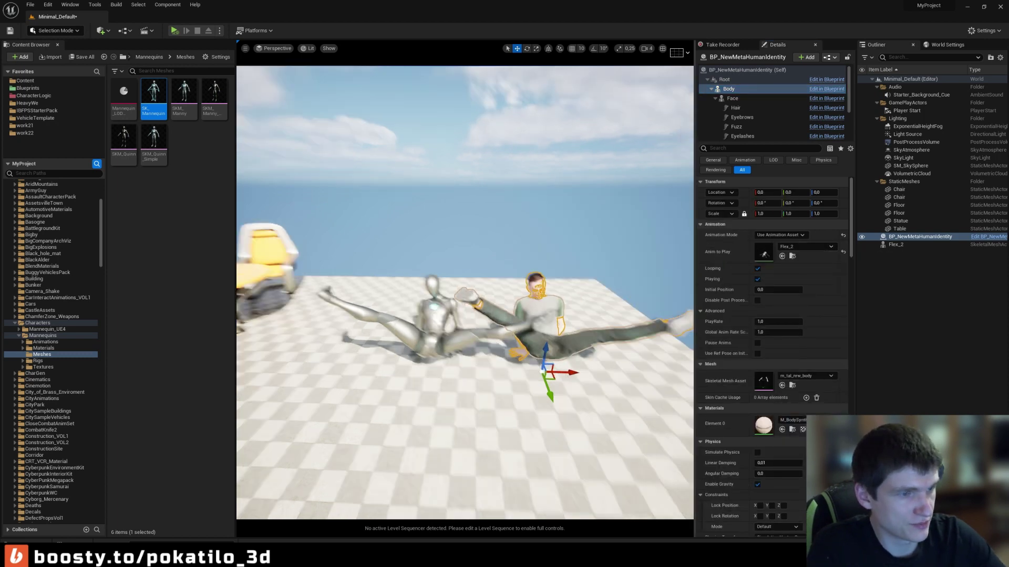
scroll(464, 293, down, 2)
drag(531, 336, 578, 336)
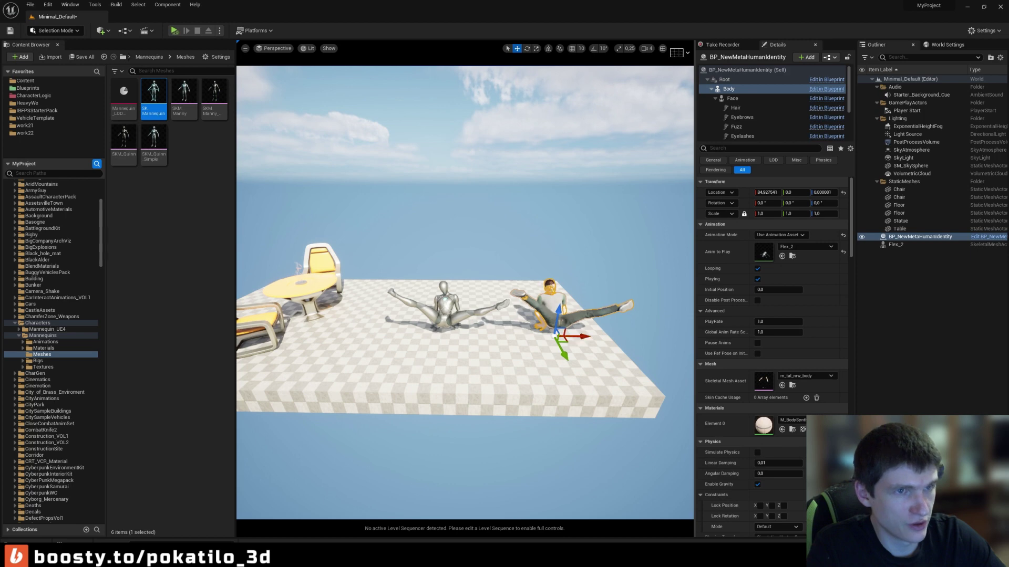
key(alt+p)
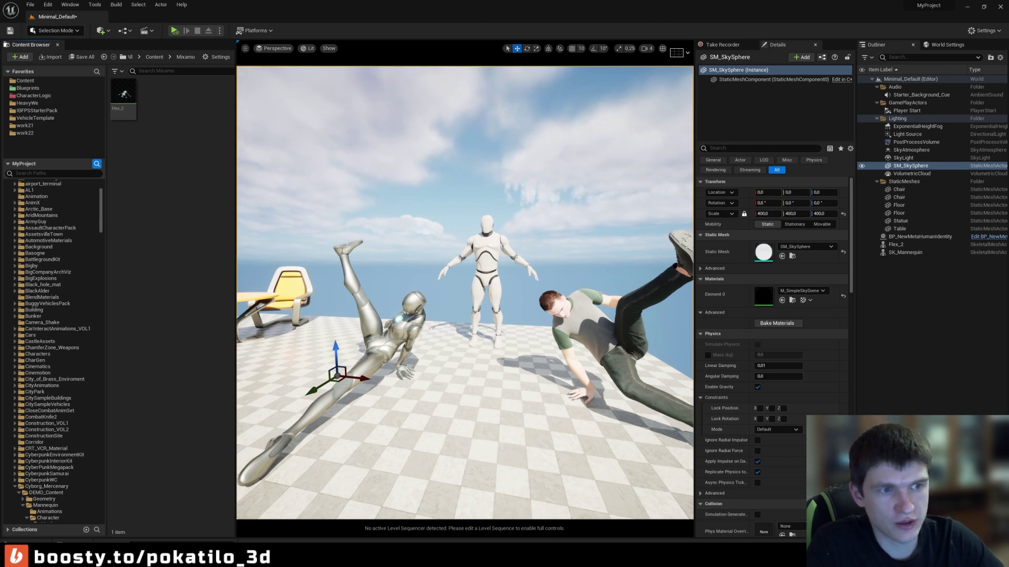
Pull the viewport back to watch both characters flex in sync beside the T-posed SK_Mannequin.
scroll(465, 293, down, 3)
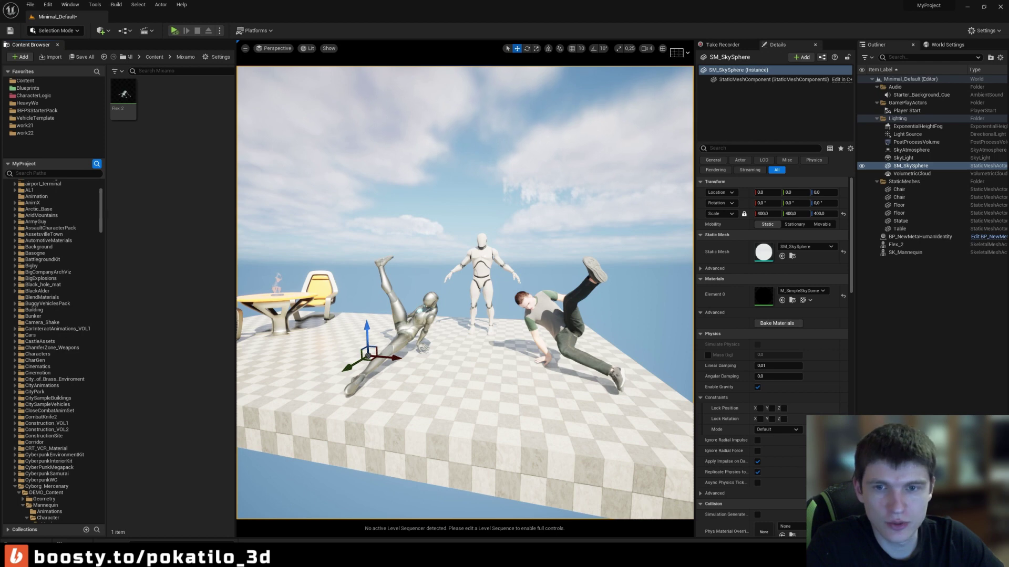